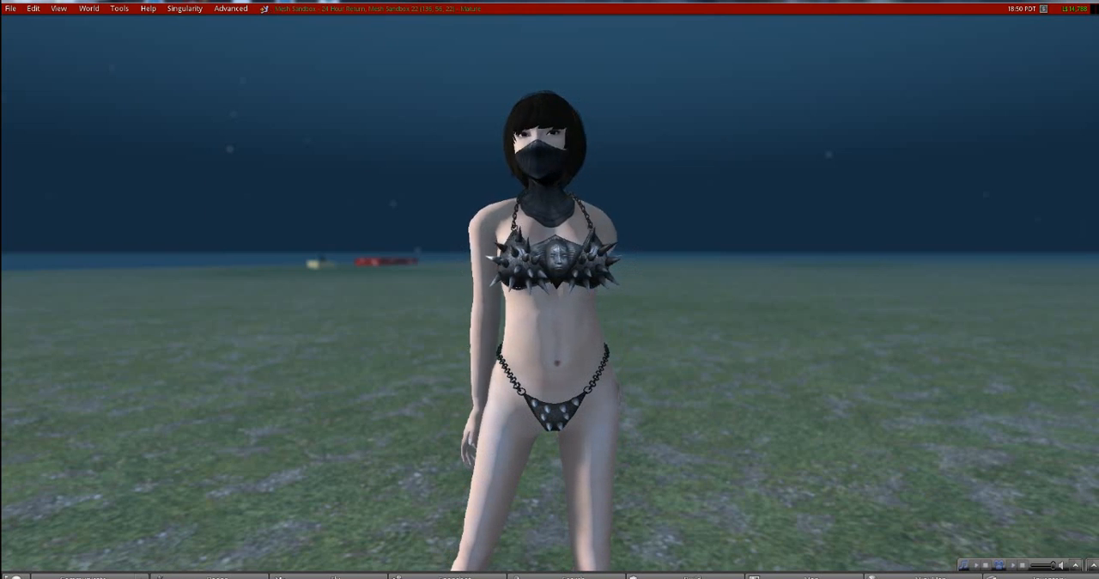
pyautogui.click(846, 1)
pyautogui.moveTo(866, 386); pyautogui.dragTo(891, 39)
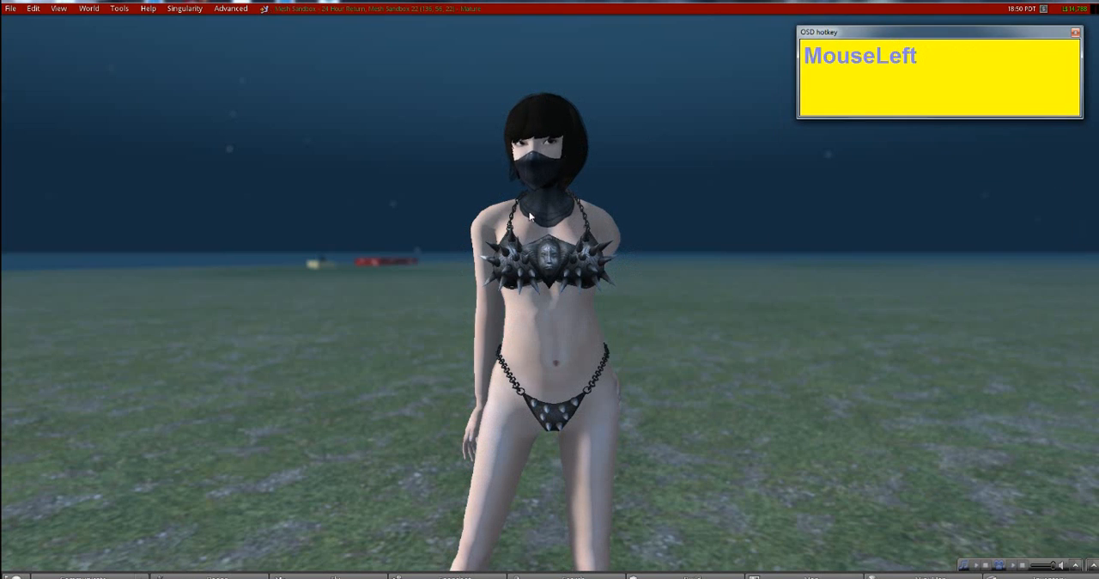
pyautogui.click(147, 282)
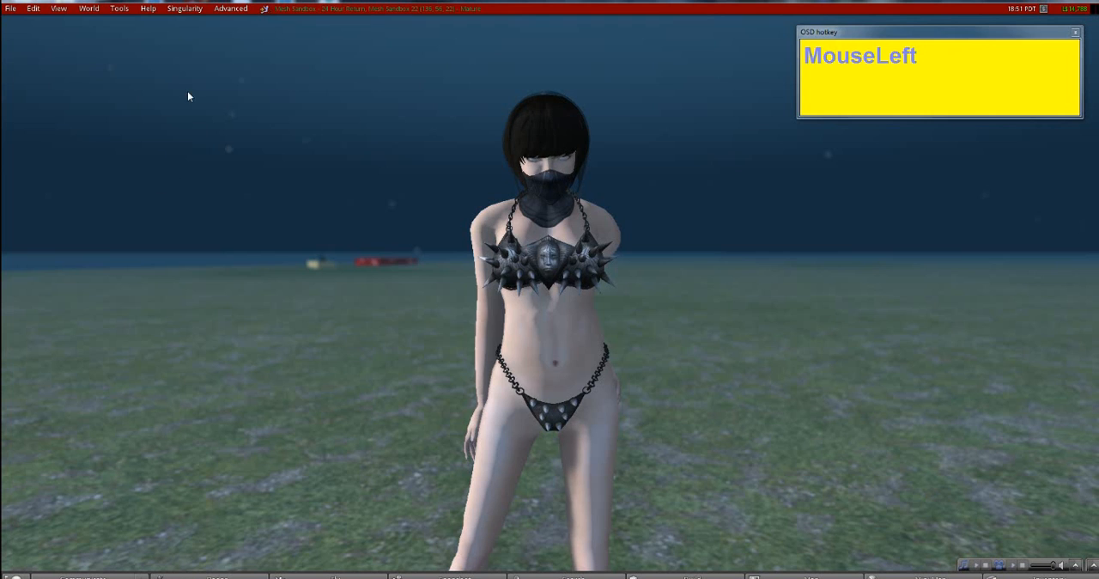
# - Toggle the viewer's Advanced menu off and back on
pyautogui.hotkey('ctrl', 'alt', 'd')
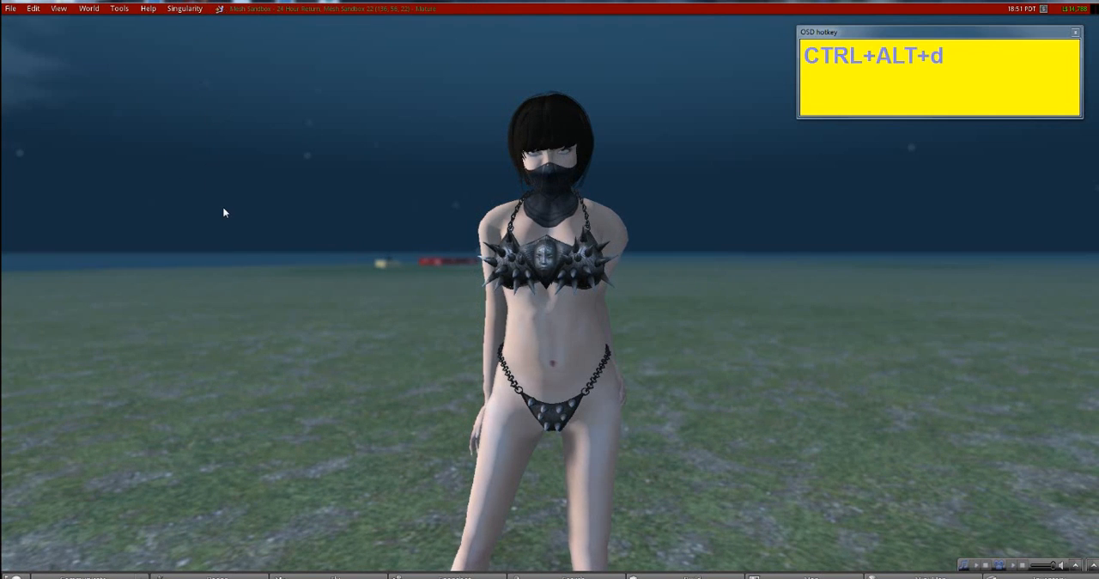
pyautogui.press('ctrl')
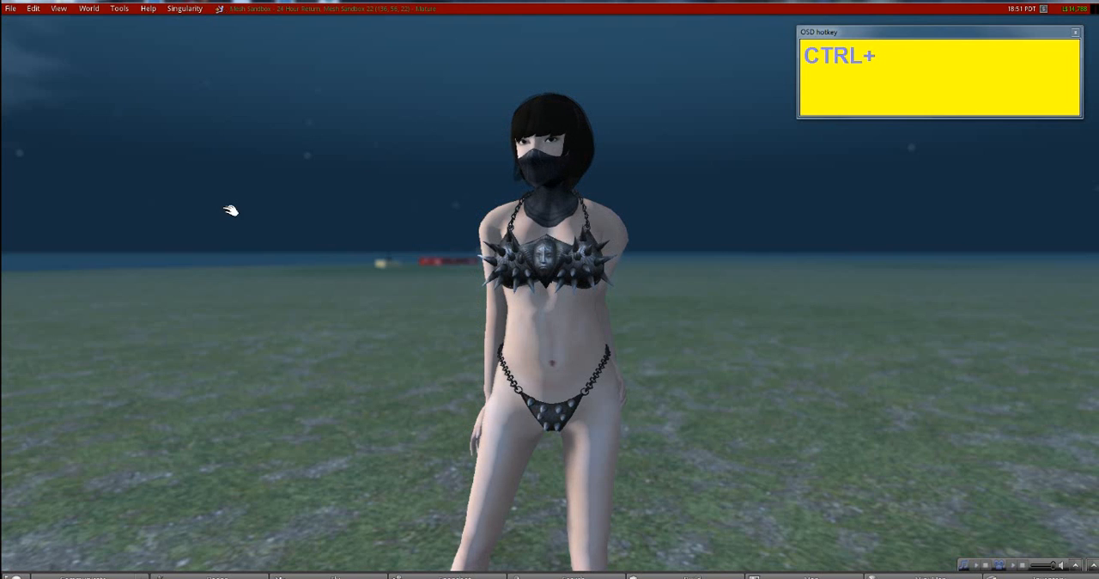
pyautogui.hotkey('ctrl', 'alt', 'd')
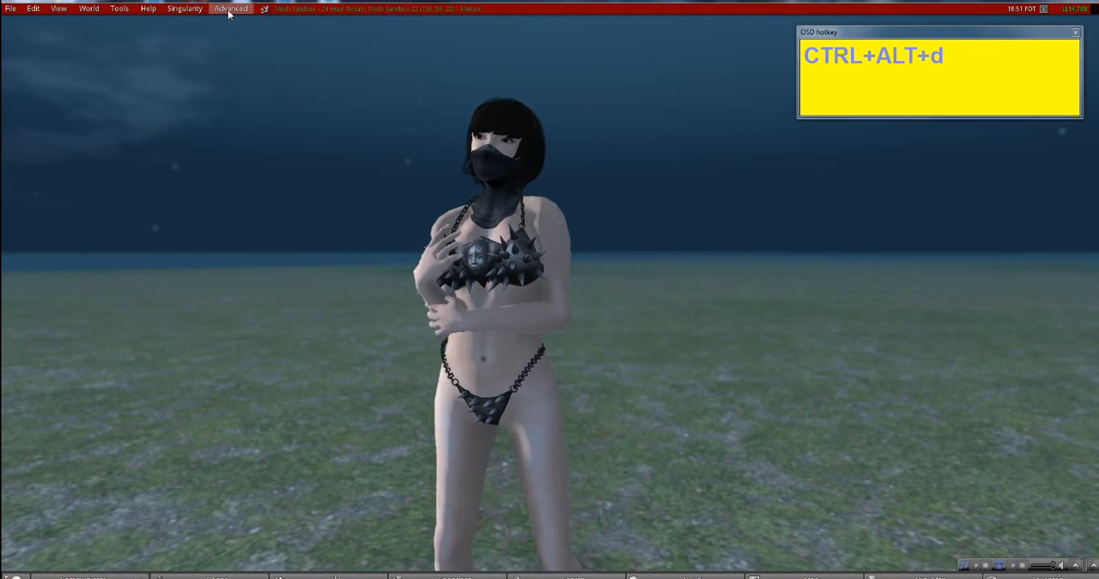
# - Export the avatar's appearance to XML on the Desktop under the file name mytutroialshape and dismiss the resulting notice
pyautogui.moveTo(228, 9); pyautogui.dragTo(247, 144)
pyautogui.moveTo(250, 186)
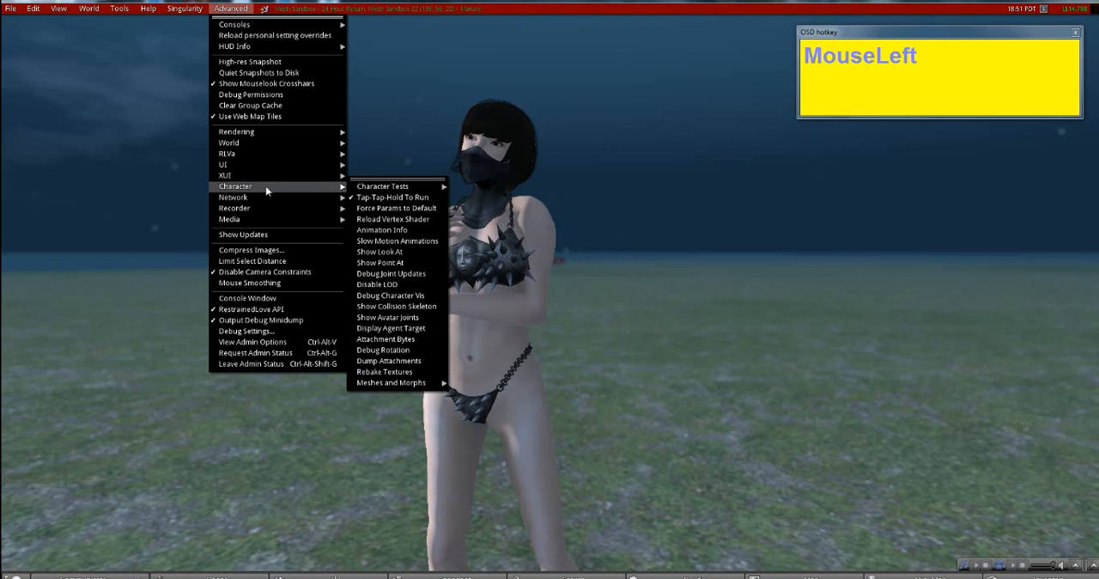
pyautogui.moveTo(387, 188)
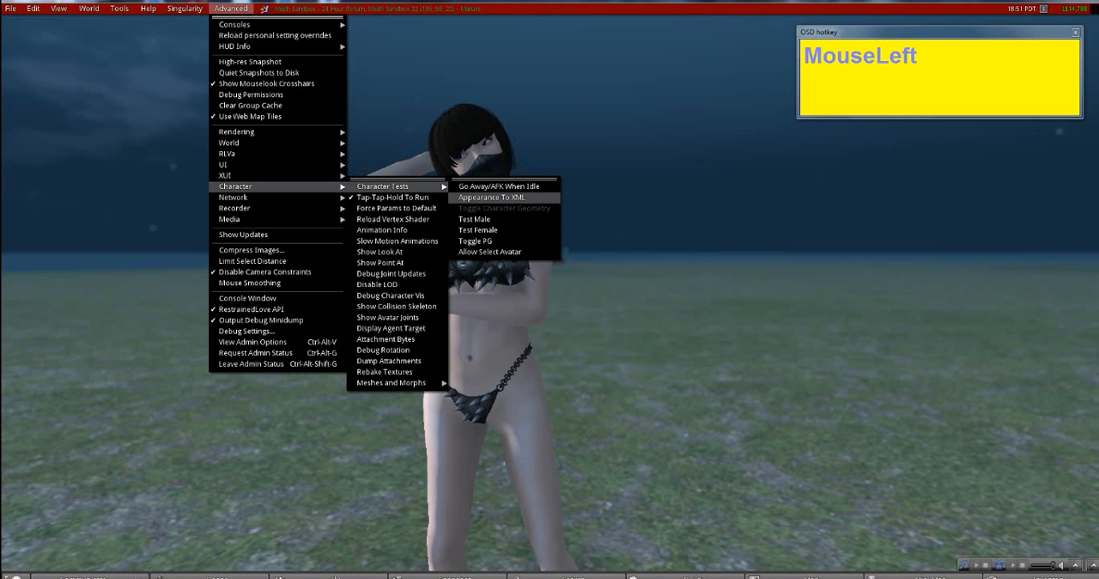
pyautogui.click(492, 198)
pyautogui.press('BackSpace')
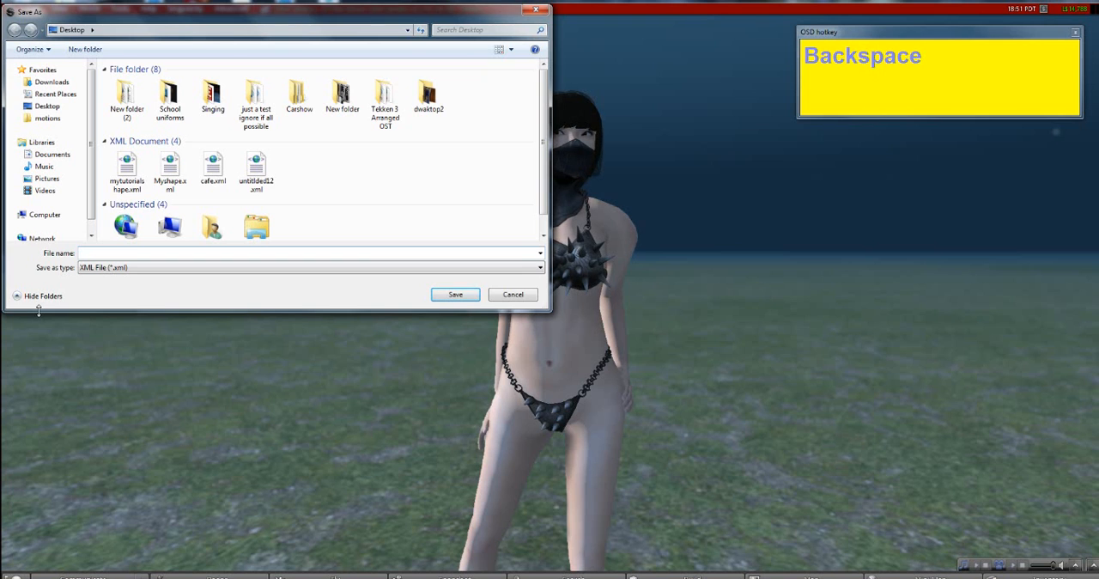
pyautogui.write('my')
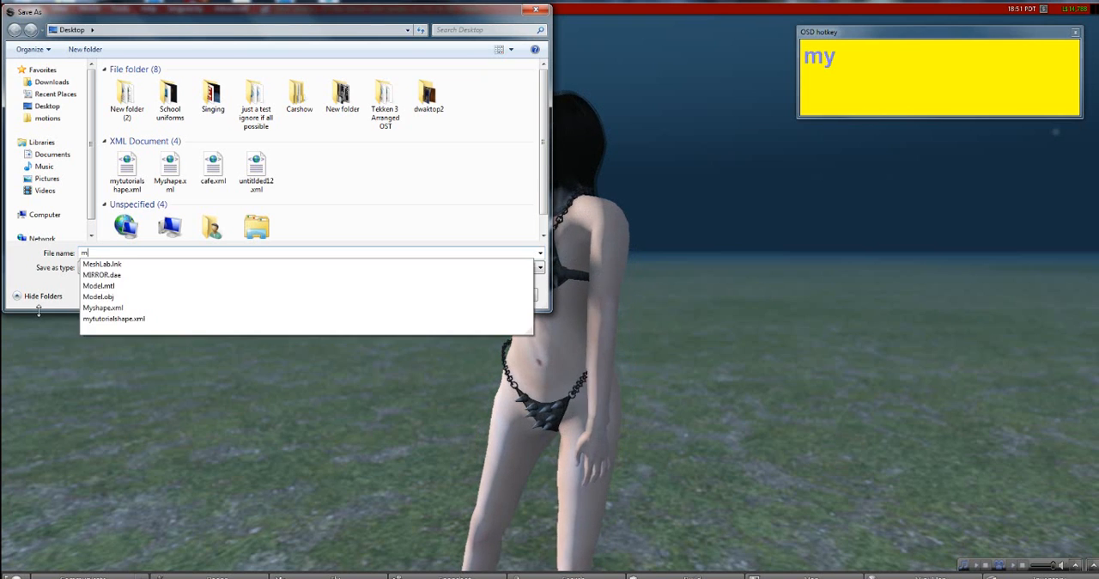
pyautogui.write('tutroialsh')
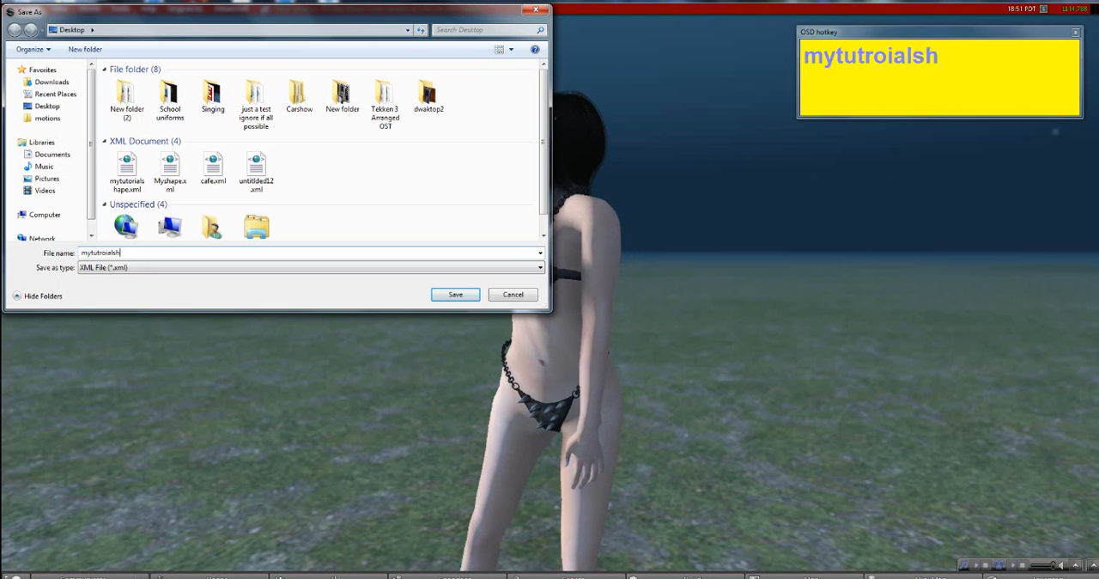
pyautogui.write('ape')
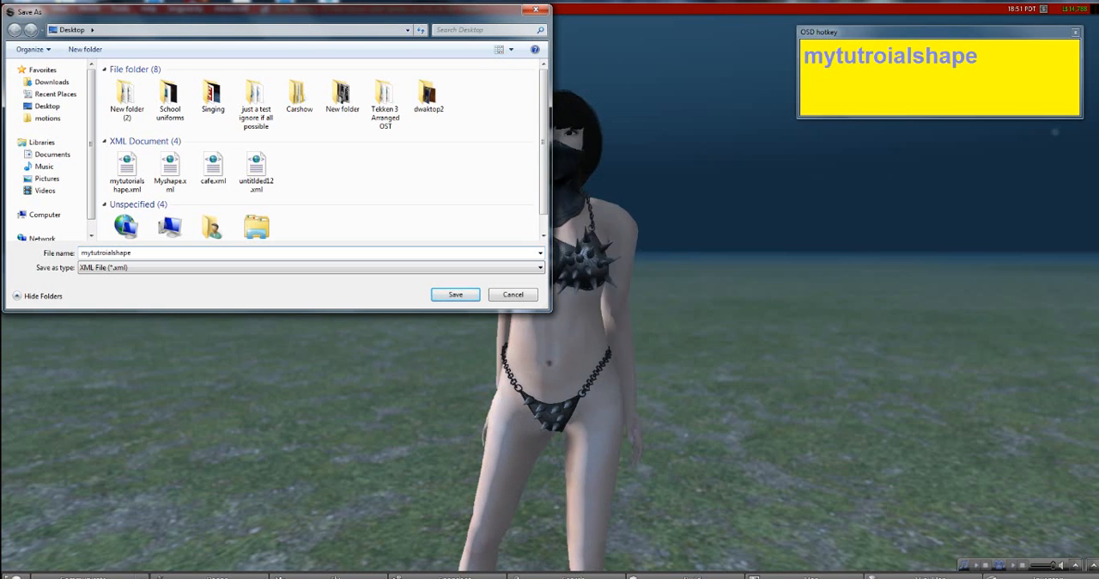
pyautogui.press('Return')
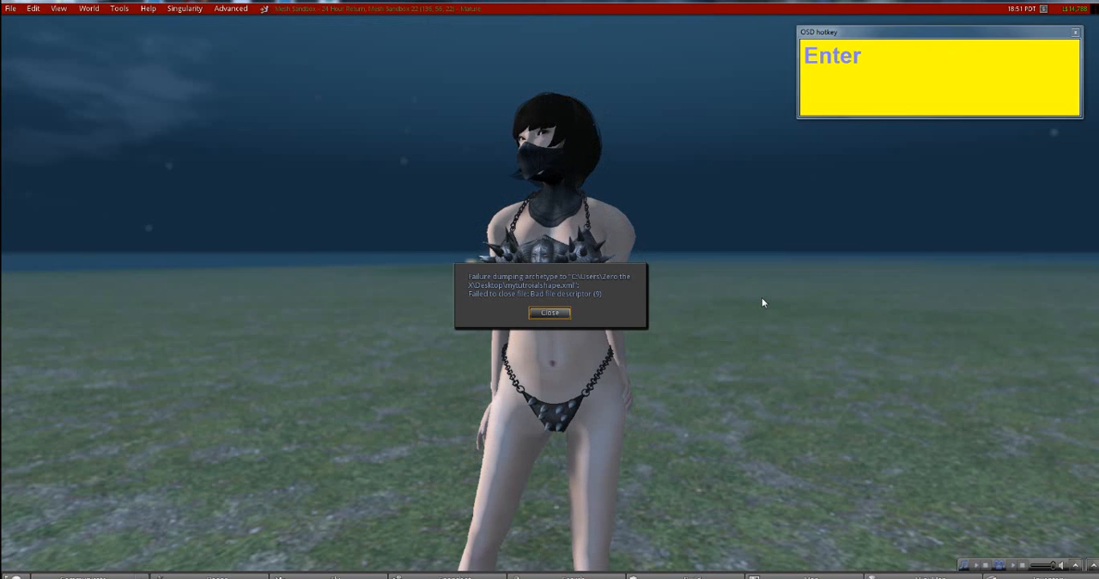
pyautogui.click(603, 298)
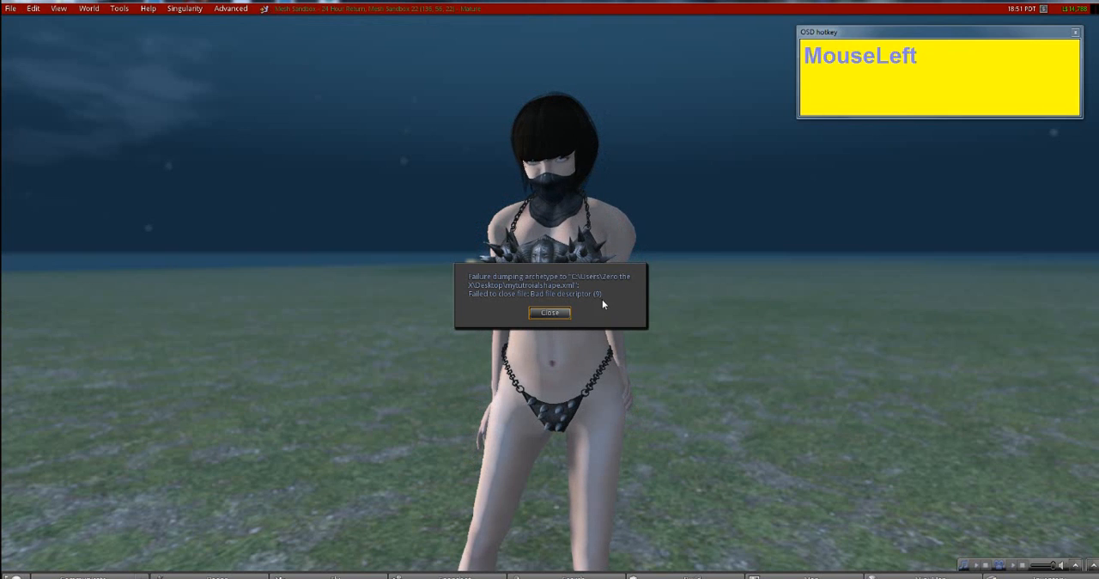
pyautogui.click(549, 312)
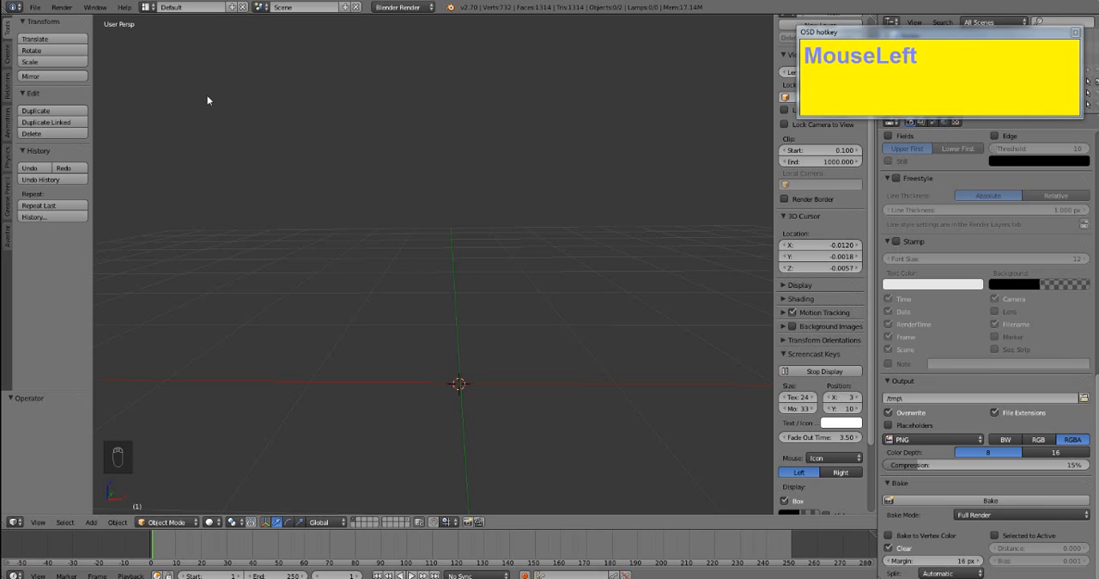
# - Switch to Blender and import mytutorialshape.xml from the Desktop as an Avastar shape
pyautogui.click(37, 7)
pyautogui.moveTo(66, 122); pyautogui.dragTo(79, 215)
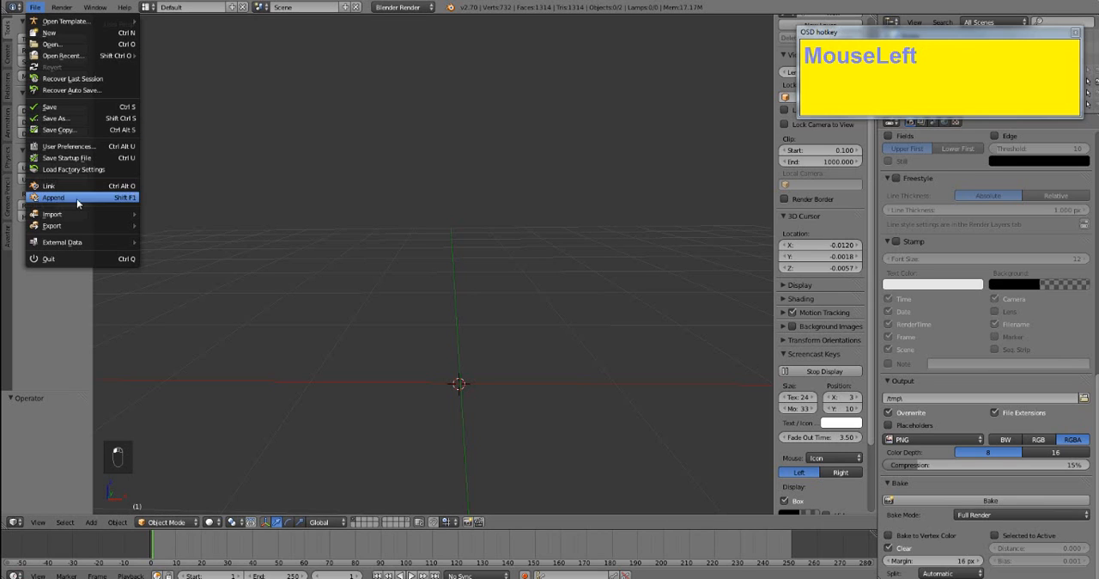
pyautogui.moveTo(79, 215)
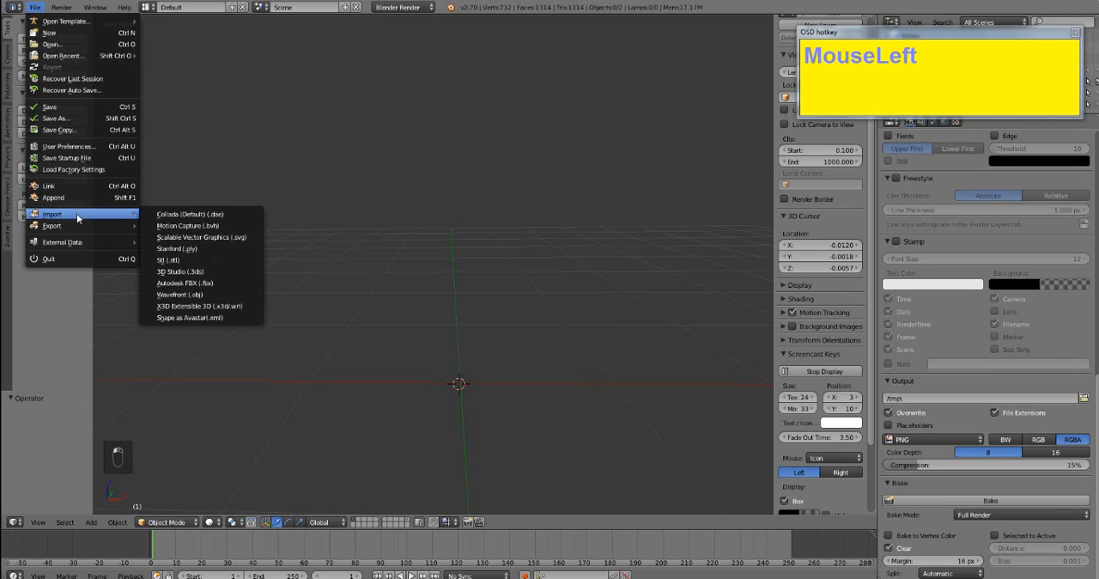
pyautogui.click(202, 318)
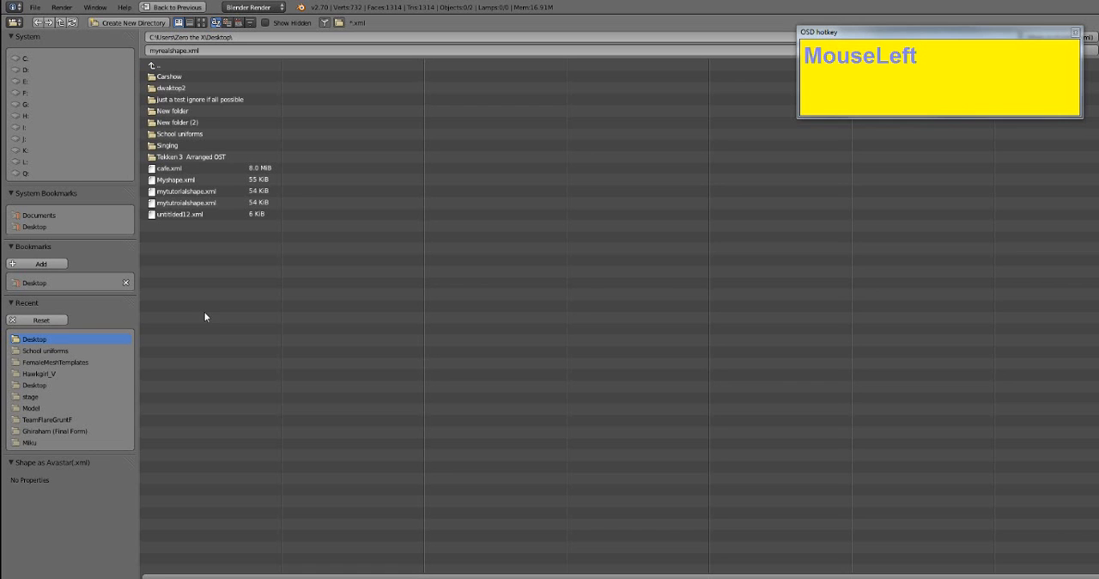
pyautogui.click(202, 192)
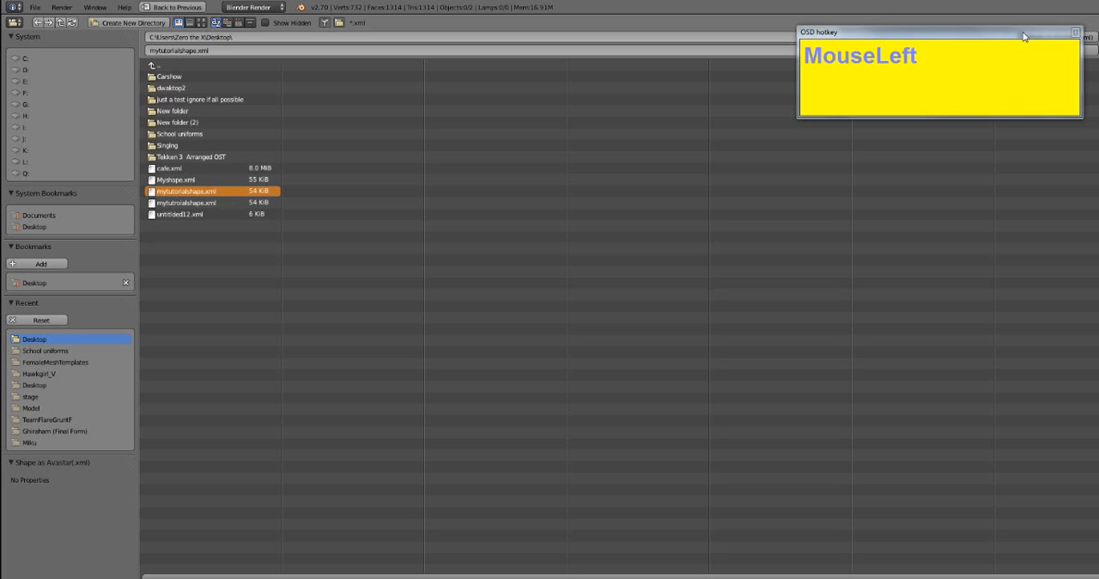
pyautogui.moveTo(1027, 36); pyautogui.dragTo(993, 183)
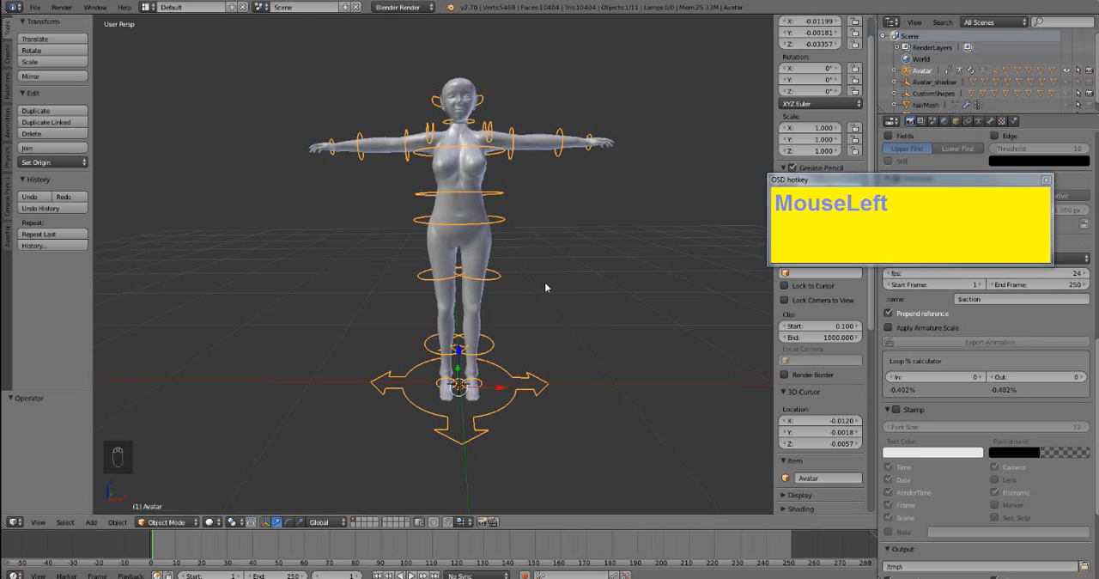
# - Raise the imported avatar by about 0.212 along the Z axis
pyautogui.scroll(1, 554, 338)
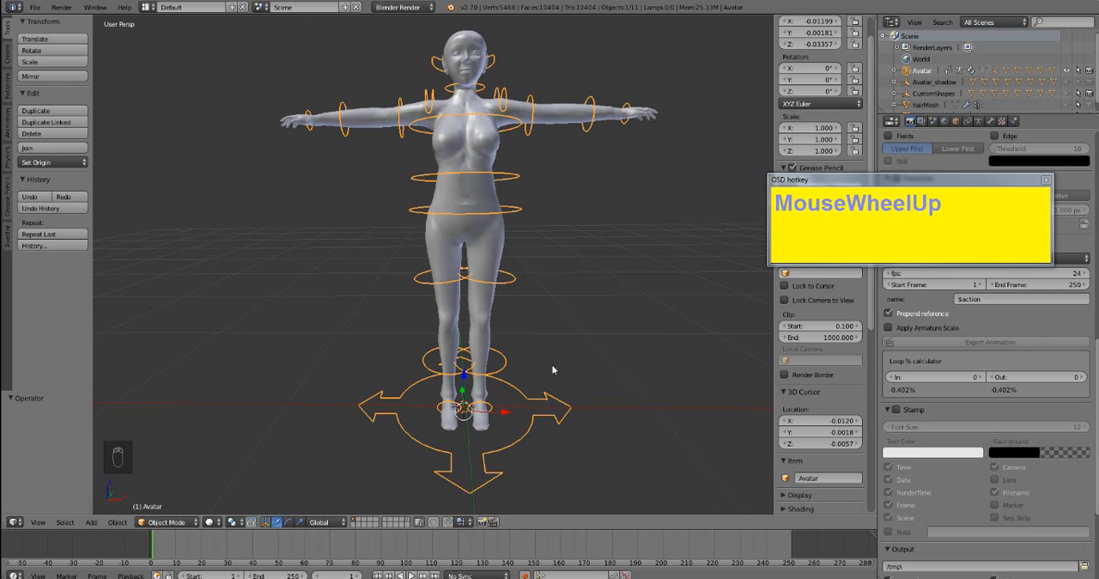
pyautogui.press('shift')
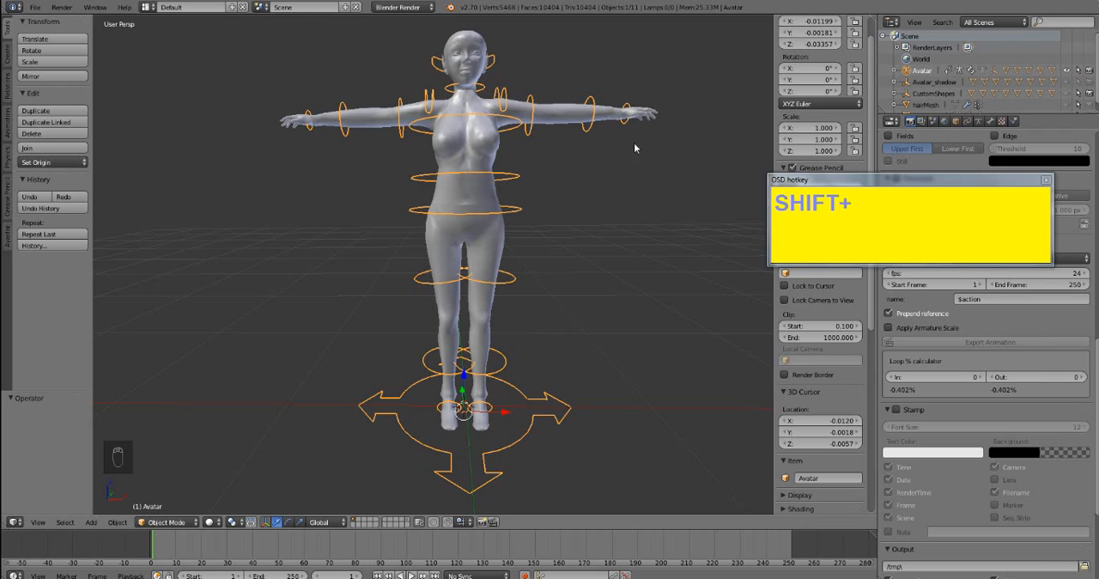
pyautogui.moveTo(824, 179); pyautogui.dragTo(914, 186)
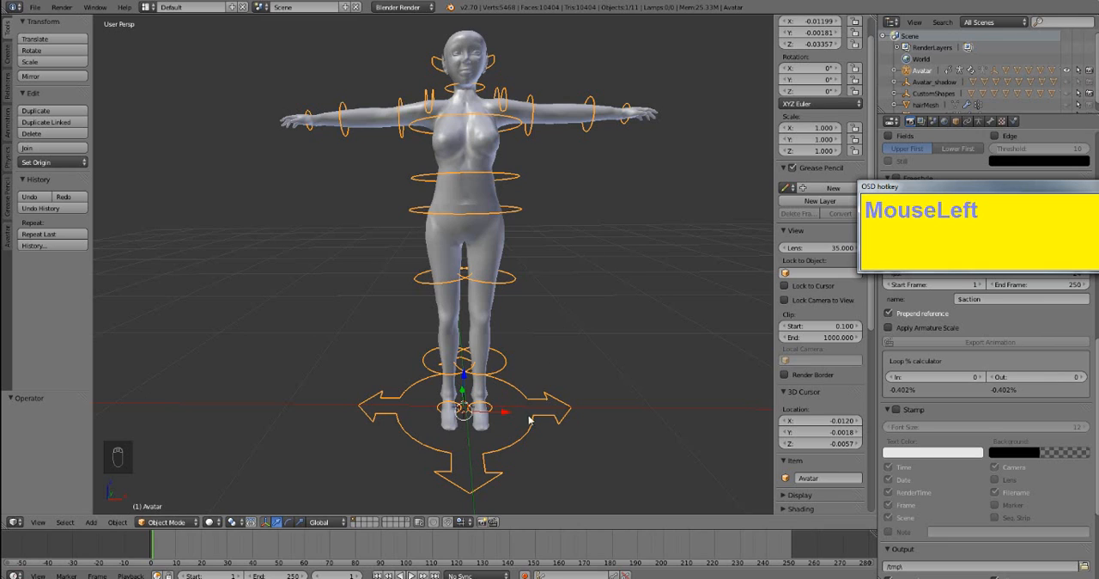
pyautogui.moveTo(530, 419); pyautogui.dragTo(553, 399, button='middle')
pyautogui.scroll(3, 546, 395)
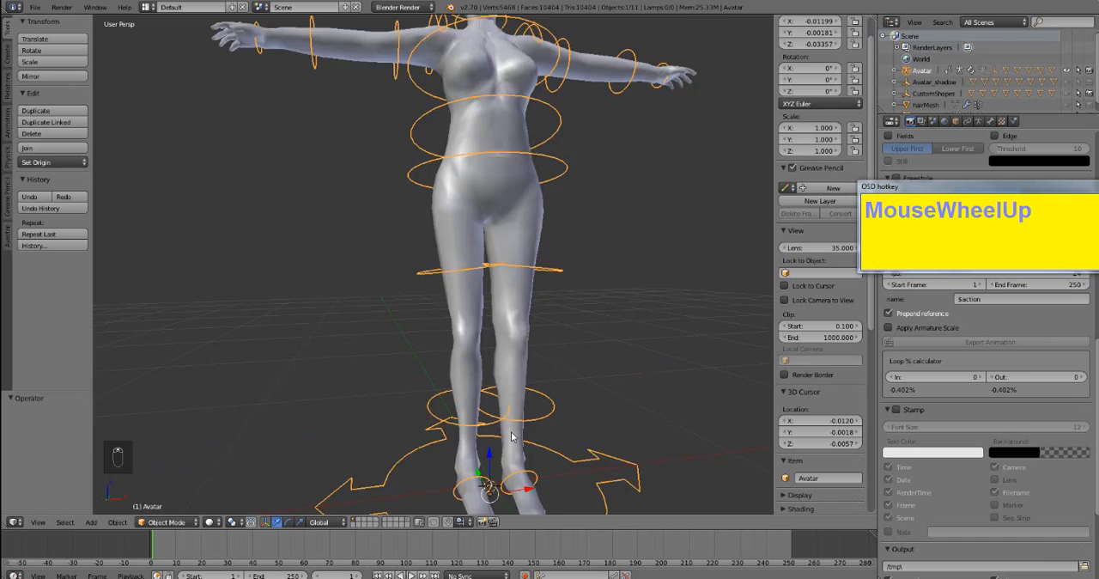
pyautogui.scroll(-2, 560, 453)
pyautogui.moveTo(559, 454); pyautogui.dragTo(520, 444, button='middle')
pyautogui.moveTo(519, 478); pyautogui.dragTo(477, 420, button='middle')
pyautogui.scroll(-2, 489, 413)
pyautogui.scroll(2, 489, 413)
pyautogui.moveTo(477, 414); pyautogui.dragTo(486, 356)
pyautogui.scroll(-1, 542, 449)
pyautogui.scroll(-2, 542, 447)
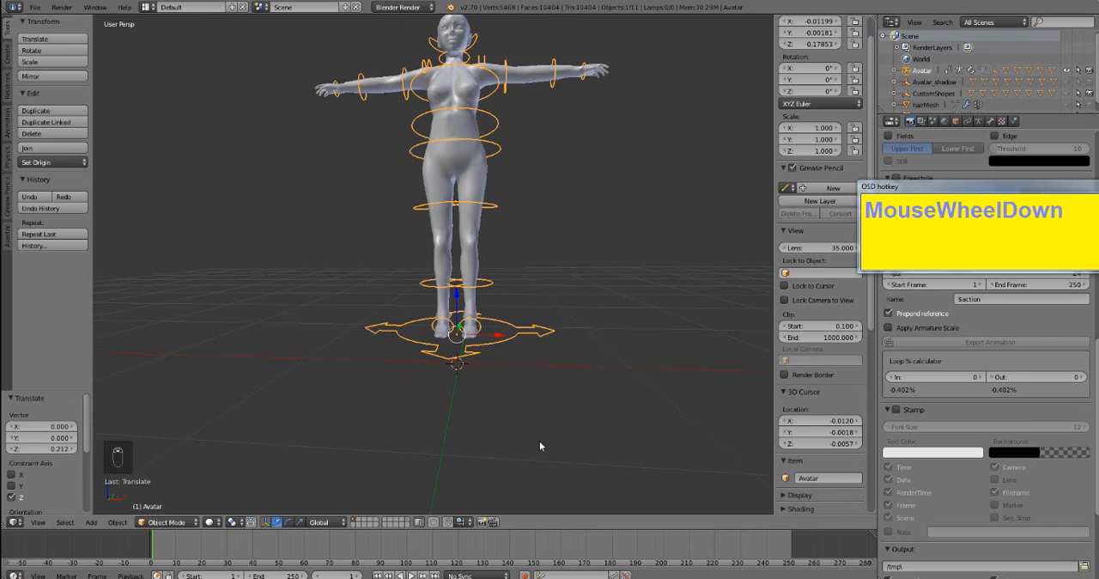
# - Deselect everything, select the avatar's armature and switch it to Pose Mode
pyautogui.moveTo(542, 444); pyautogui.dragTo(458, 301, button='middle')
pyautogui.scroll(5, 458, 301)
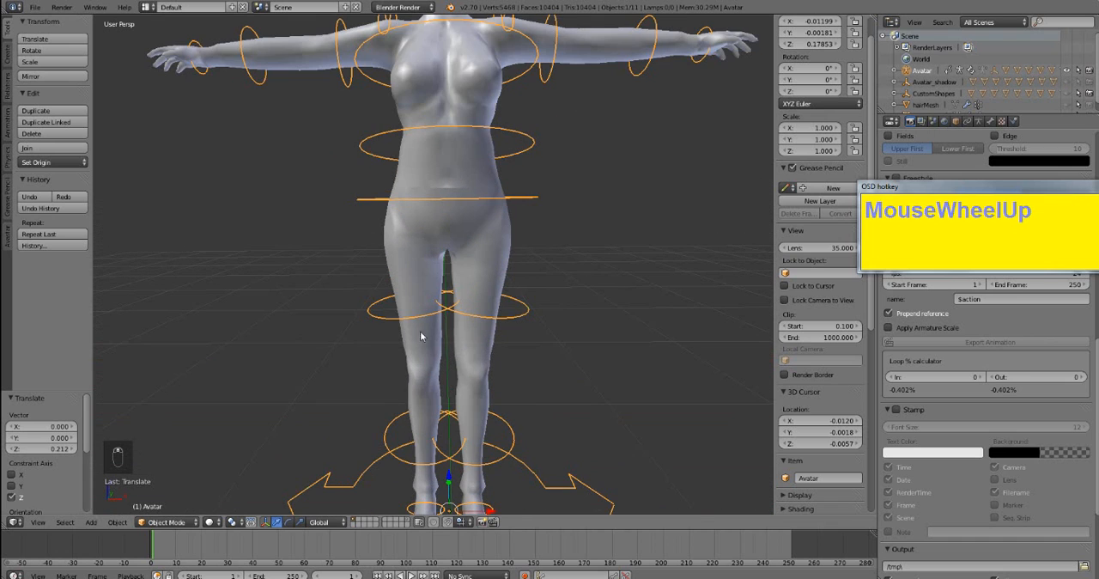
pyautogui.press('a')
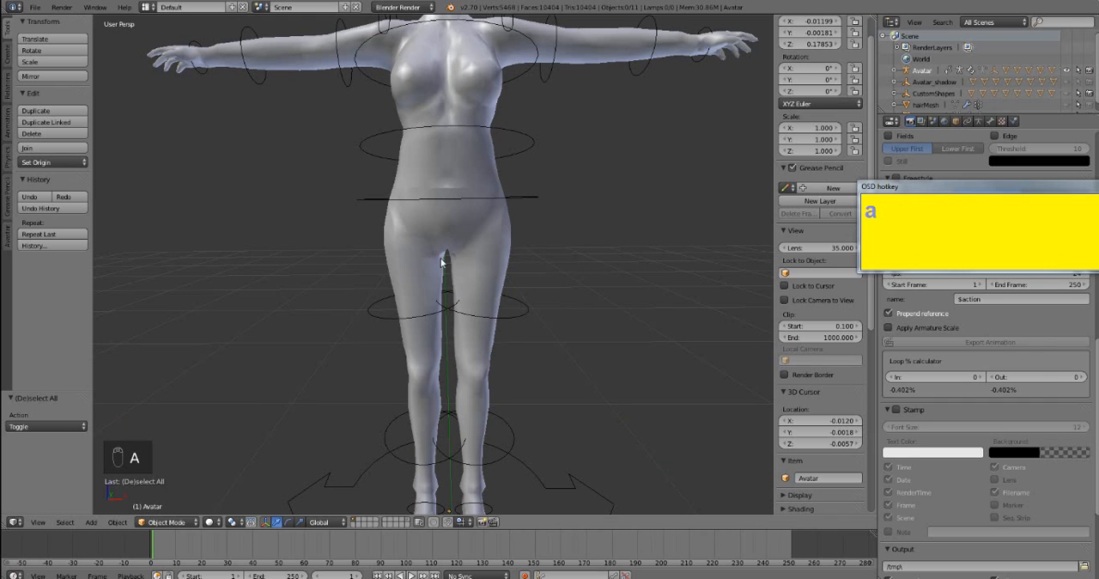
pyautogui.rightClick(376, 314)
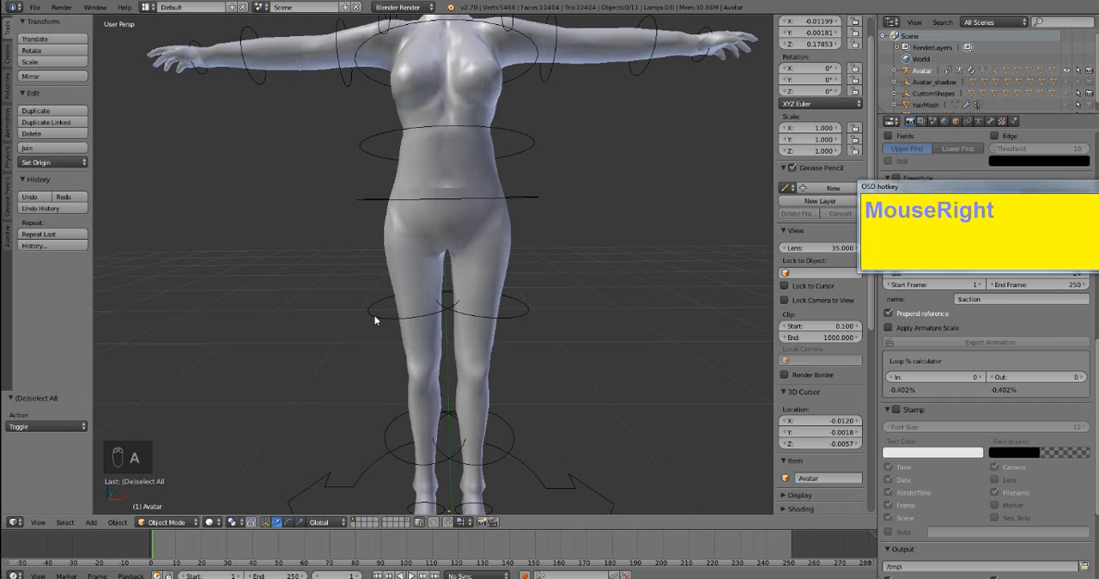
pyautogui.click(154, 517)
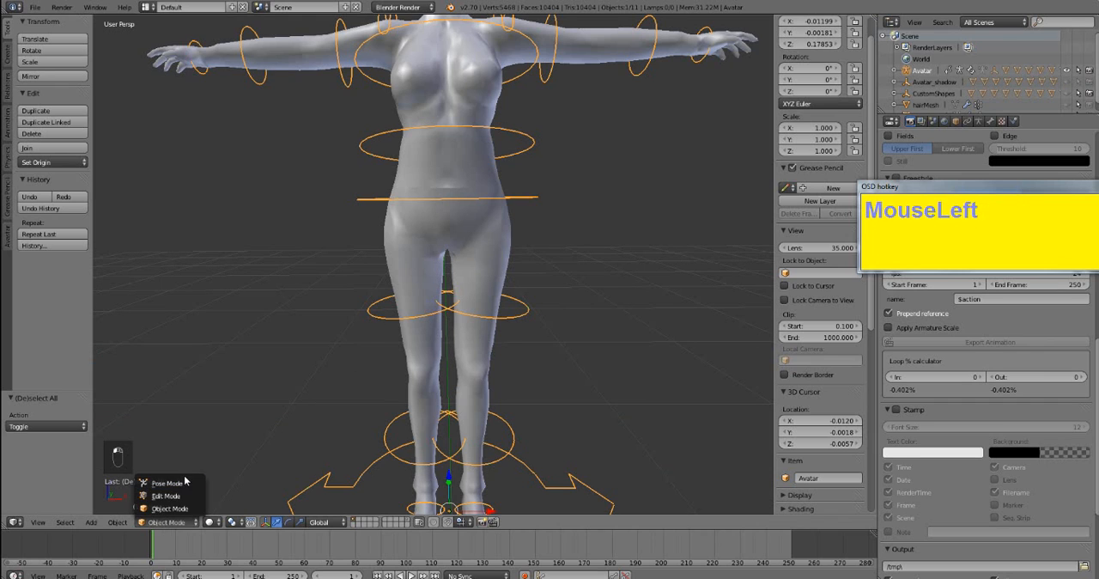
pyautogui.click(168, 521)
pyautogui.click(176, 486)
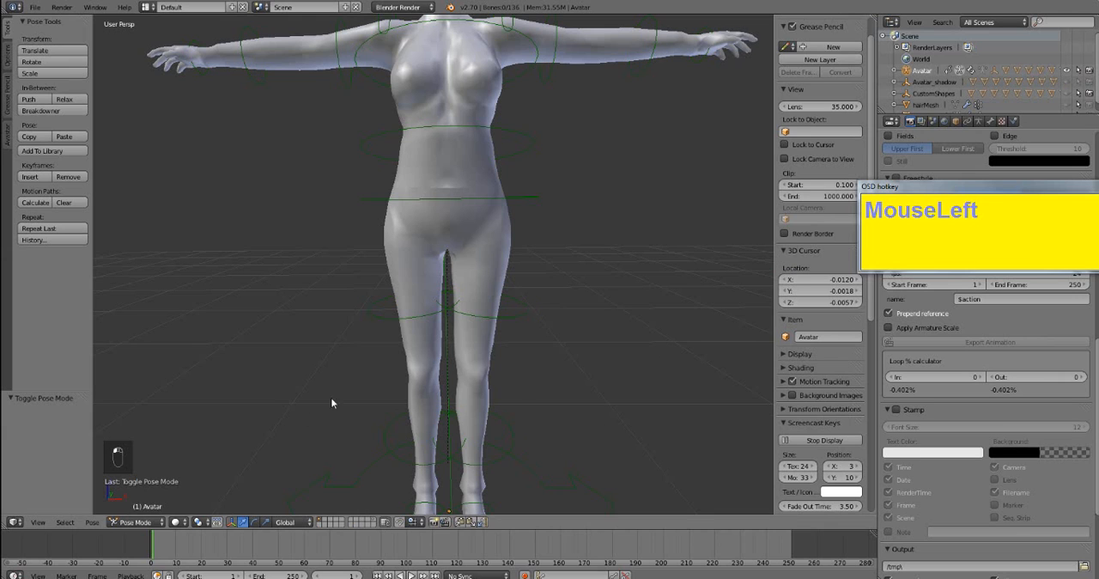
# - Spread the legs by rotating the right hip bone about 17° and the left hip bone about -12°
pyautogui.rightClick(377, 321)
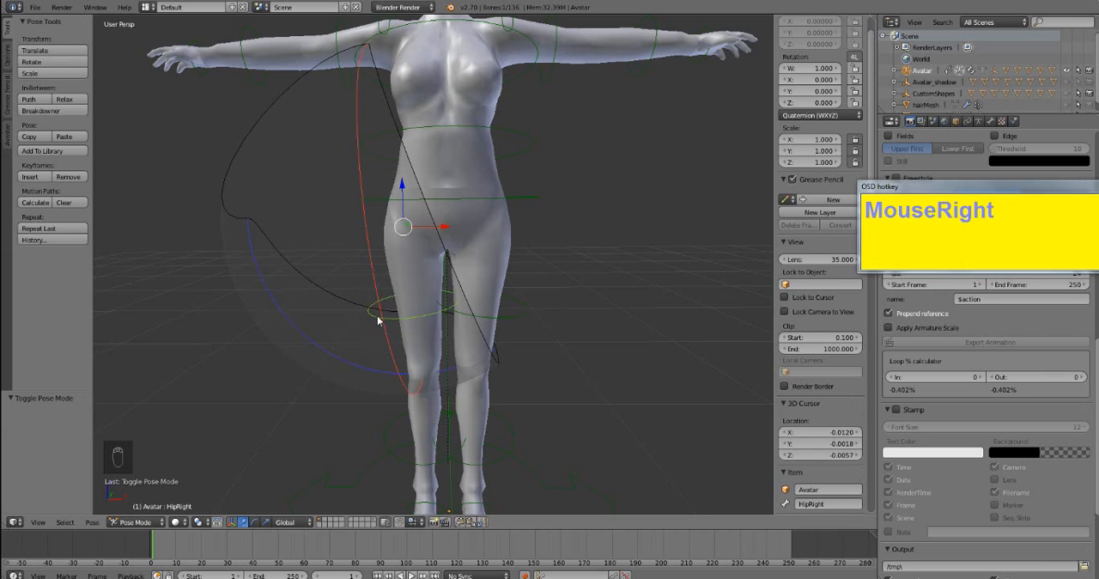
pyautogui.press('r')
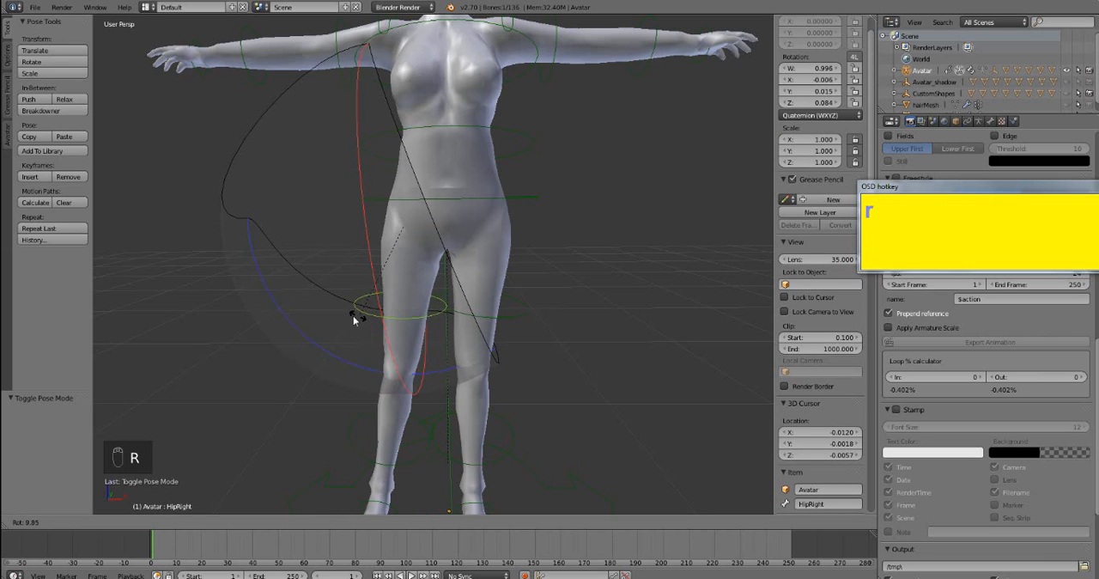
pyautogui.click(346, 319)
pyautogui.rightClick(514, 320)
pyautogui.press('r')
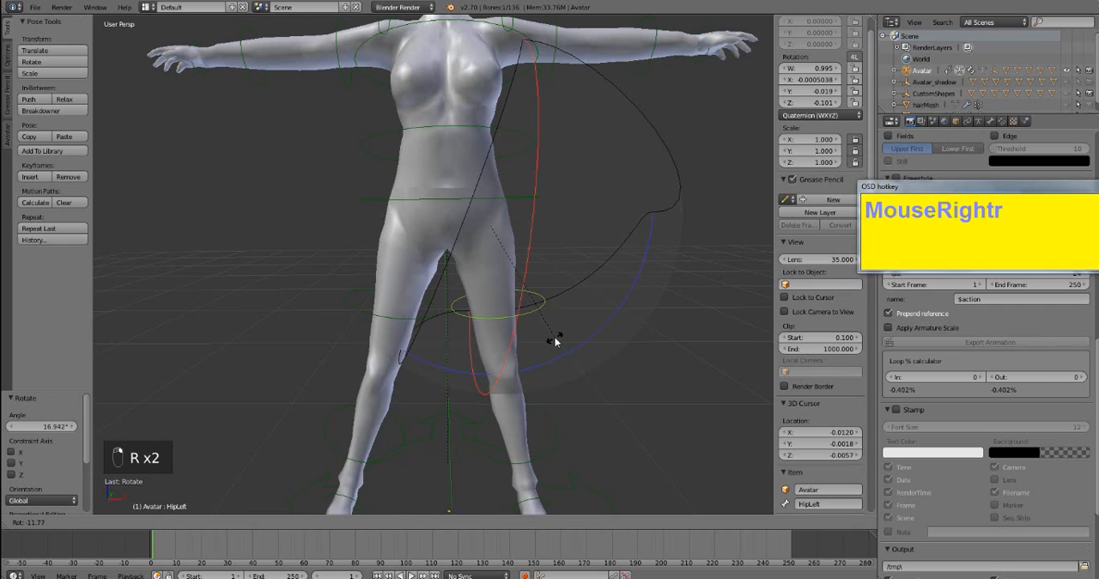
pyautogui.click(460, 297)
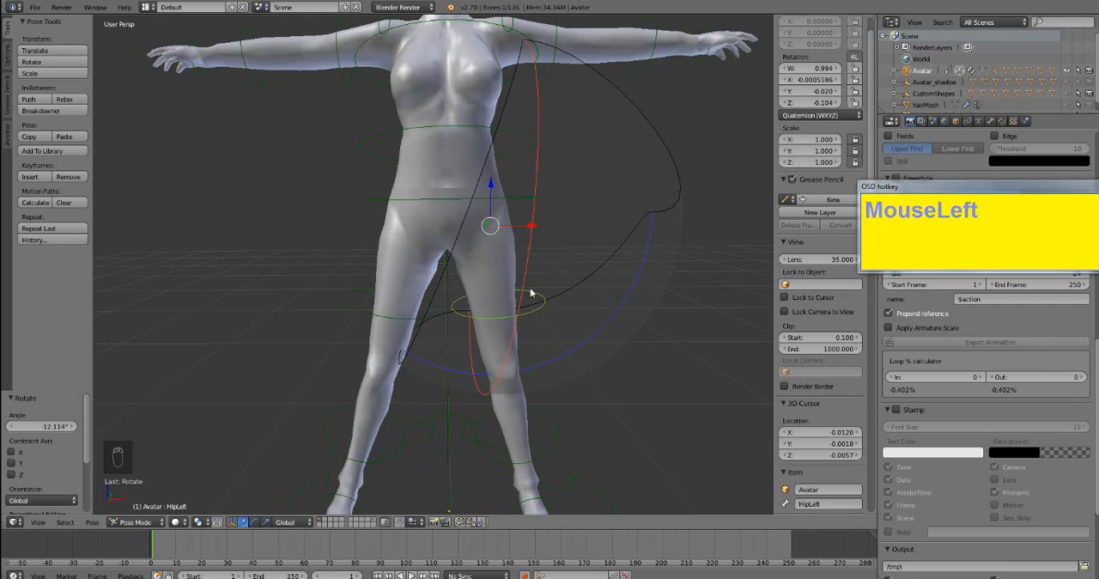
# - Clear the pose rotation of all bones and undo that reset
pyautogui.press('a')
pyautogui.press('a')
pyautogui.press('a')
pyautogui.hotkey('alt', 'r')
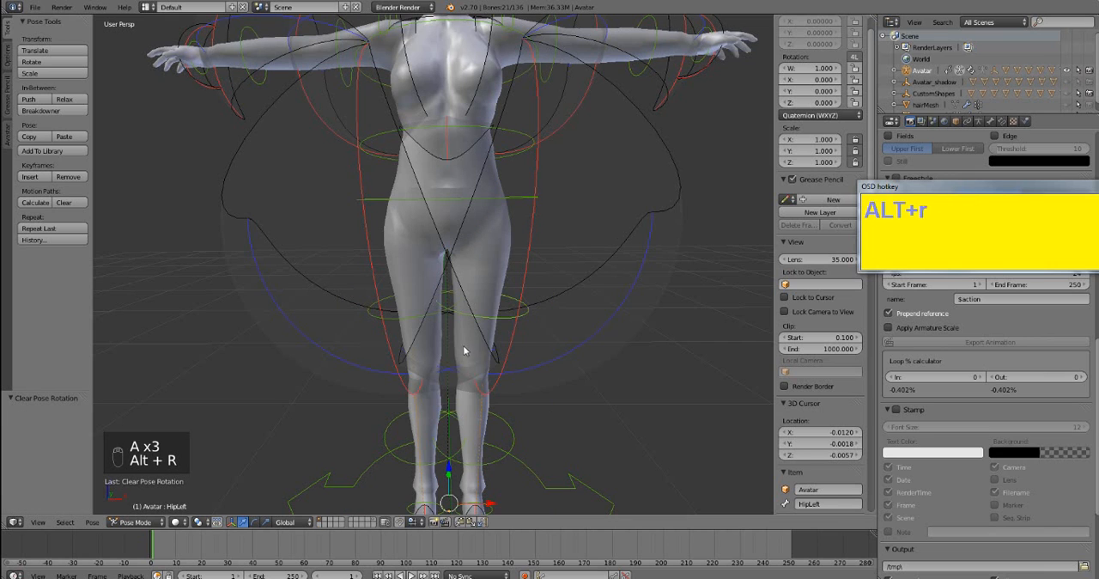
pyautogui.moveTo(463, 350); pyautogui.dragTo(450, 399, button='middle')
pyautogui.scroll(-2, 316, 387)
pyautogui.hotkey('ctrl', 'z')
# - Undo the leg pose changes and the switch to Pose Mode so the avatar is back in Object Mode
pyautogui.hotkey('ctrl', 'z')
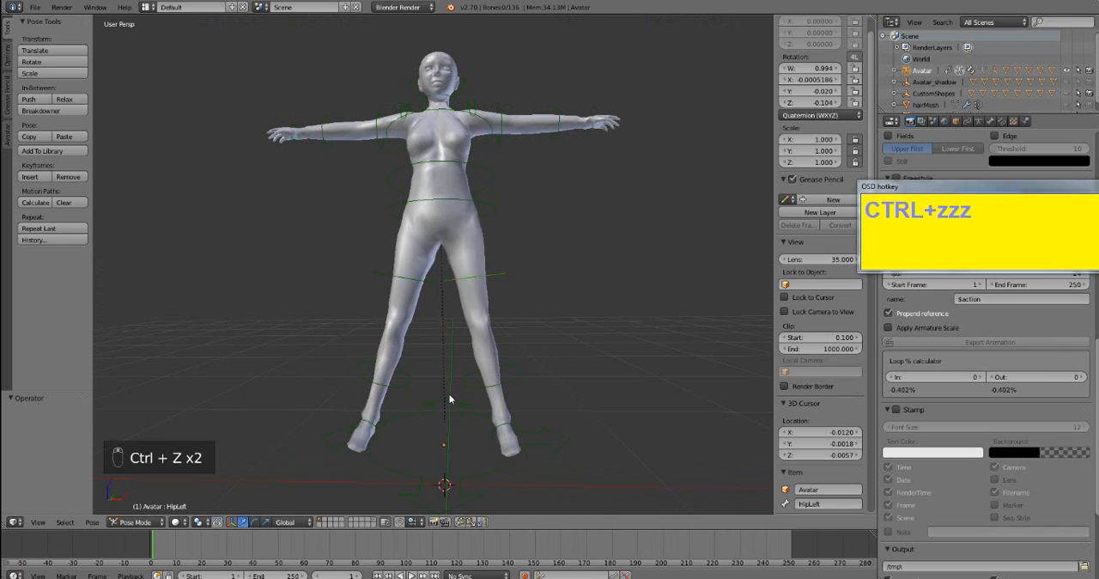
pyautogui.hotkey('ctrl', 'z')
pyautogui.hotkey('ctrl', 'z')
pyautogui.hotkey('ctrl', 'z')
pyautogui.hotkey('ctrl', 'z')
pyautogui.hotkey('ctrl', 'z')
pyautogui.hotkey('ctrl', 'z')
pyautogui.hotkey('ctrl', 'z')
pyautogui.hotkey('ctrl', 'z')
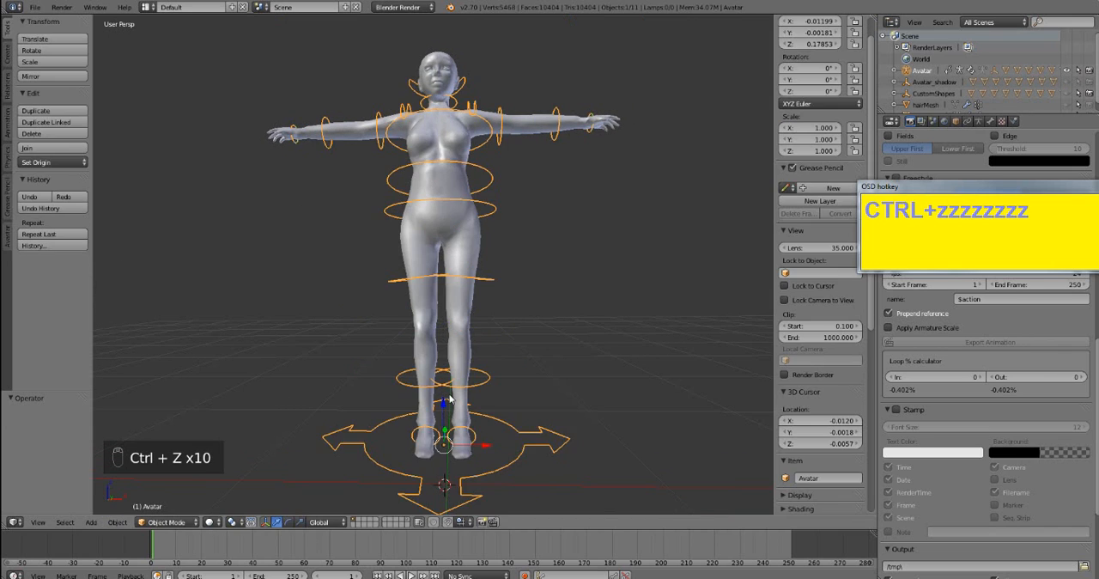
pyautogui.hotkey('ctrl', 'z')
pyautogui.hotkey('ctrl', 'z')
# - Lower the avatar by about 0.037 along the Z axis
pyautogui.moveTo(445, 402); pyautogui.dragTo(446, 414)
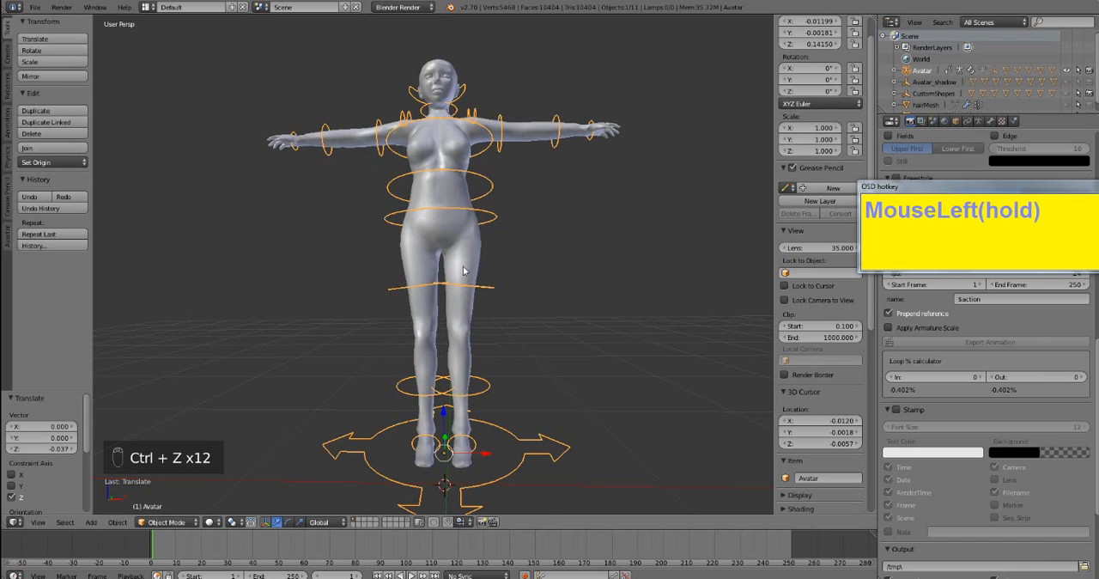
pyautogui.moveTo(467, 270); pyautogui.dragTo(446, 282, button='middle')
pyautogui.moveTo(526, 306); pyautogui.dragTo(473, 315, button='middle')
# - Deselect everything, then select the avatar's lower body, upper body and head meshes together
pyautogui.press('a')
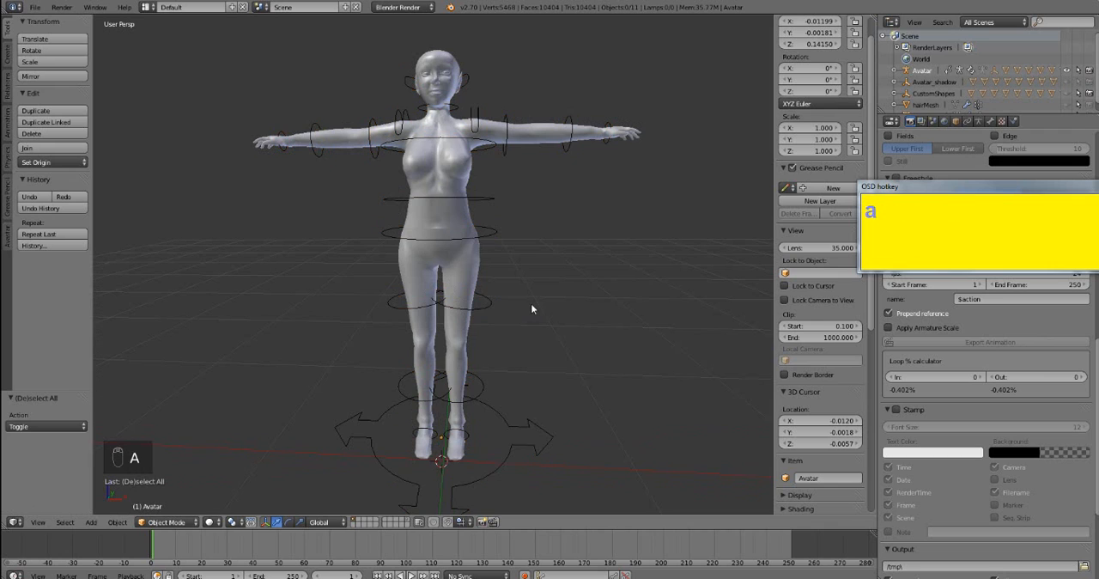
pyautogui.moveTo(507, 312); pyautogui.dragTo(515, 307, button='middle')
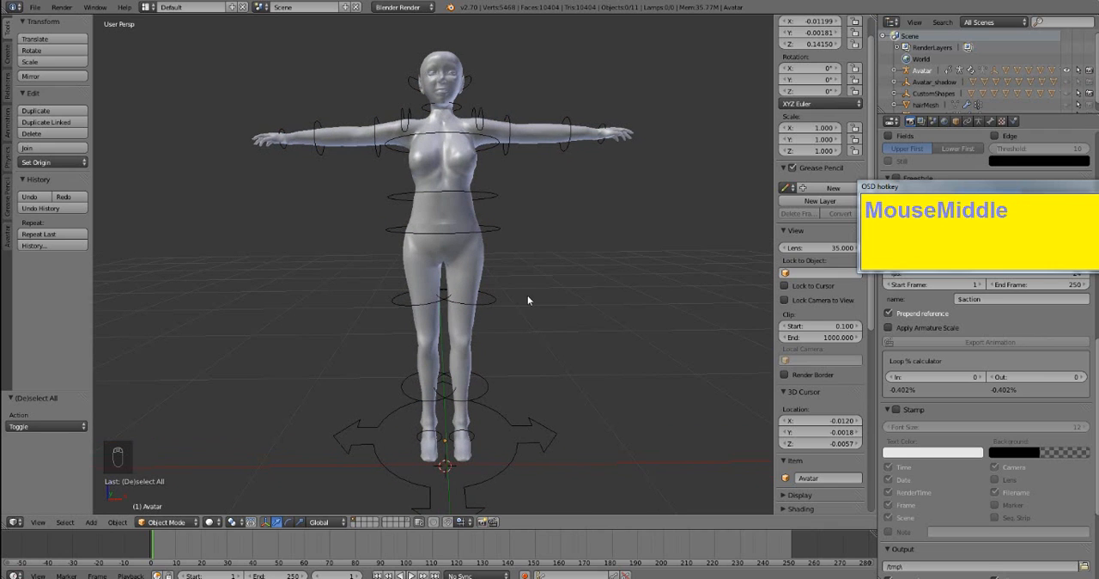
pyautogui.press('shift')
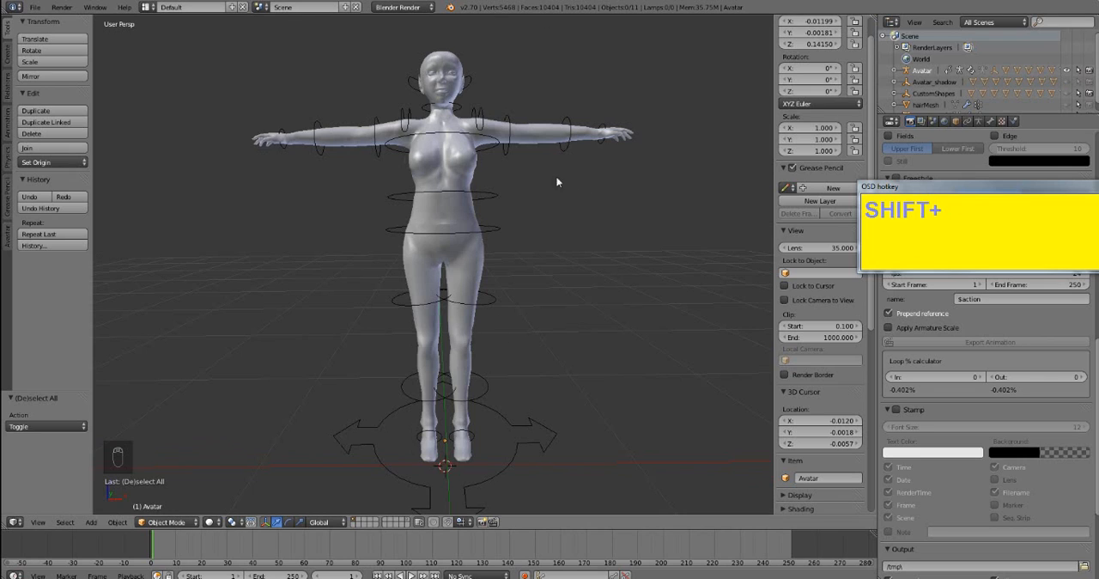
pyautogui.keyDown('shift'); pyautogui.rightClick(462, 343); pyautogui.keyUp('shift')
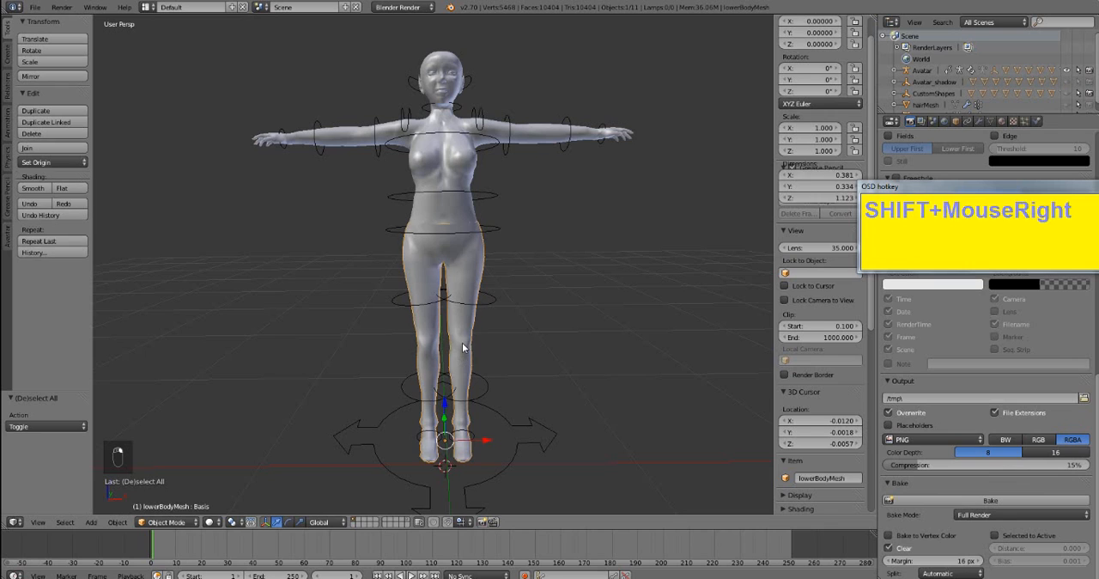
pyautogui.keyDown('shift'); pyautogui.rightClick(448, 164); pyautogui.keyUp('shift')
pyautogui.keyDown('shift'); pyautogui.rightClick(436, 62); pyautogui.keyUp('shift')
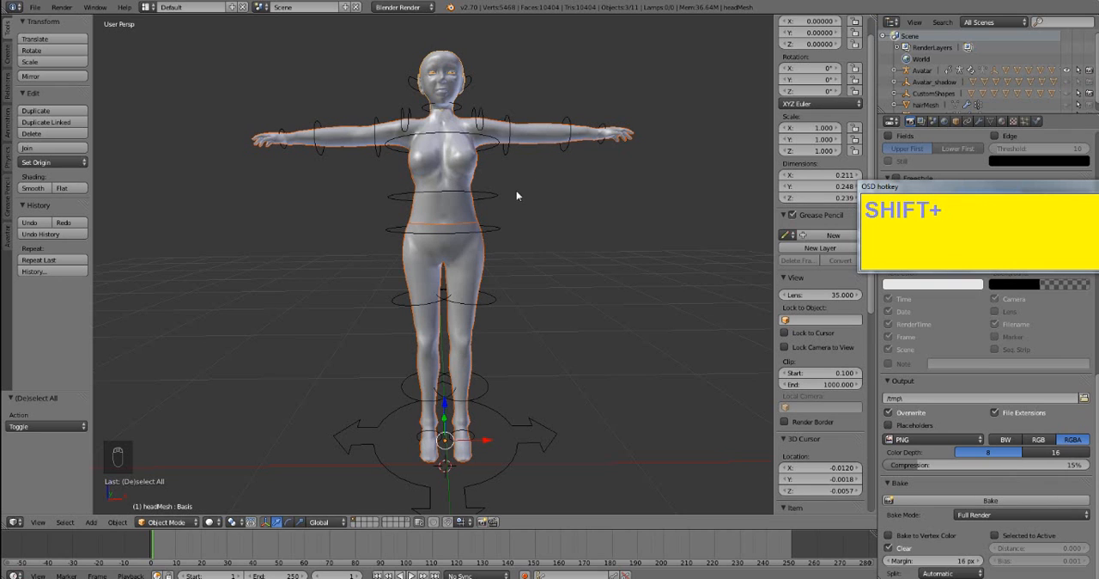
pyautogui.moveTo(568, 211); pyautogui.dragTo(565, 220, button='middle')
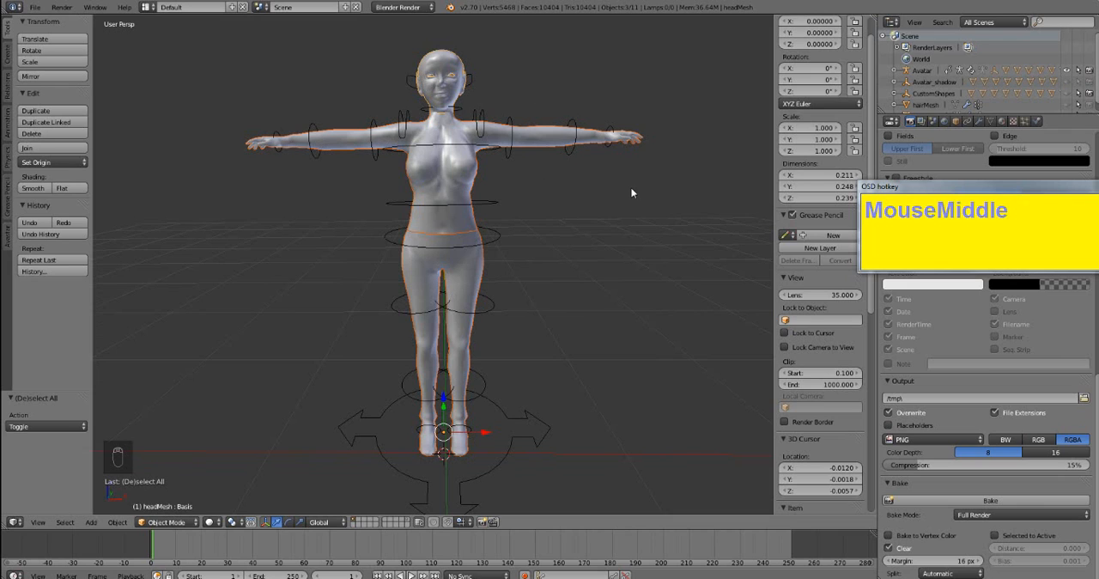
# - Export the selected body meshes as a Wavefront OBJ named Mavshape.obj on the Desktop, with Selection Only enabled
pyautogui.click(36, 8)
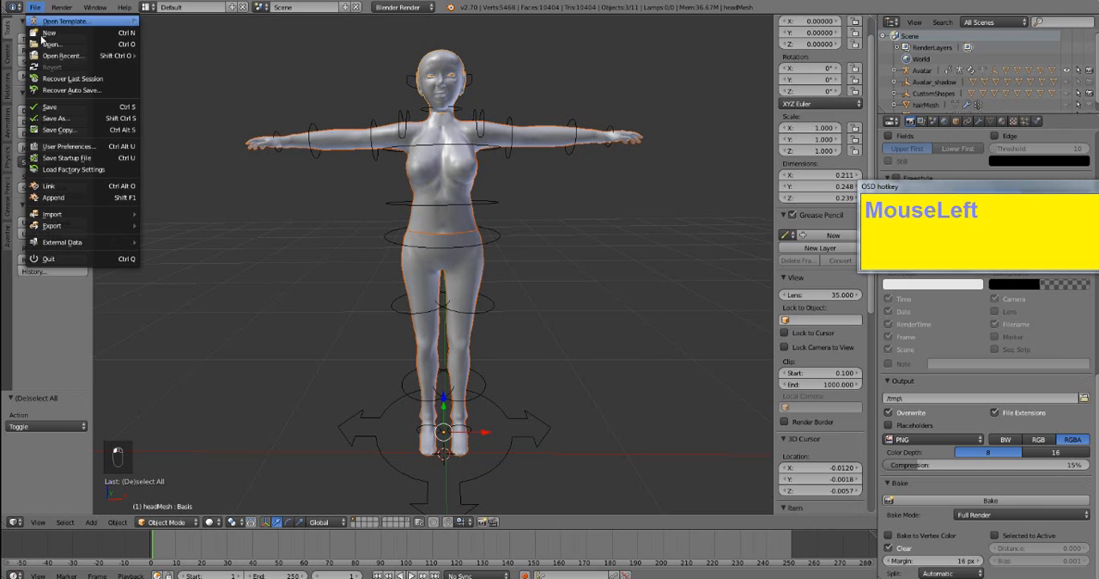
pyautogui.moveTo(101, 228)
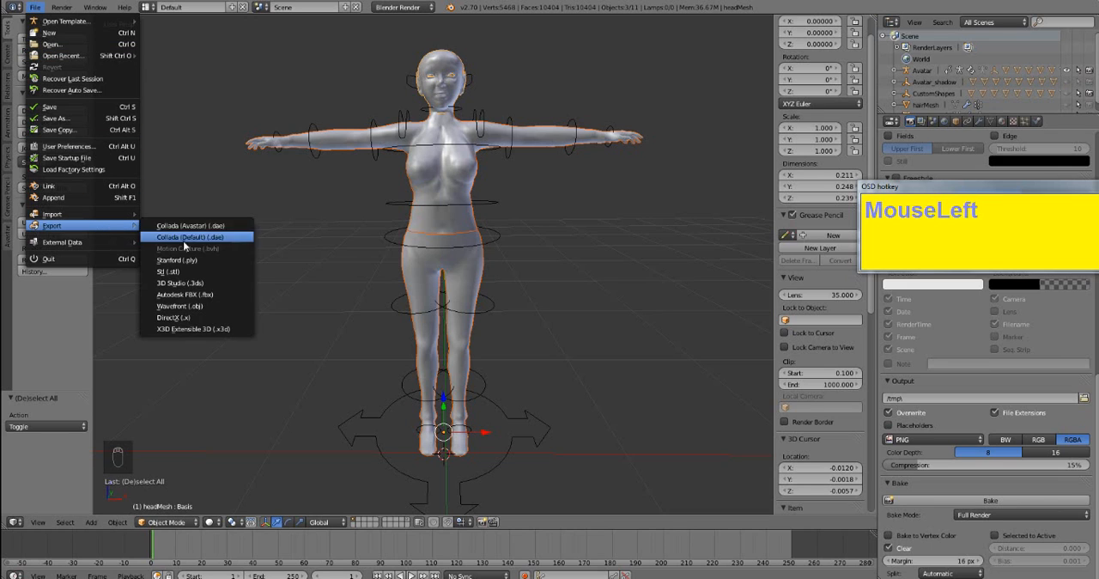
pyautogui.click(212, 307)
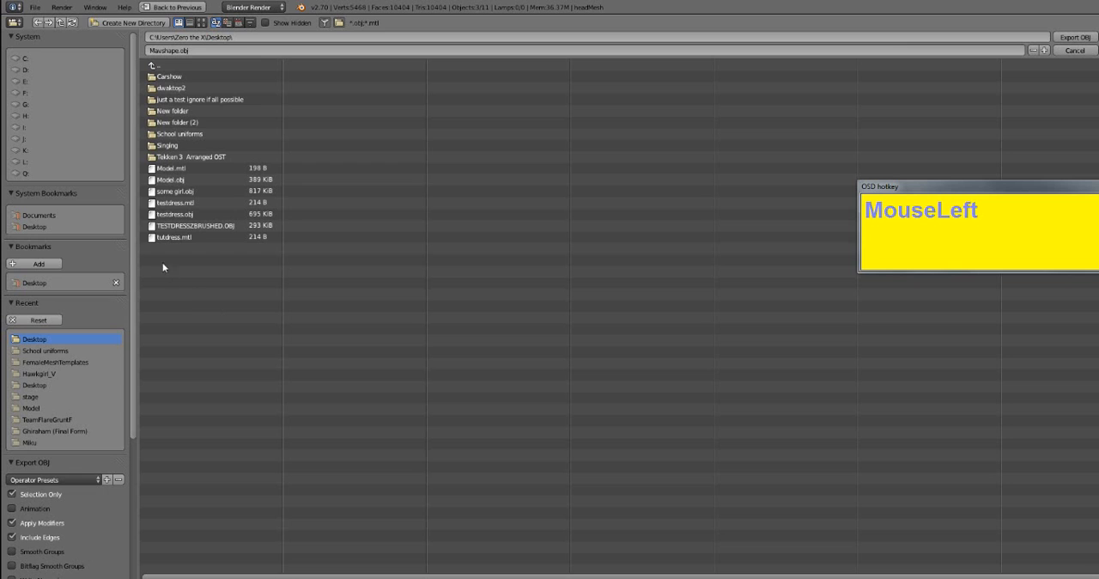
pyautogui.moveTo(134, 237); pyautogui.dragTo(109, 391)
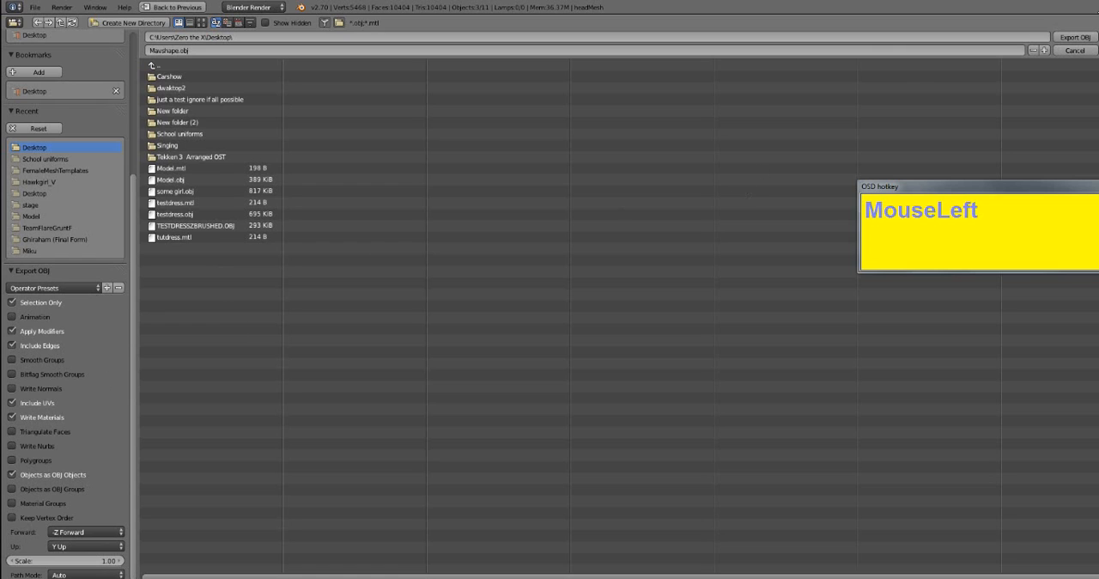
pyautogui.click(1080, 36)
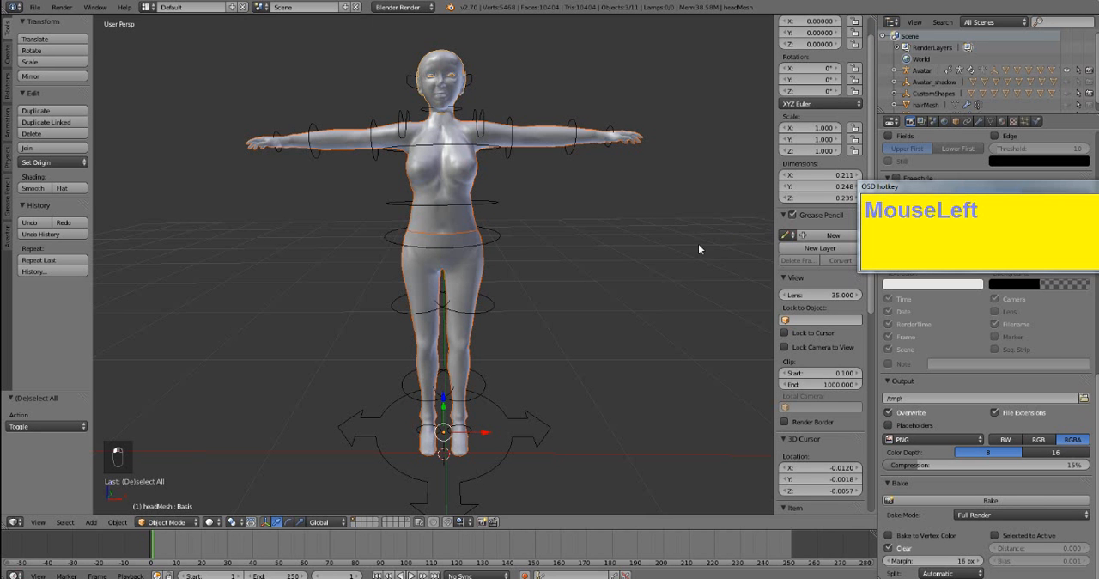
pyautogui.moveTo(505, 183); pyautogui.dragTo(533, 232, button='middle')
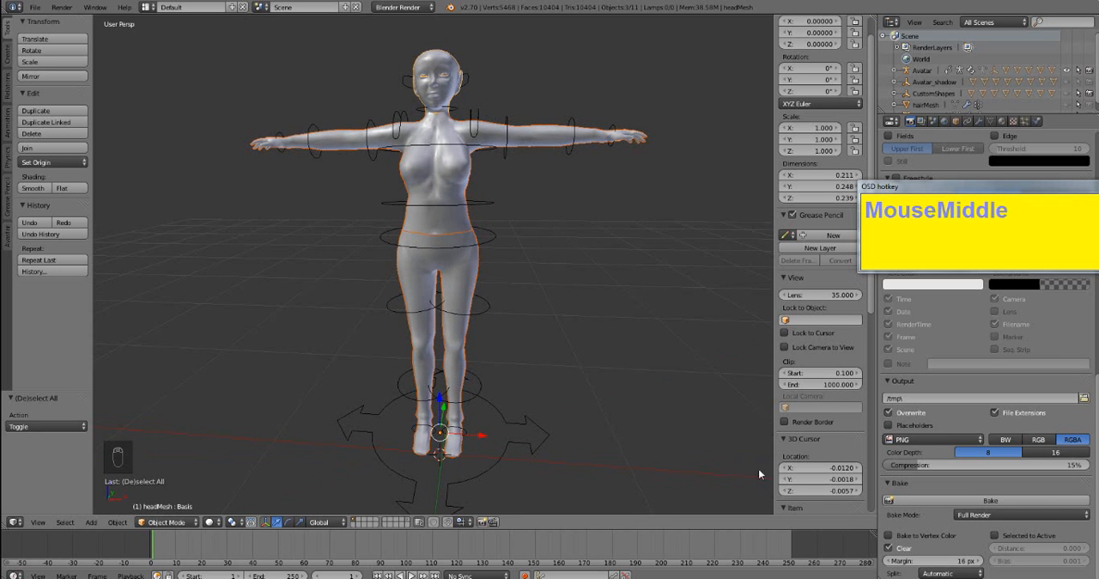
# - Launch Marvelous Designer 2, skipping the update notification and dismissing the project file message
pyautogui.click(1096, 577)
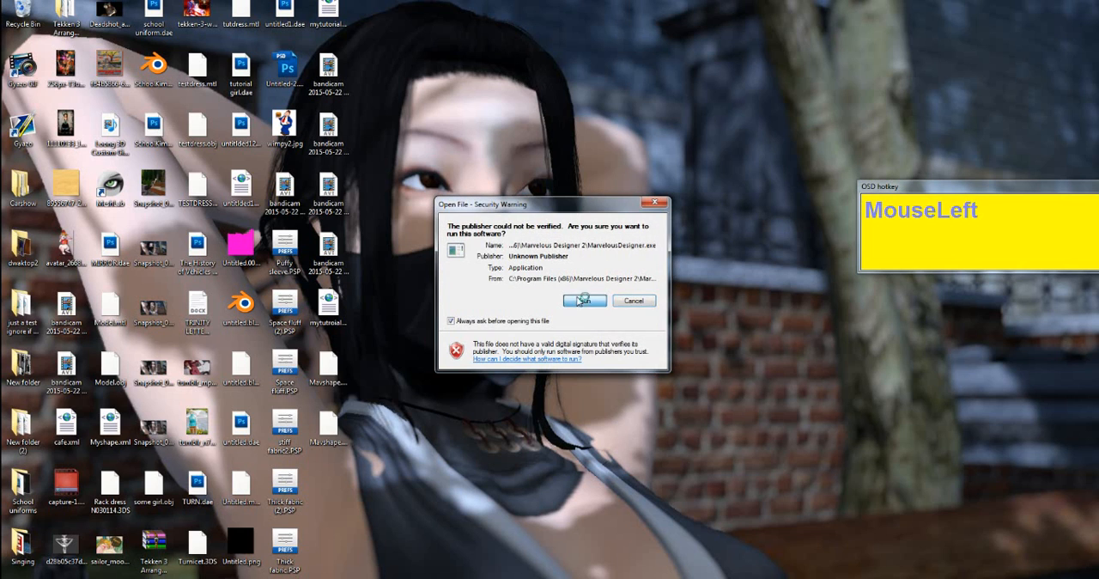
pyautogui.click(581, 300)
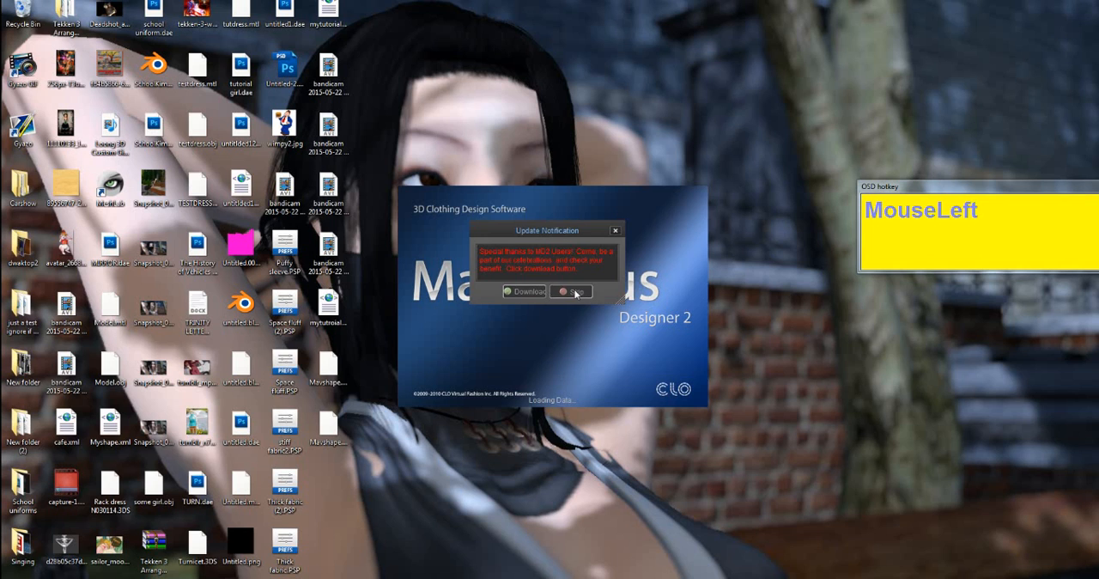
pyautogui.click(575, 295)
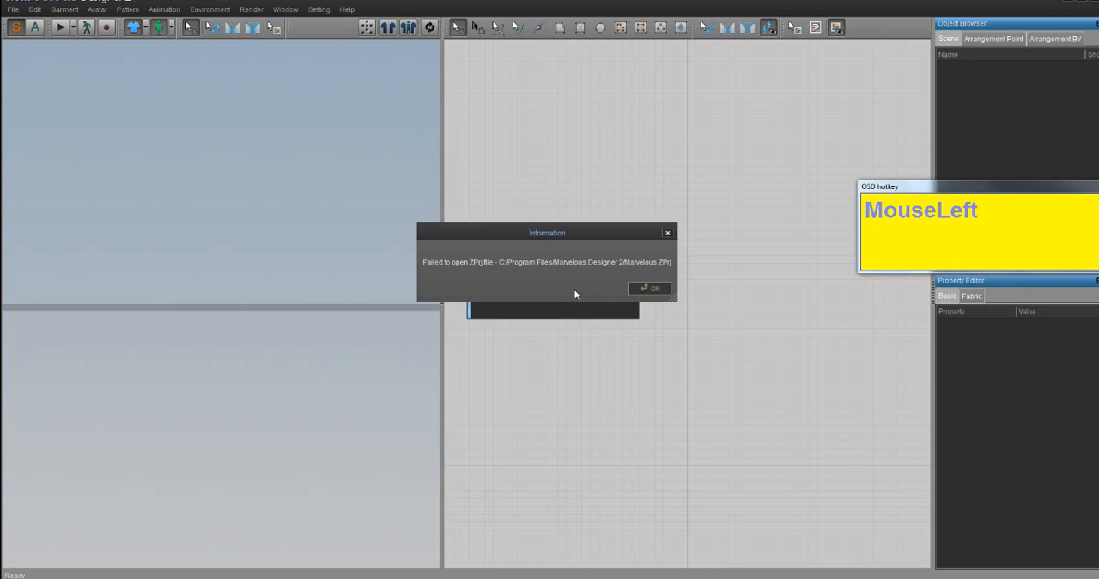
pyautogui.click(657, 290)
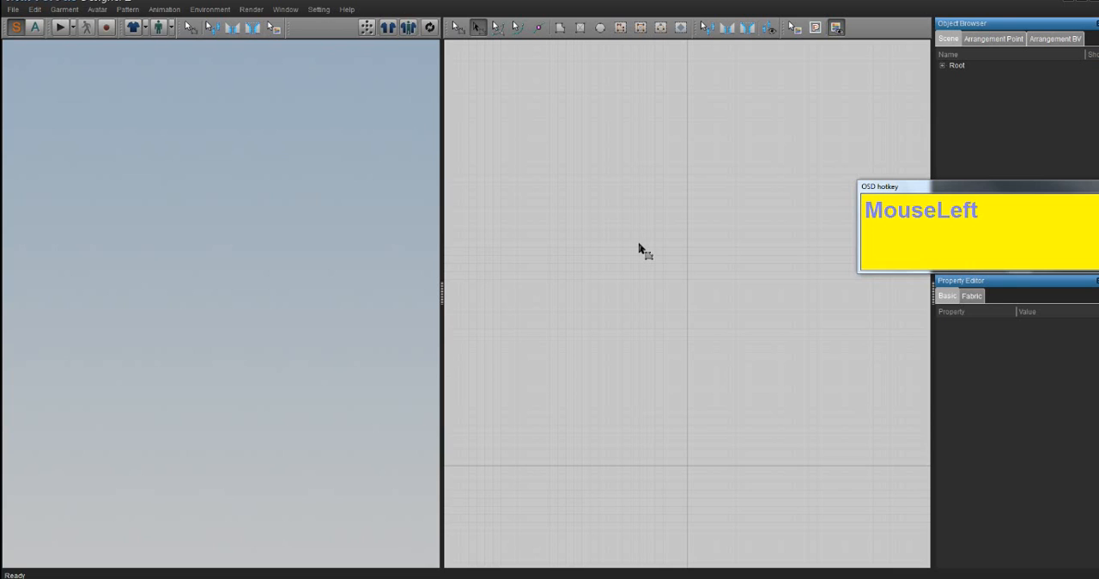
# - Open Mavshape.obj from the Desktop as an avatar
pyautogui.click(7, 10)
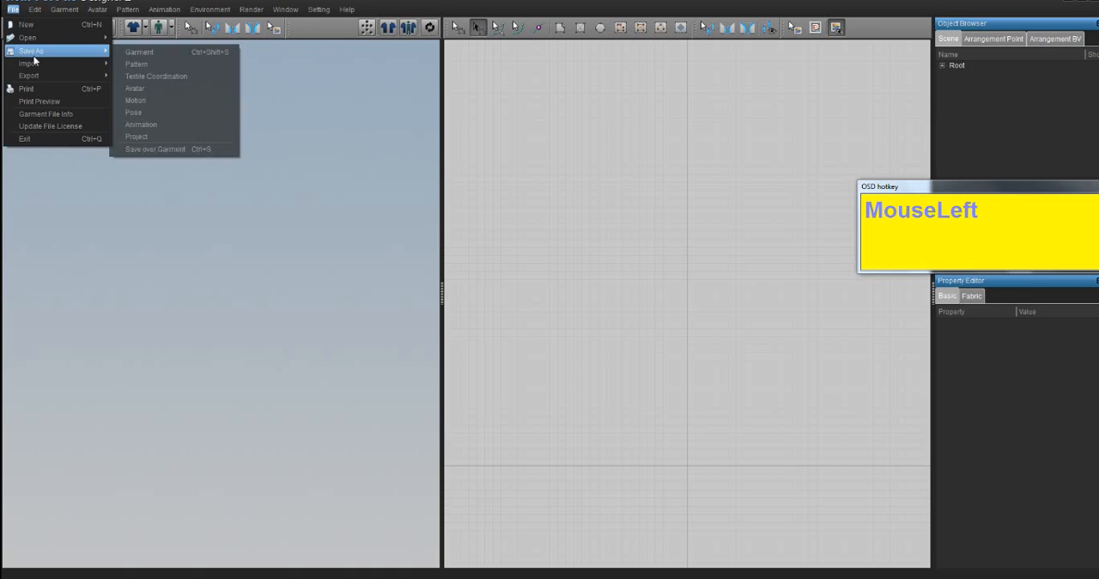
pyautogui.moveTo(32, 66)
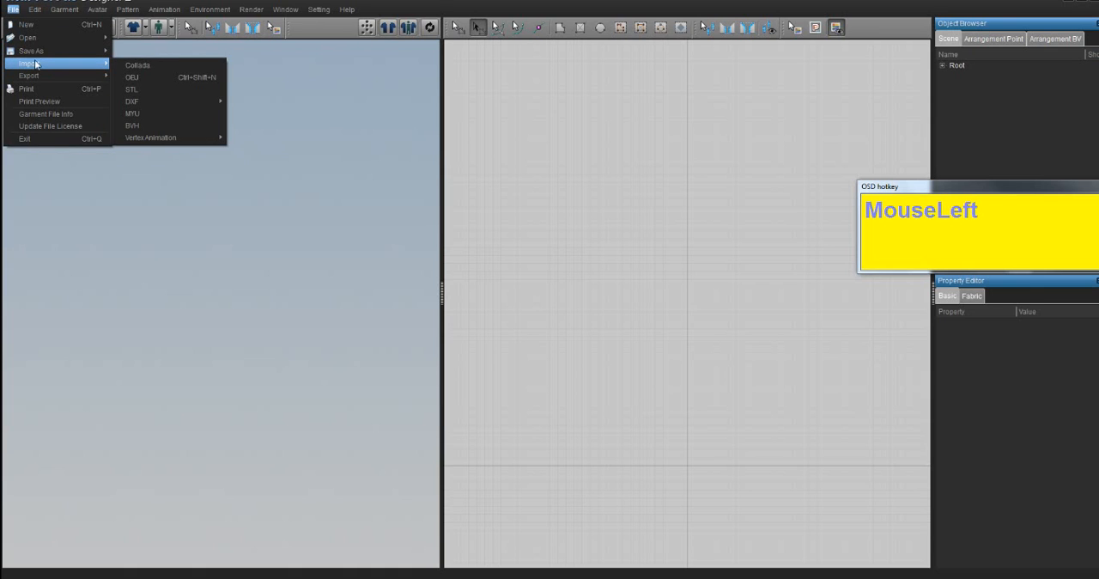
pyautogui.moveTo(38, 41)
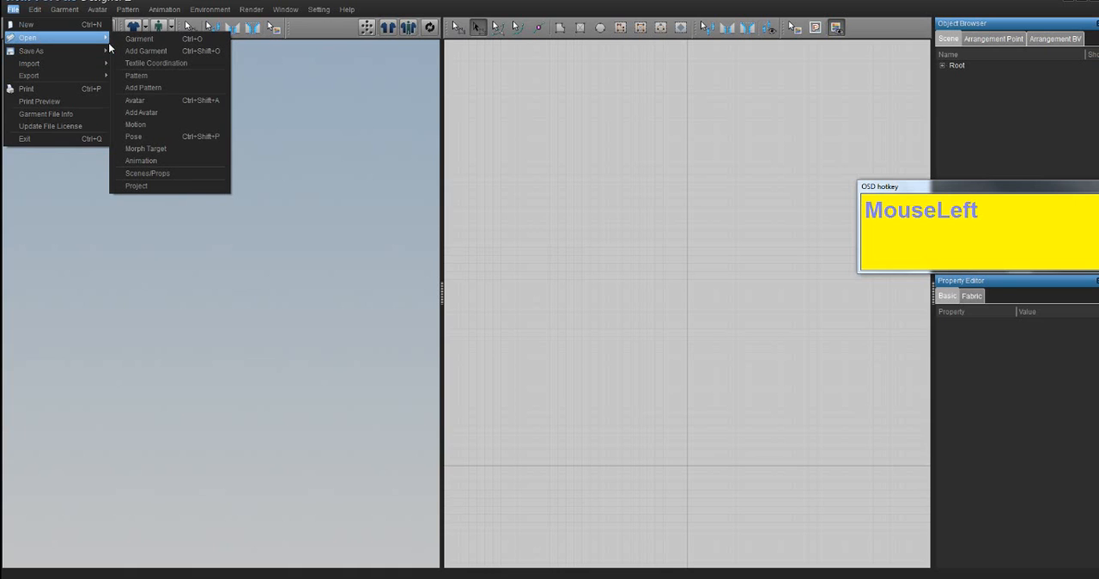
pyautogui.click(155, 99)
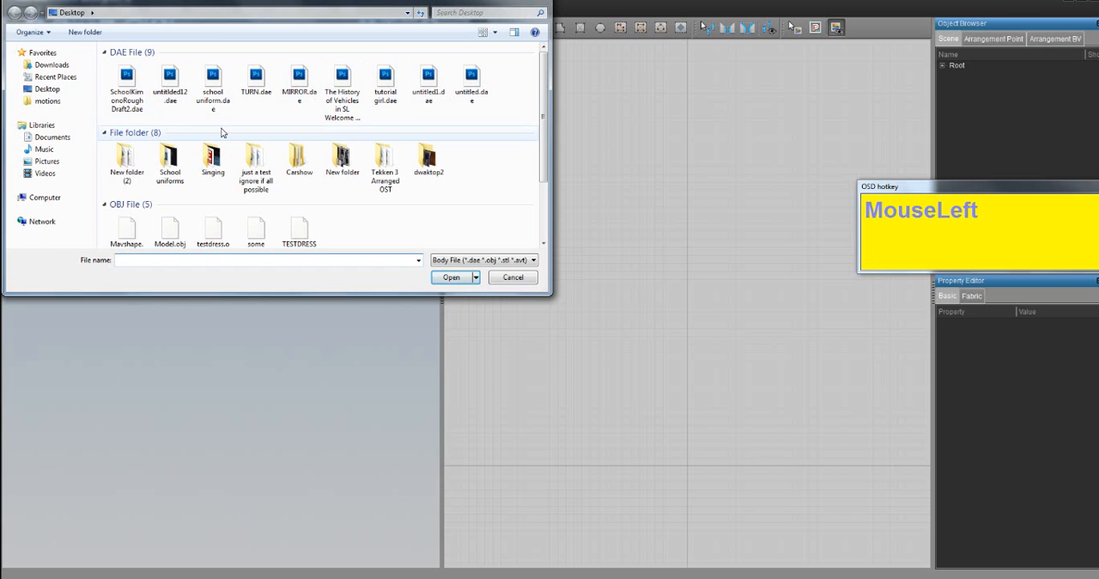
pyautogui.scroll(-1, 159, 234)
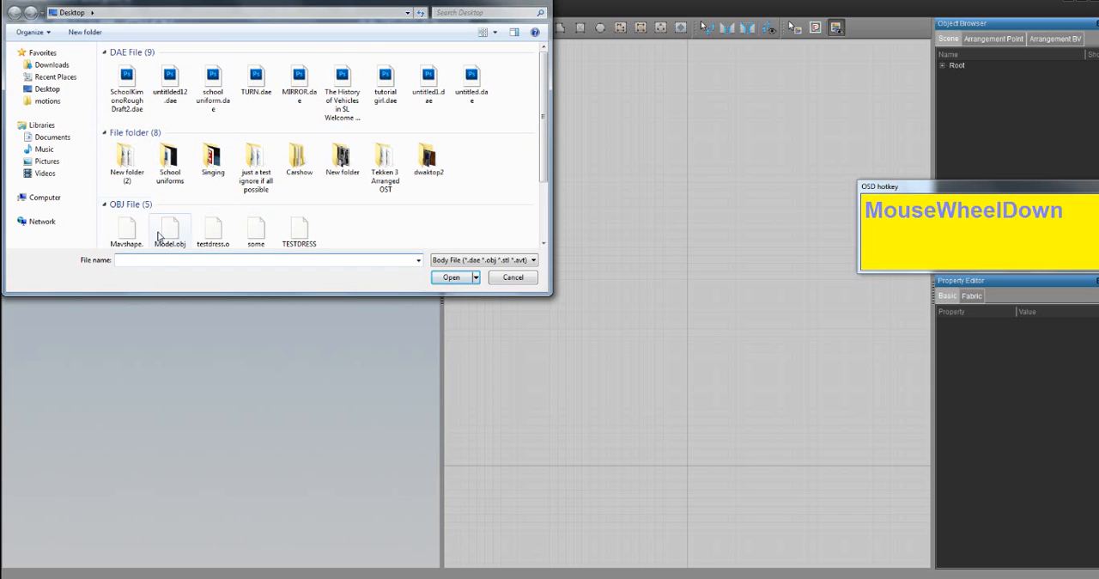
pyautogui.click(113, 232)
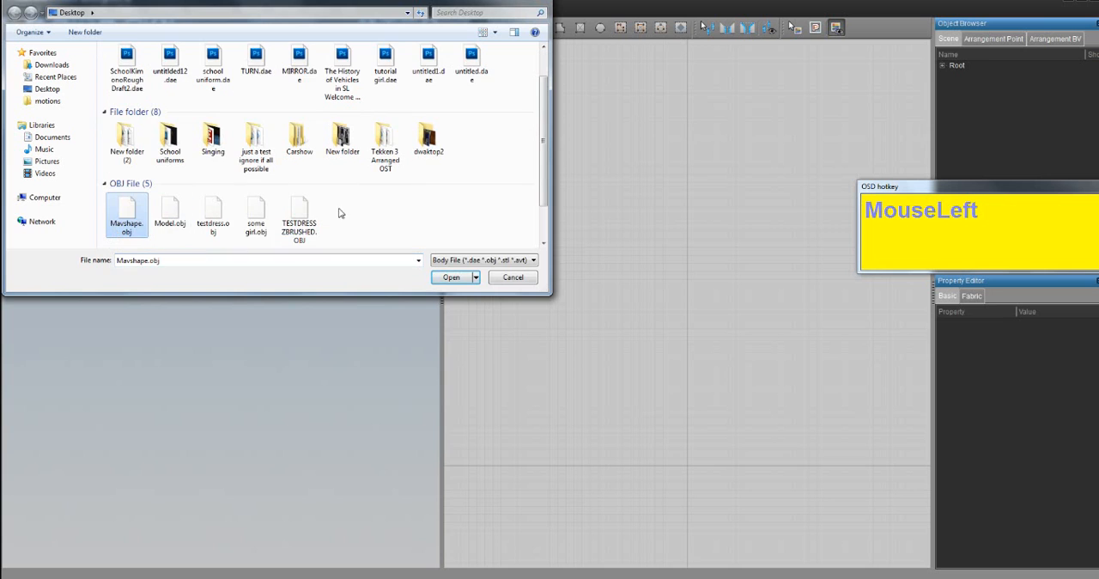
pyautogui.doubleClick(119, 213)
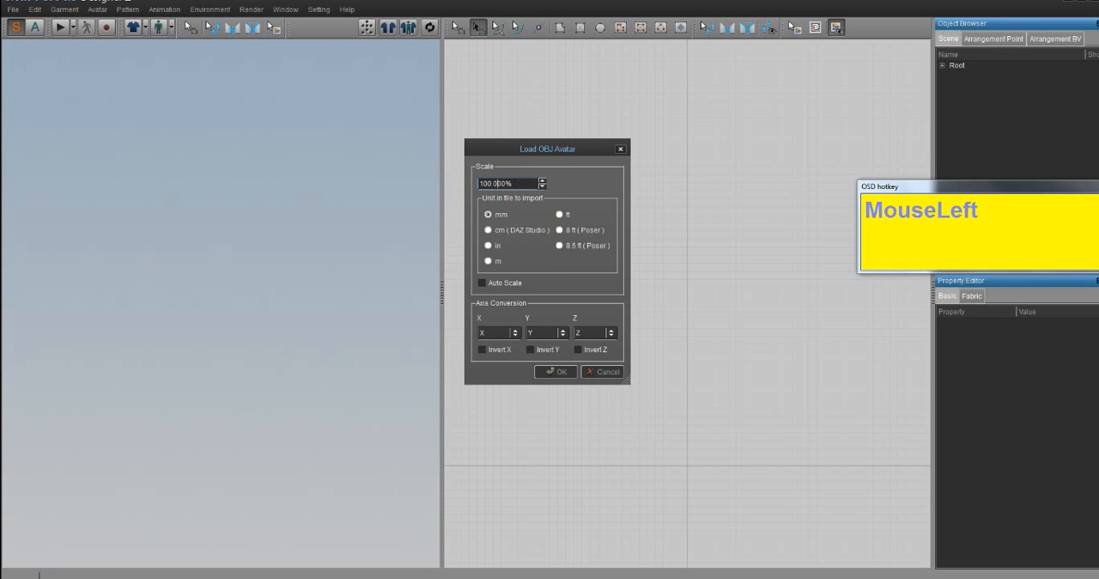
# - Set the OBJ avatar's import scale to 100000% with mm units and load it
pyautogui.press('Left')
pyautogui.press('BackSpace')
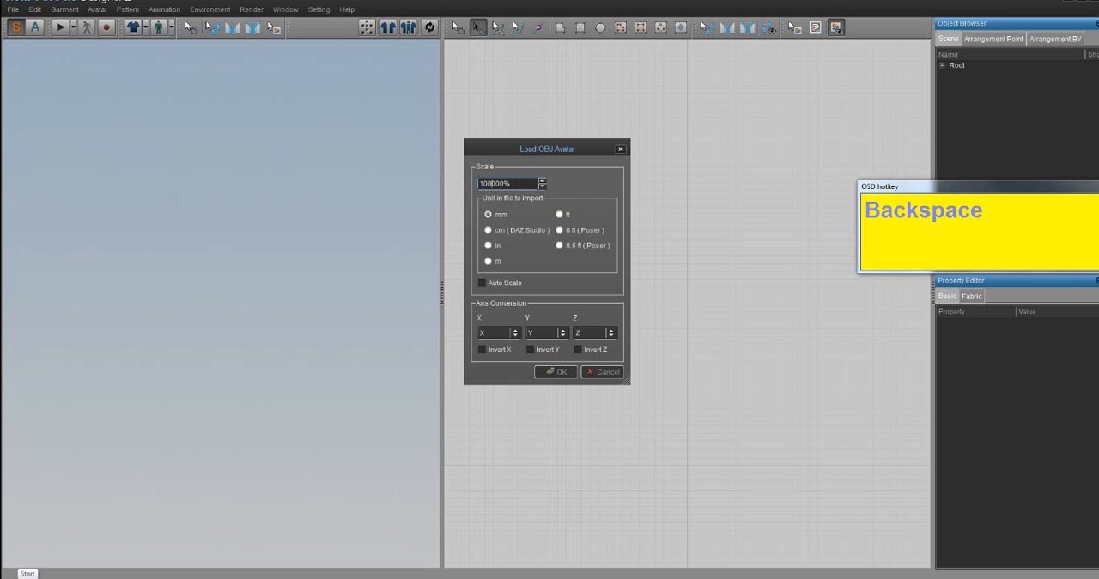
pyautogui.press('Right')
pyautogui.press('Right')
pyautogui.press('Right')
pyautogui.press('Right')
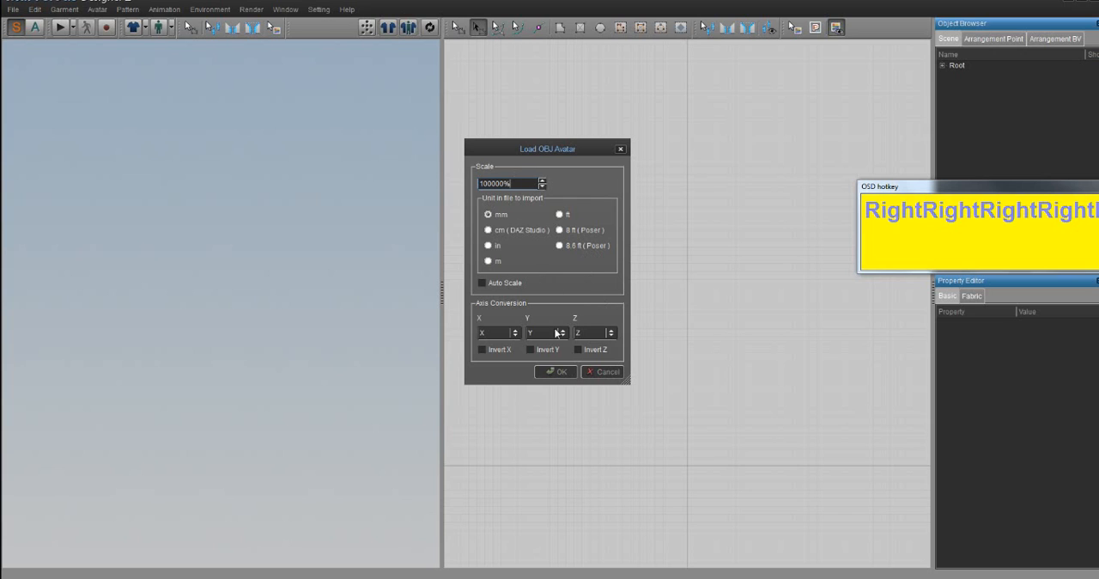
pyautogui.click(563, 373)
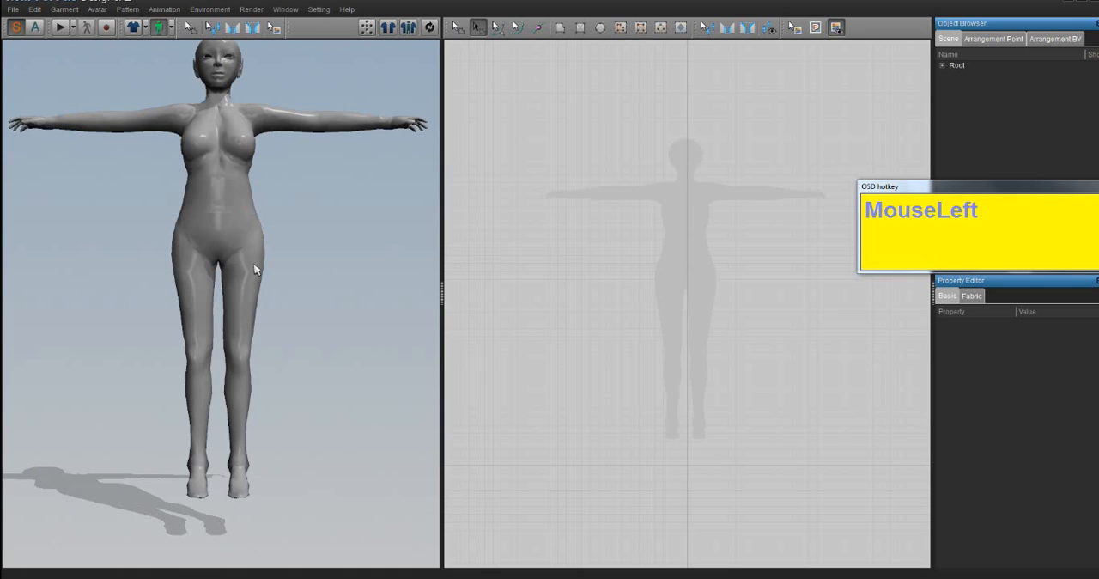
# - Save the loaded avatar to the Desktop as an AVT file named "floating tutorial body"
pyautogui.moveTo(254, 269); pyautogui.dragTo(299, 339, button='middle')
pyautogui.moveTo(297, 342)
pyautogui.mouseDown(button='right')
pyautogui.moveTo(289, 351)
pyautogui.moveTo(307, 372)
pyautogui.moveTo(342, 321)
pyautogui.moveTo(331, 353)
pyautogui.moveTo(282, 365)
pyautogui.moveTo(301, 360)
pyautogui.mouseUp(button='right')
pyautogui.moveTo(279, 297); pyautogui.dragTo(276, 292, button='right')
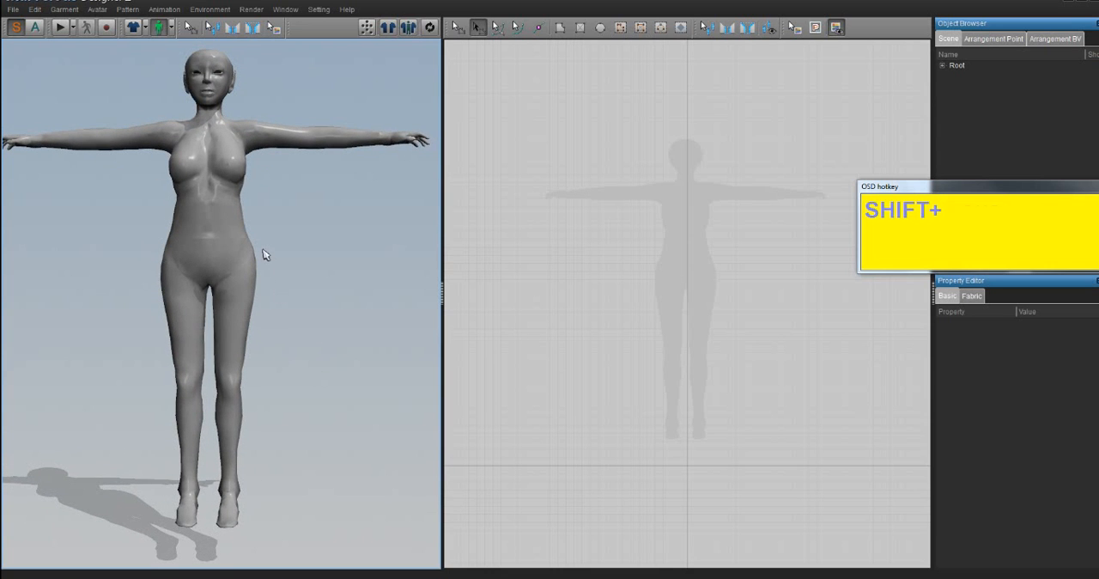
pyautogui.moveTo(276, 292)
pyautogui.keyDown('shift'); pyautogui.mouseDown(button='middle')
pyautogui.moveTo(263, 287)
pyautogui.moveTo(275, 284)
pyautogui.moveTo(284, 311)
pyautogui.mouseUp(button='middle'); pyautogui.keyUp('shift')
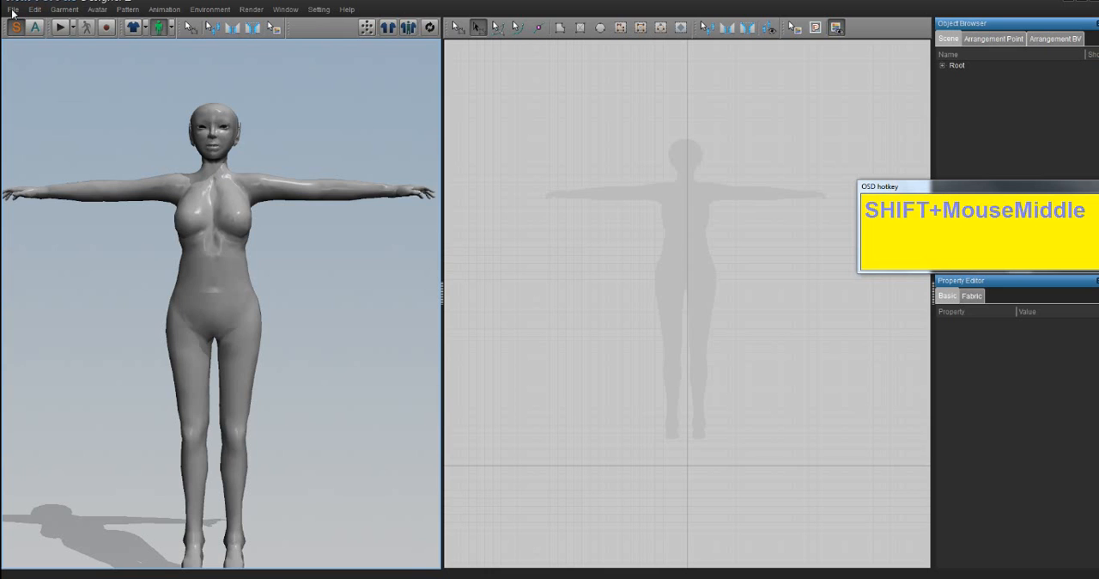
pyautogui.moveTo(13, 12); pyautogui.dragTo(34, 51)
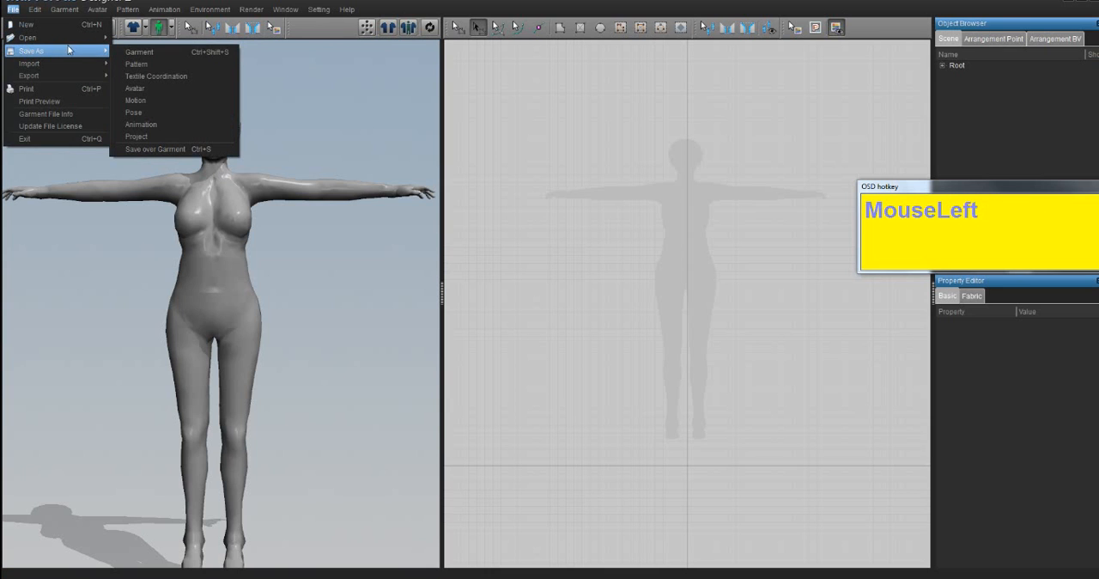
pyautogui.click(159, 89)
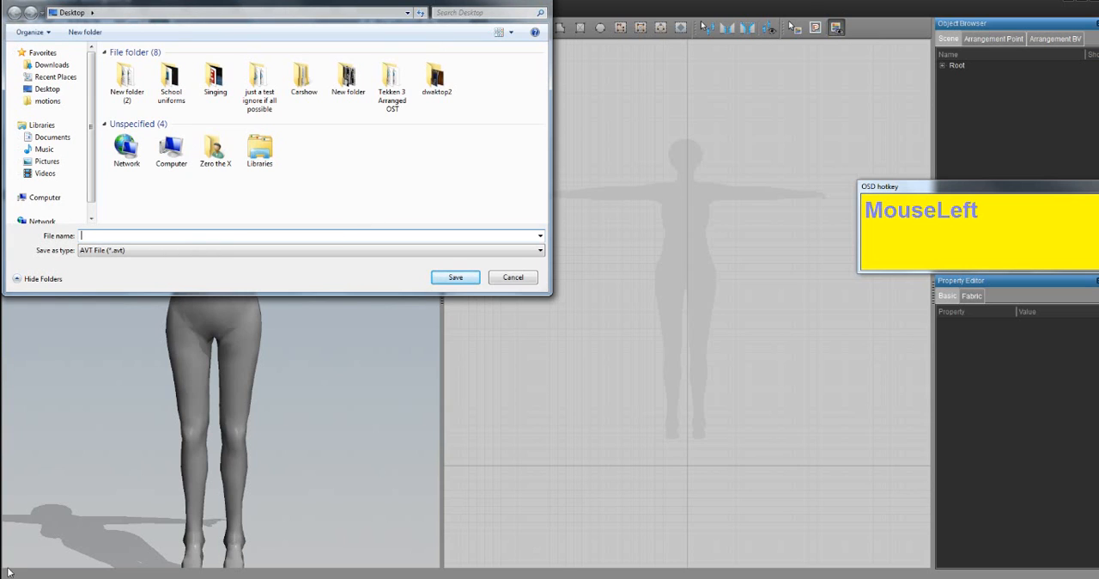
pyautogui.write('floatin')
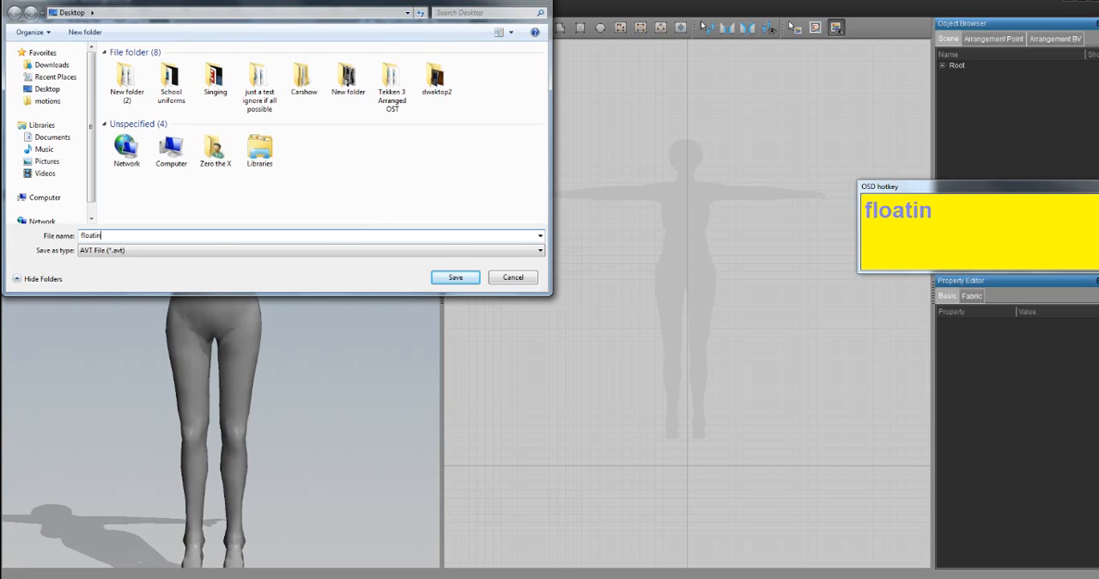
pyautogui.write('g_tutori')
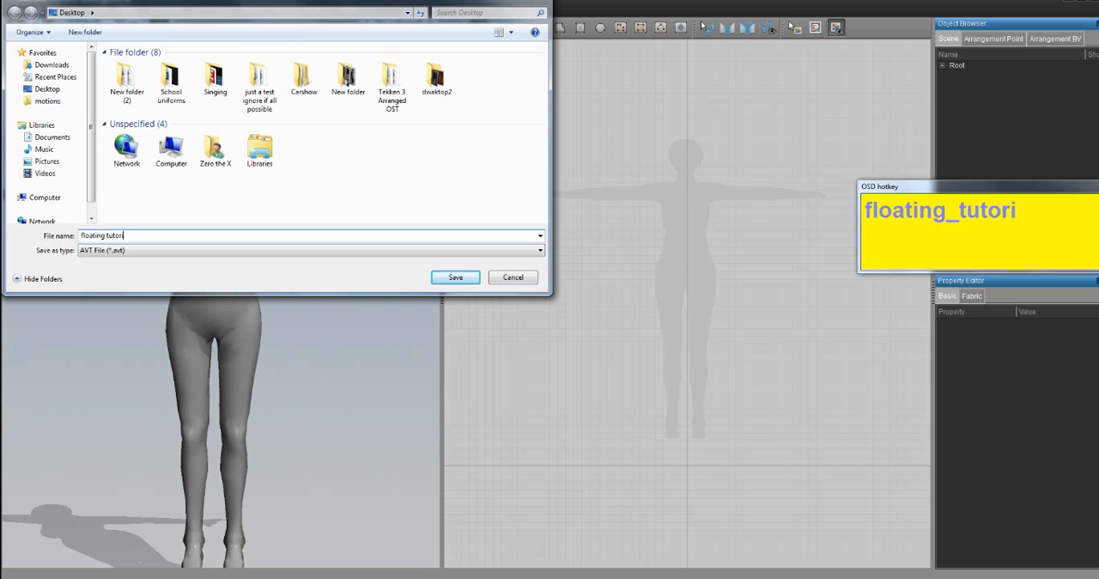
pyautogui.write('al_body')
pyautogui.press('Return')
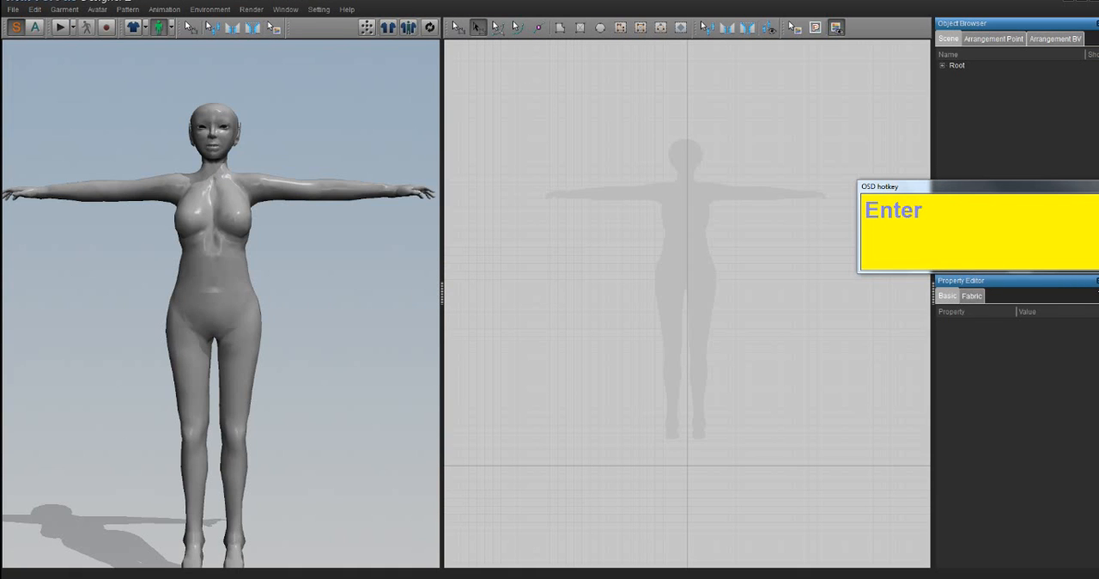
# - Look for the saved "floating tutorial body.avt" among the avatar files available to open, and leave without loading it
pyautogui.click(35, 27)
pyautogui.click(13, 9)
pyautogui.moveTo(30, 37)
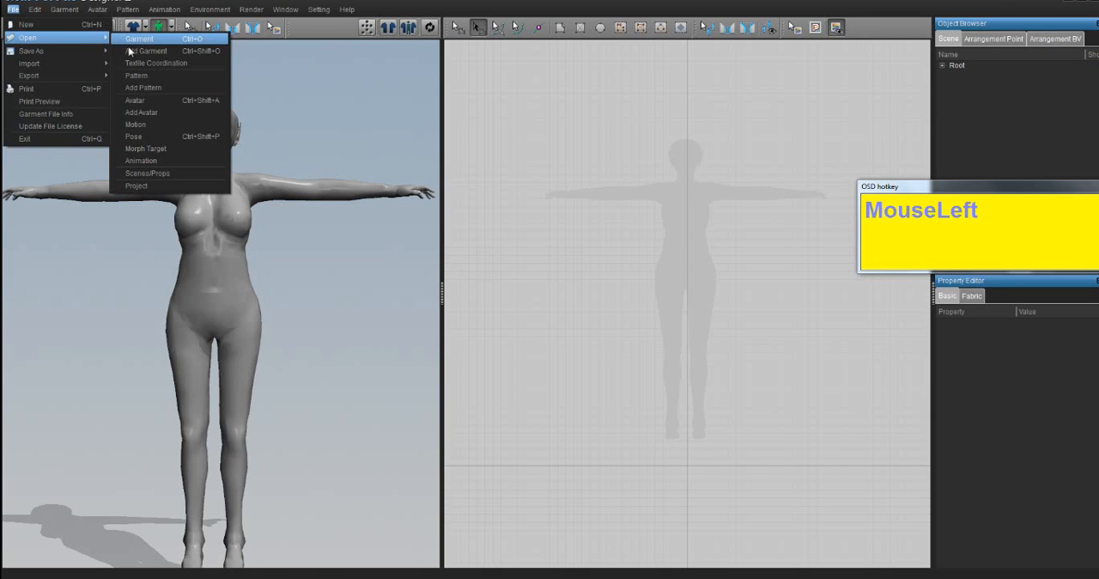
pyautogui.click(138, 101)
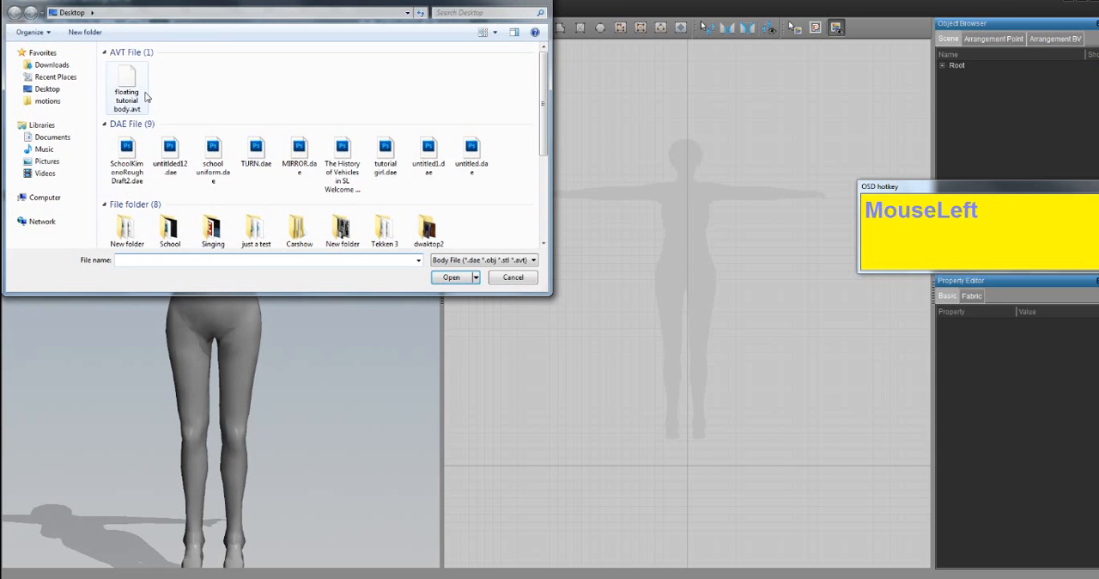
pyautogui.click(145, 97)
pyautogui.click(512, 278)
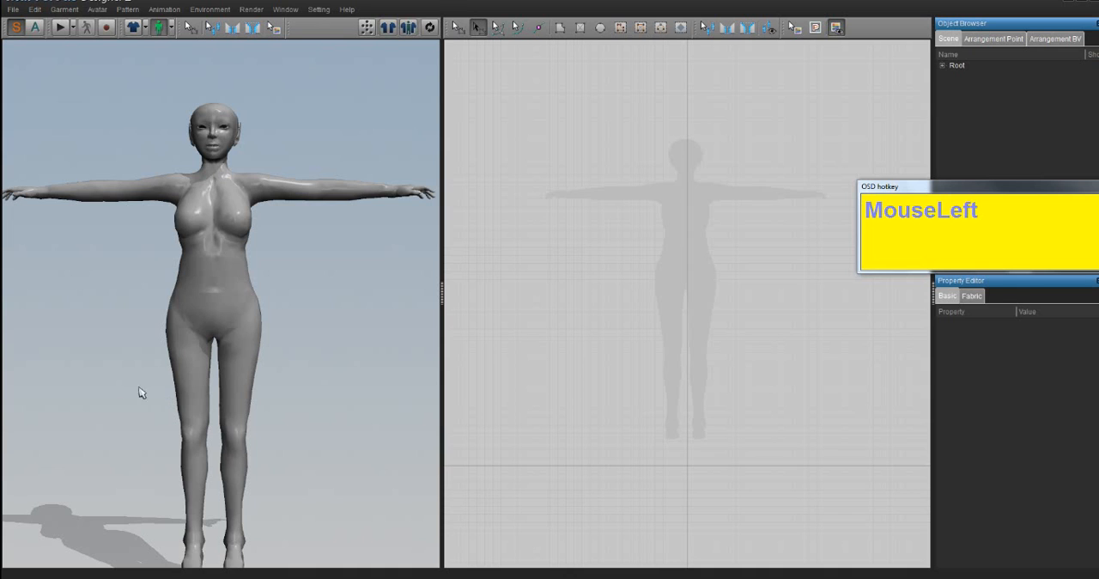
# - Examine the avatar in the 3D view and its silhouette in the 2D pattern view from different distances and positions
pyautogui.scroll(1, 305, 356)
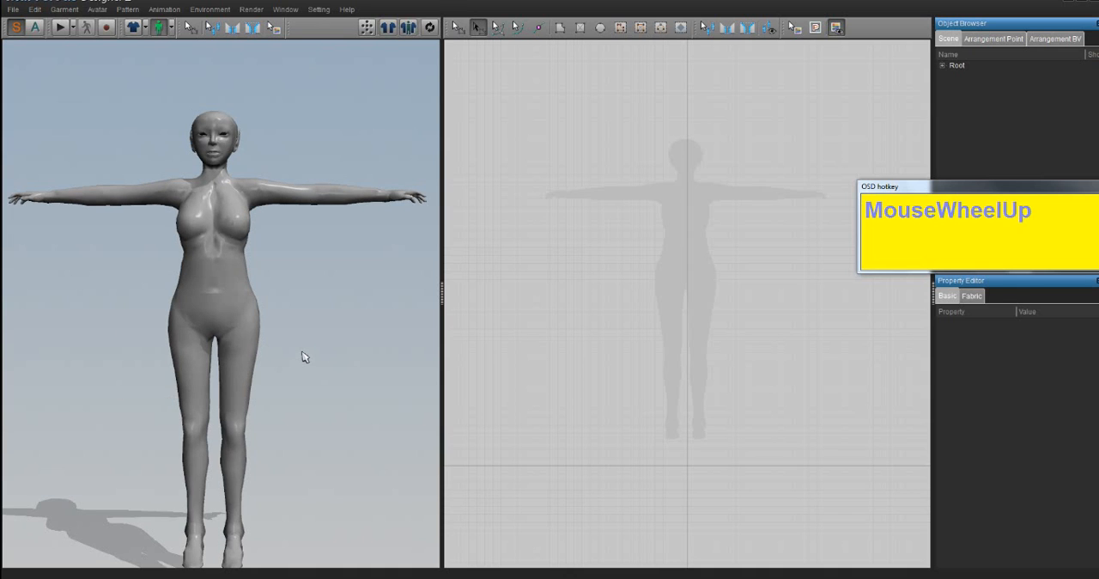
pyautogui.scroll(-2, 301, 357)
pyautogui.scroll(1, 318, 380)
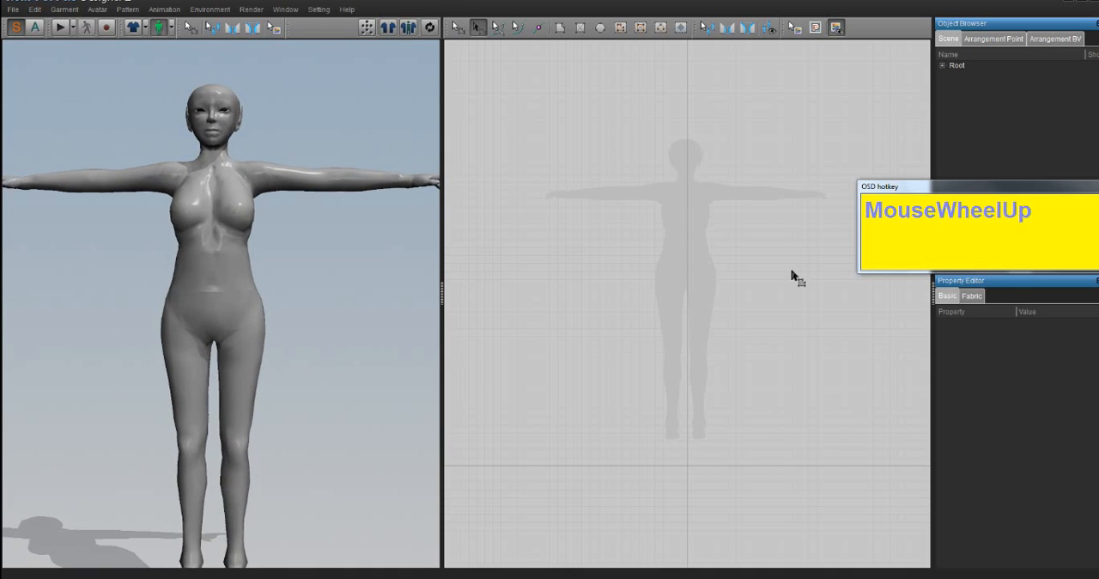
pyautogui.click(807, 277)
pyautogui.scroll(-3, 663, 273)
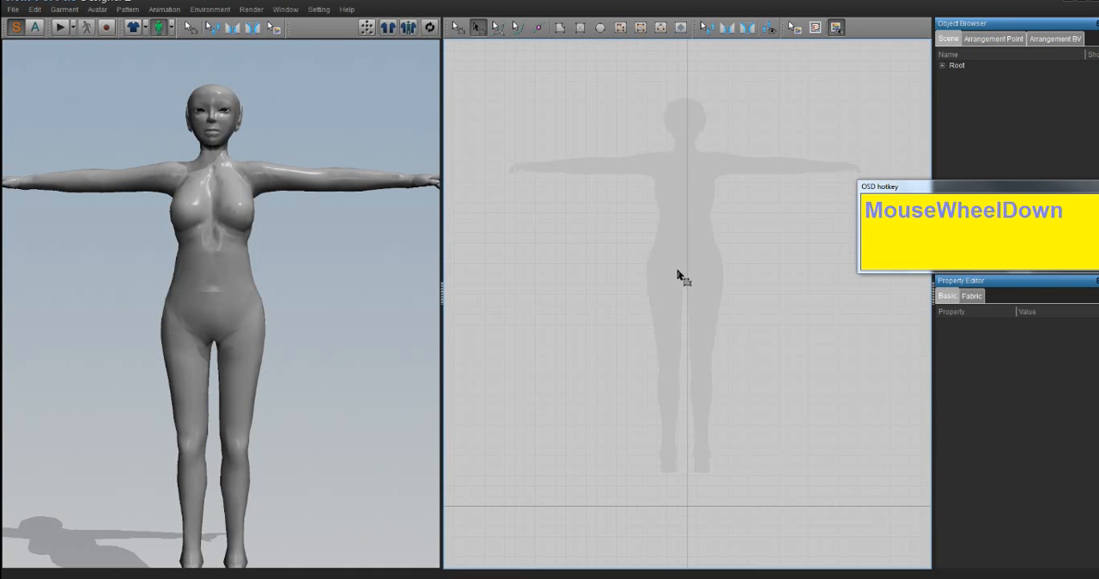
pyautogui.moveTo(692, 243); pyautogui.dragTo(675, 284, button='middle')
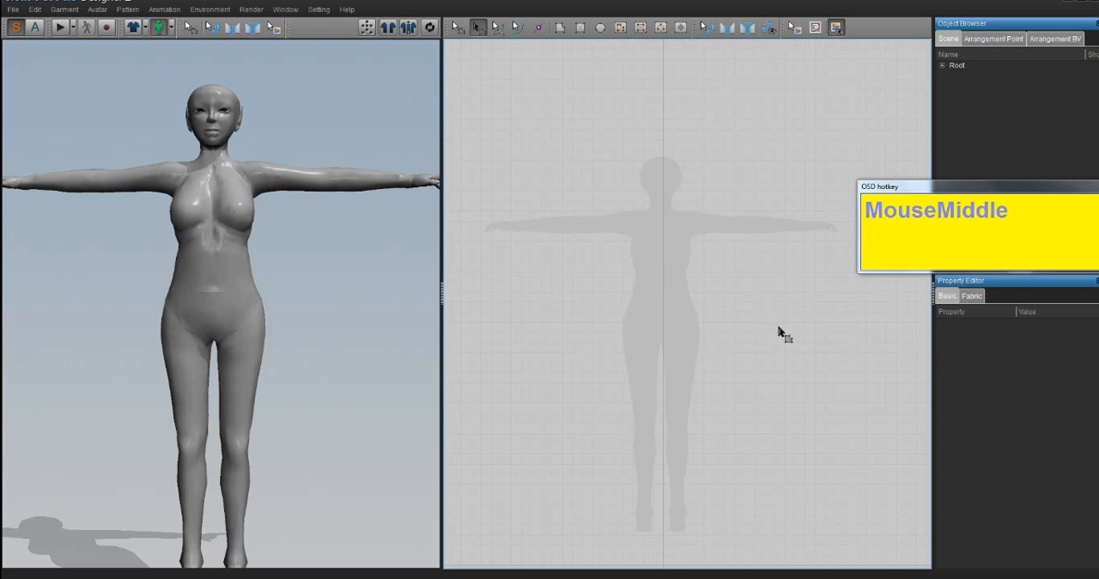
pyautogui.moveTo(903, 197); pyautogui.dragTo(927, 78)
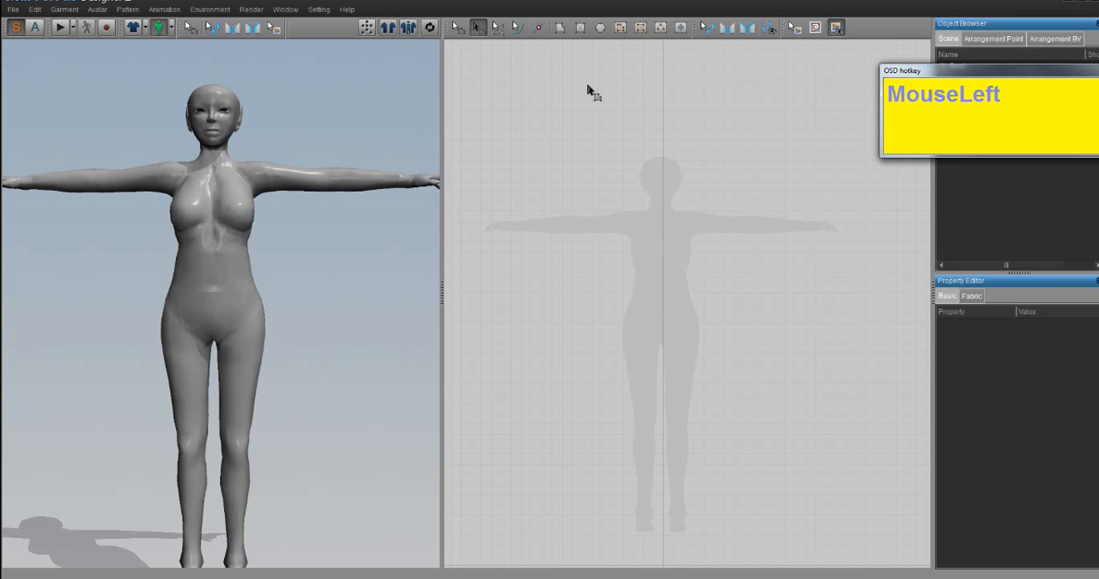
pyautogui.scroll(1, 576, 324)
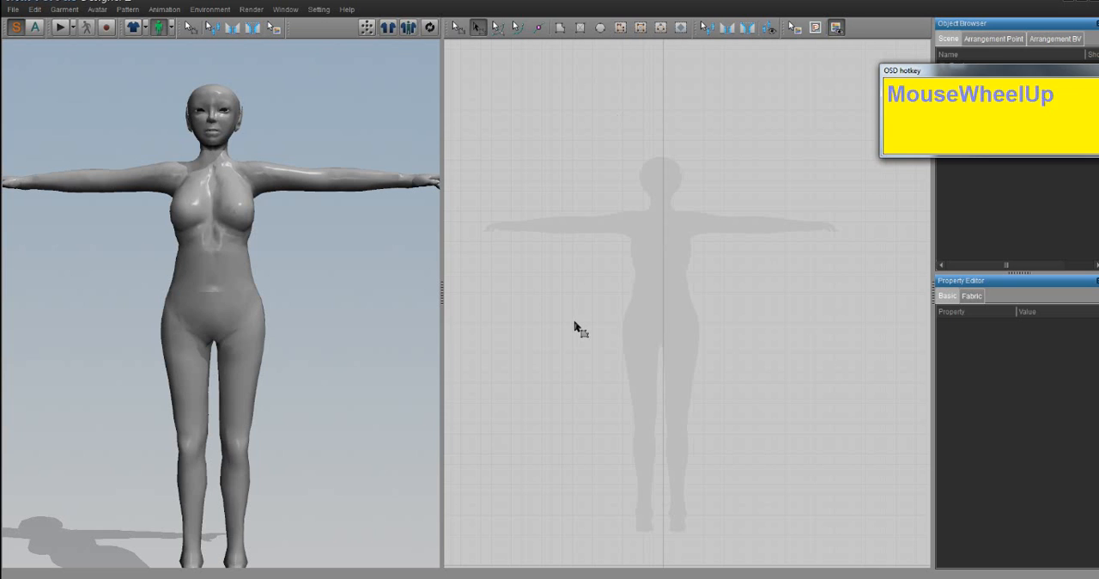
pyautogui.click(587, 319)
pyautogui.scroll(-1, 591, 320)
pyautogui.moveTo(572, 309); pyautogui.dragTo(605, 292, button='middle')
pyautogui.scroll(1, 625, 306)
pyautogui.middleClick(369, 317)
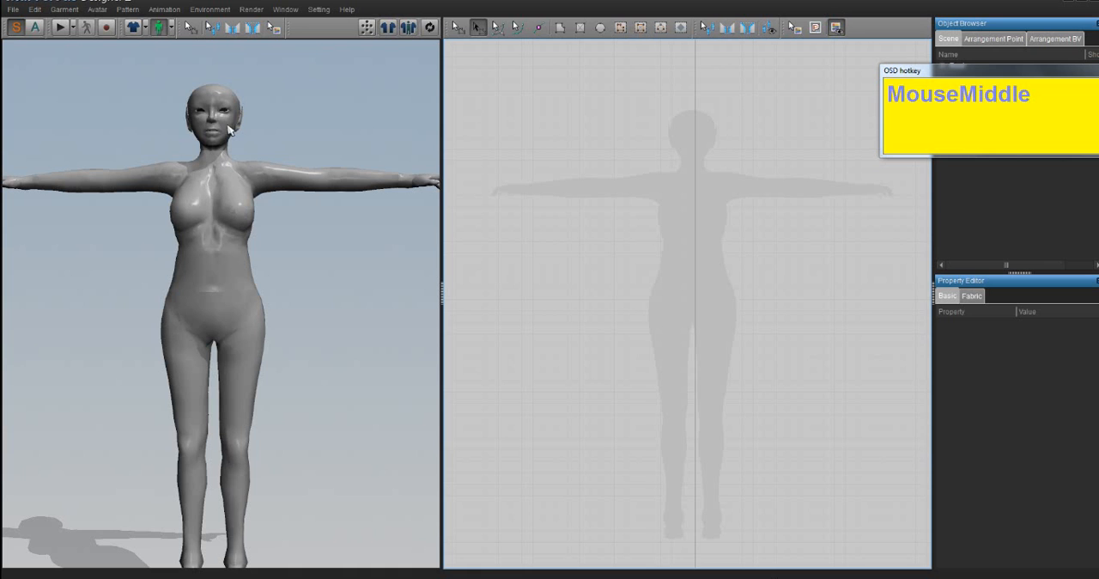
pyautogui.moveTo(152, 381); pyautogui.dragTo(191, 332, button='right')
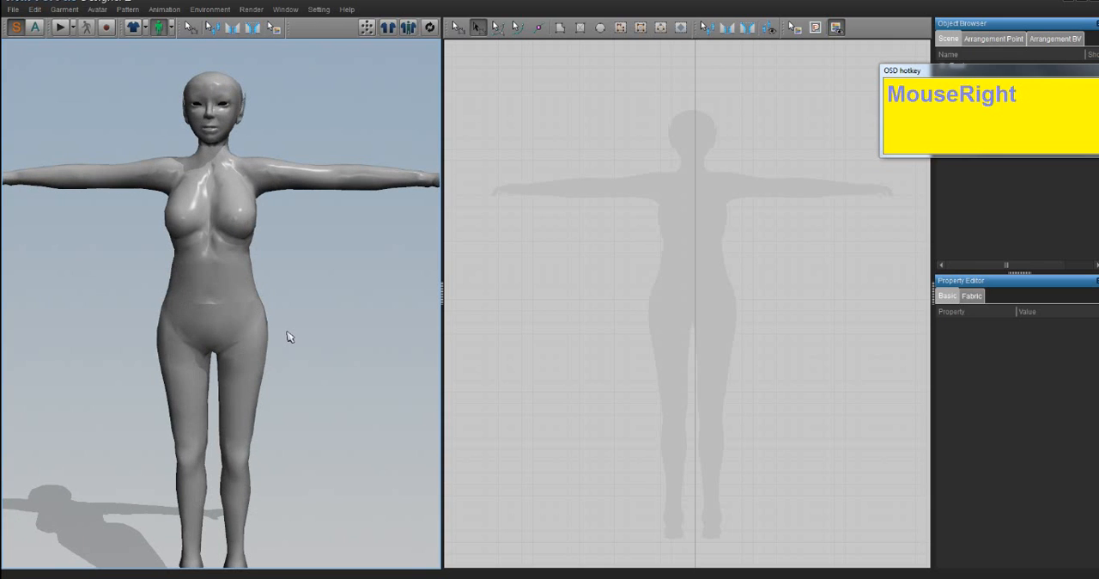
pyautogui.click(842, 321)
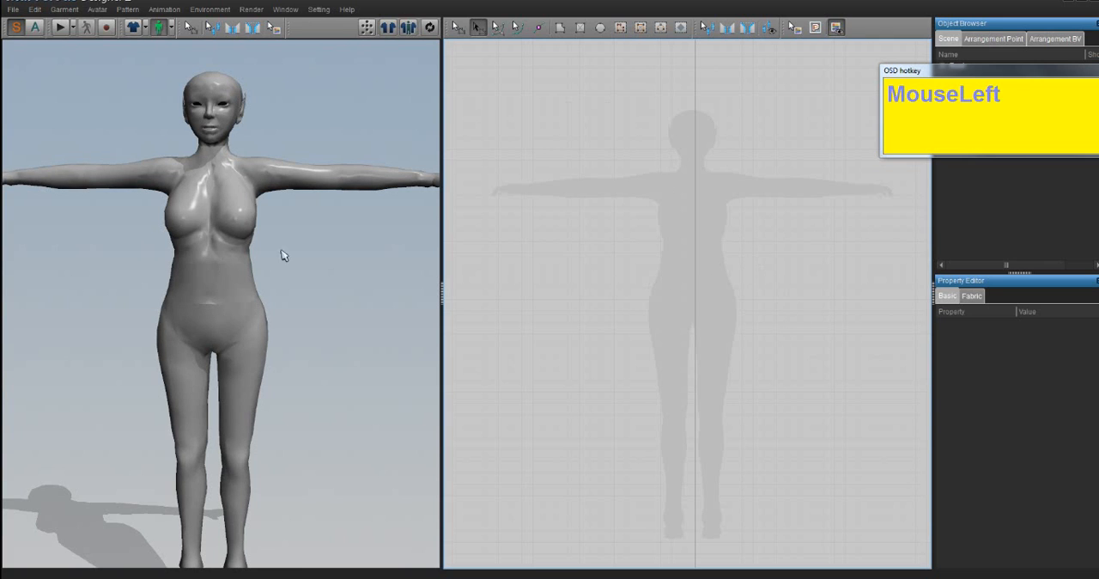
pyautogui.scroll(-2, 728, 187)
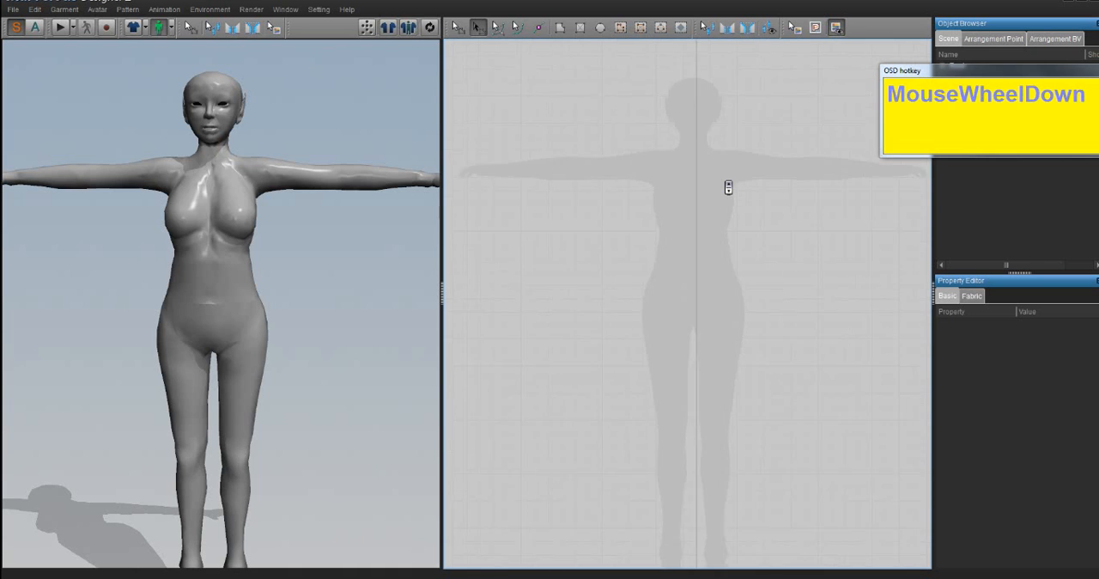
pyautogui.scroll(-1, 729, 187)
pyautogui.moveTo(729, 183); pyautogui.dragTo(738, 237, button='middle')
pyautogui.scroll(1, 751, 278)
pyautogui.scroll(2, 640, 164)
pyautogui.scroll(1, 699, 220)
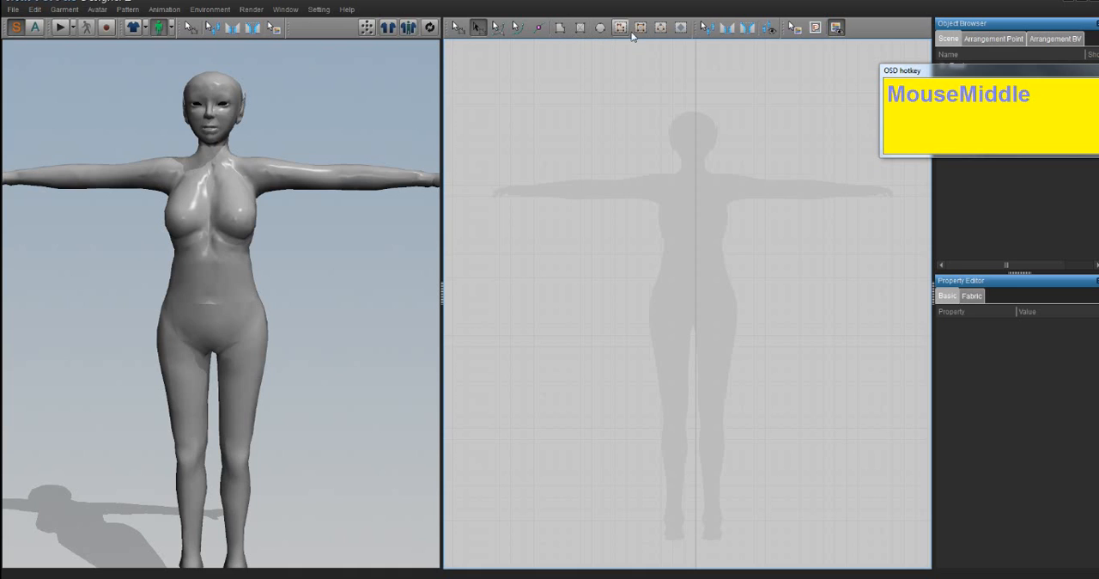
# - Draw a seven-point half-bodice polygon from shoulder to hip, straight along the silhouette's centre line, with a perimeter of about 1467 mm
pyautogui.click(561, 34)
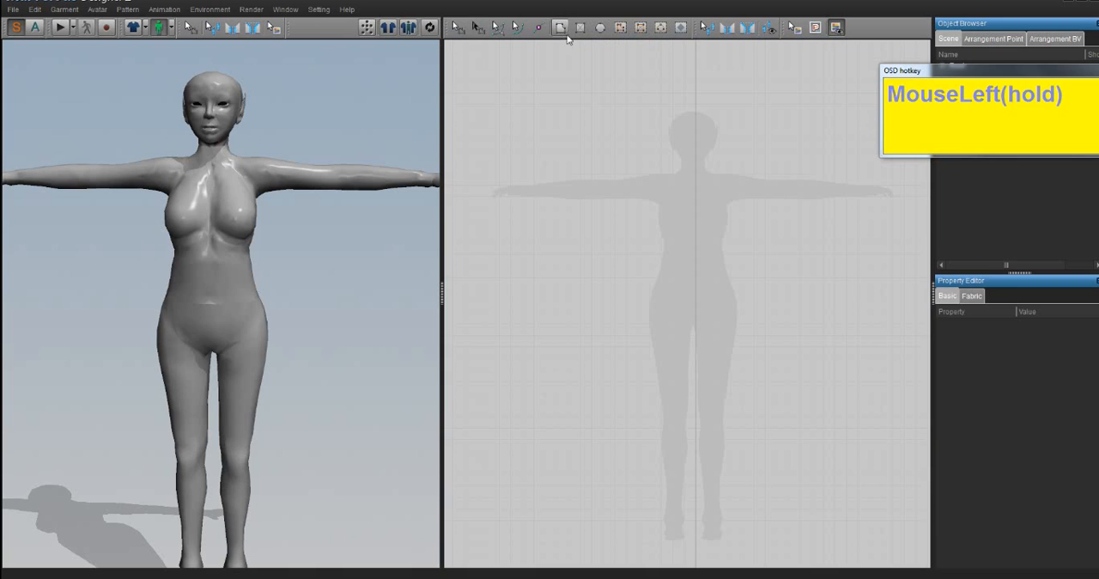
pyautogui.click(664, 175)
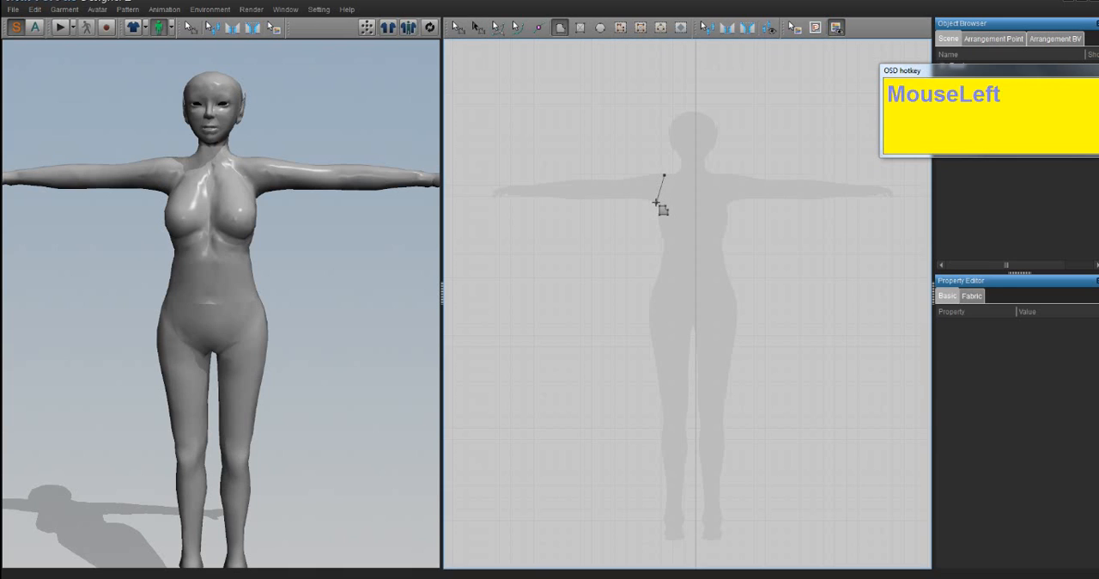
pyautogui.click(657, 202)
pyautogui.click(664, 238)
pyautogui.click(647, 304)
pyautogui.click(697, 303)
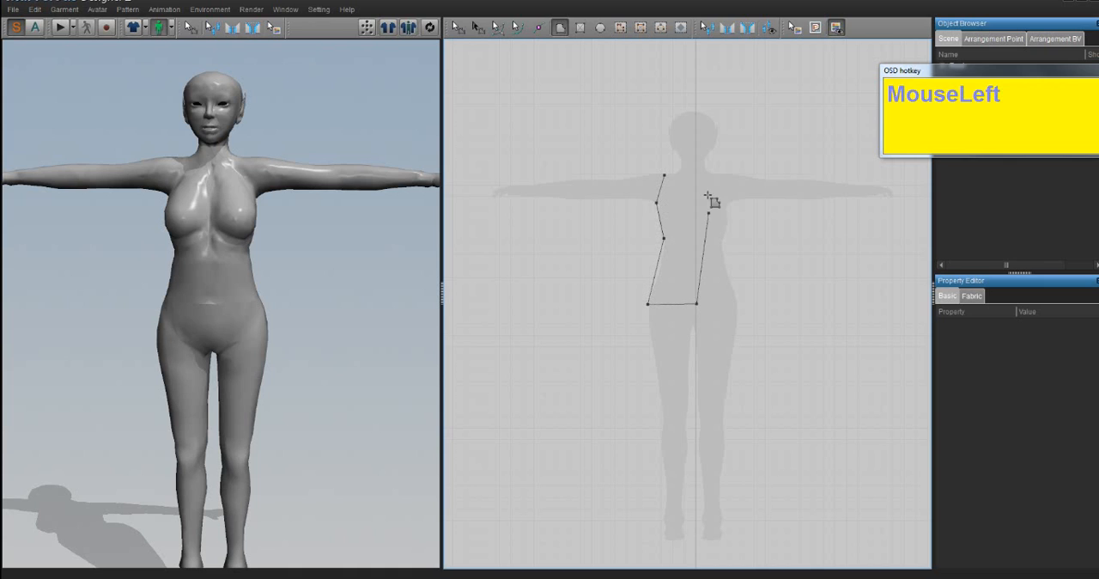
pyautogui.click(697, 184)
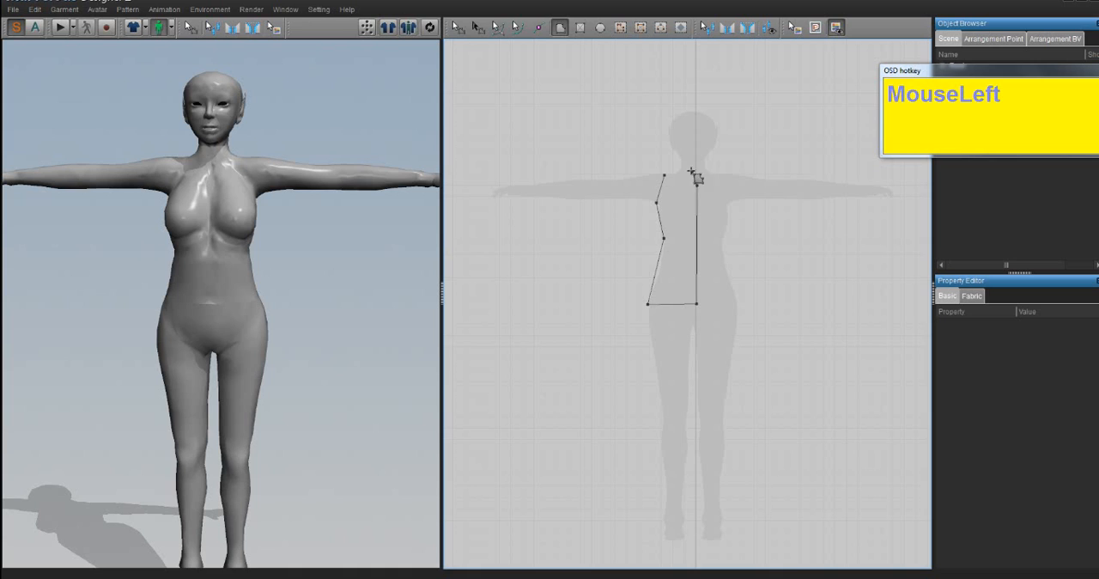
pyautogui.click(681, 172)
pyautogui.click(665, 175)
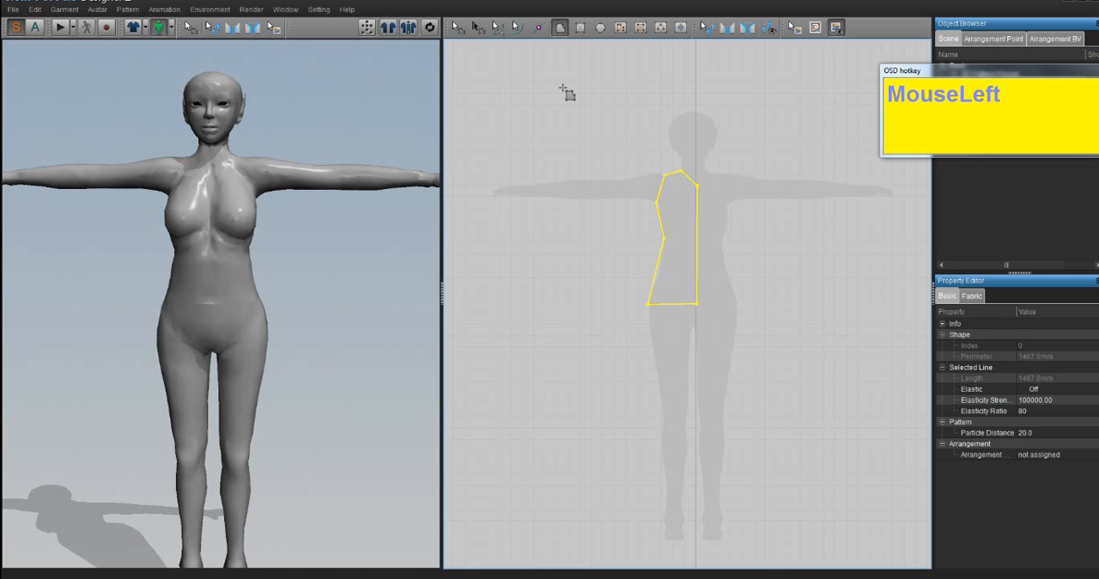
# - Draw an upright rectangle over the silhouette's arm beside the bodice piece, and create a 500 × 100 mm rectangle below it
pyautogui.click(581, 27)
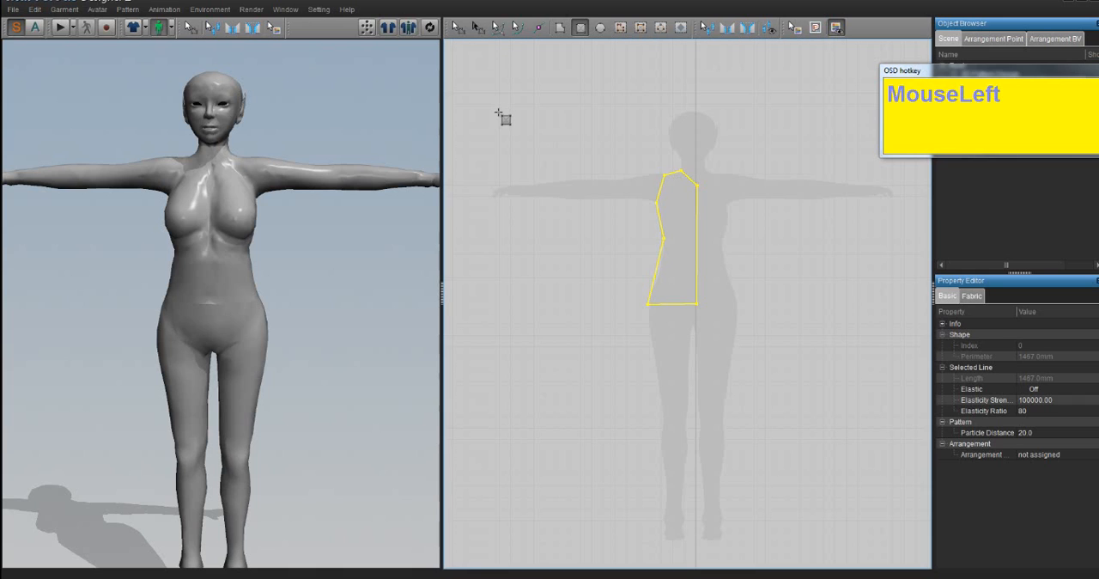
pyautogui.moveTo(497, 106); pyautogui.dragTo(587, 271)
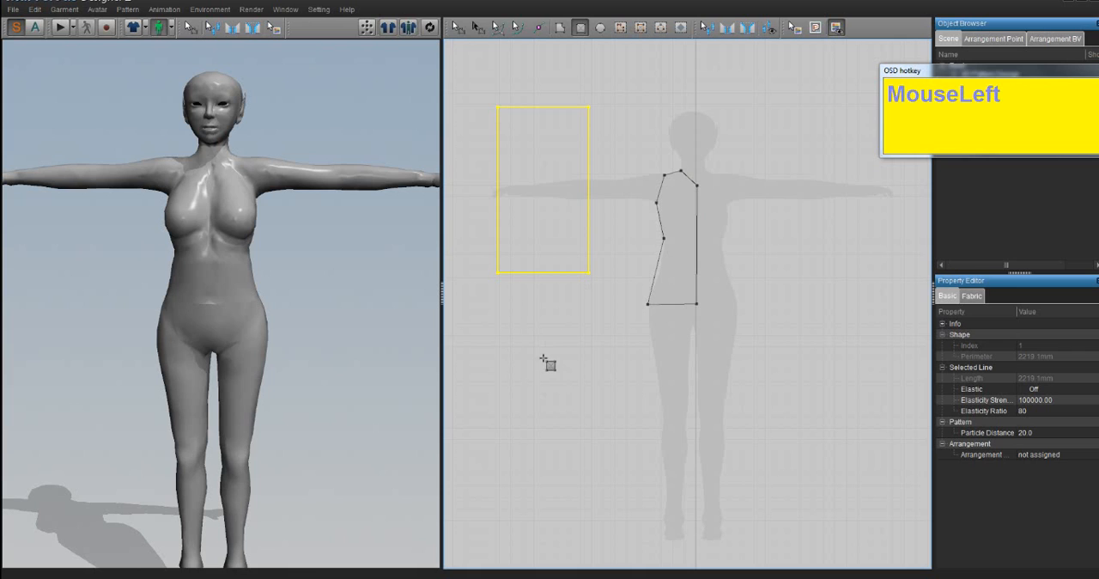
pyautogui.click(513, 318)
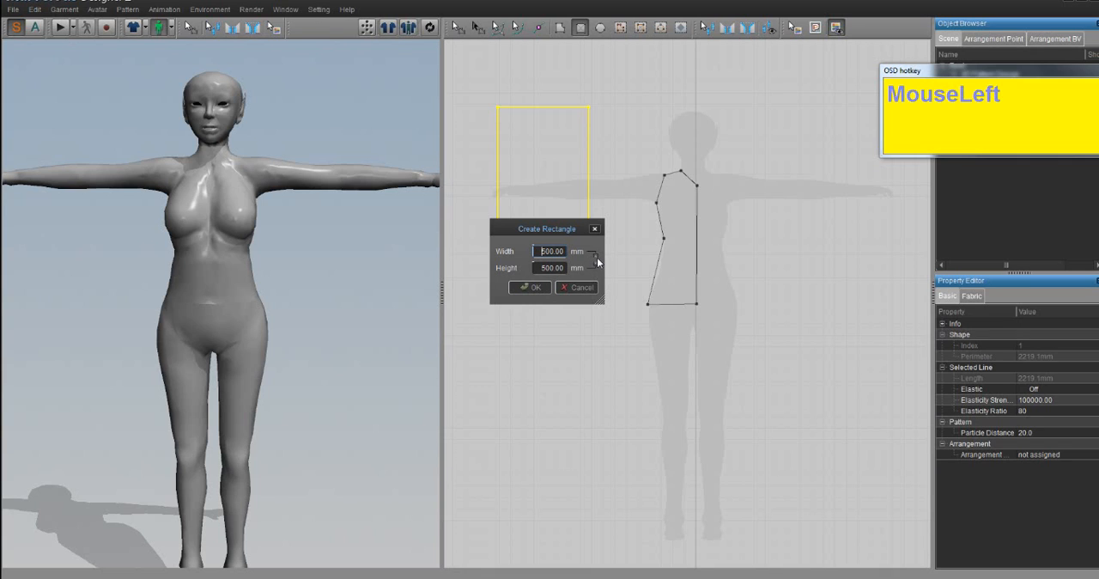
pyautogui.write('2')
pyautogui.click(556, 267)
pyautogui.click(553, 255)
pyautogui.click(541, 266)
pyautogui.moveTo(542, 252); pyautogui.dragTo(529, 252)
pyautogui.press('BackSpace')
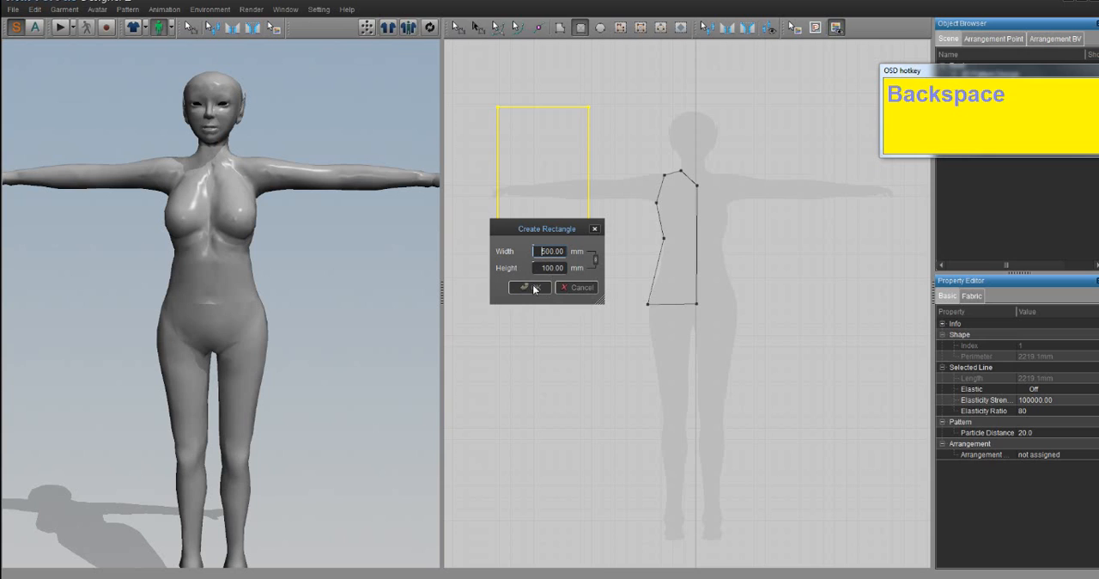
pyautogui.click(534, 288)
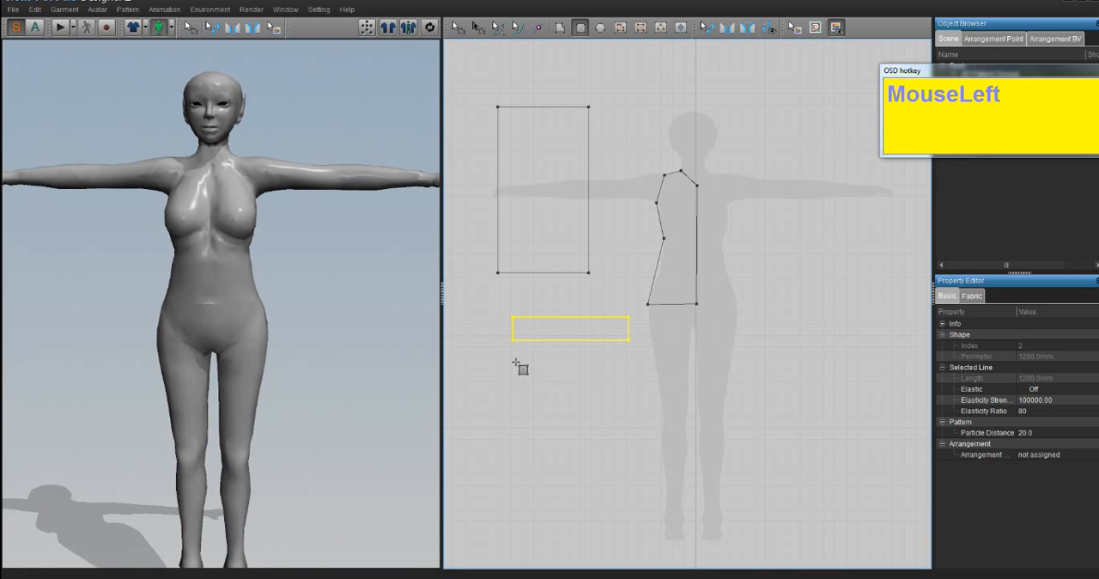
# - Draw another rectangle below the 500 × 100 mm one and undo both of them
pyautogui.moveTo(515, 364); pyautogui.dragTo(690, 412)
pyautogui.hotkey('ctrl', 'z')
pyautogui.hotkey('ctrl', 'z')
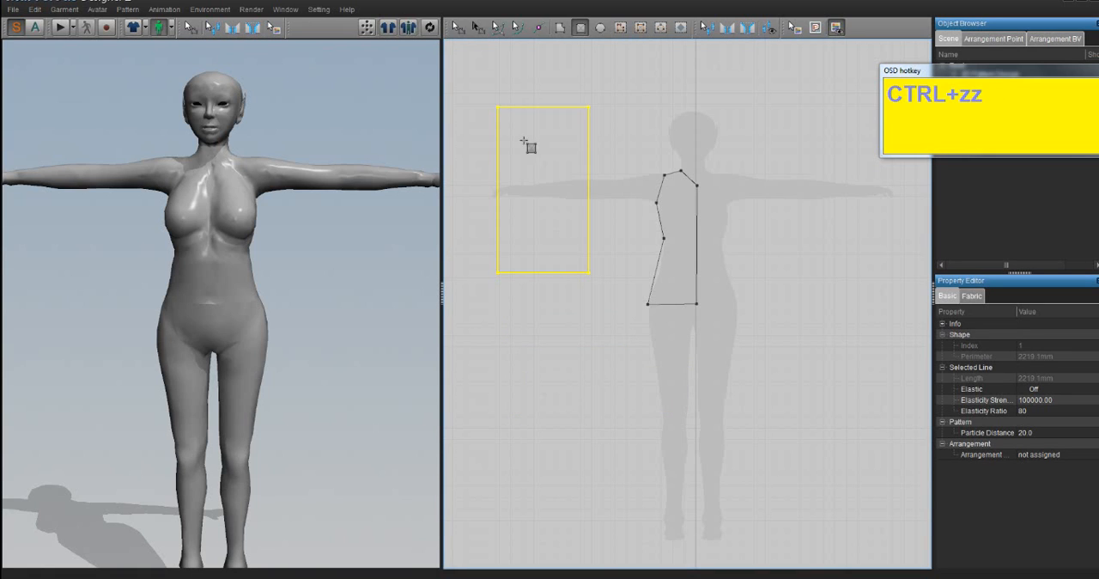
# - Draw a circle with a perimeter of about 3128 mm below the rectangle and shift it slightly toward the silhouette's centre line
pyautogui.click(600, 28)
pyautogui.moveTo(535, 396); pyautogui.dragTo(617, 477)
pyautogui.click(458, 27)
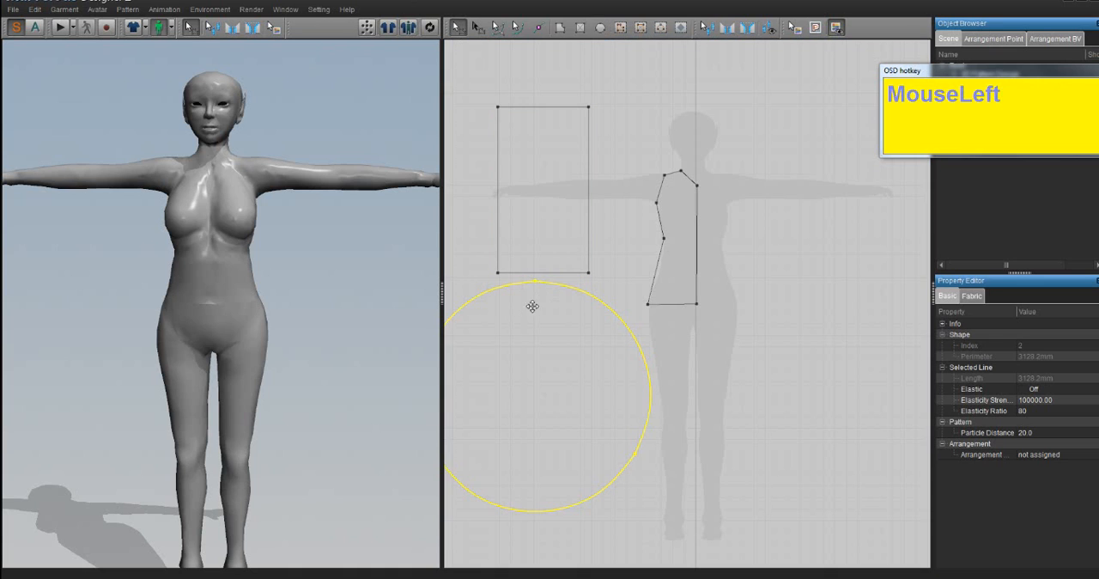
pyautogui.moveTo(534, 333); pyautogui.dragTo(577, 340)
pyautogui.click(600, 27)
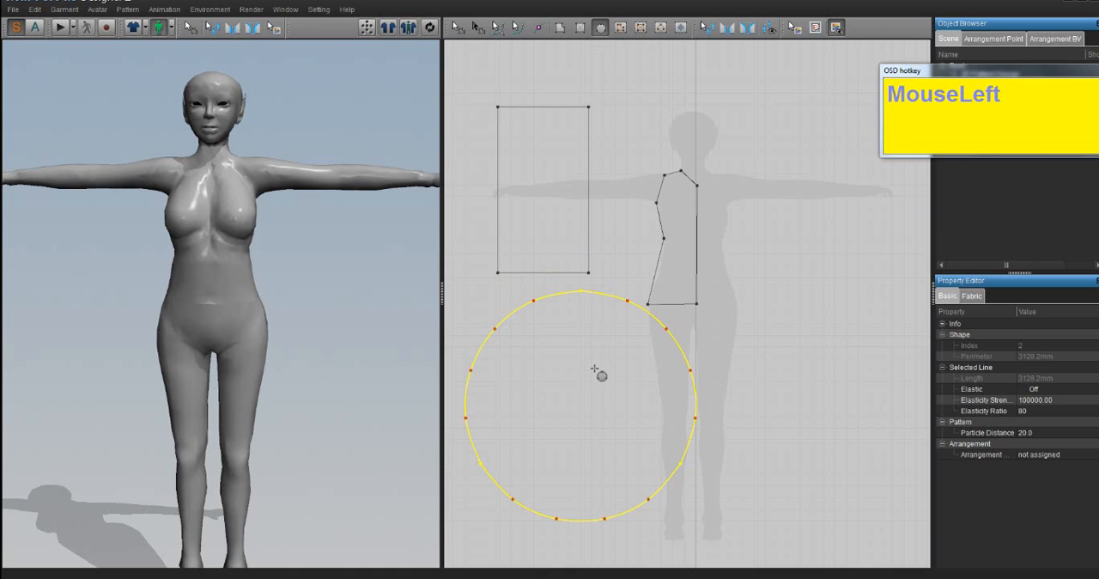
pyautogui.click(617, 121)
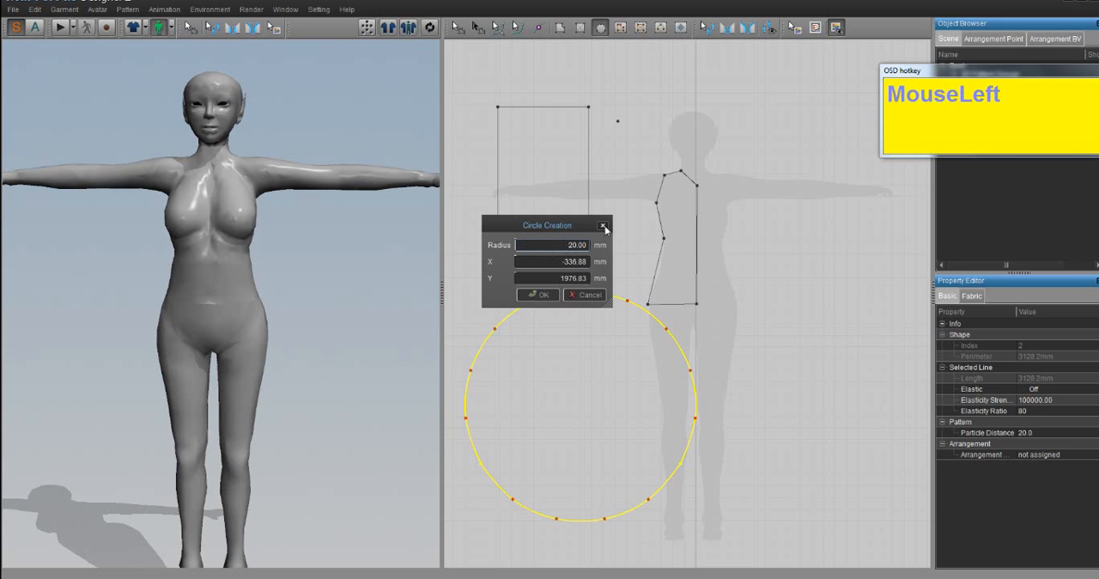
pyautogui.click(603, 228)
# - Delete the rectangle and the circle, keeping only the half-bodice piece
pyautogui.click(458, 26)
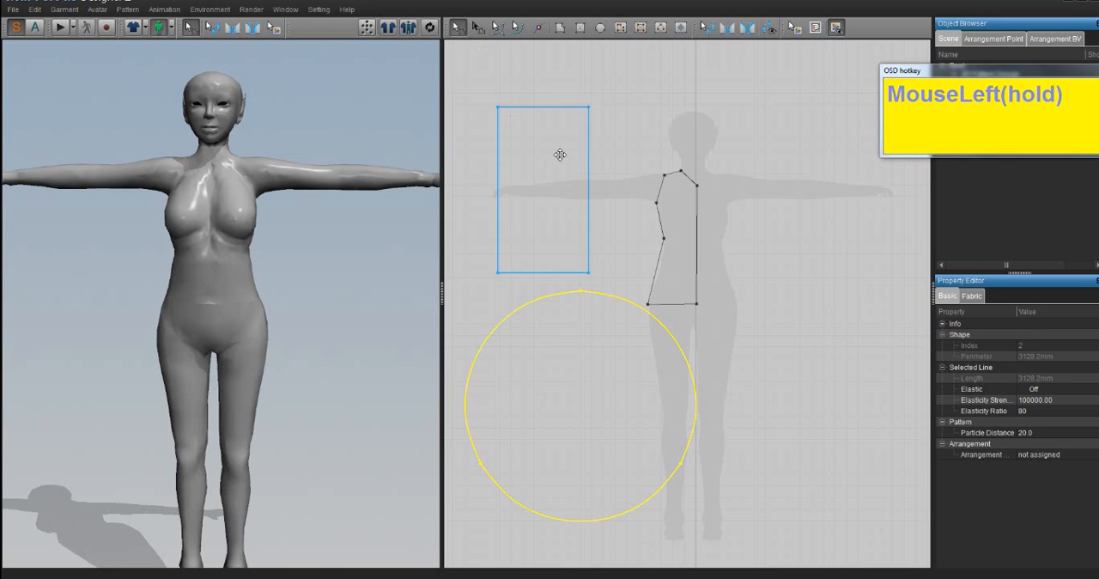
pyautogui.click(538, 140)
pyautogui.press('Delete')
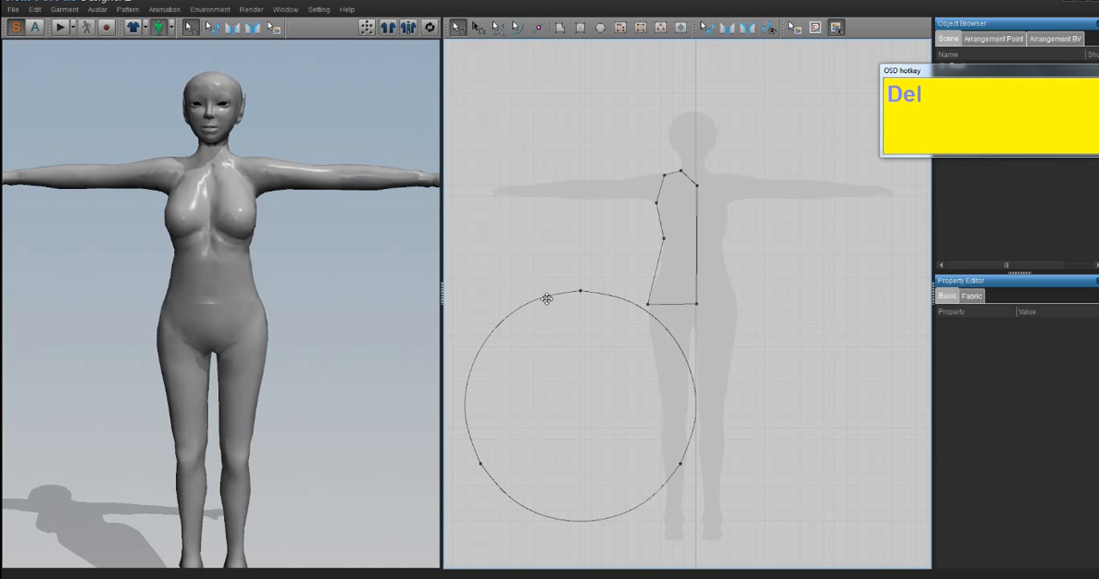
pyautogui.click(556, 375)
pyautogui.press('Delete')
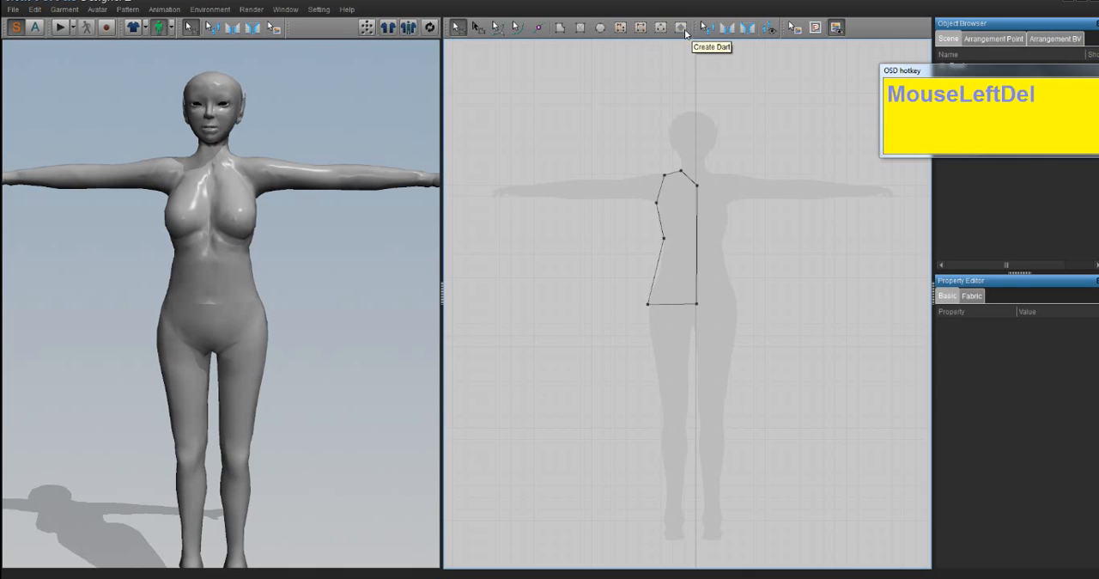
# - Draw a small internal polygon figure about 264 mm long inside the chest area of the half-bodice piece
pyautogui.click(630, 29)
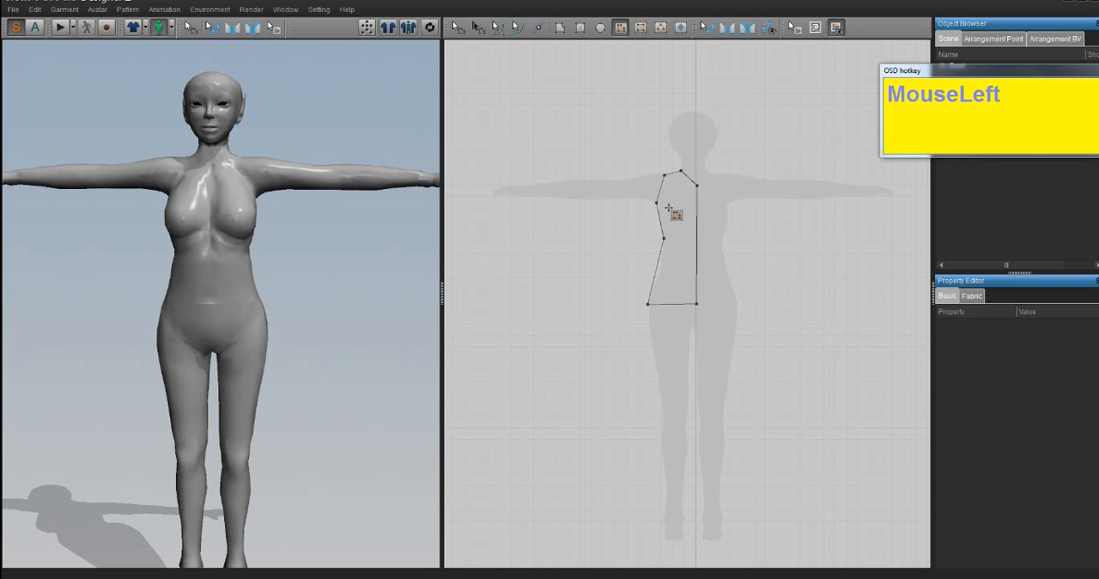
pyautogui.moveTo(669, 208); pyautogui.dragTo(686, 208)
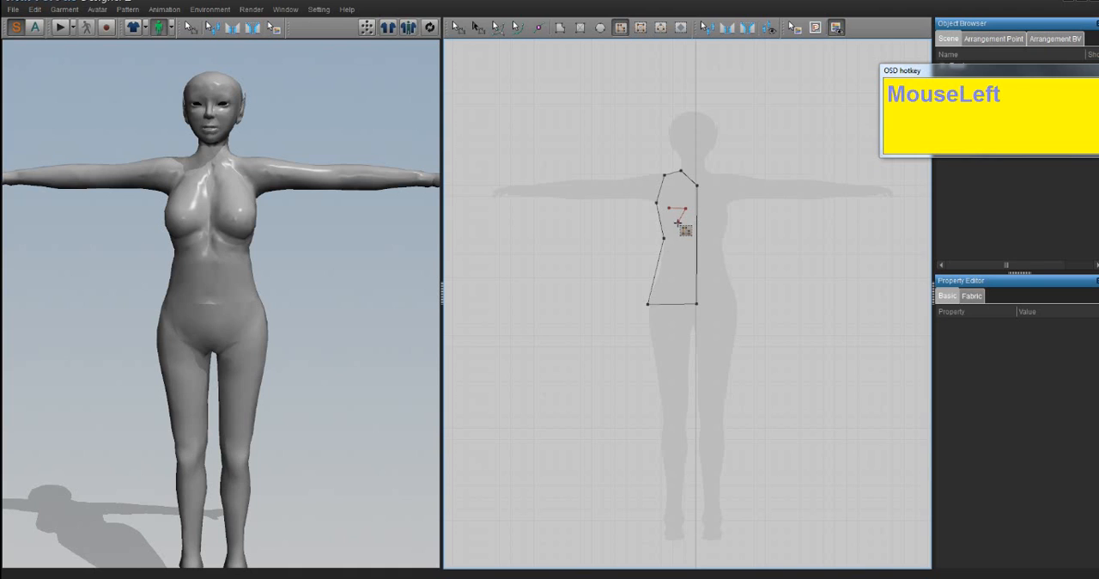
pyautogui.click(677, 223)
pyautogui.click(676, 228)
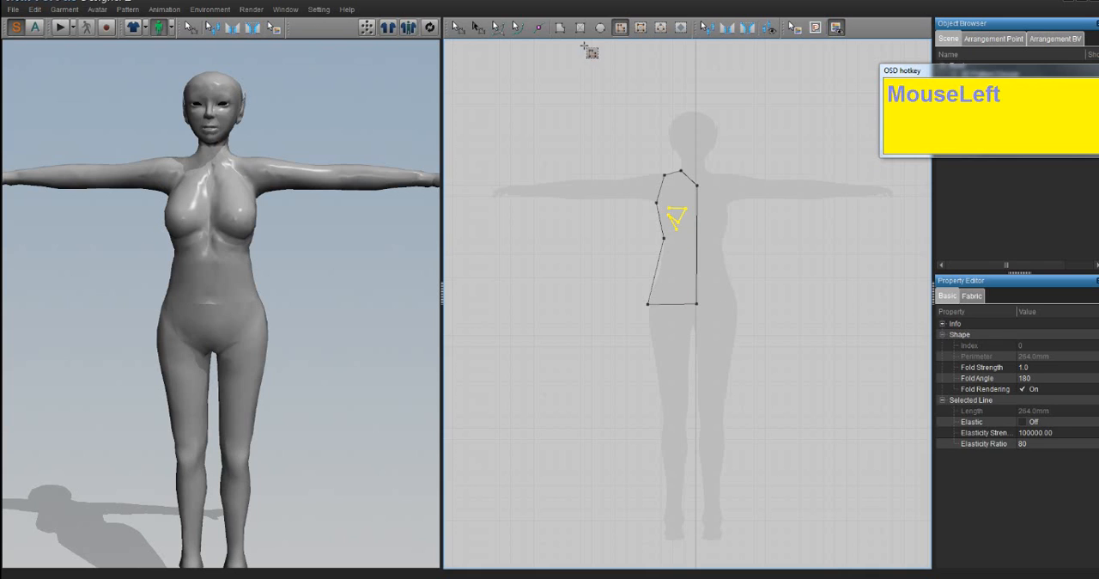
# - Draw a separate polygon pattern piece about 865 mm in perimeter beside the half-bodice and delete it
pyautogui.click(560, 26)
pyautogui.click(634, 206)
pyautogui.click(588, 224)
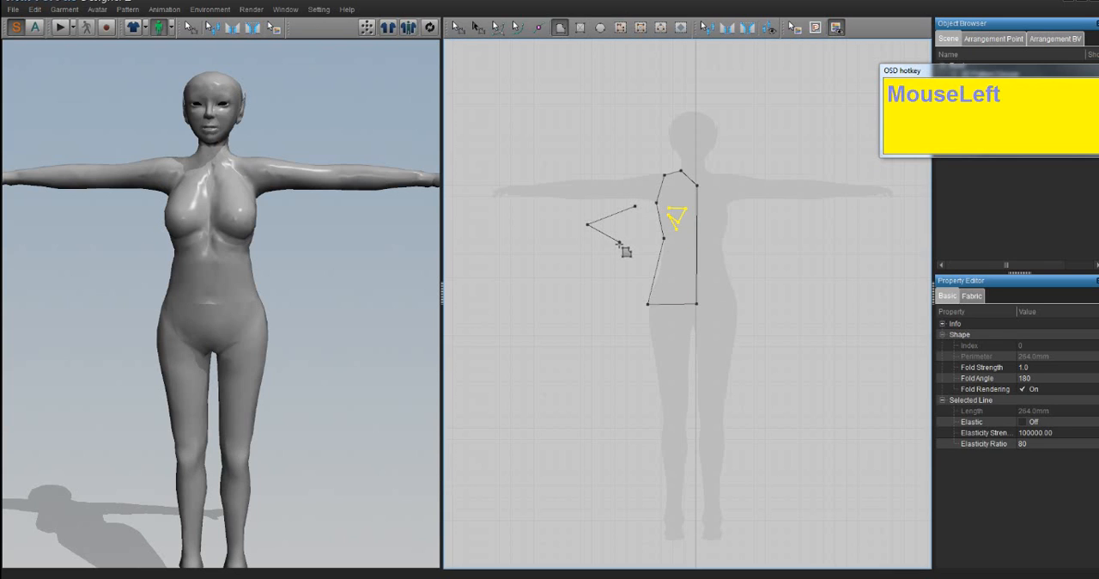
pyautogui.click(619, 241)
pyautogui.click(595, 259)
pyautogui.click(636, 205)
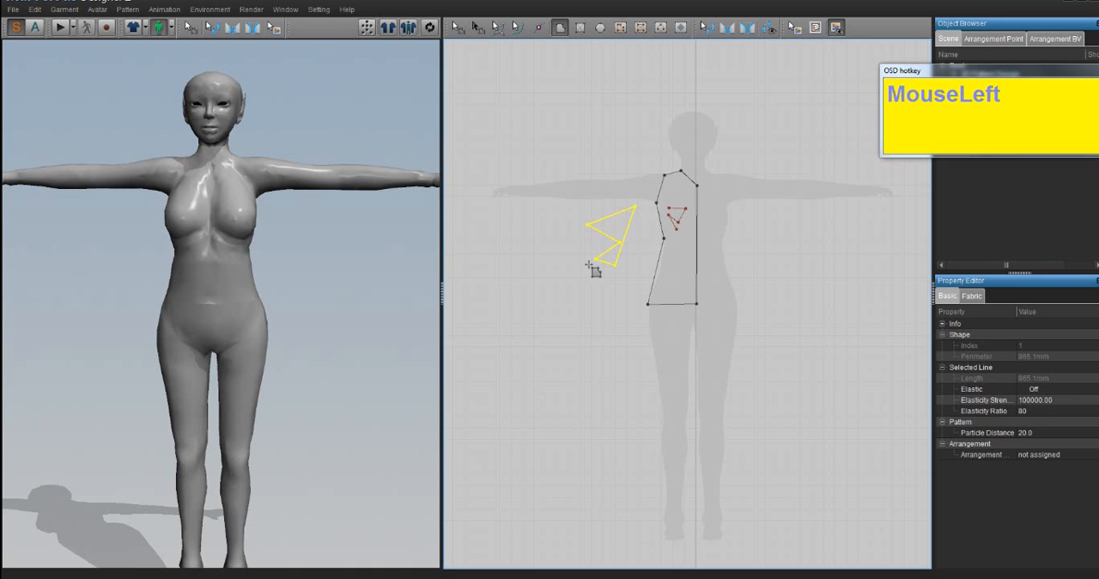
pyautogui.press('Delete')
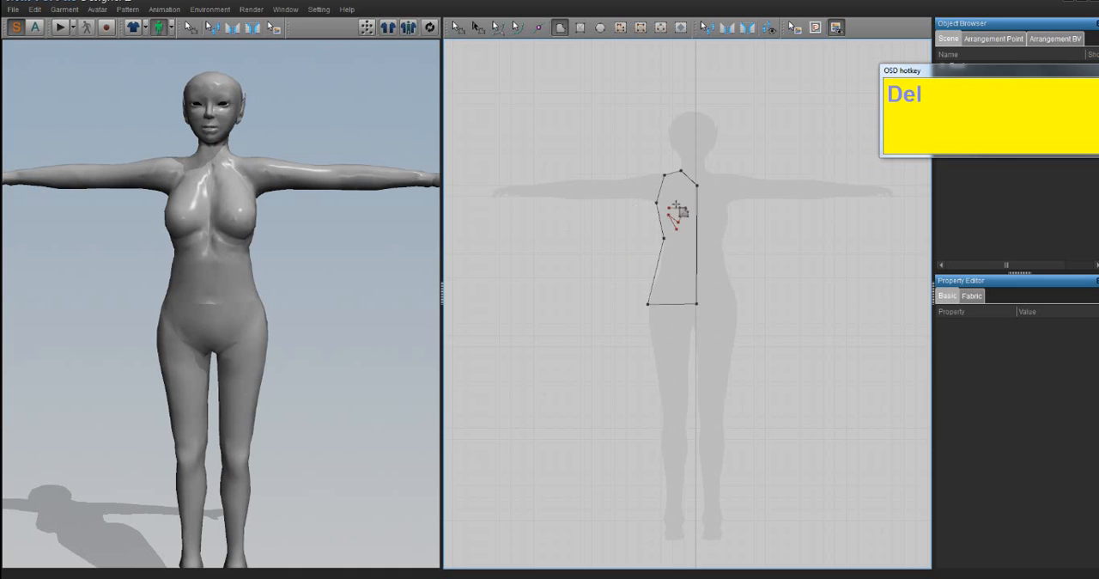
# - Draw a separate polygon pattern piece about 266 mm in perimeter over the lower part of the half-bodice
pyautogui.click(459, 27)
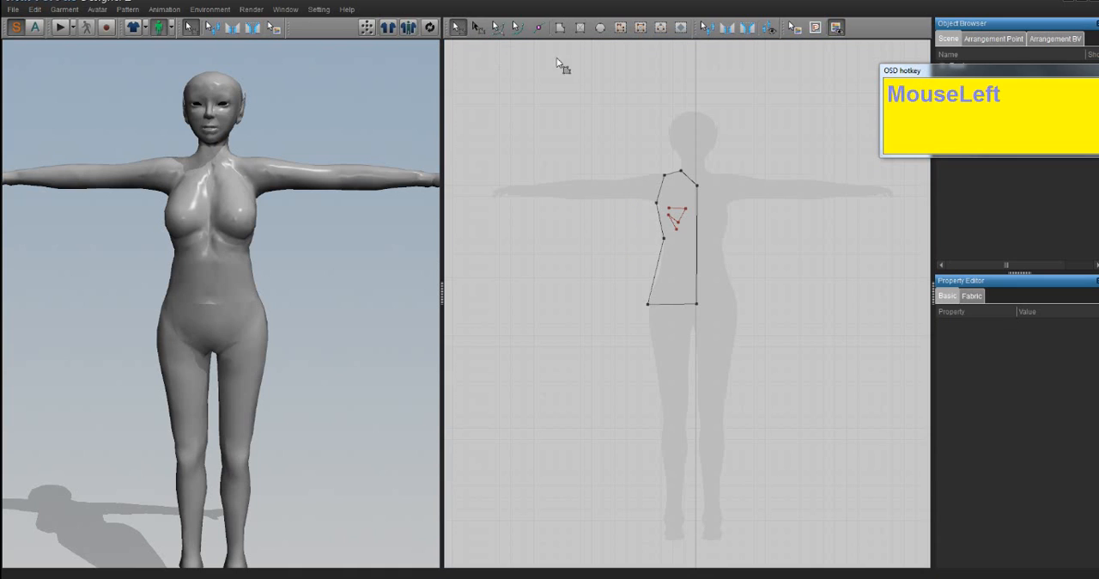
pyautogui.click(684, 225)
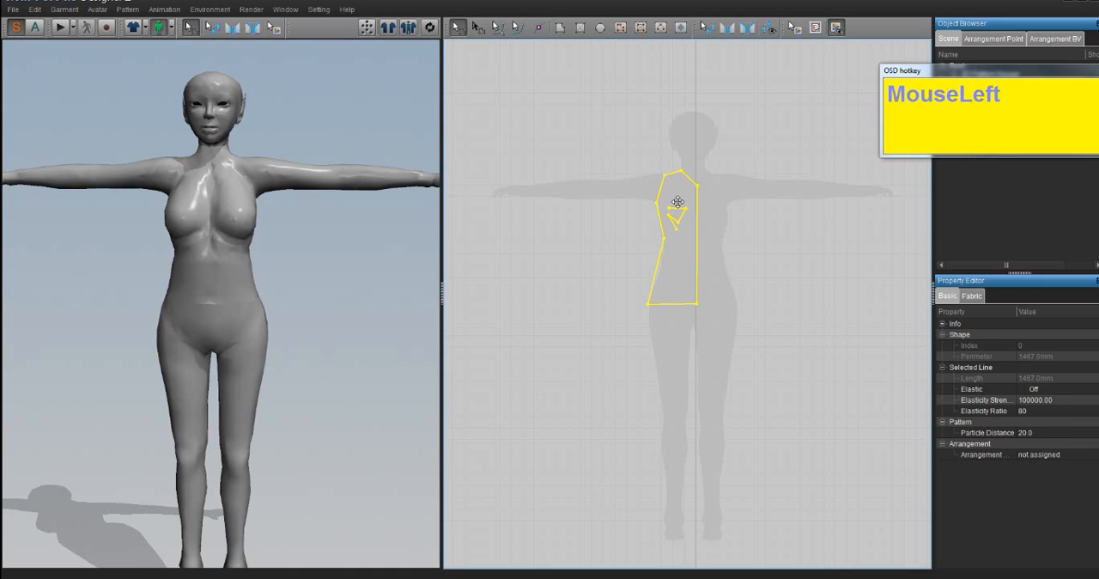
pyautogui.click(559, 28)
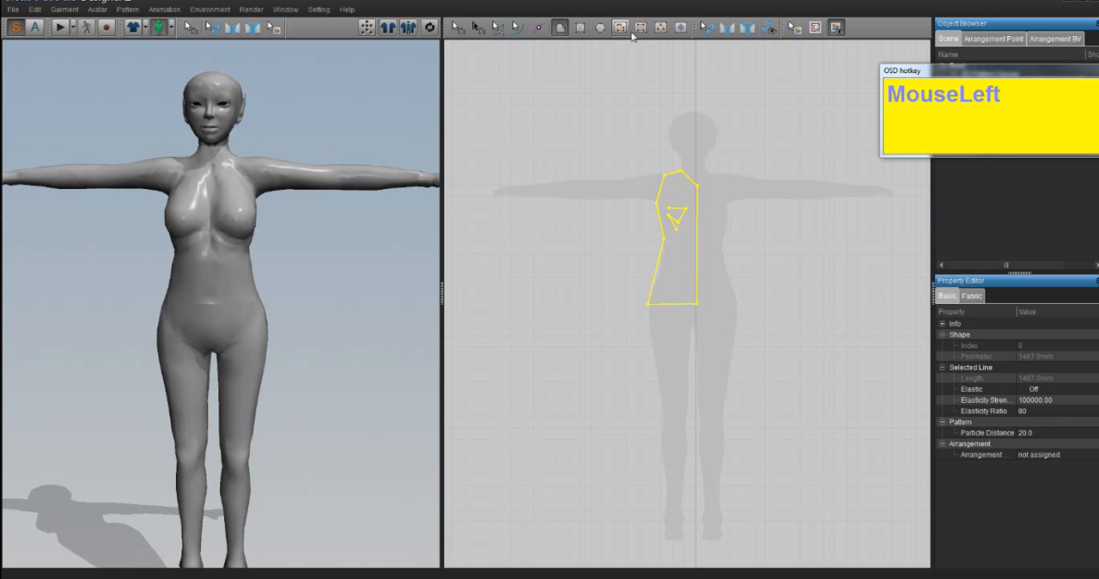
pyautogui.click(681, 269)
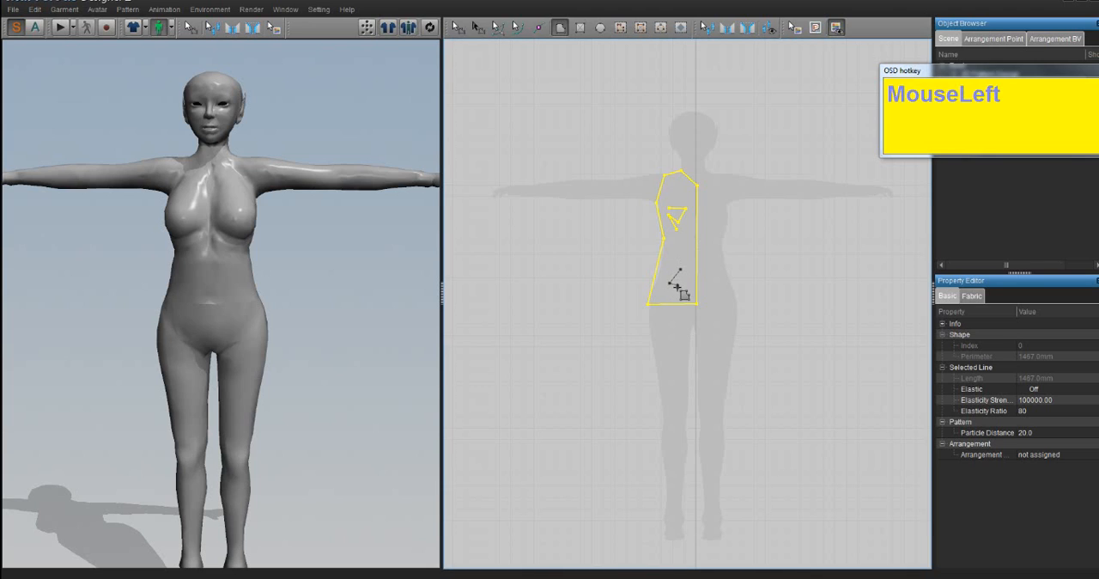
pyautogui.click(683, 292)
pyautogui.click(681, 268)
# - Undo the shift of the half-bodice and delete the small separate polygon piece lying over its lower part
pyautogui.click(455, 27)
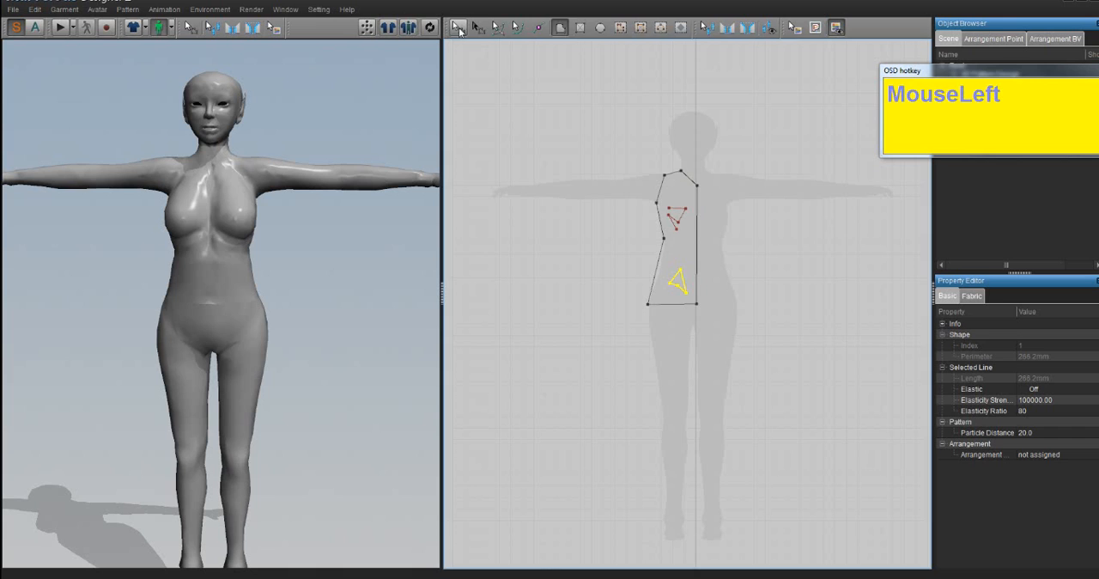
pyautogui.click(683, 284)
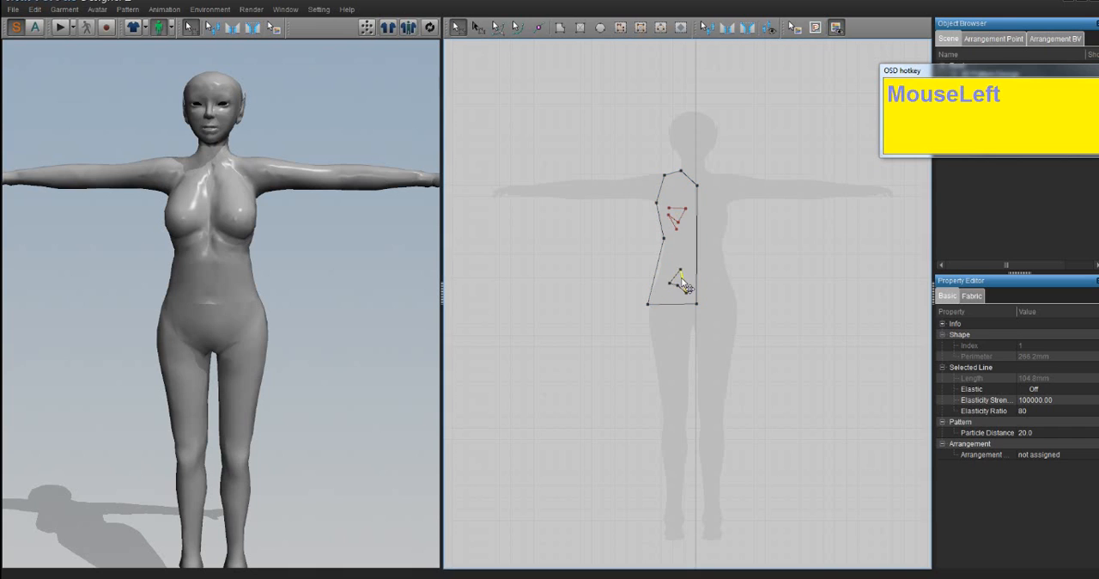
pyautogui.click(676, 216)
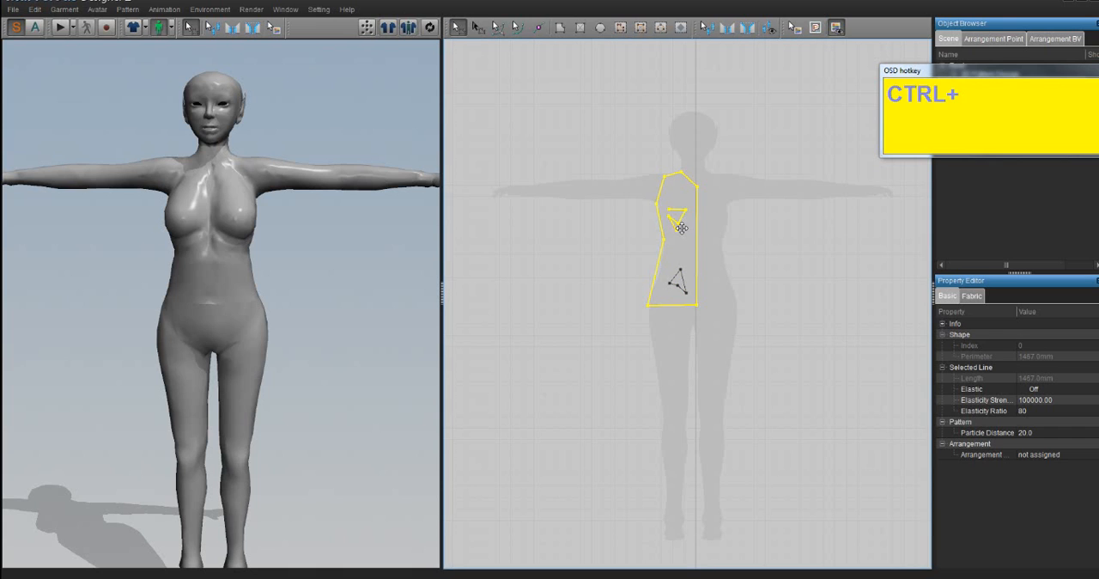
pyautogui.hotkey('ctrl', 'z')
pyautogui.hotkey('ctrl', 'z')
pyautogui.click(678, 283)
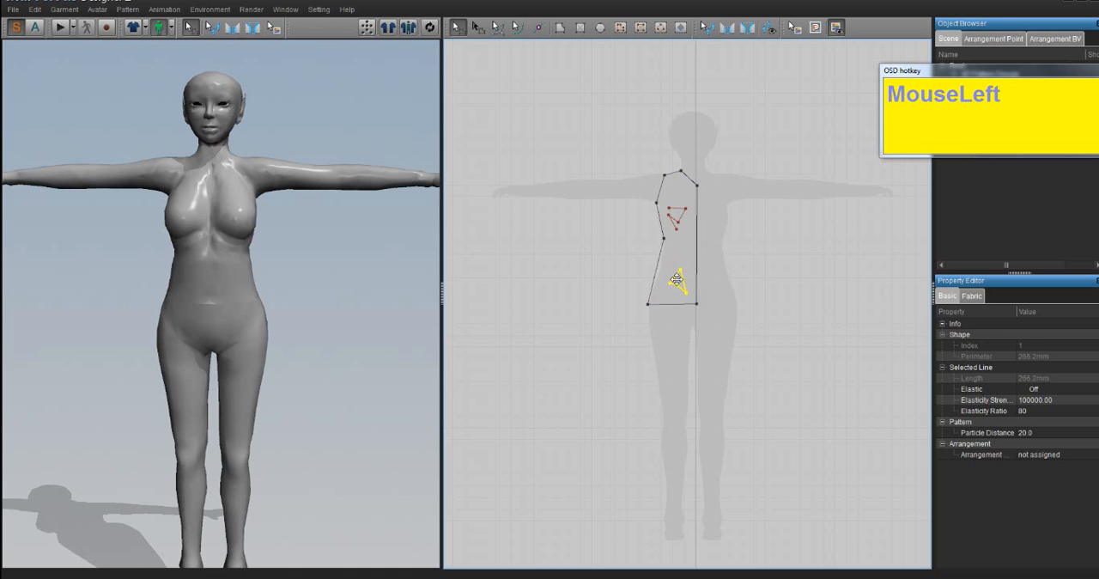
pyautogui.press('Delete')
# - Delete the internal polygon figure from the chest area of the half-bodice
pyautogui.click(673, 213)
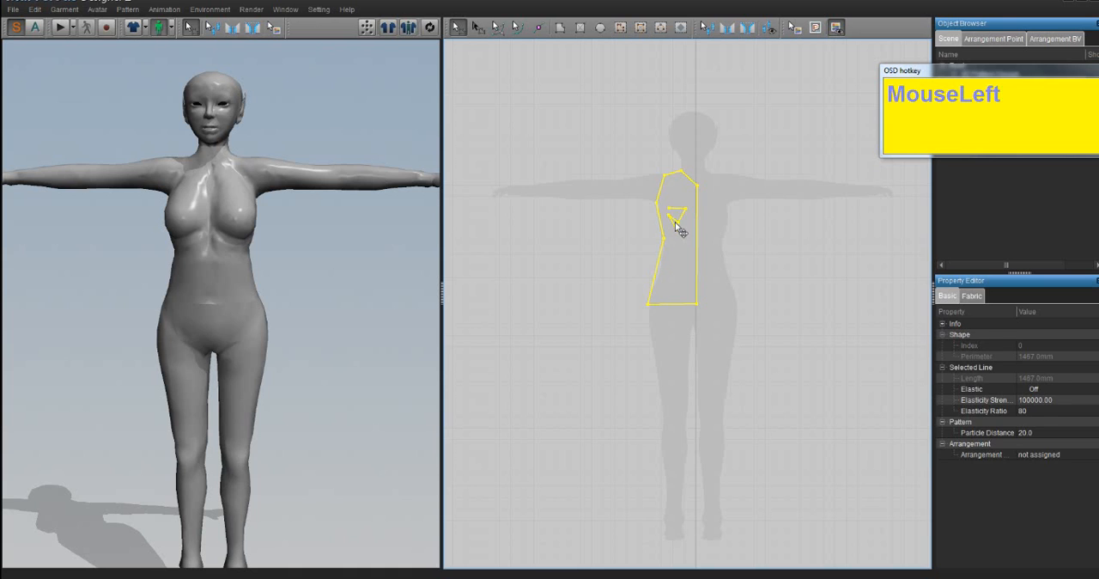
pyautogui.moveTo(679, 229); pyautogui.dragTo(677, 217)
pyautogui.click(477, 27)
pyautogui.click(727, 206)
pyautogui.click(675, 213)
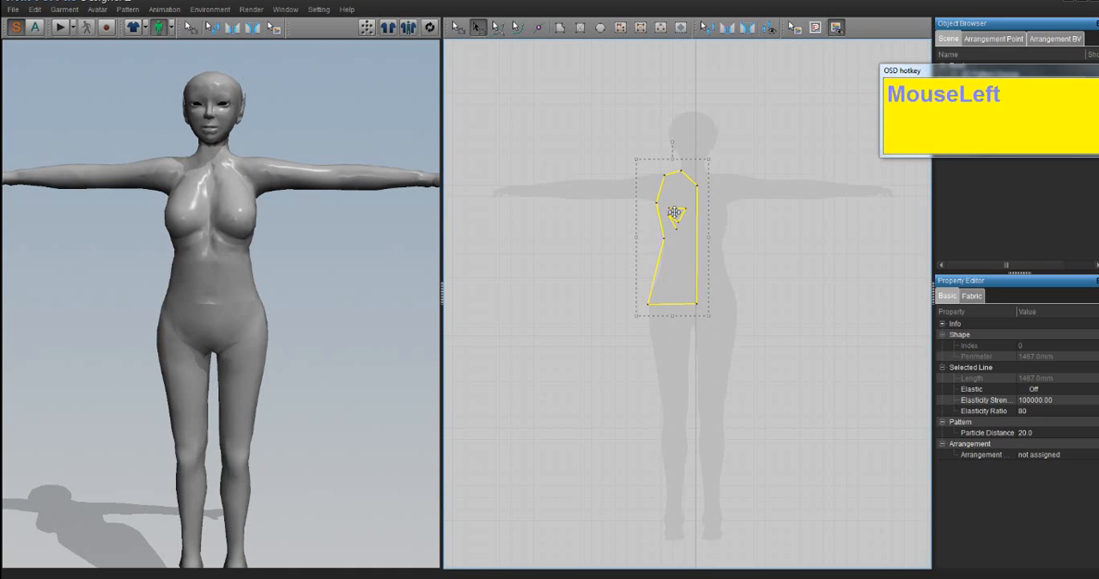
pyautogui.press('Delete')
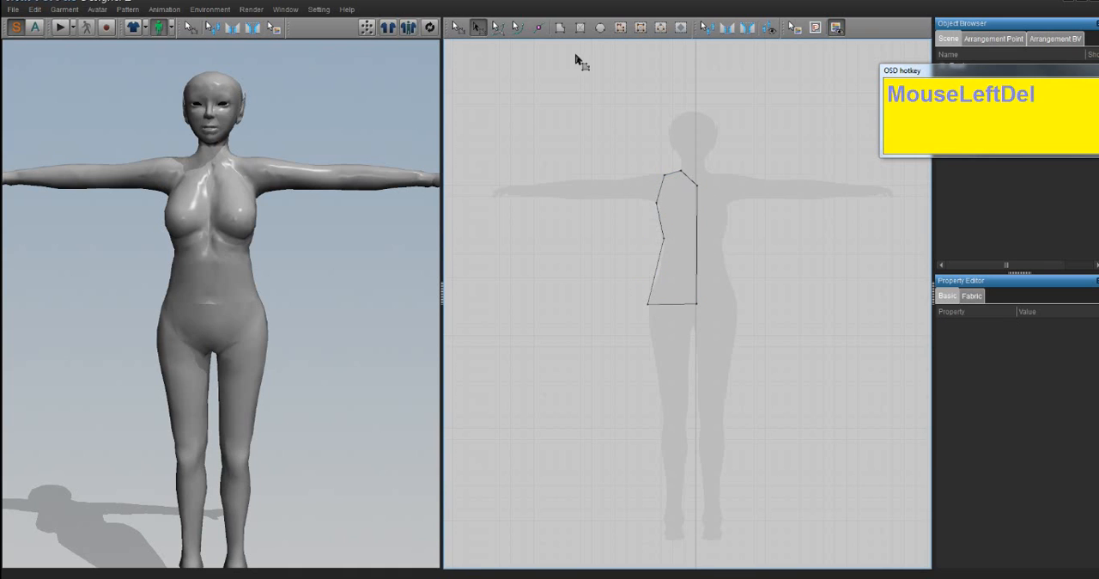
# - Draw an internal rectangle about 353 mm in perimeter on the half-bodice's chest and an internal circle about 281 mm in perimeter below it
pyautogui.click(641, 28)
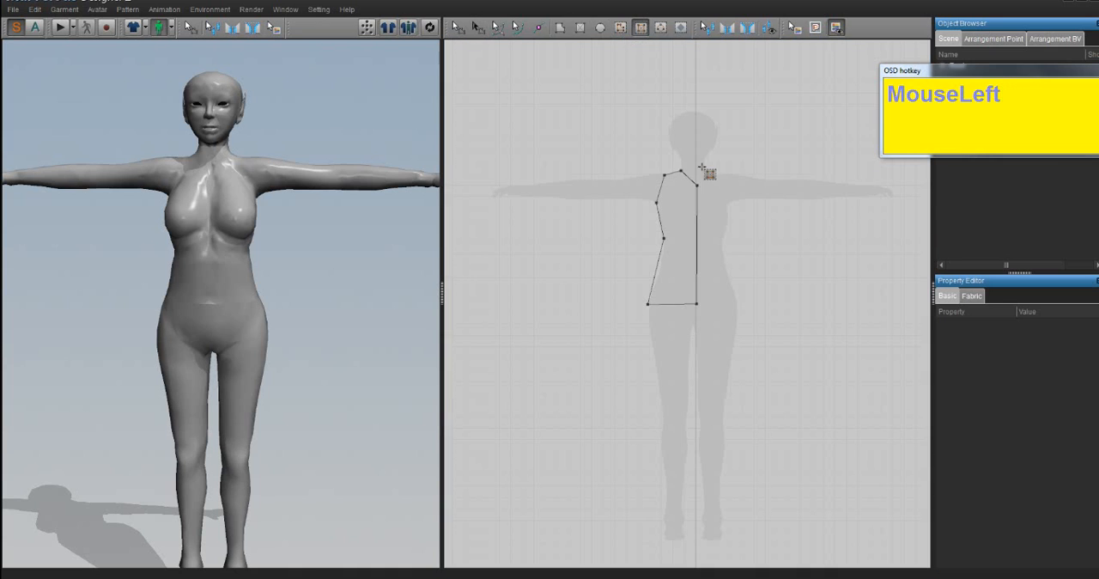
pyautogui.moveTo(666, 204)
pyautogui.mouseDown()
pyautogui.moveTo(692, 227)
pyautogui.moveTo(678, 279)
pyautogui.moveTo(672, 244)
pyautogui.moveTo(686, 258)
pyautogui.moveTo(676, 257)
pyautogui.mouseUp()
pyautogui.click(663, 29)
pyautogui.click(457, 27)
# - Convert the internal circle to a hole and copy the internal rectangle
pyautogui.rightClick(677, 257)
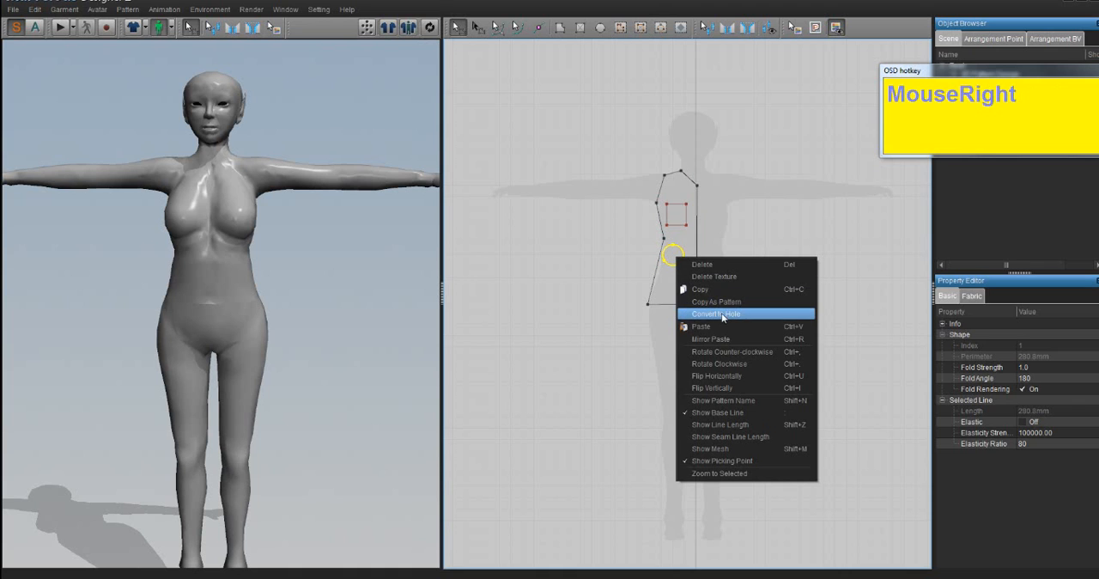
pyautogui.click(719, 303)
pyautogui.rightClick(675, 220)
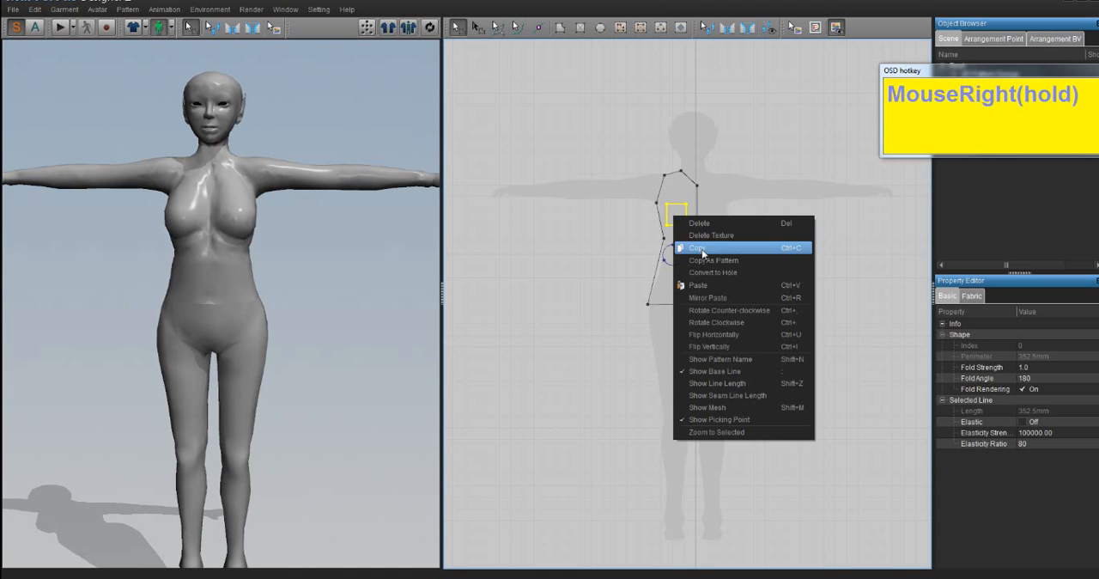
pyautogui.click(701, 249)
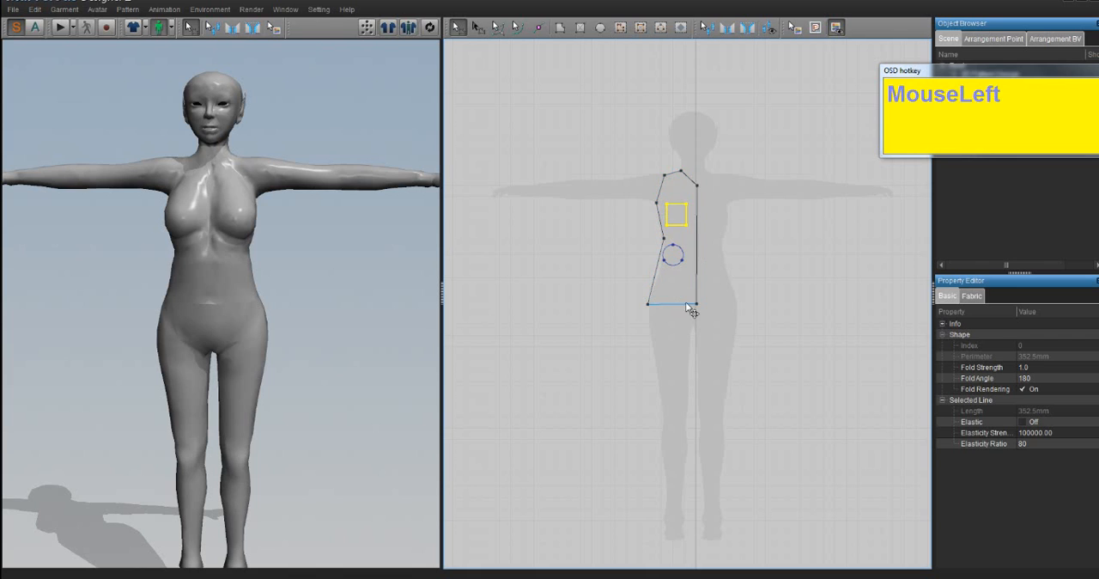
# - Draw an internal triangle about 305 mm in perimeter near the hem and a diamond dart about 257 mm in perimeter beside the centre line
pyautogui.click(620, 27)
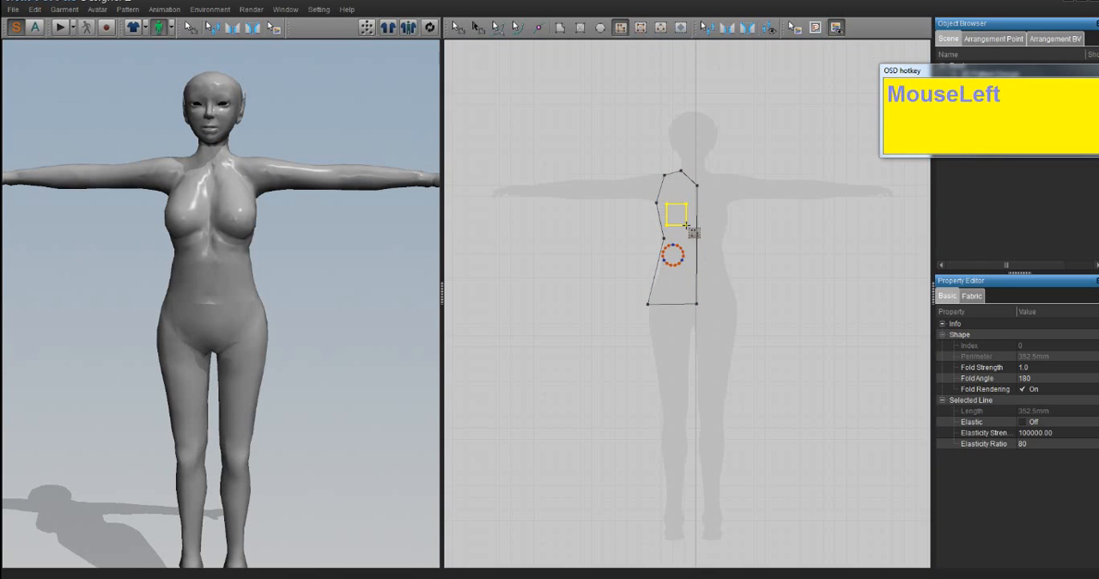
pyautogui.click(673, 275)
pyautogui.click(659, 296)
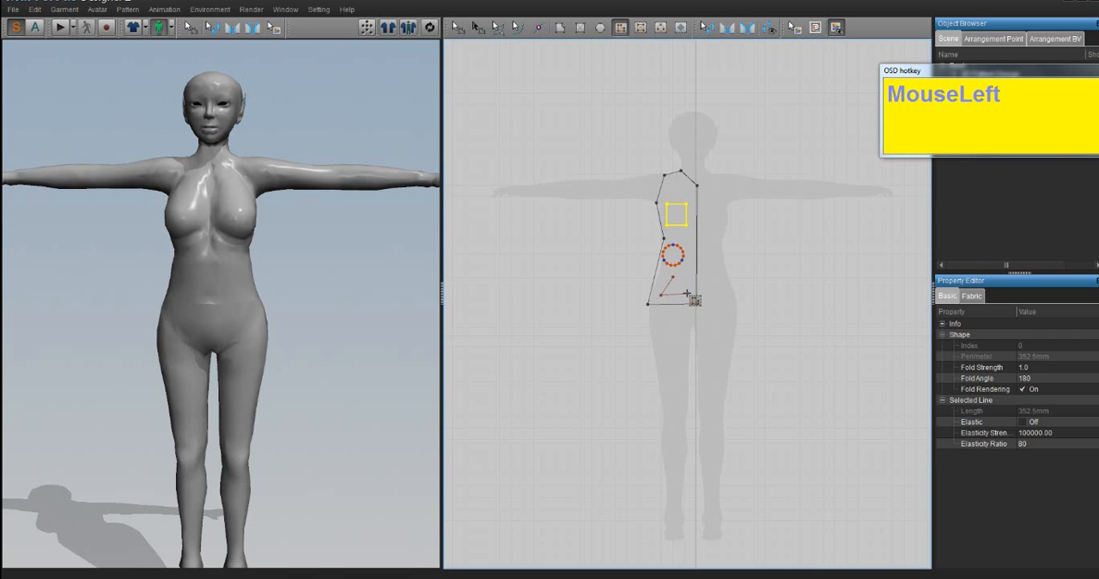
pyautogui.click(687, 294)
pyautogui.click(673, 276)
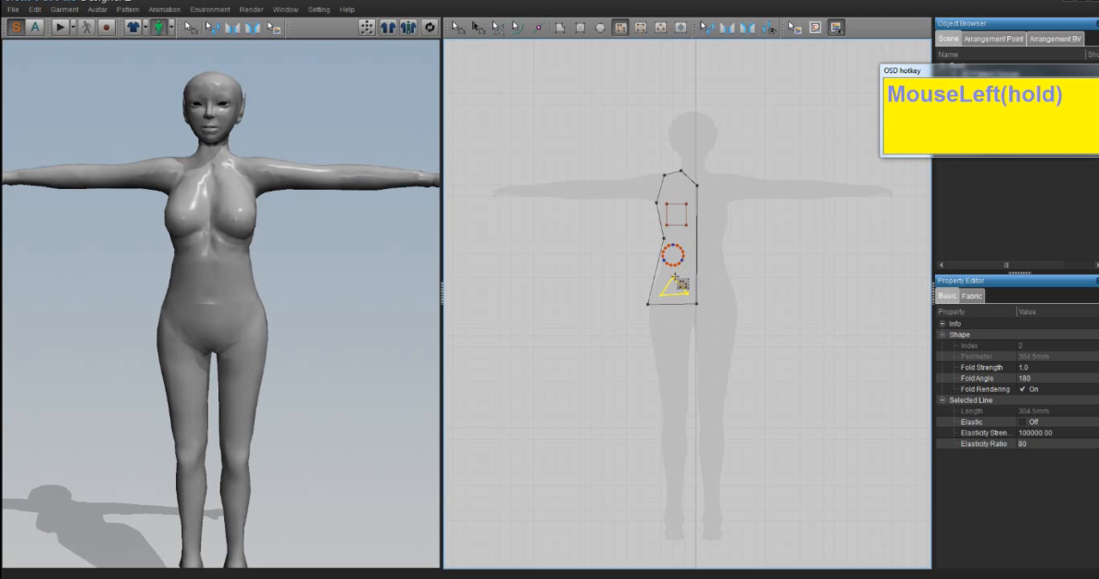
pyautogui.click(681, 26)
pyautogui.moveTo(689, 248); pyautogui.dragTo(695, 270)
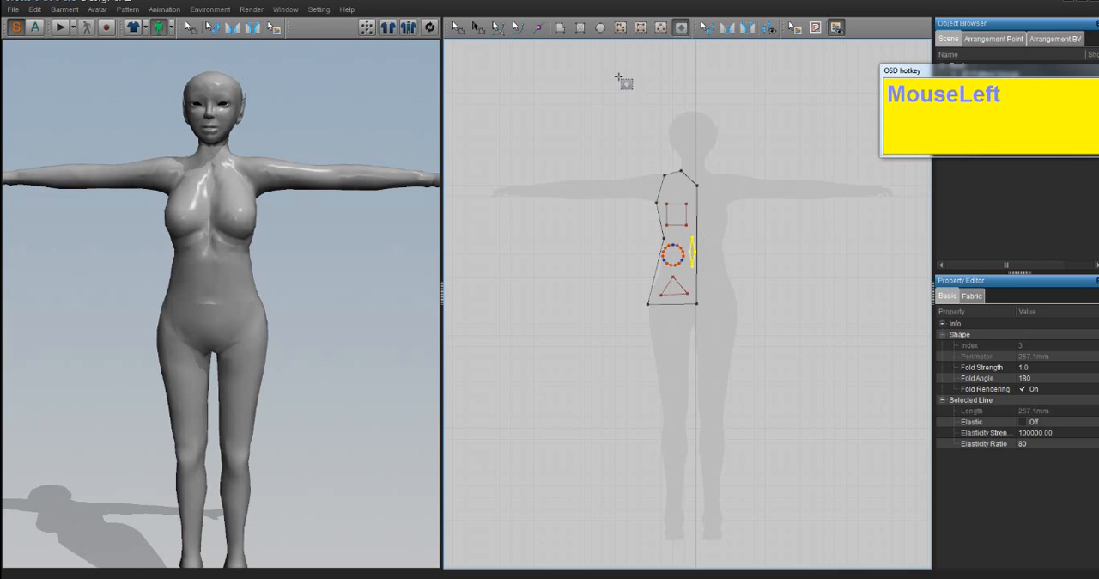
pyautogui.click(620, 27)
pyautogui.click(681, 170)
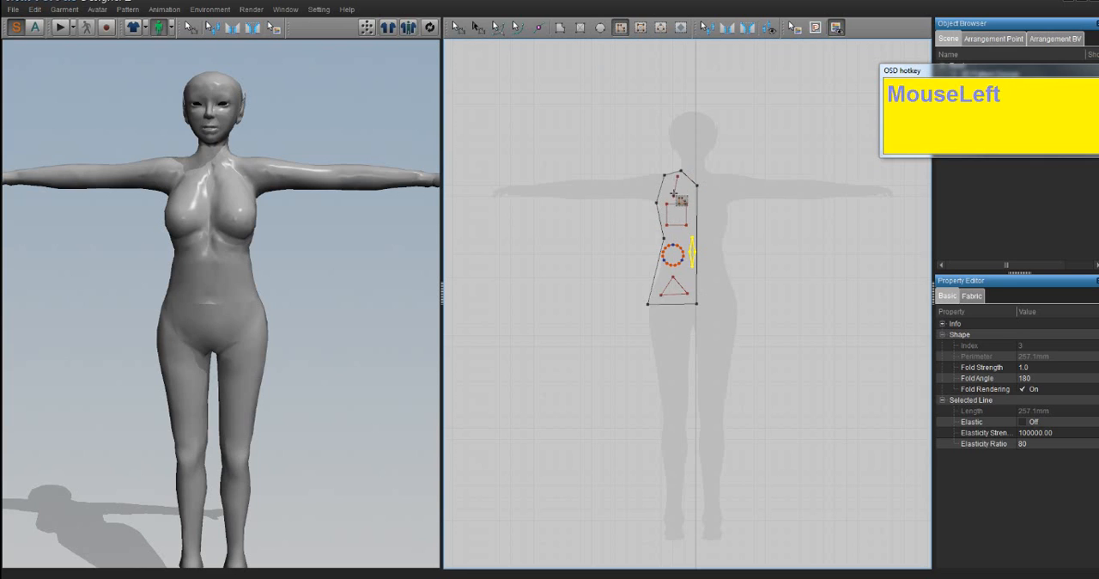
pyautogui.press('Escape')
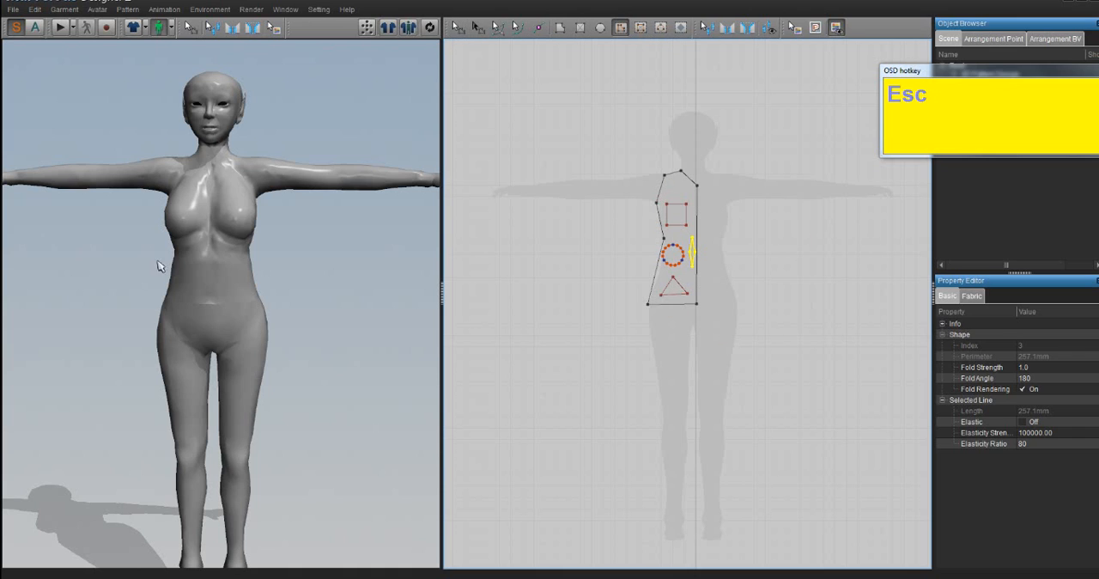
# - Synchronize the half-bodice pattern to the 3D garment view and inspect its cut-outs up close
pyautogui.click(431, 33)
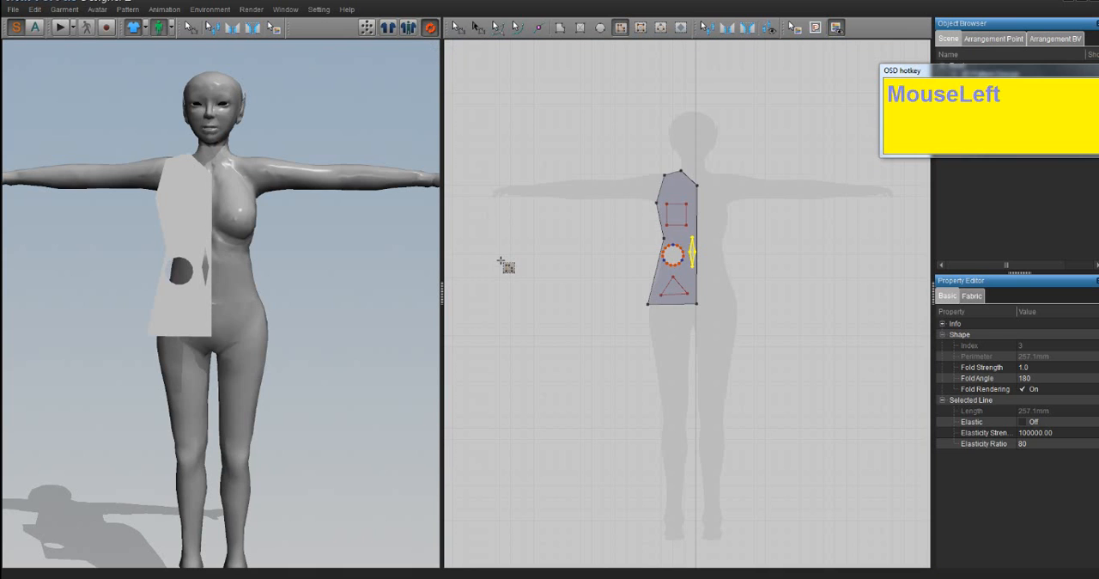
pyautogui.scroll(-3, 260, 309)
pyautogui.moveTo(263, 309)
pyautogui.mouseDown(button='middle')
pyautogui.moveTo(292, 304)
pyautogui.moveTo(270, 297)
pyautogui.mouseUp(button='middle')
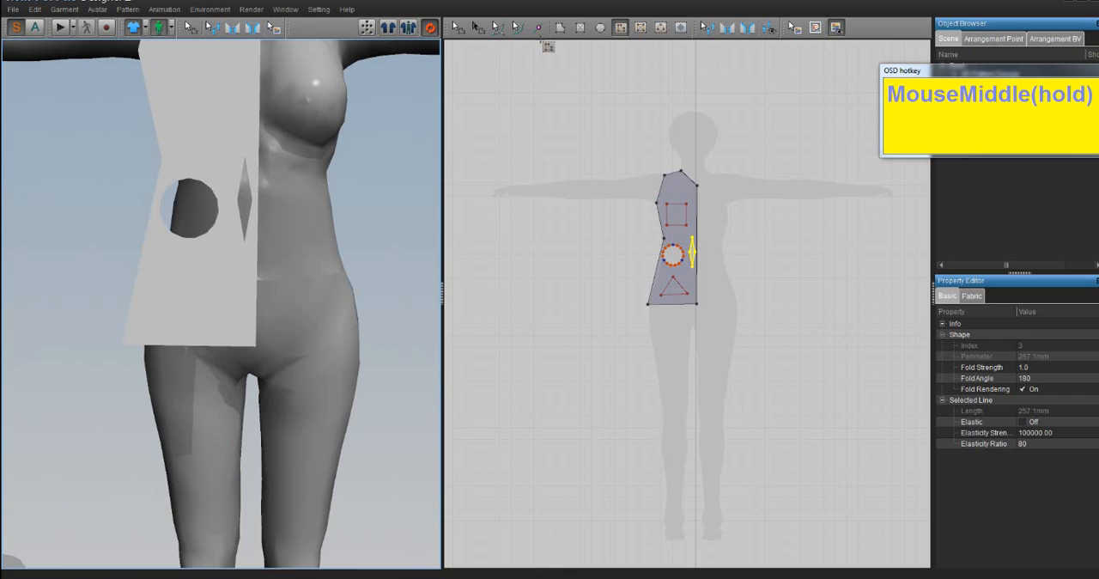
# - Delete the internal rectangle and the circular hole from the half-bodice
pyautogui.click(479, 32)
pyautogui.click(459, 33)
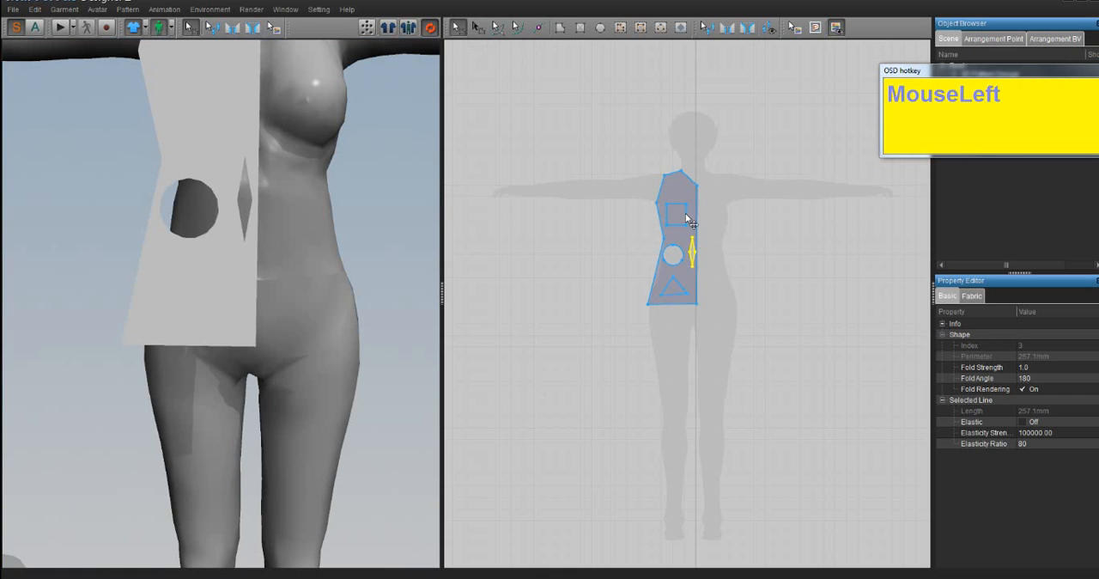
pyautogui.click(677, 215)
pyautogui.press('Delete')
pyautogui.click(675, 254)
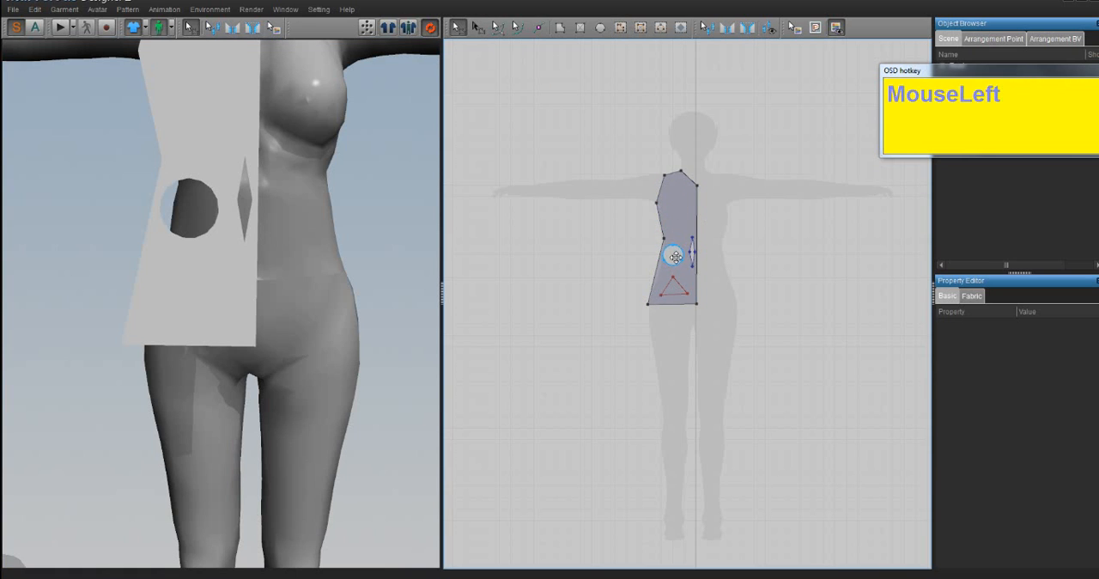
pyautogui.press('Delete')
# - Delete the diamond dart beside the centre line and the internal triangle near the hem
pyautogui.click(694, 257)
pyautogui.click(697, 261)
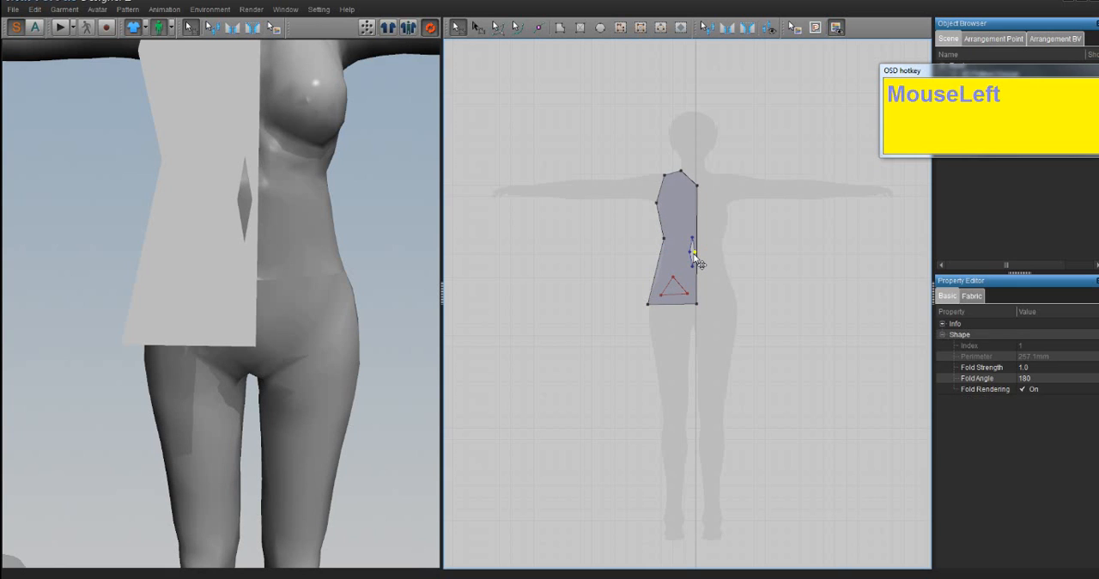
pyautogui.press('Delete')
pyautogui.click(686, 256)
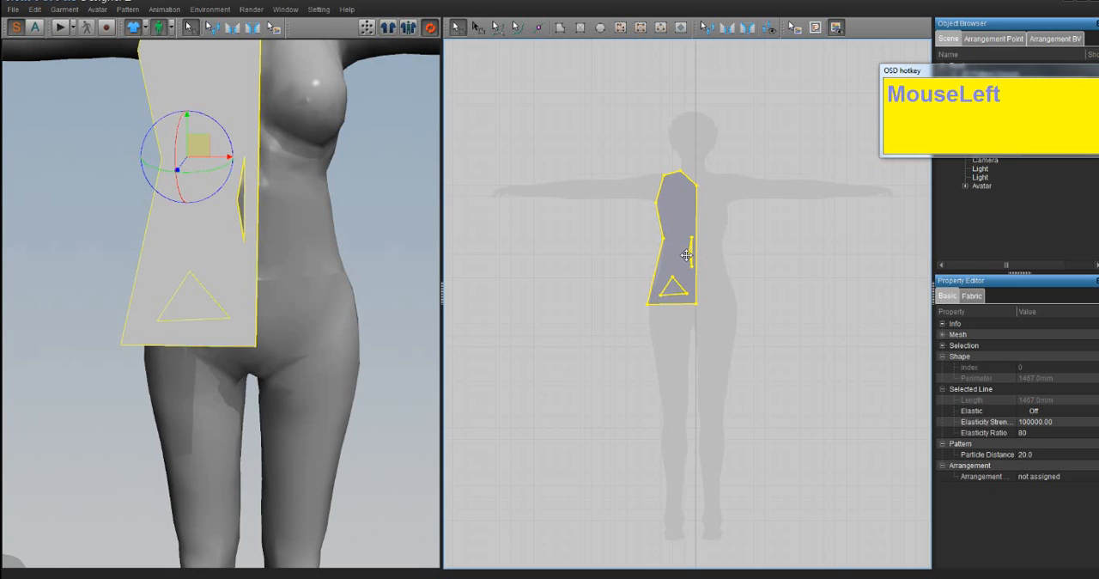
pyautogui.click(691, 256)
pyautogui.press('Delete')
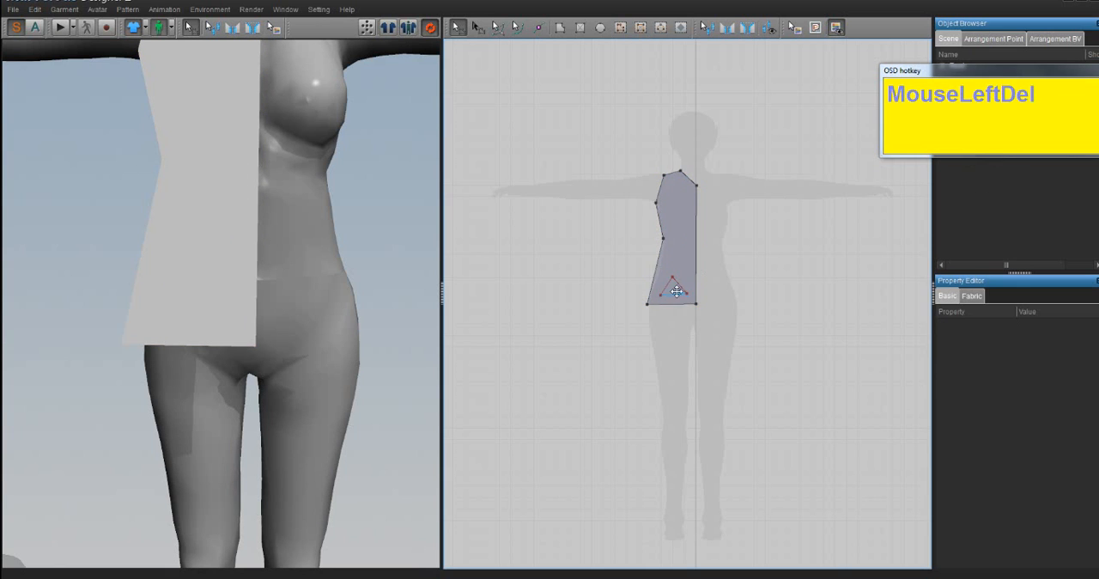
pyautogui.click(677, 291)
pyautogui.press('Delete')
# - Turn the synchronization between the 2D pattern and the 3D garment off and back on
pyautogui.scroll(-2, 381, 294)
pyautogui.scroll(3, 333, 305)
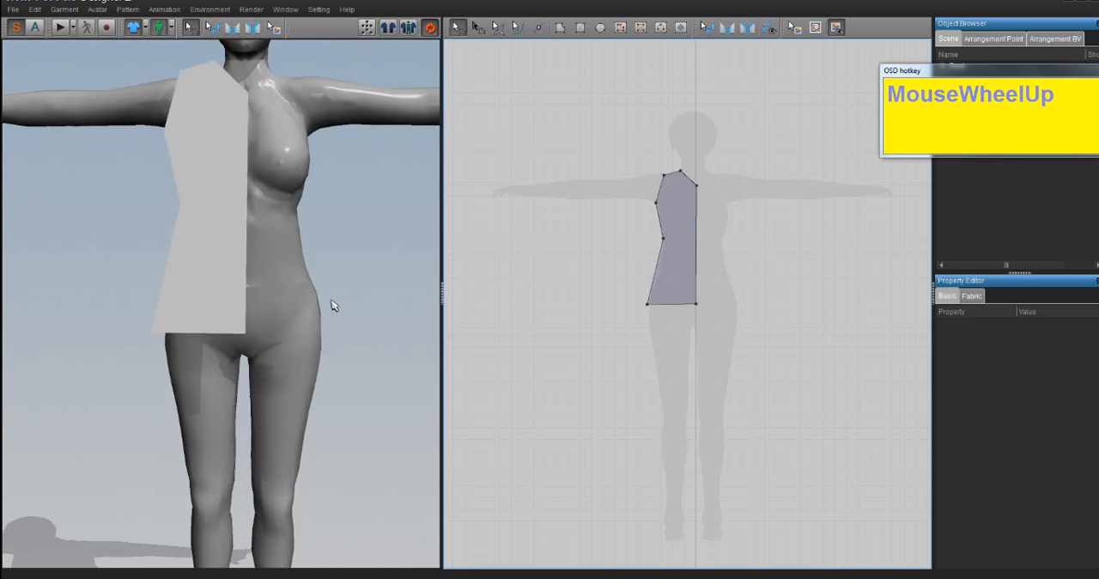
pyautogui.moveTo(333, 305); pyautogui.dragTo(292, 265, button='middle')
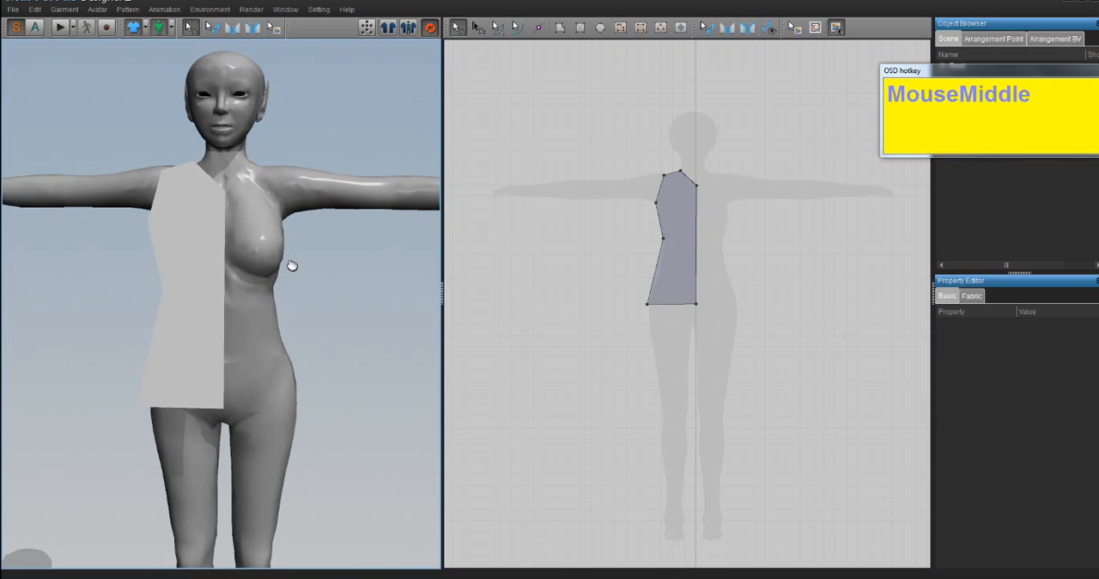
pyautogui.click(769, 282)
pyautogui.click(430, 27)
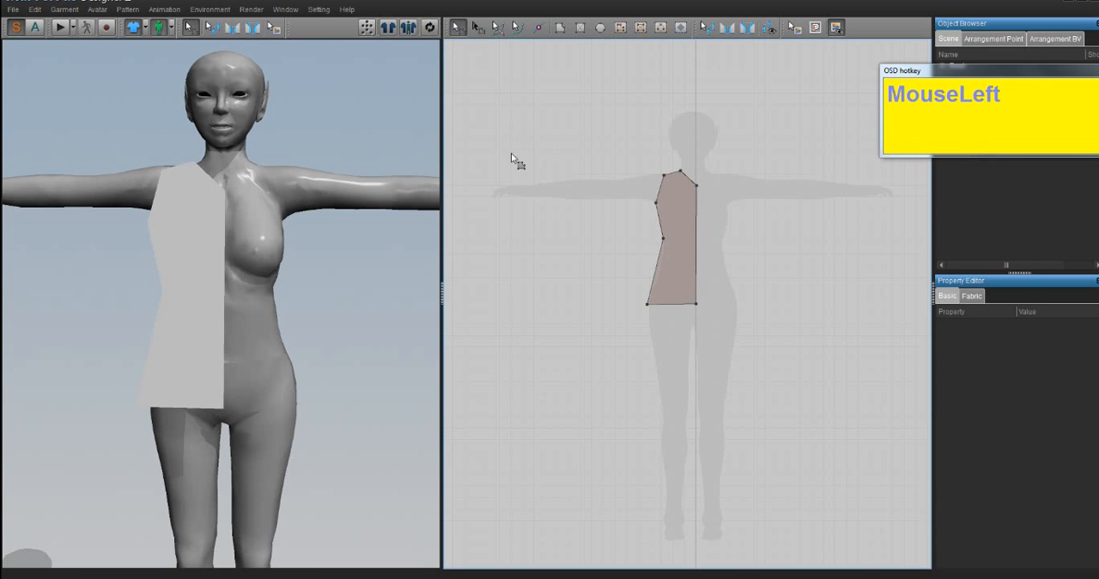
pyautogui.click(430, 27)
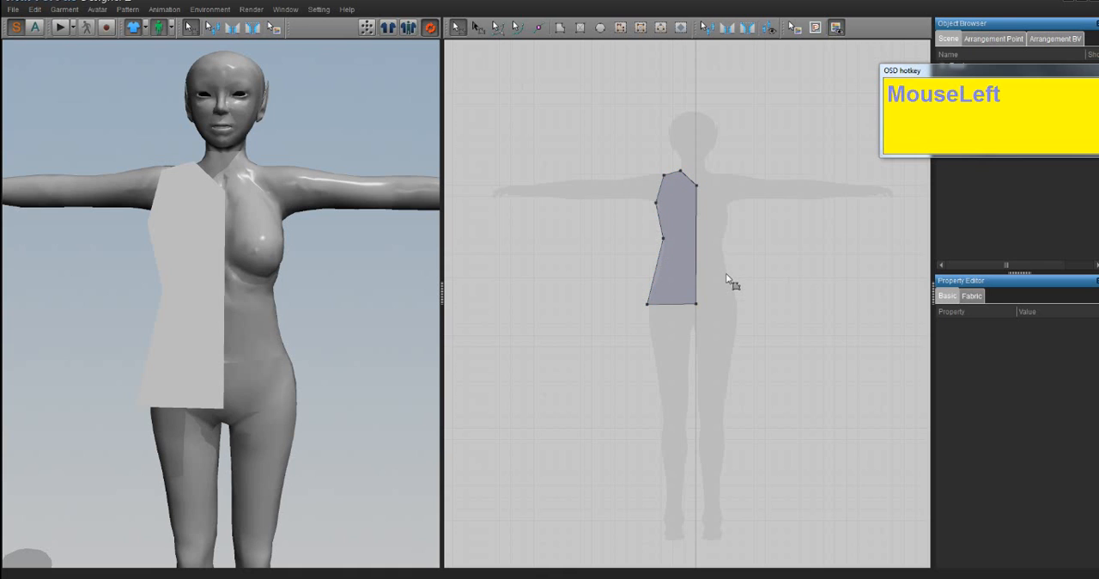
# - Move the half-bodice's straight centre edge outward past the avatar's centre line in the 2D pattern
pyautogui.click(727, 277)
pyautogui.click(457, 29)
pyautogui.moveTo(700, 249); pyautogui.dragTo(728, 251)
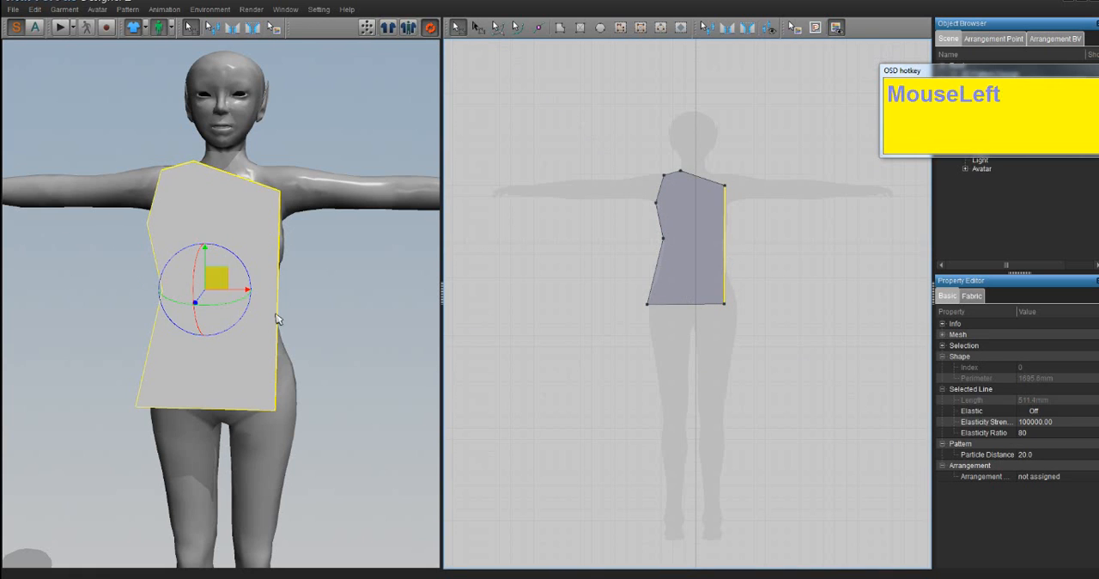
# - With synchronization turned off, move the half-bodice's centre edge back to the centre line and resynchronize the garment
pyautogui.click(430, 29)
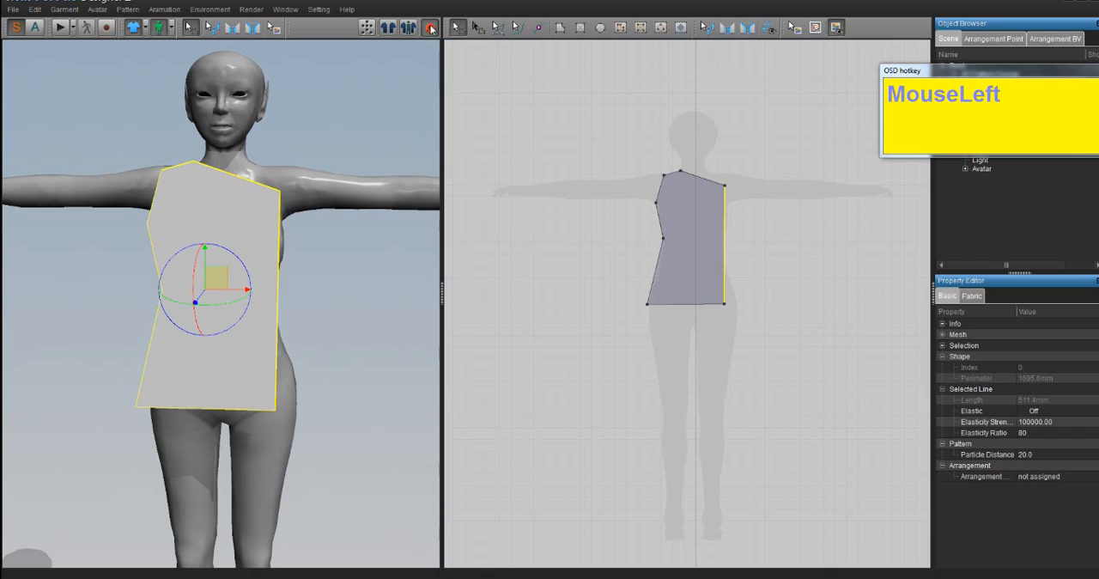
pyautogui.moveTo(726, 227); pyautogui.dragTo(697, 225)
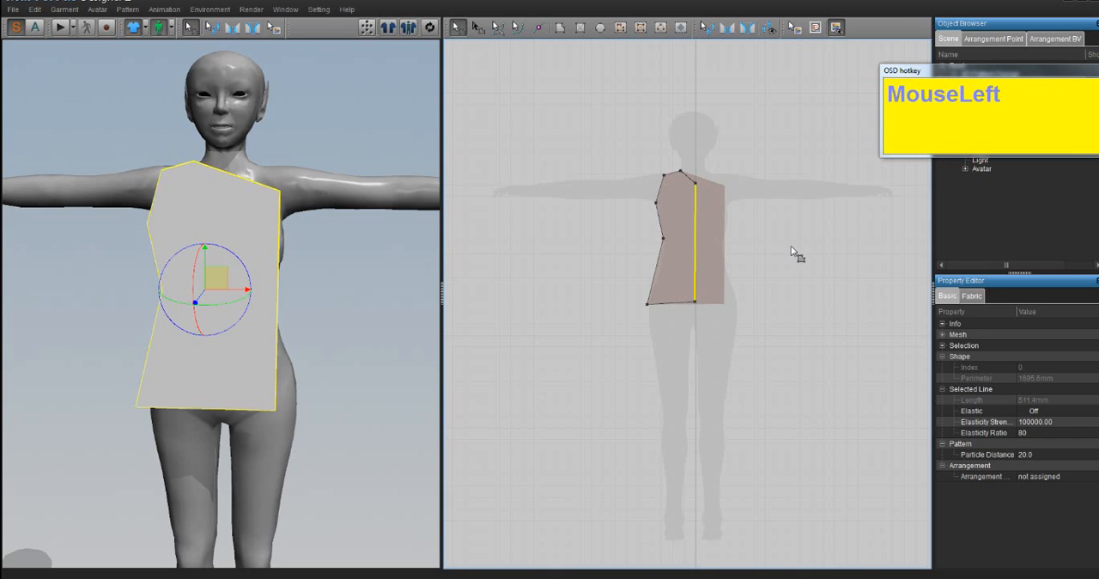
pyautogui.click(432, 30)
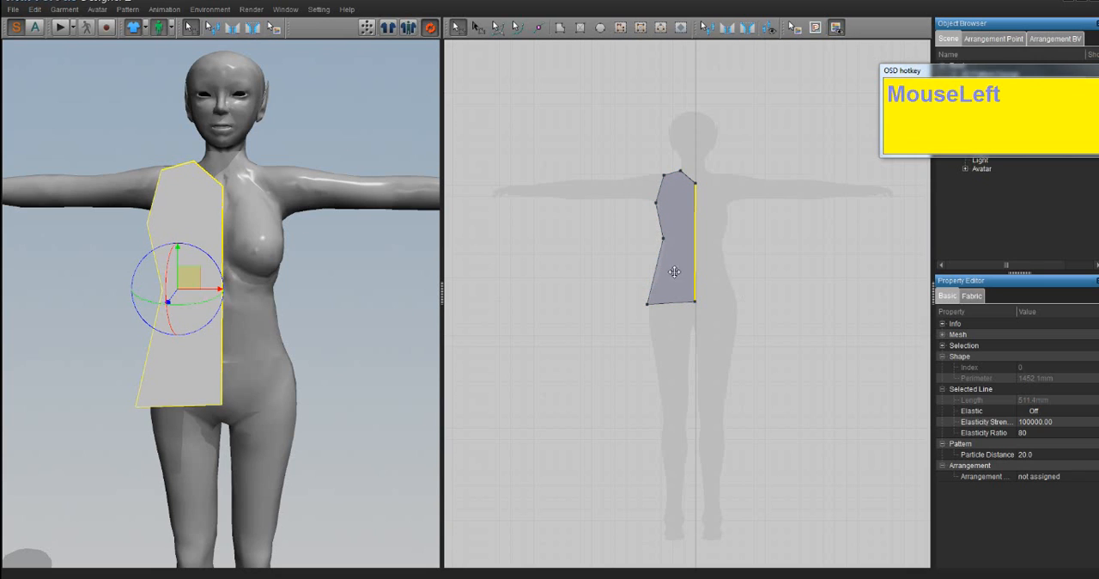
# - Try shifting the synchronized centre edge inward and back out, undo the last shifts, and deselect the edge
pyautogui.moveTo(696, 254)
pyautogui.mouseDown()
pyautogui.moveTo(720, 258)
pyautogui.moveTo(686, 254)
pyautogui.mouseUp()
pyautogui.moveTo(686, 254)
pyautogui.mouseDown()
pyautogui.moveTo(715, 253)
pyautogui.moveTo(698, 251)
pyautogui.mouseUp()
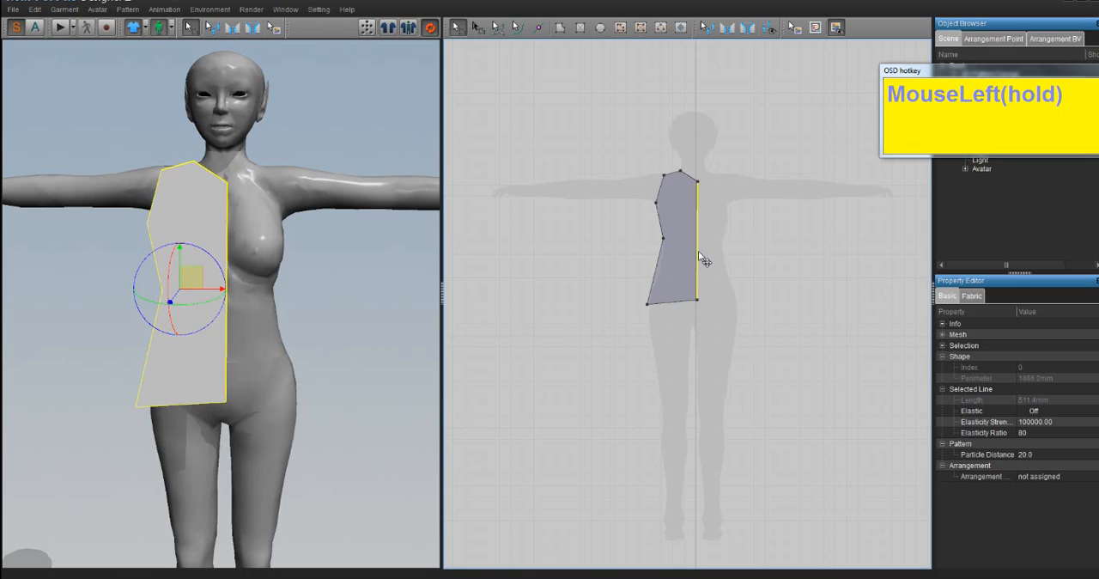
pyautogui.hotkey('ctrl', 'z')
pyautogui.hotkey('ctrl', 'z')
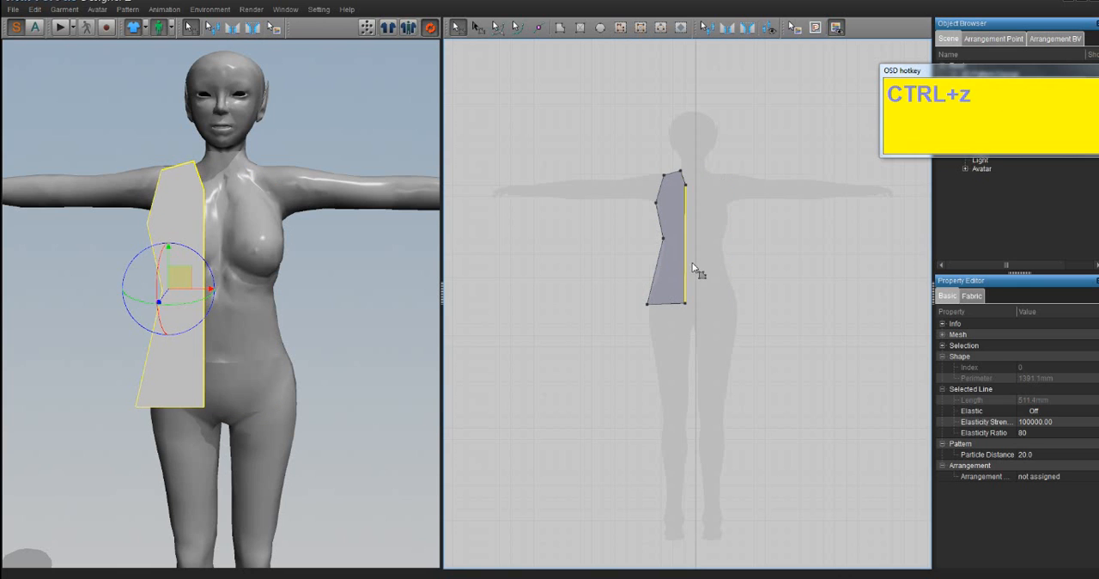
pyautogui.click(758, 270)
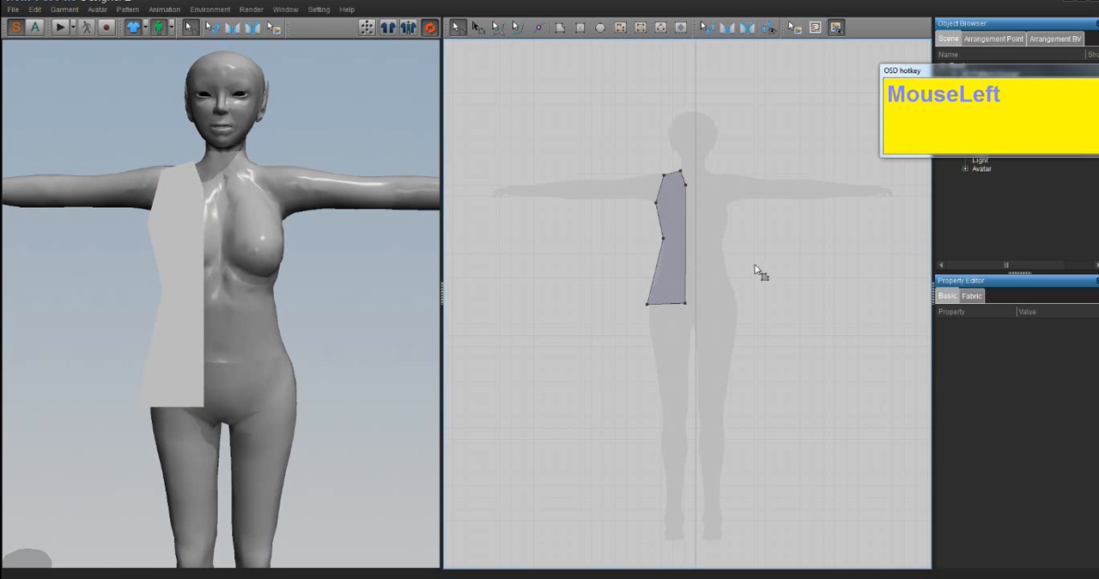
# - Select the centre edge with the Edit Pattern tool, try a slight shift, and undo the recent edge moves
pyautogui.click(474, 28)
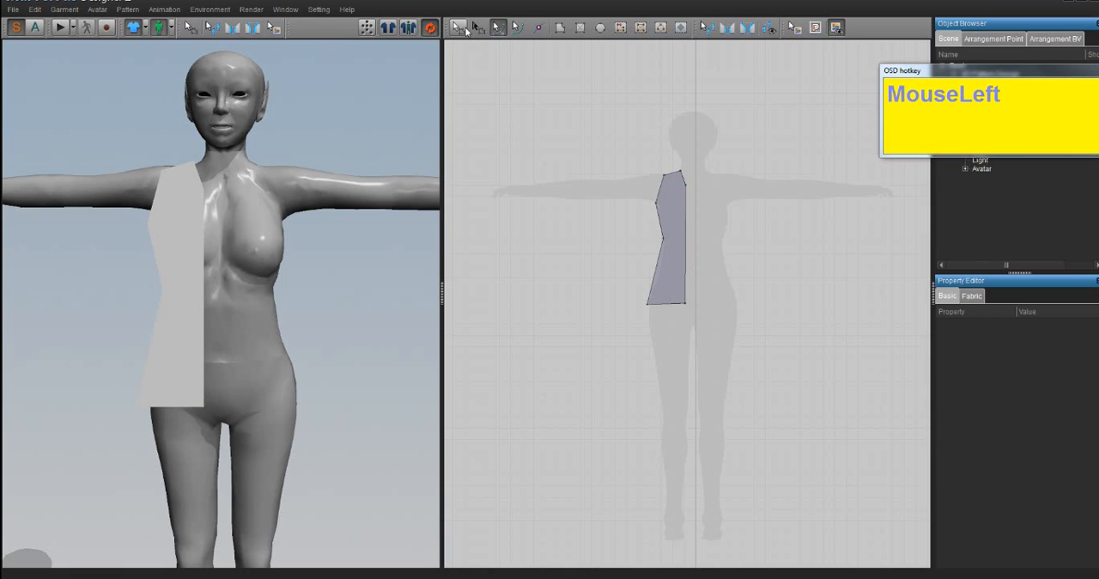
pyautogui.click(459, 27)
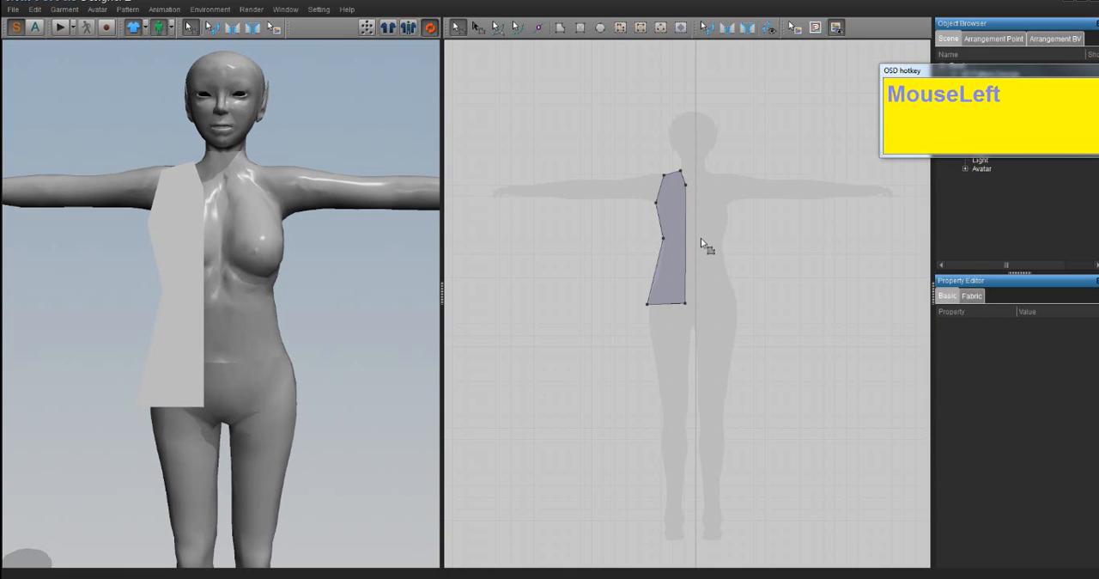
pyautogui.click(464, 30)
pyautogui.click(687, 221)
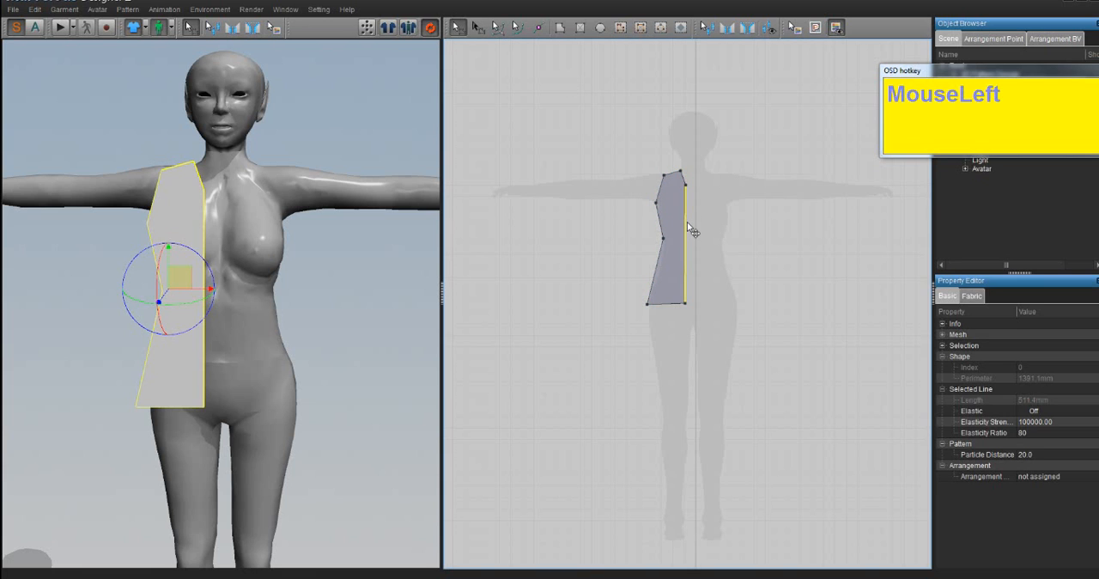
pyautogui.moveTo(687, 221)
pyautogui.mouseDown()
pyautogui.moveTo(709, 225)
pyautogui.moveTo(668, 244)
pyautogui.moveTo(684, 249)
pyautogui.moveTo(688, 233)
pyautogui.mouseUp()
pyautogui.hotkey('ctrl', 'z')
pyautogui.hotkey('ctrl', 'z')
pyautogui.hotkey('ctrl', 'z')
pyautogui.hotkey('ctrl', 'z')
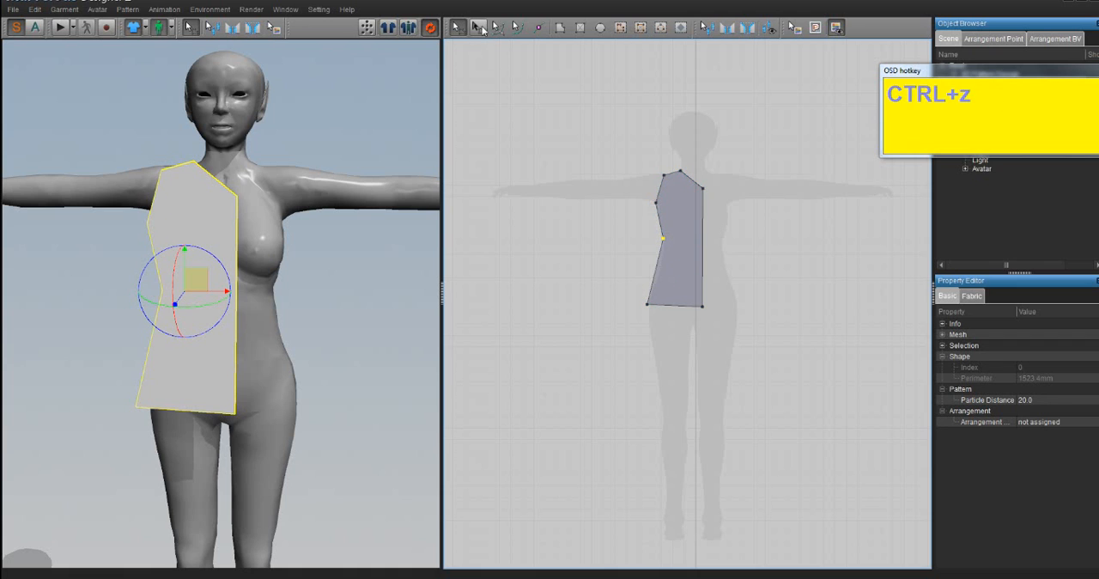
# - Select the half-bodice as a whole piece and try moving it across the avatar's centre line
pyautogui.click(477, 26)
pyautogui.click(684, 214)
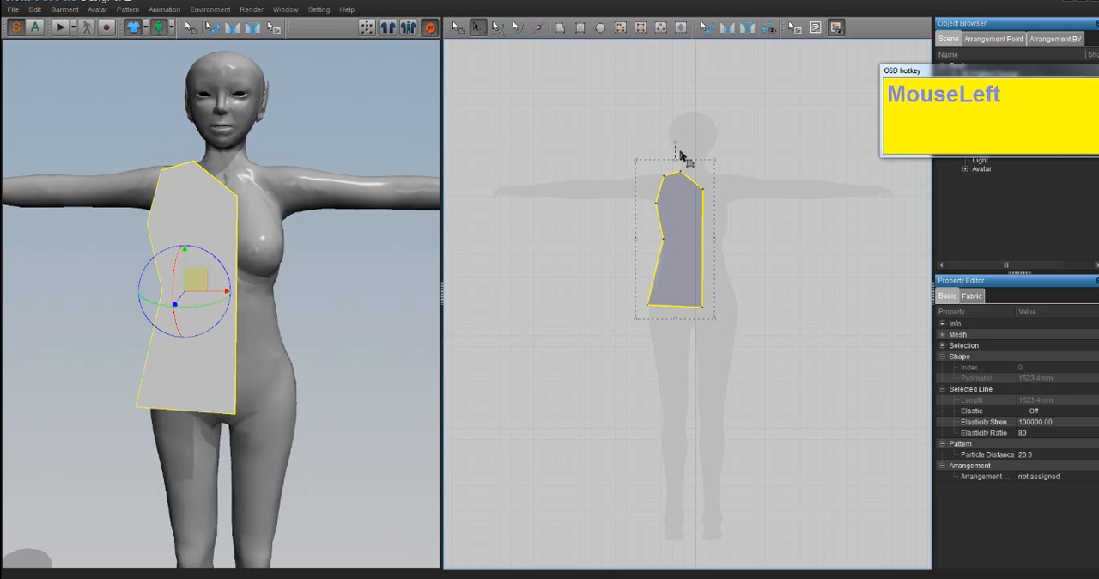
pyautogui.click(649, 234)
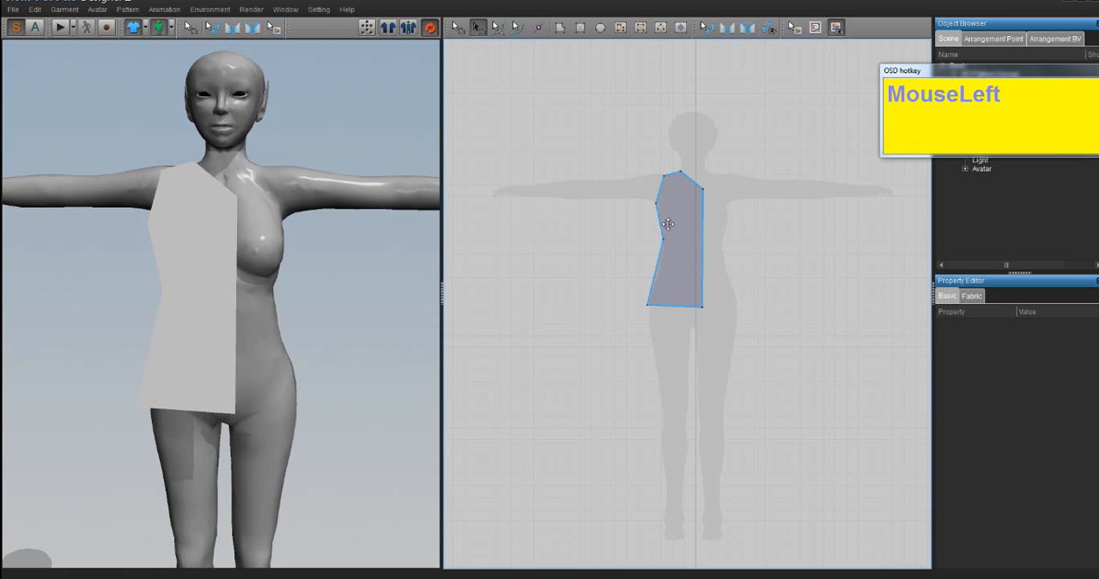
pyautogui.click(671, 222)
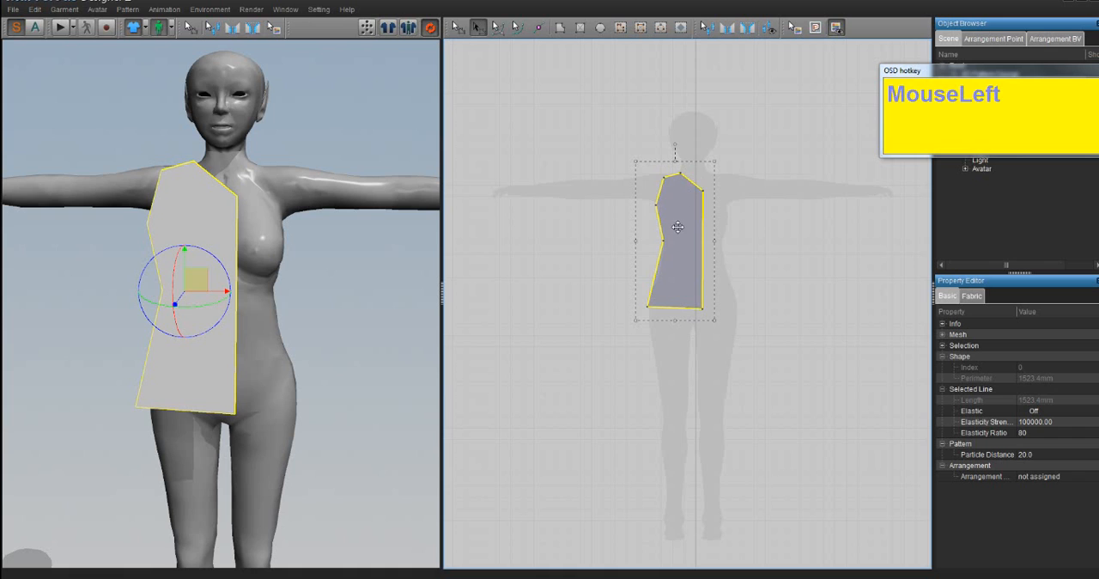
pyautogui.moveTo(678, 226); pyautogui.dragTo(653, 232)
pyautogui.hotkey('ctrl', 'z')
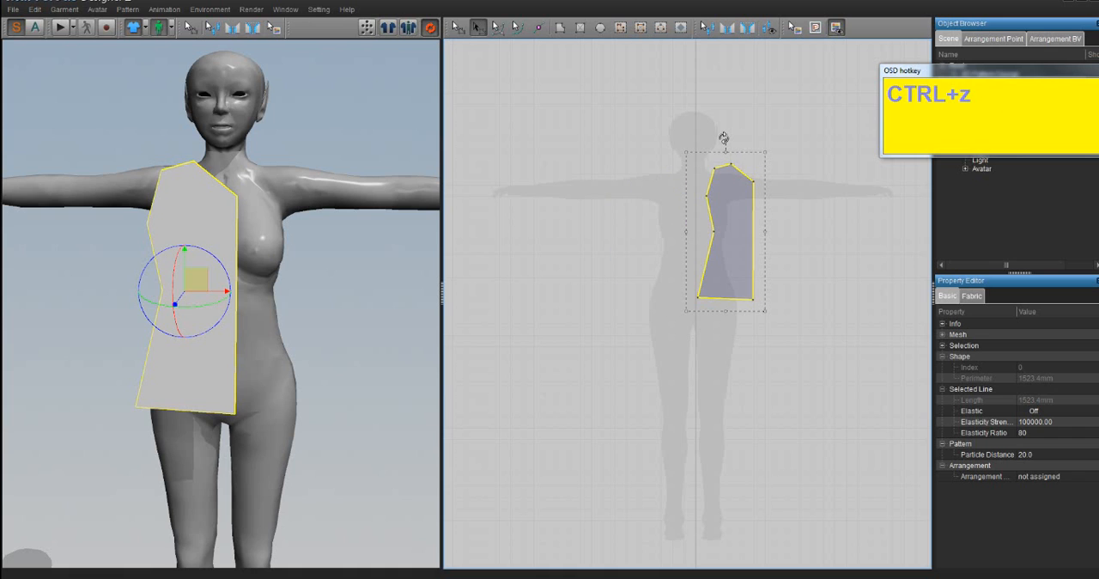
# - Try rotating the whole half-bodice to a diagonal, undo the rotation and move, and deselect the piece
pyautogui.moveTo(724, 134); pyautogui.dragTo(788, 163)
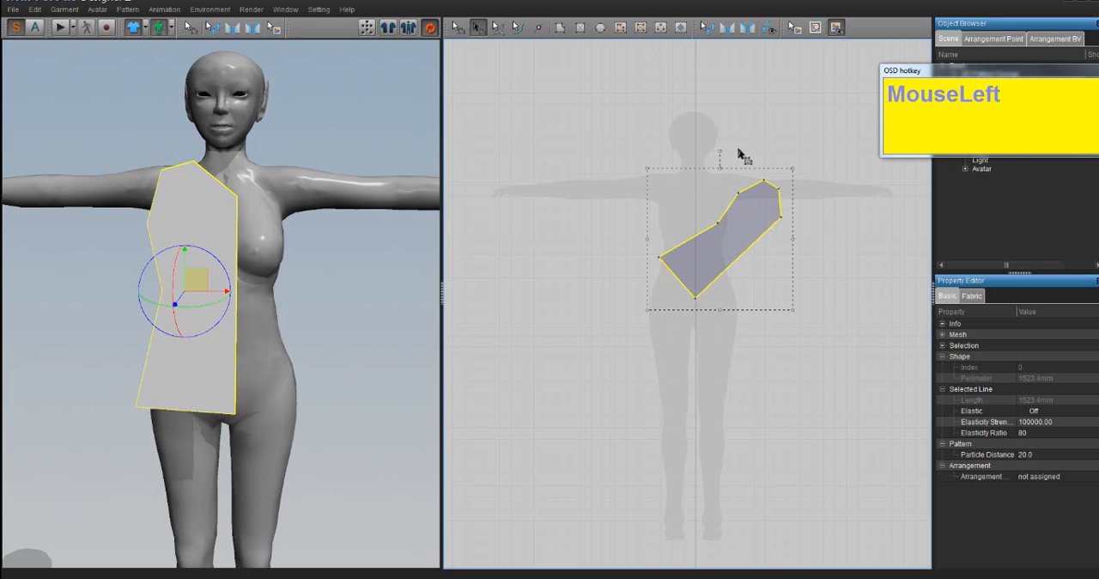
pyautogui.hotkey('ctrl', 'z')
pyautogui.hotkey('ctrl', 'z')
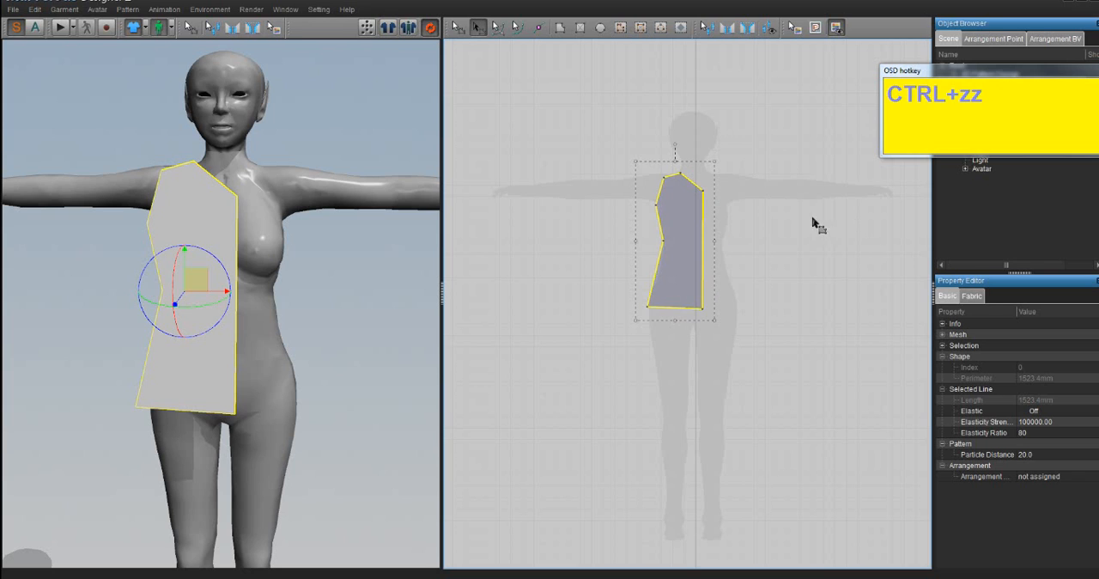
pyautogui.click(718, 135)
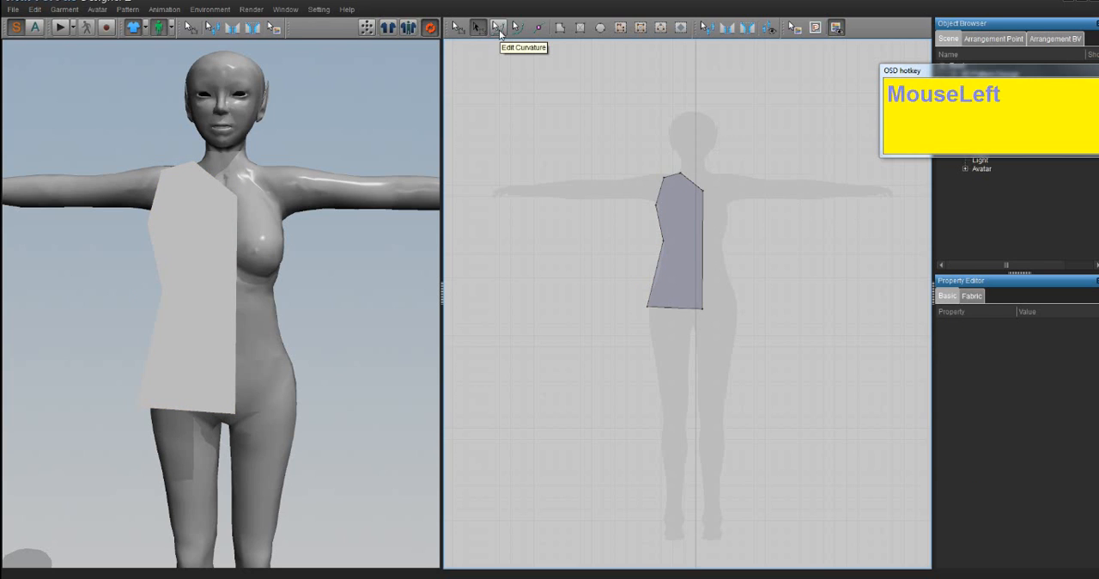
# - Curve the half-bodice's armhole edge and neckline edge inward with the Edit Curvature tool
pyautogui.click(500, 32)
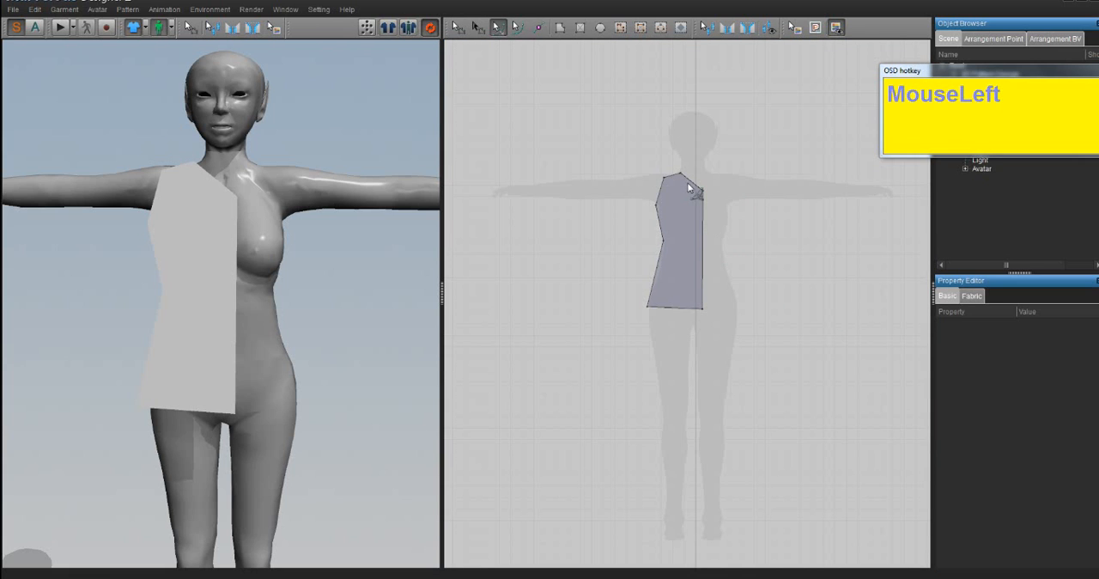
pyautogui.scroll(-5, 693, 209)
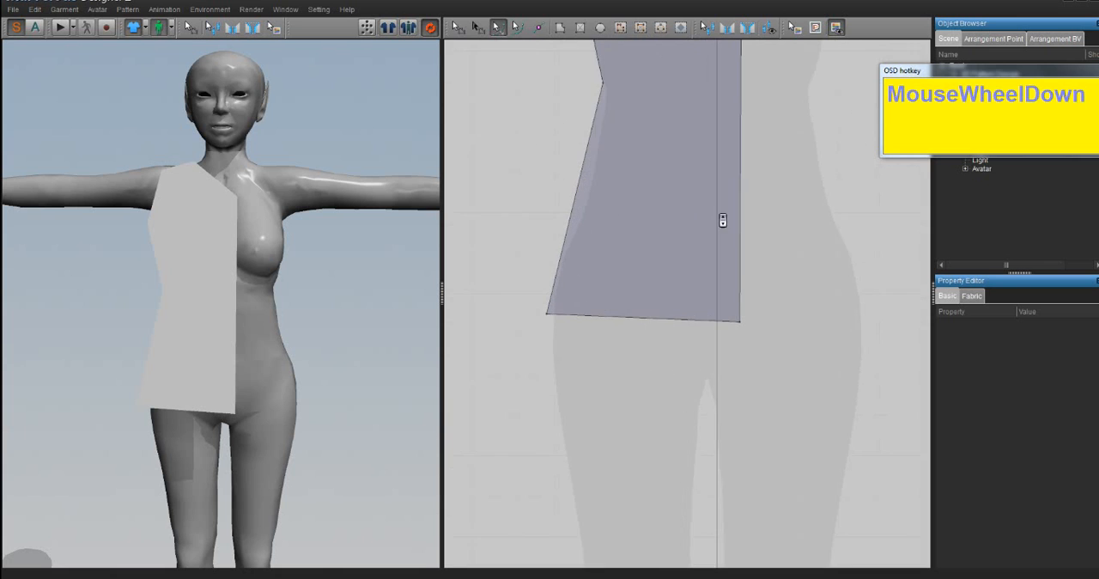
pyautogui.moveTo(723, 221); pyautogui.dragTo(669, 430, button='middle')
pyautogui.scroll(4, 670, 419)
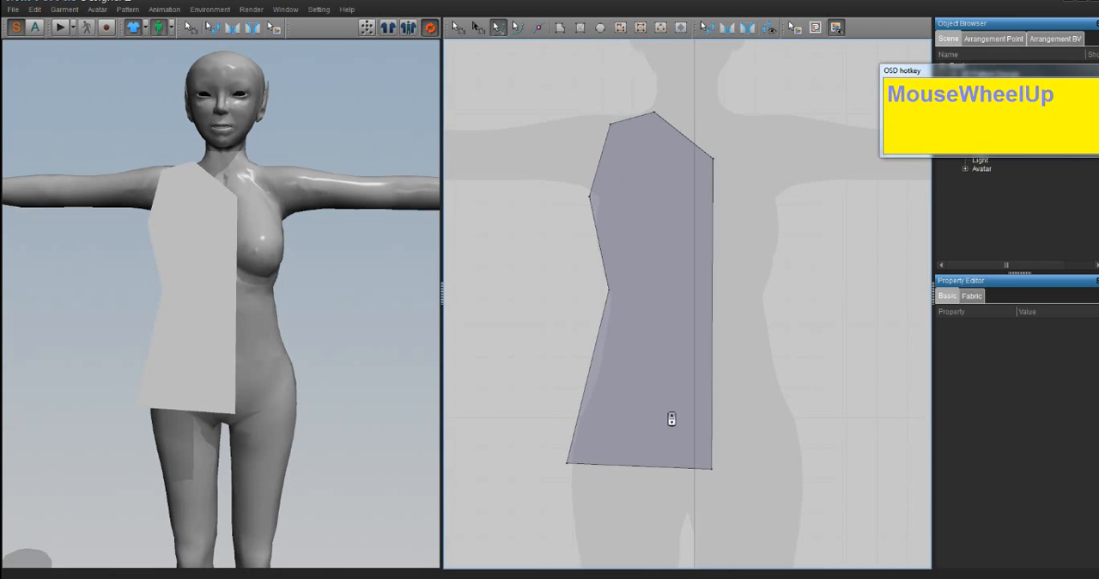
pyautogui.moveTo(638, 287); pyautogui.dragTo(613, 370, button='middle')
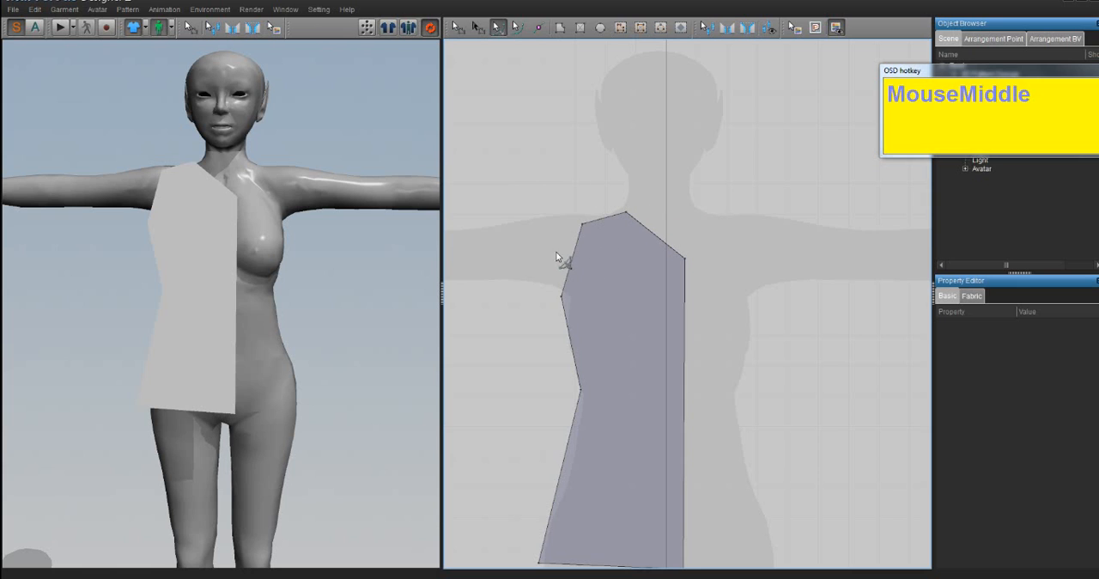
pyautogui.moveTo(573, 264); pyautogui.dragTo(606, 273)
pyautogui.moveTo(658, 241); pyautogui.dragTo(642, 266)
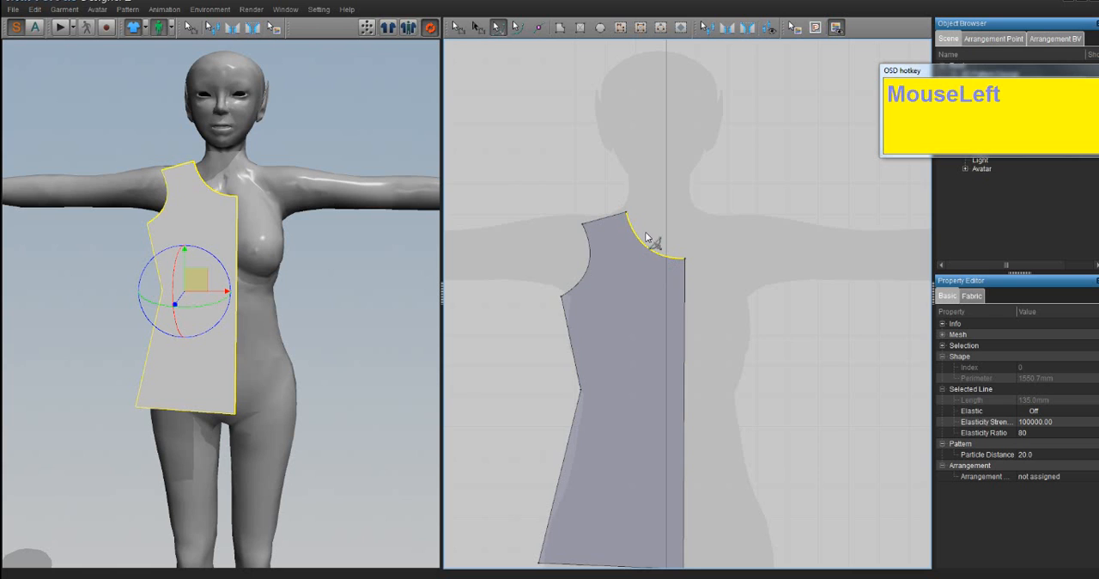
# - Adjust the neckline through its curve point with the Edit Curve Point tool and undo the last adjustment
pyautogui.scroll(-5, 610, 347)
pyautogui.scroll(5, 598, 334)
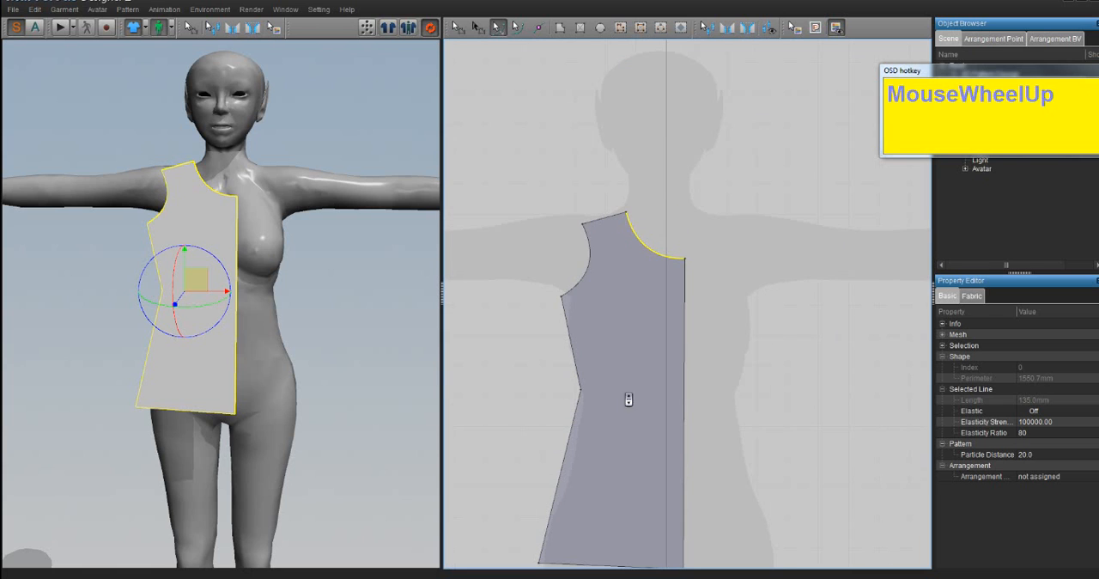
pyautogui.keyDown('shift'); pyautogui.moveTo(640, 370); pyautogui.dragTo(637, 303, button='middle'); pyautogui.keyUp('shift')
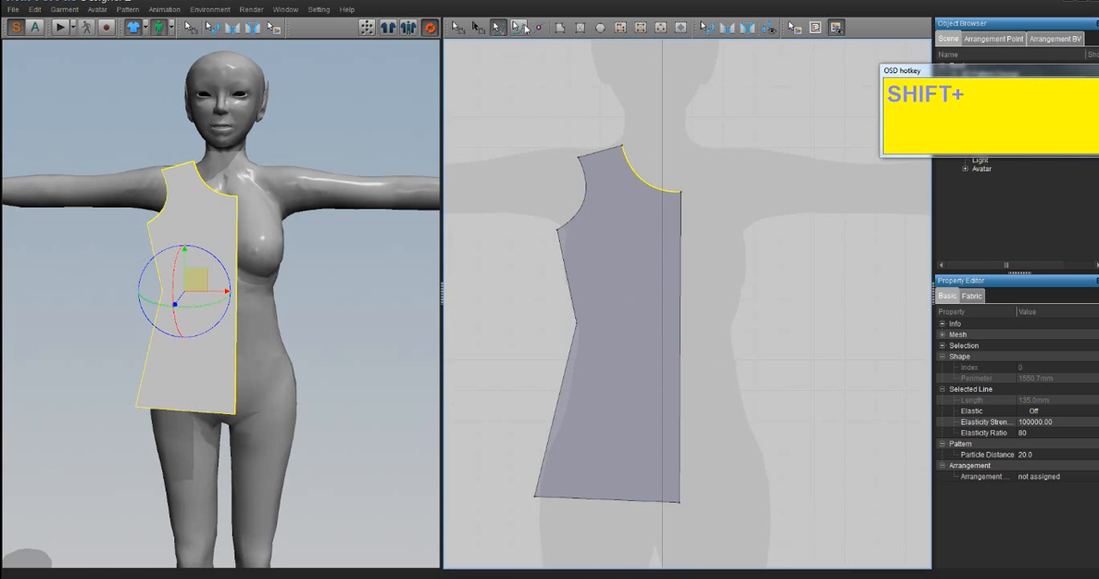
pyautogui.click(520, 28)
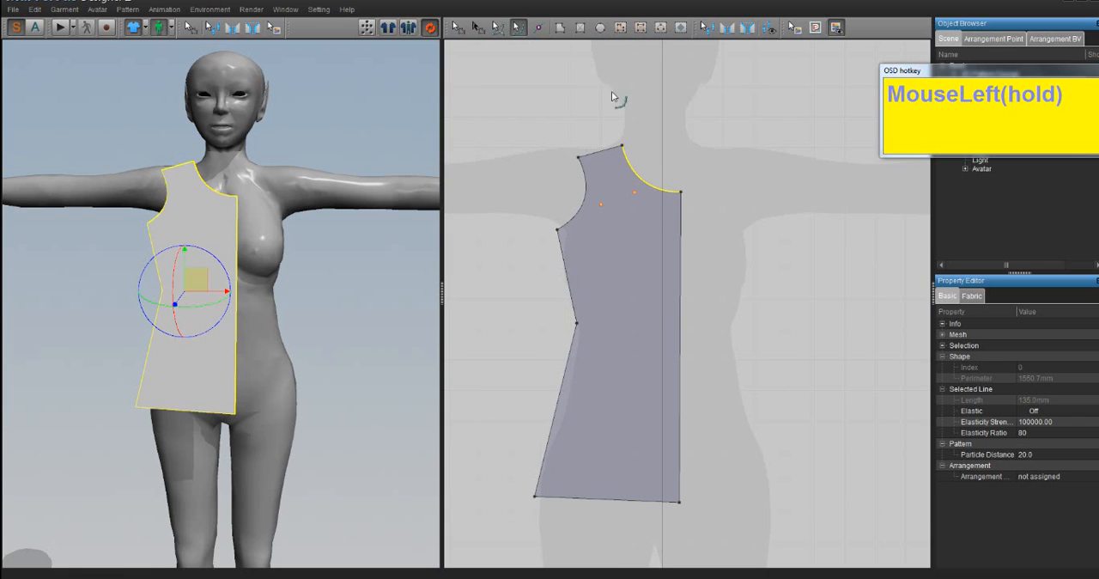
pyautogui.moveTo(650, 182); pyautogui.dragTo(662, 167)
pyautogui.hotkey('ctrl', 'z')
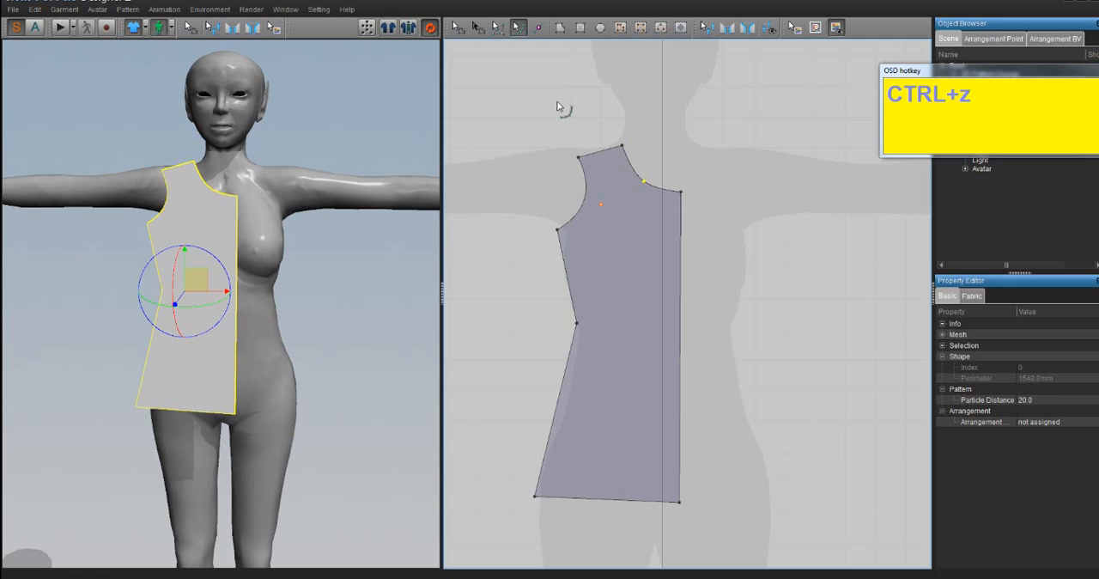
# - Try bending the neckline deeper with the Edit Curvature tool and undo the change
pyautogui.click(517, 35)
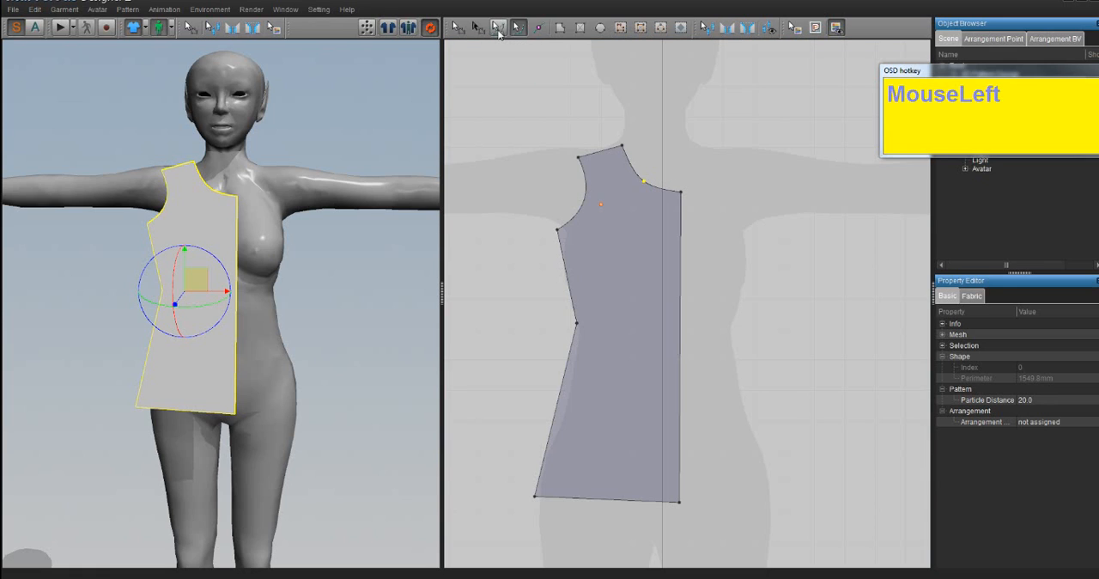
pyautogui.moveTo(636, 173); pyautogui.dragTo(619, 215)
pyautogui.hotkey('ctrl', 'z')
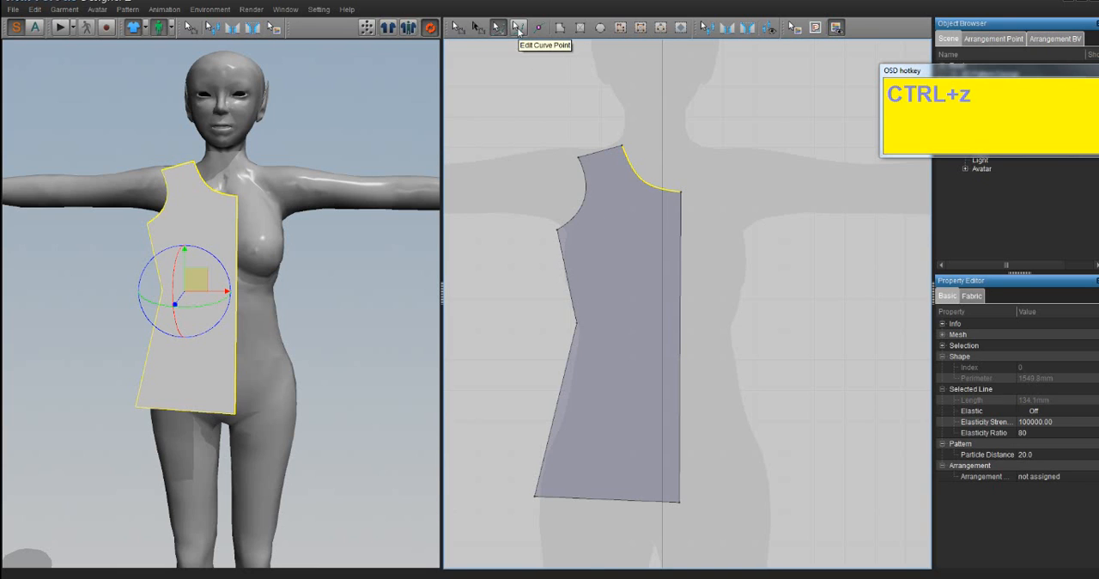
# - Try pulling the neckline's curve point into a squarer neckline with Edit Curve Point, and undo the last moves
pyautogui.click(518, 28)
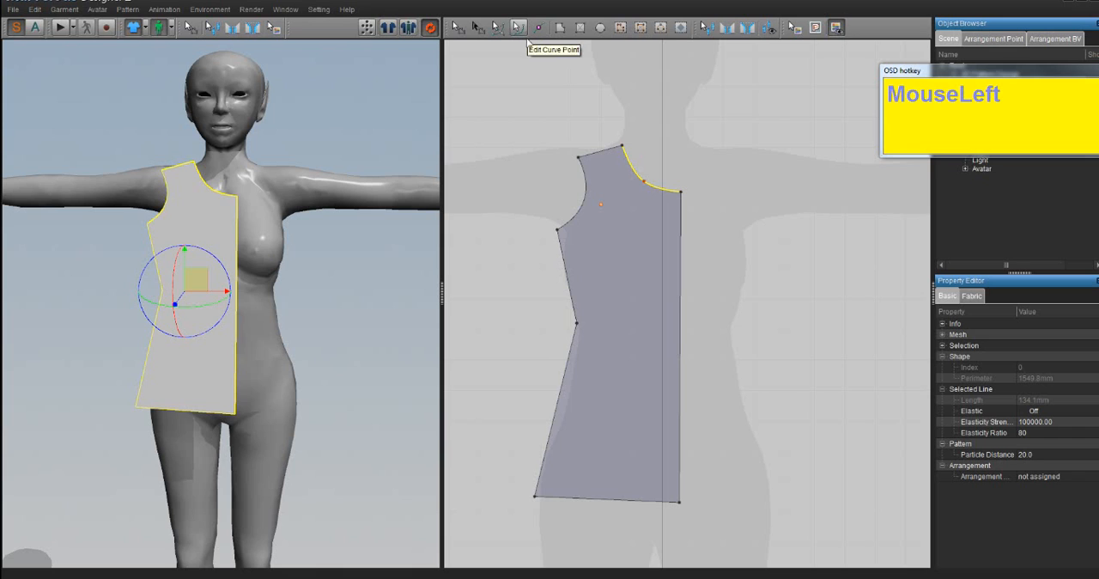
pyautogui.moveTo(645, 182)
pyautogui.mouseDown()
pyautogui.moveTo(677, 193)
pyautogui.moveTo(635, 178)
pyautogui.mouseUp()
pyautogui.moveTo(635, 179); pyautogui.dragTo(633, 191)
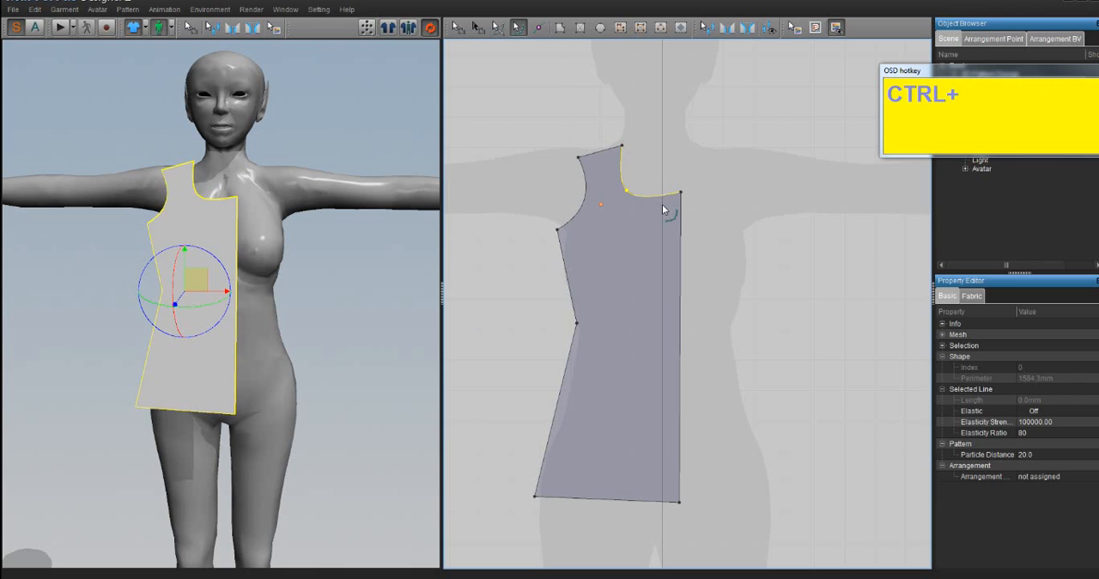
pyautogui.hotkey('ctrl', 'z')
pyautogui.hotkey('ctrl', 'z')
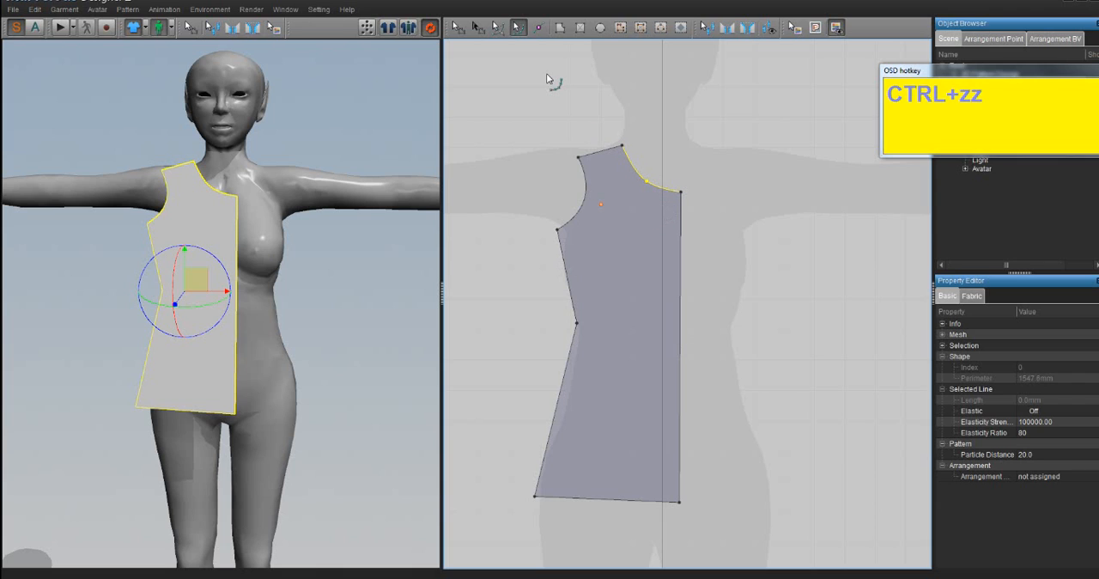
# - Add two points on the half-bodice's neckline curve with Add Point/Split Line, one near the shoulder and one near the centre front
pyautogui.click(538, 29)
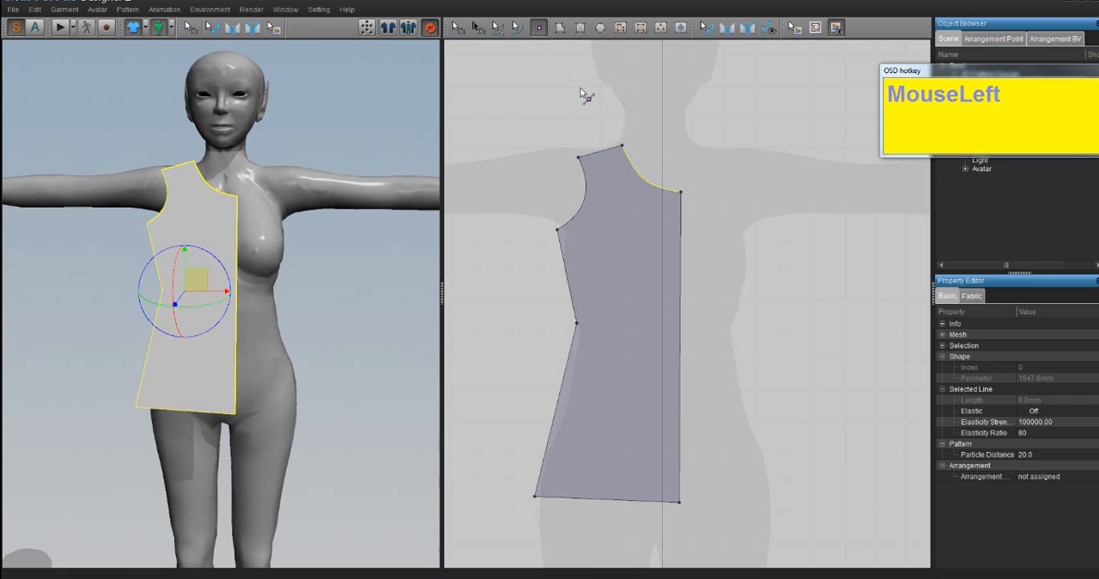
pyautogui.click(632, 164)
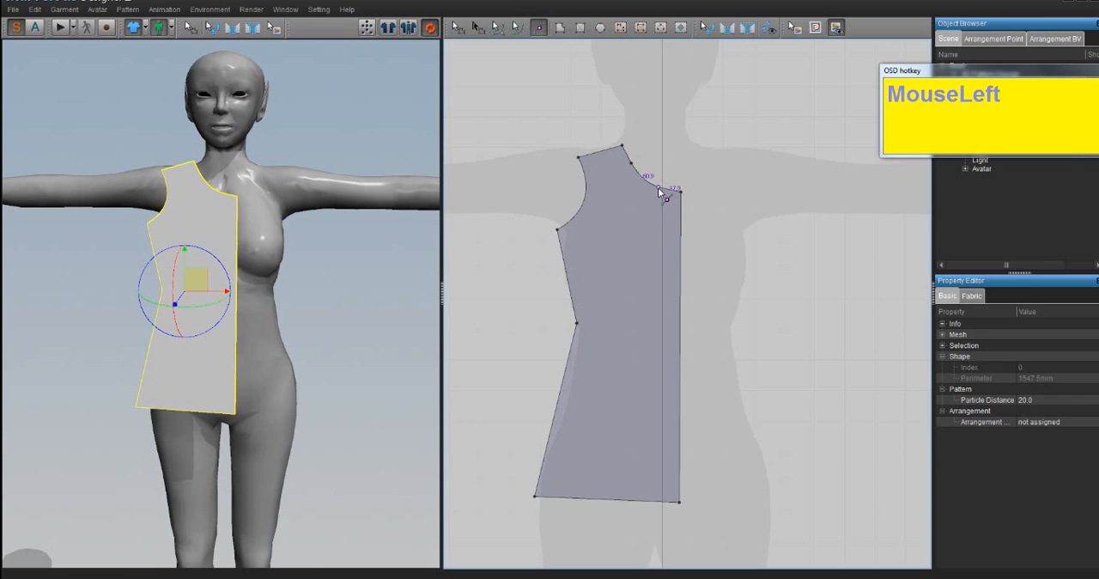
pyautogui.click(659, 187)
# - Try moving the neckline segment between the two added points down into the bodice, and undo the move
pyautogui.click(457, 27)
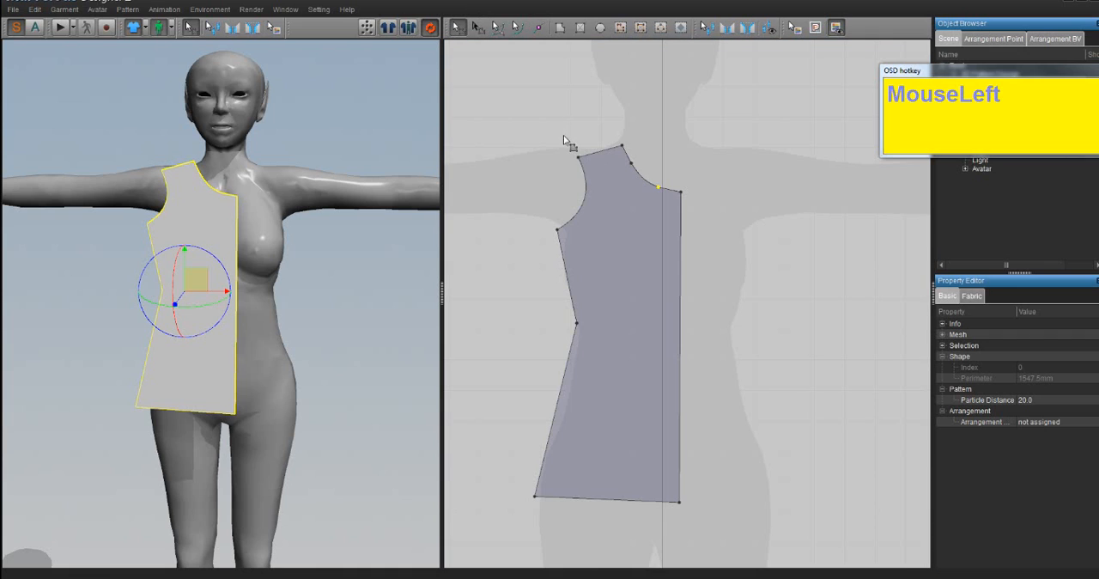
pyautogui.click(537, 28)
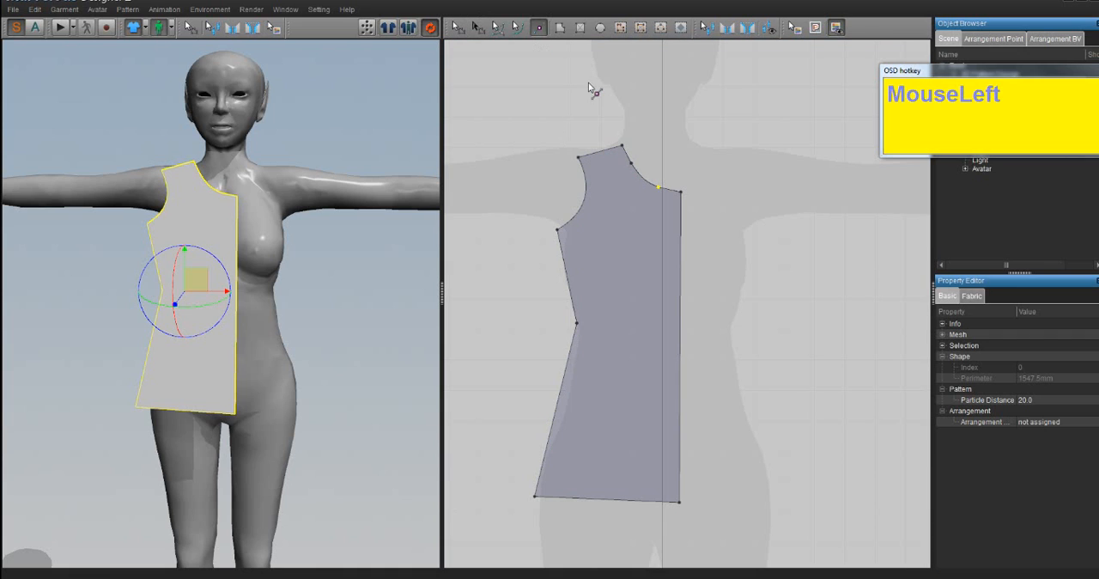
pyautogui.click(630, 163)
pyautogui.click(540, 30)
pyautogui.click(456, 27)
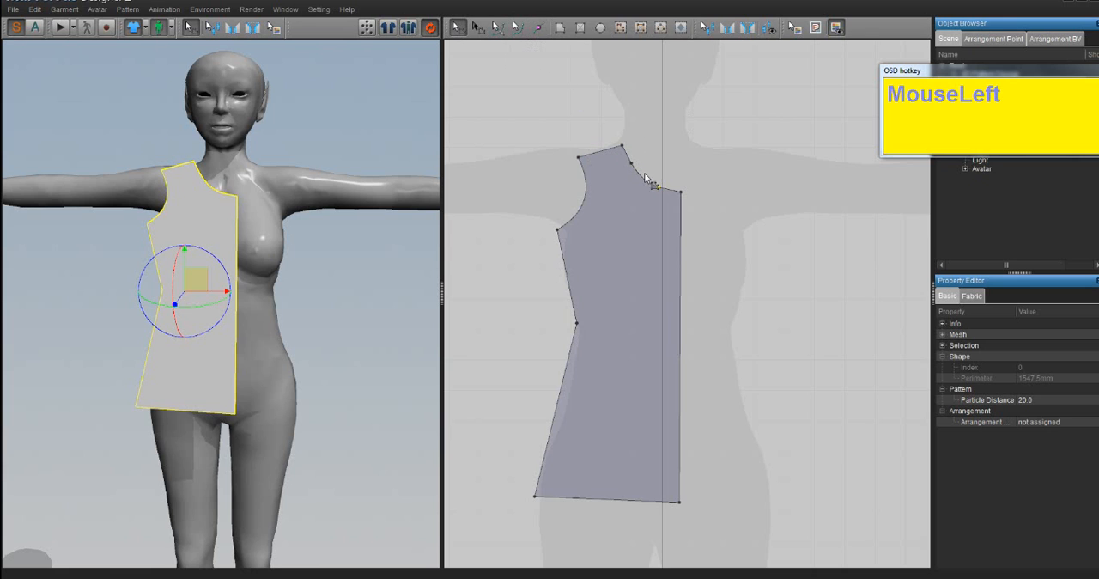
pyautogui.moveTo(644, 178); pyautogui.dragTo(607, 223)
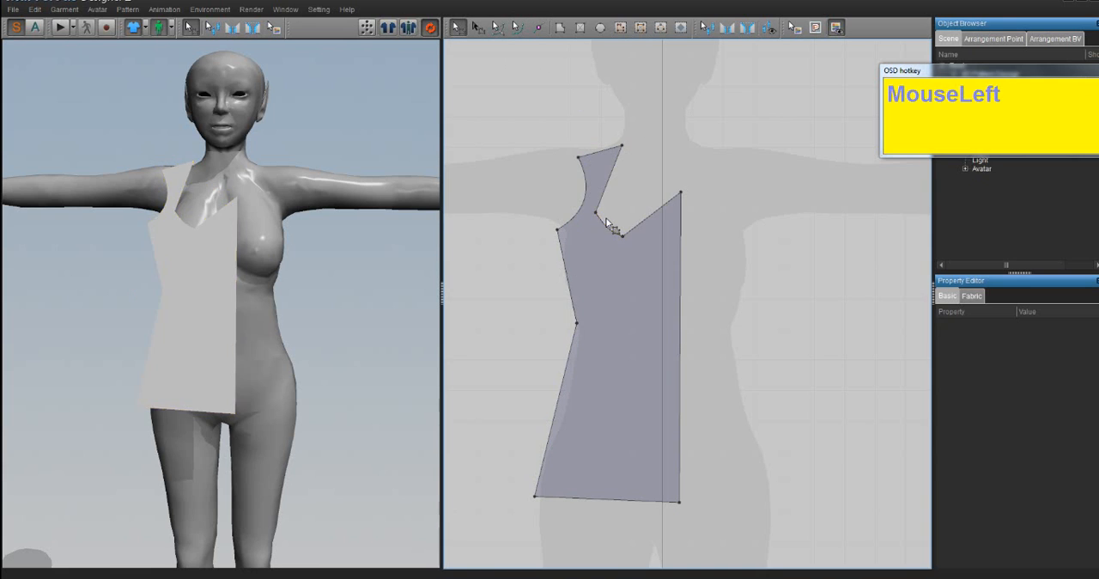
pyautogui.hotkey('ctrl', 'z')
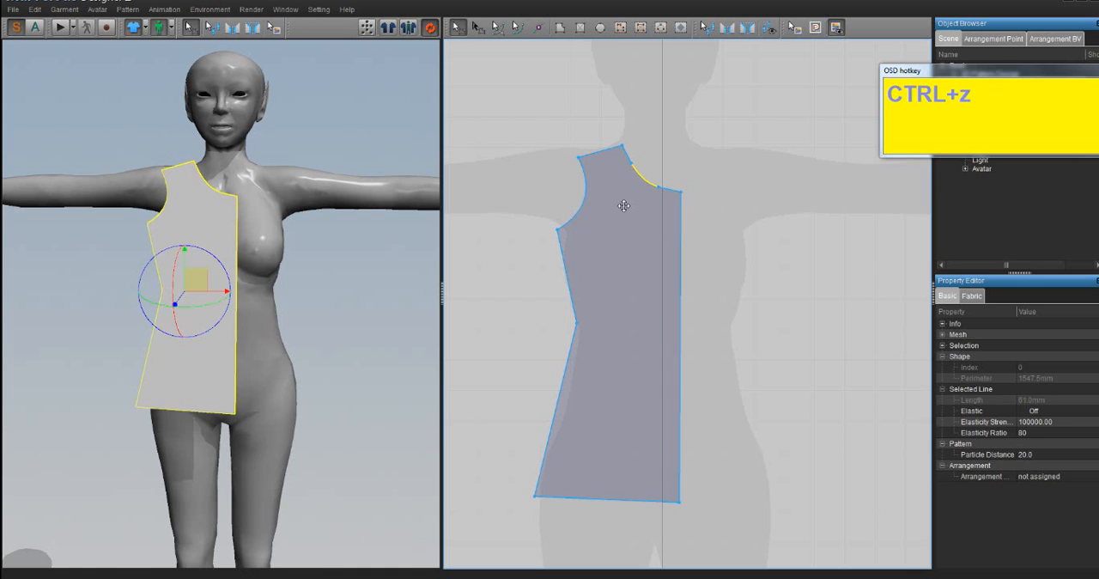
# - Try bending the middle neckline segment into a deep, narrow V with Edit Curvature, and undo the curve changes
pyautogui.click(640, 180)
pyautogui.click(500, 28)
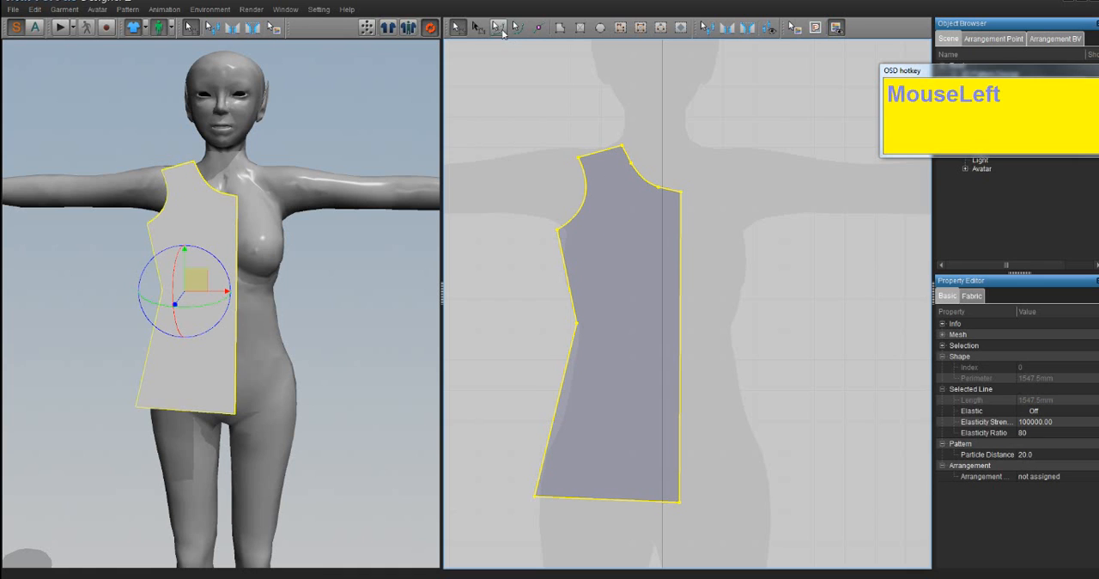
pyautogui.click(646, 179)
pyautogui.moveTo(641, 178); pyautogui.dragTo(605, 253)
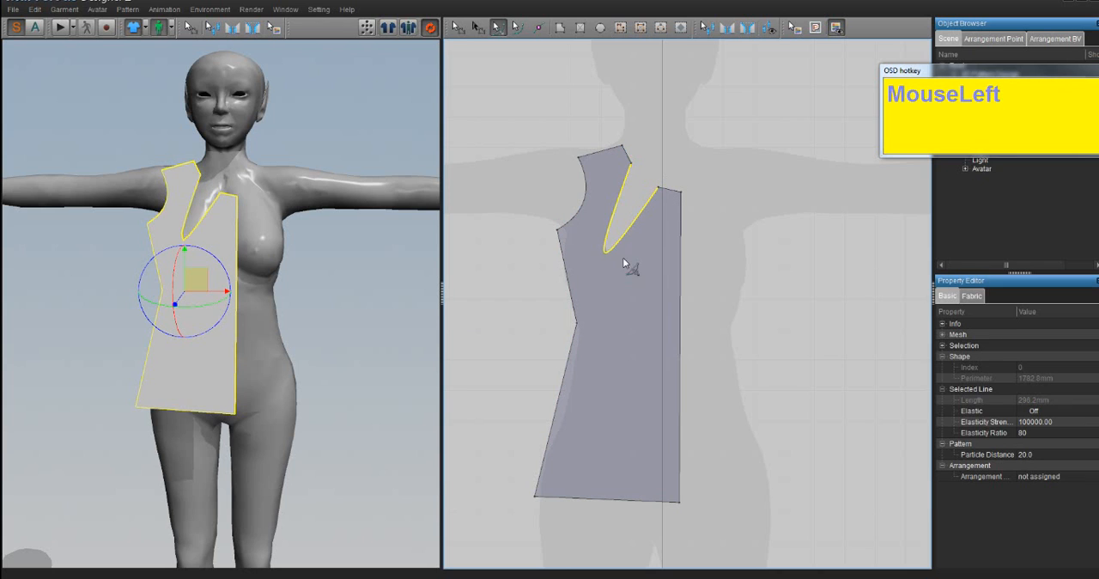
pyautogui.hotkey('ctrl', 'z')
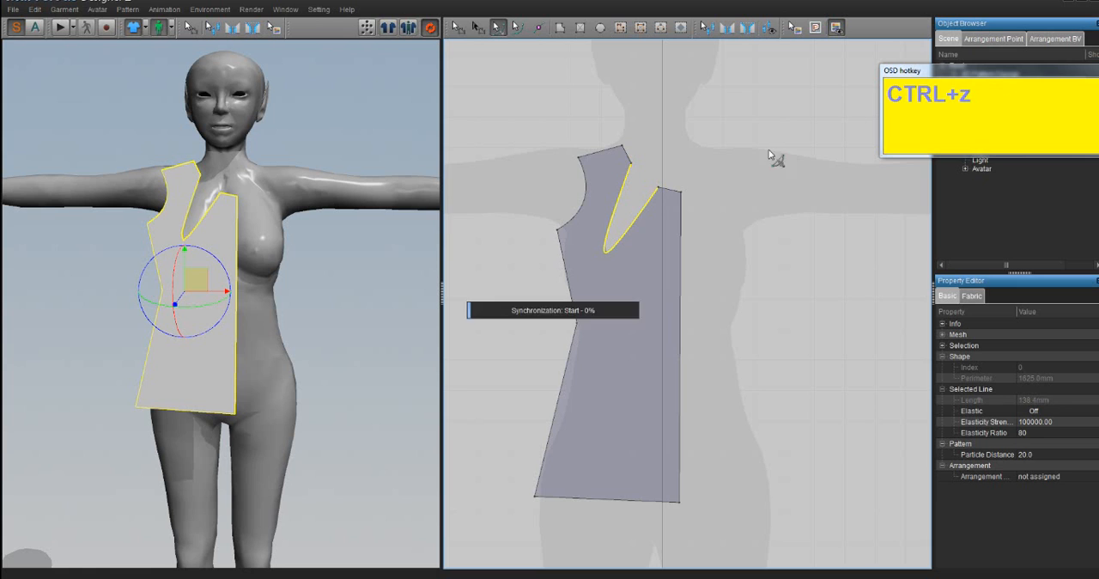
pyautogui.hotkey('ctrl', 'z')
pyautogui.scroll(-2, 736, 298)
pyautogui.scroll(3, 739, 297)
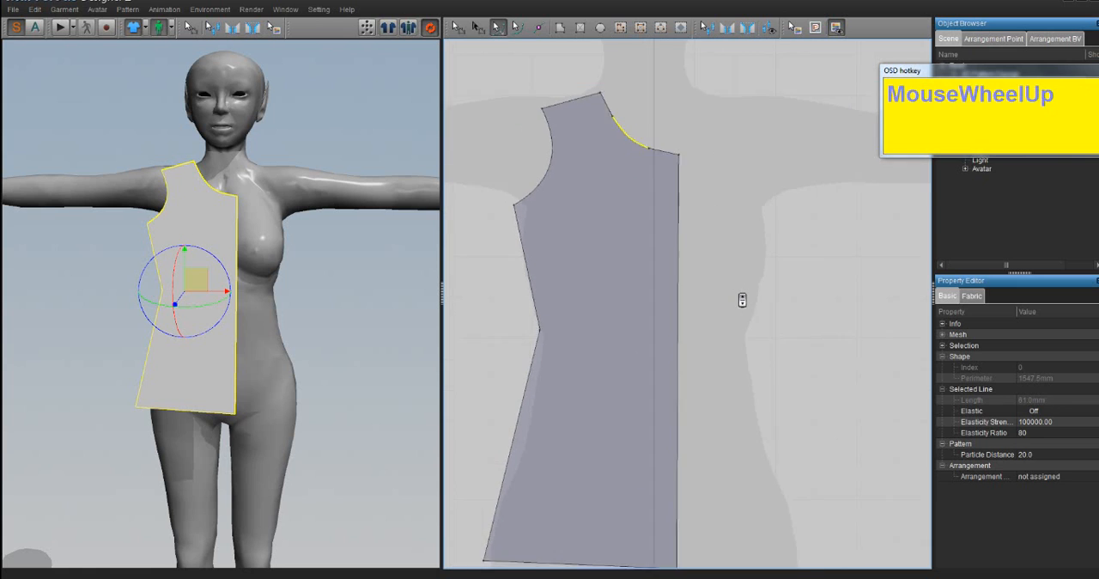
# - Open the Split Line settings for the hem edge and try Split with length using different segment lengths
pyautogui.click(453, 29)
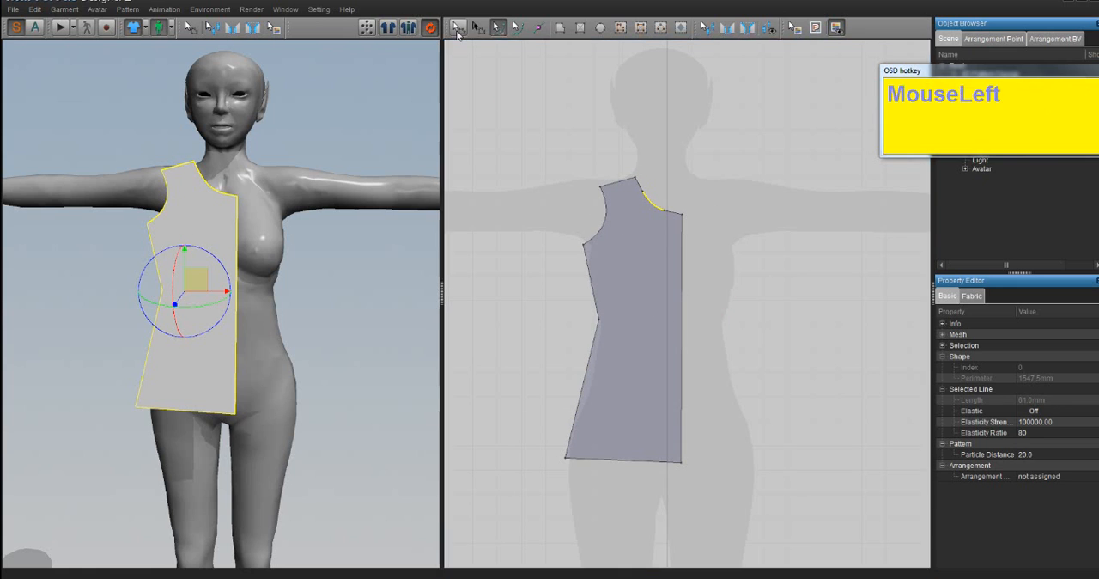
pyautogui.click(484, 29)
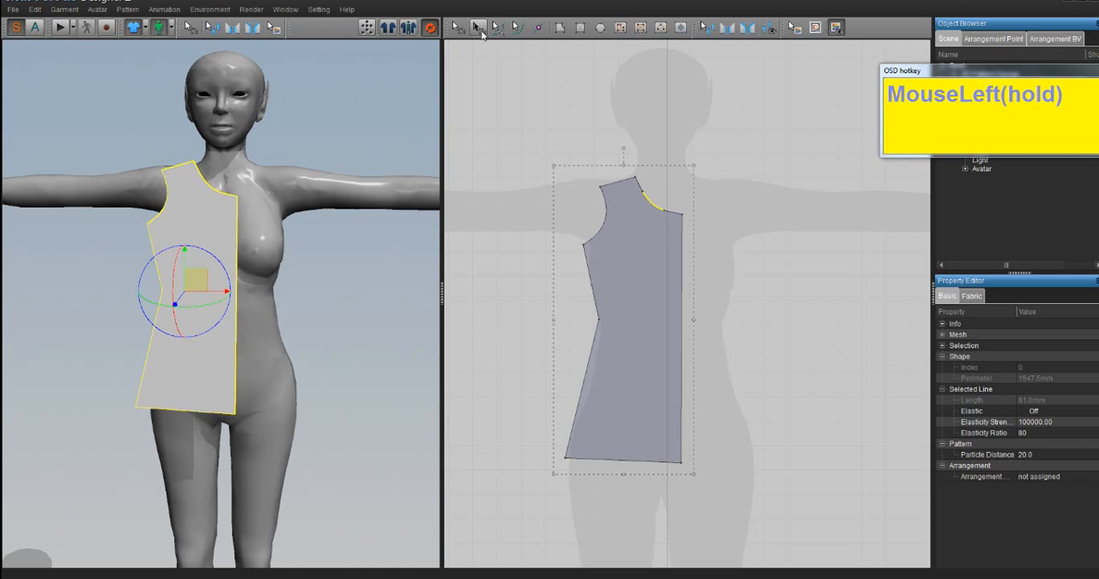
pyautogui.click(539, 28)
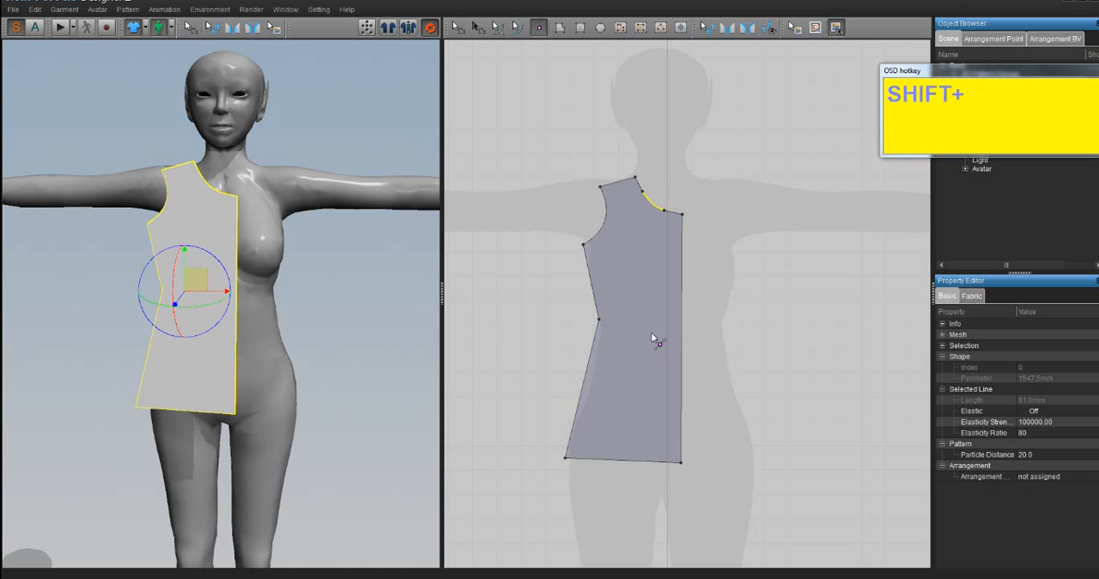
pyautogui.keyDown('shift'); pyautogui.moveTo(656, 339); pyautogui.dragTo(613, 310, button='middle'); pyautogui.keyUp('shift')
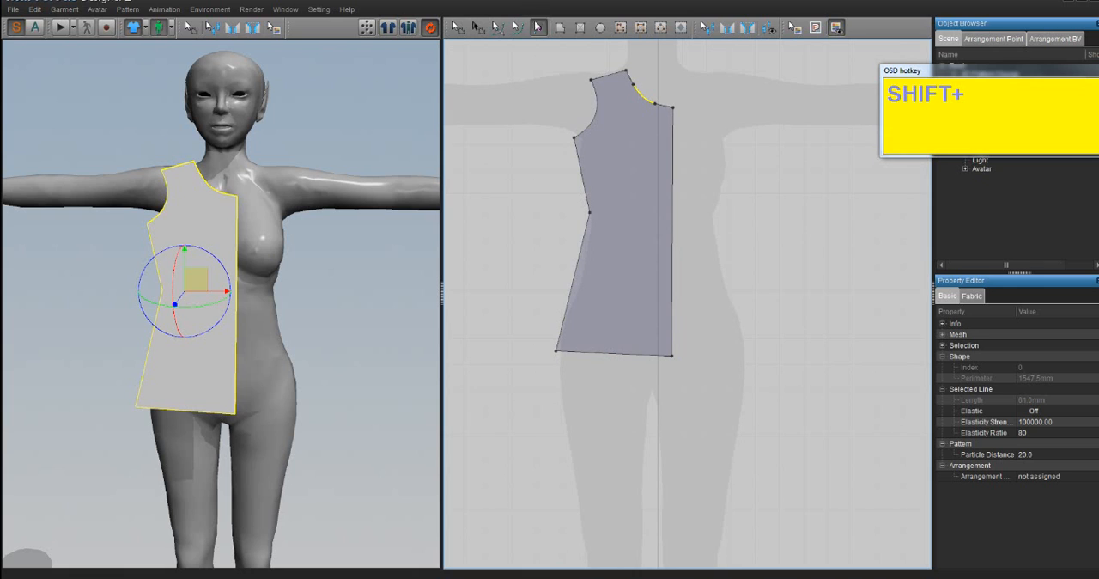
pyautogui.rightClick(578, 354)
pyautogui.moveTo(542, 169); pyautogui.dragTo(789, 200)
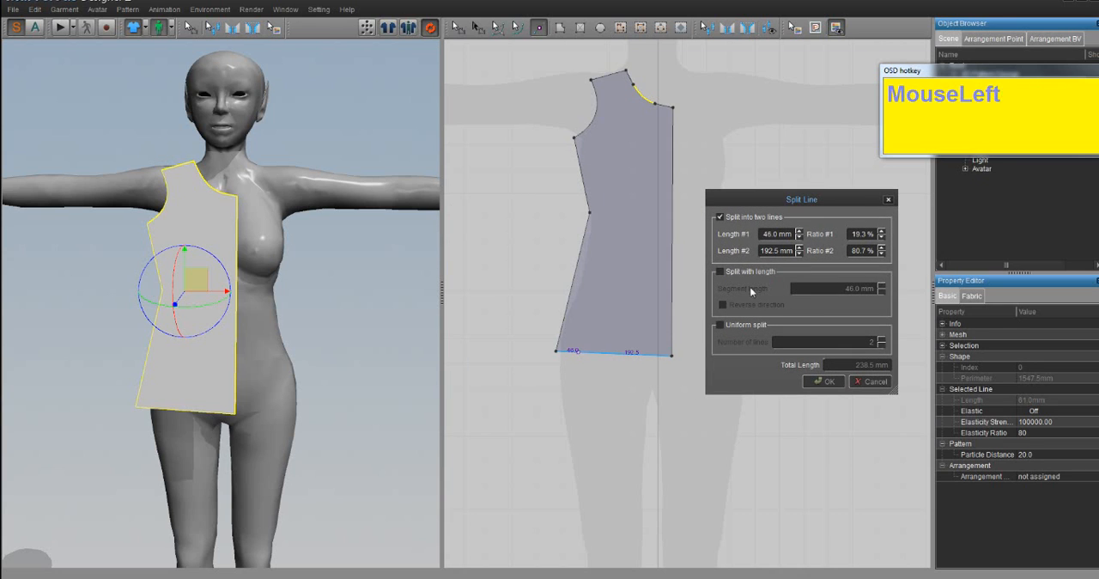
pyautogui.click(720, 271)
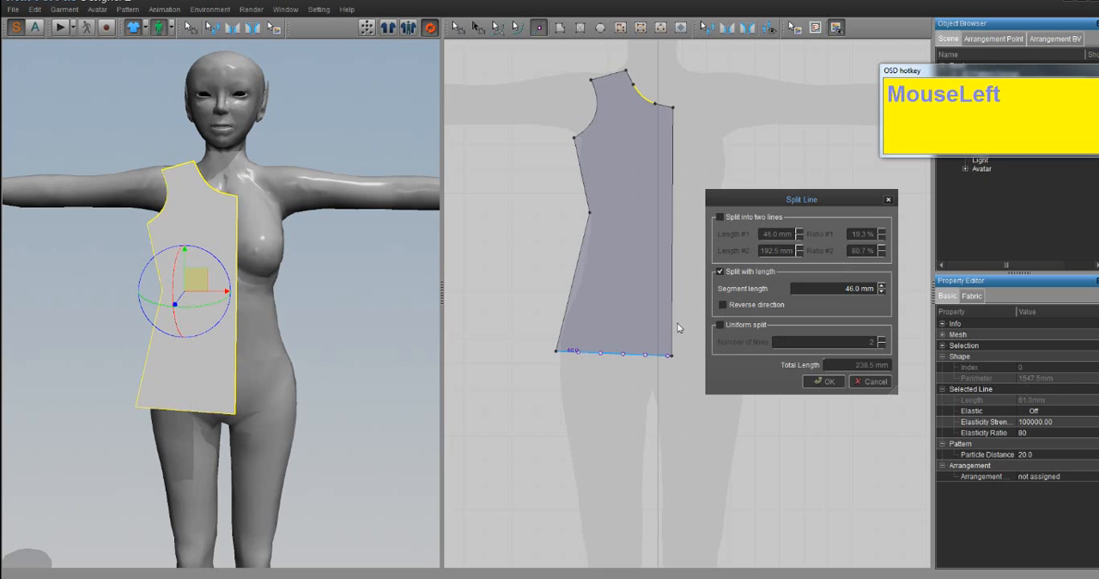
pyautogui.click(880, 285)
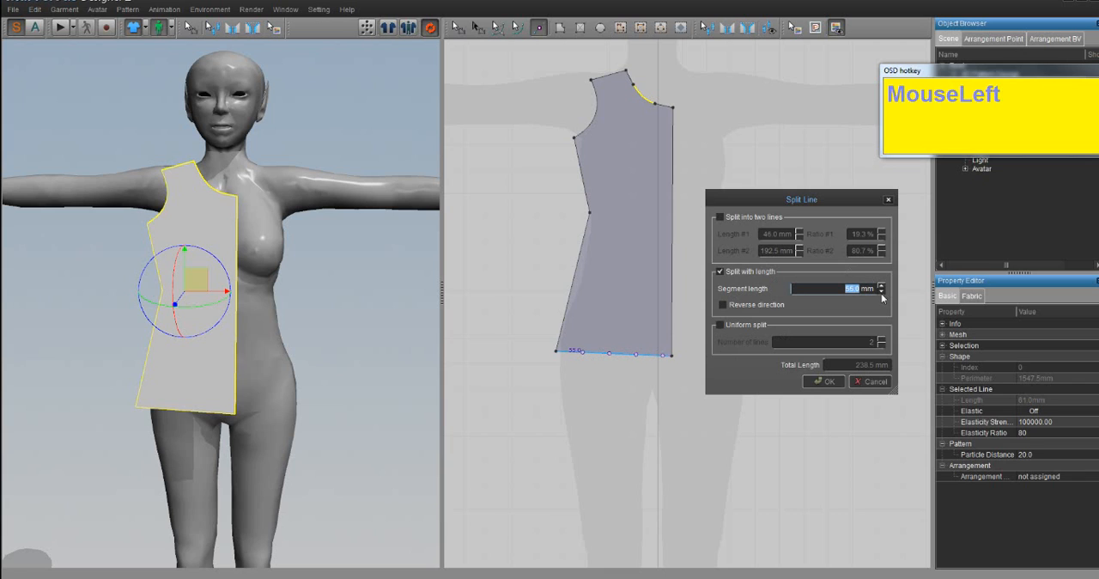
pyautogui.click(882, 293)
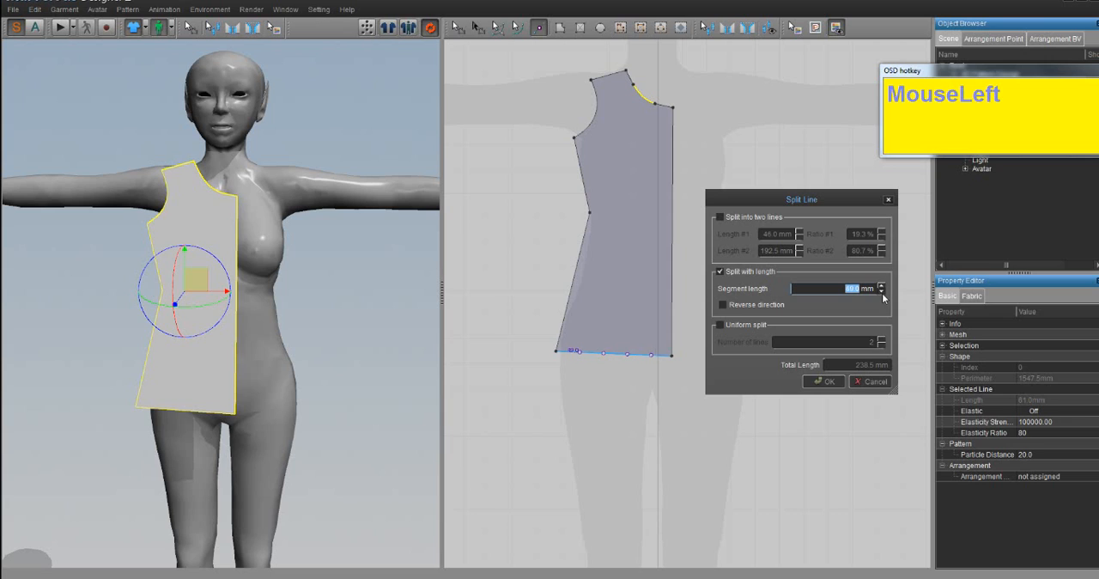
# - Try a uniform split of the hem edge with different line counts, ending at five, and cancel the split
pyautogui.click(721, 325)
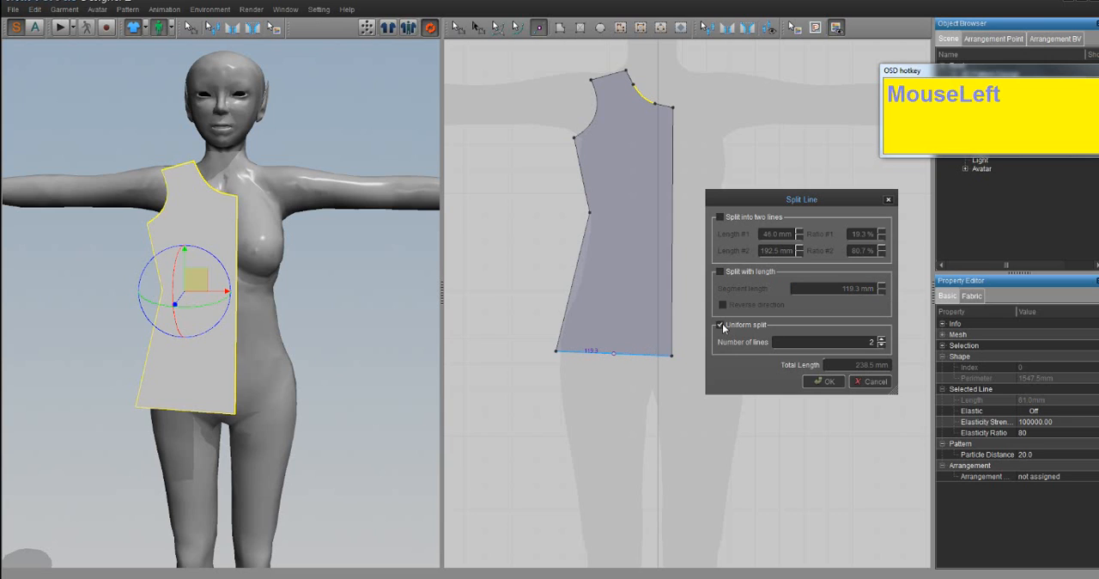
pyautogui.click(880, 339)
pyautogui.click(880, 340)
pyautogui.click(880, 339)
pyautogui.click(880, 340)
pyautogui.click(883, 347)
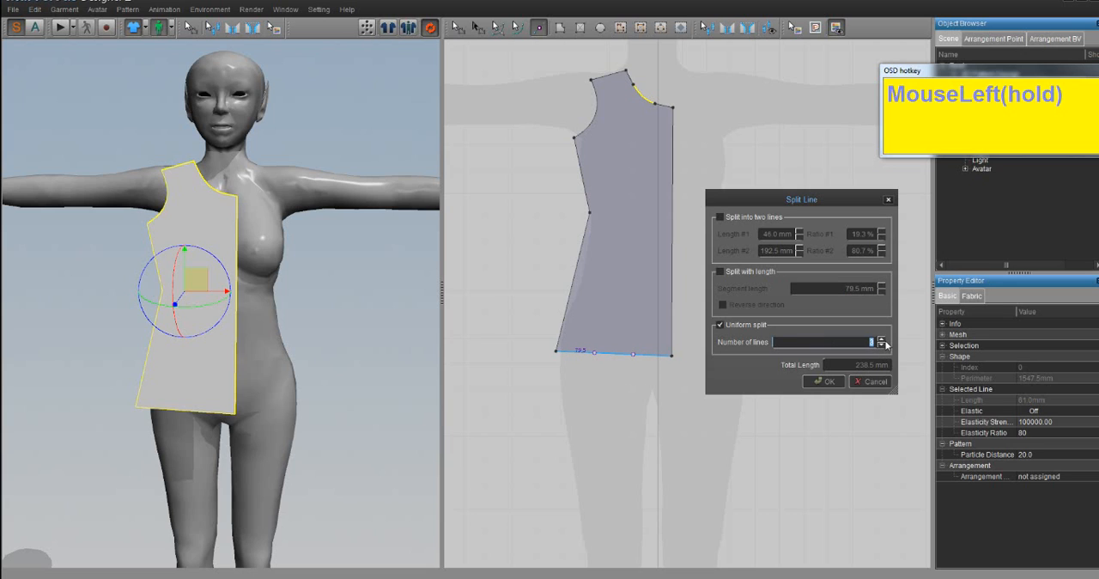
pyautogui.click(881, 341)
pyautogui.click(881, 340)
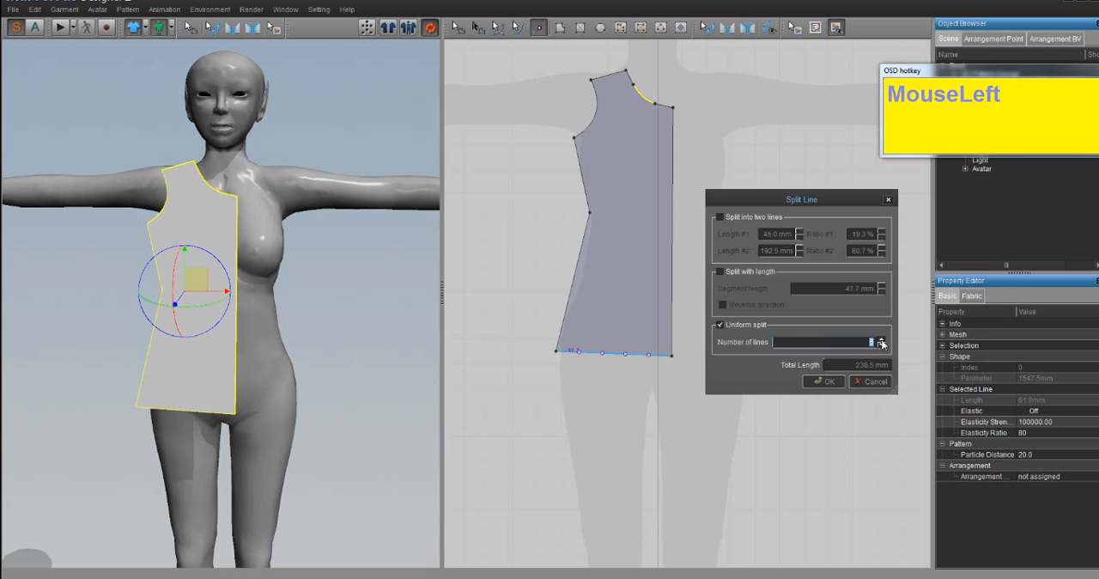
pyautogui.click(876, 381)
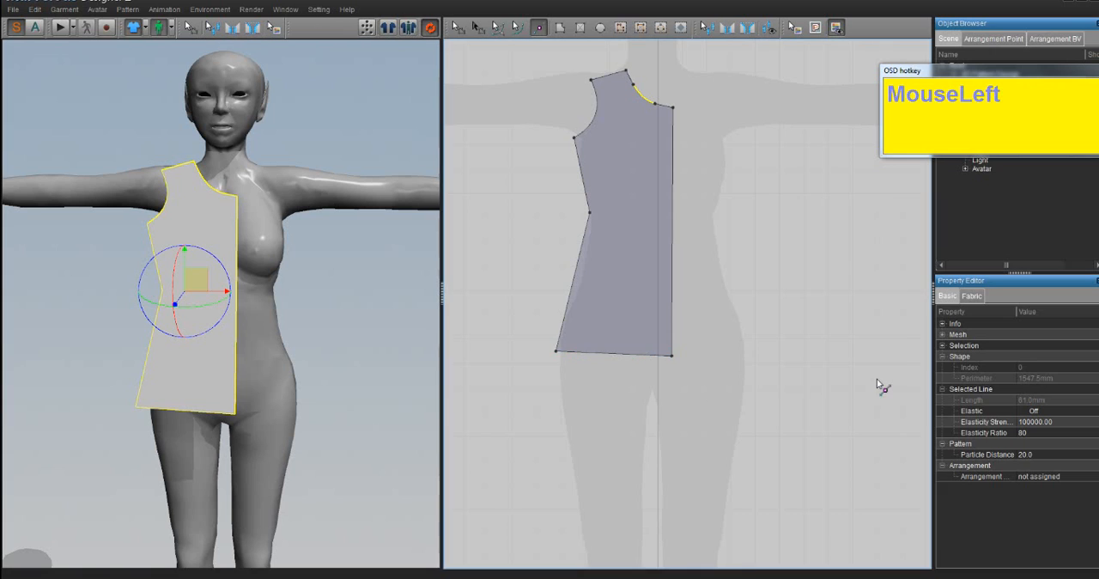
# - Move the half-bodice pattern so its centre-front edge lies on the avatar's vertical centre line, and deselect it
pyautogui.click(457, 27)
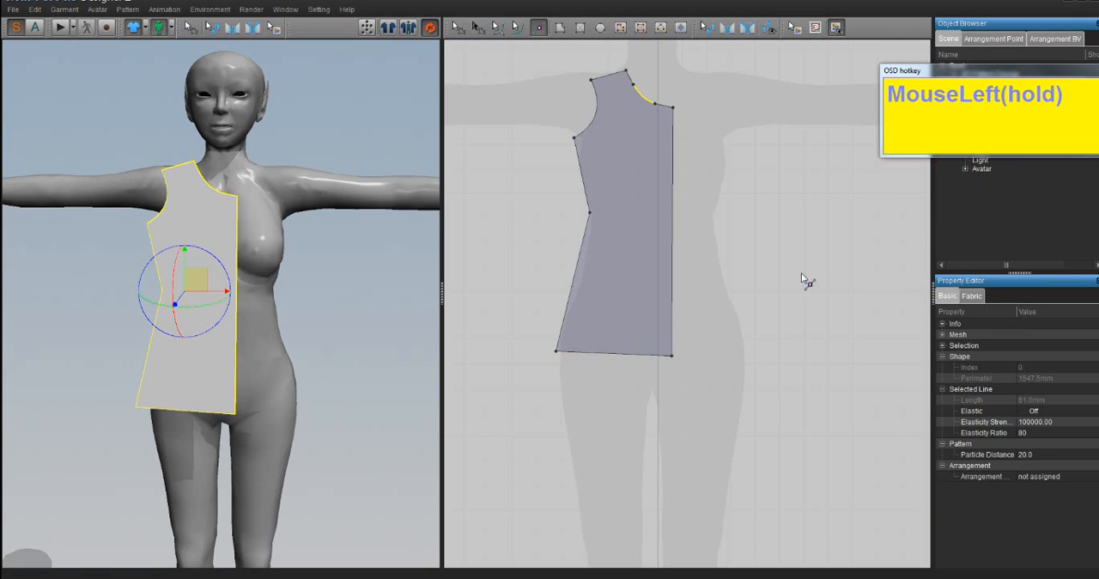
pyautogui.scroll(-2, 610, 267)
pyautogui.scroll(1, 609, 271)
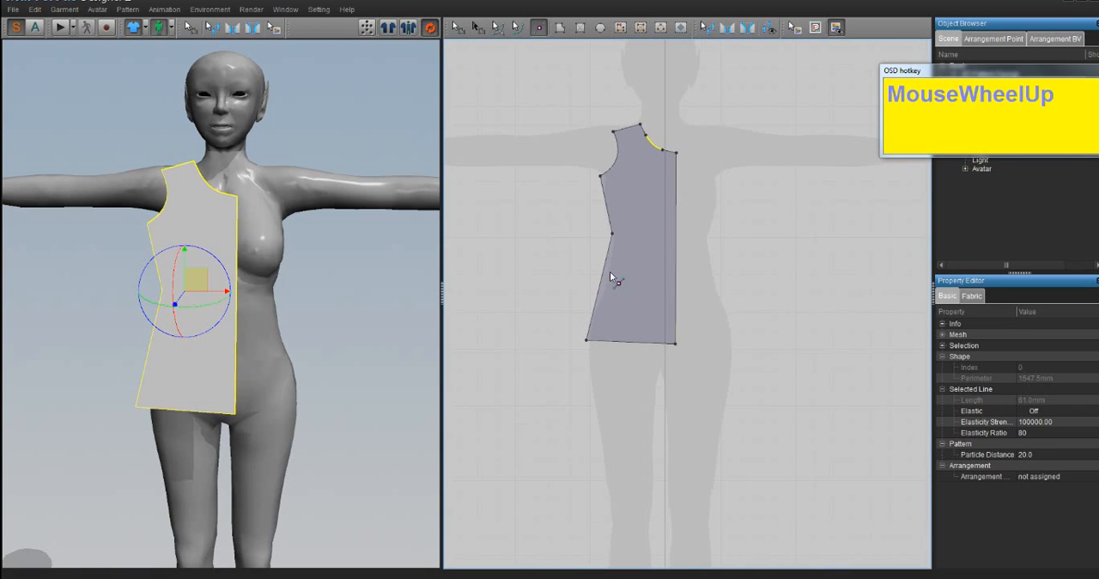
pyautogui.keyDown('shift'); pyautogui.moveTo(633, 216); pyautogui.dragTo(620, 233, button='middle'); pyautogui.keyUp('shift')
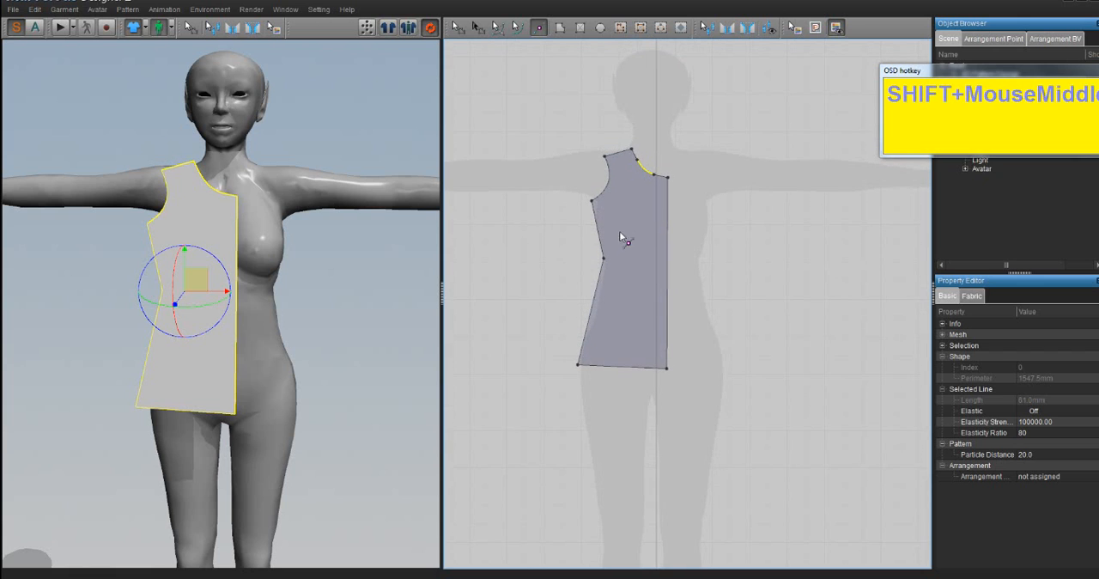
pyautogui.click(458, 27)
pyautogui.click(661, 268)
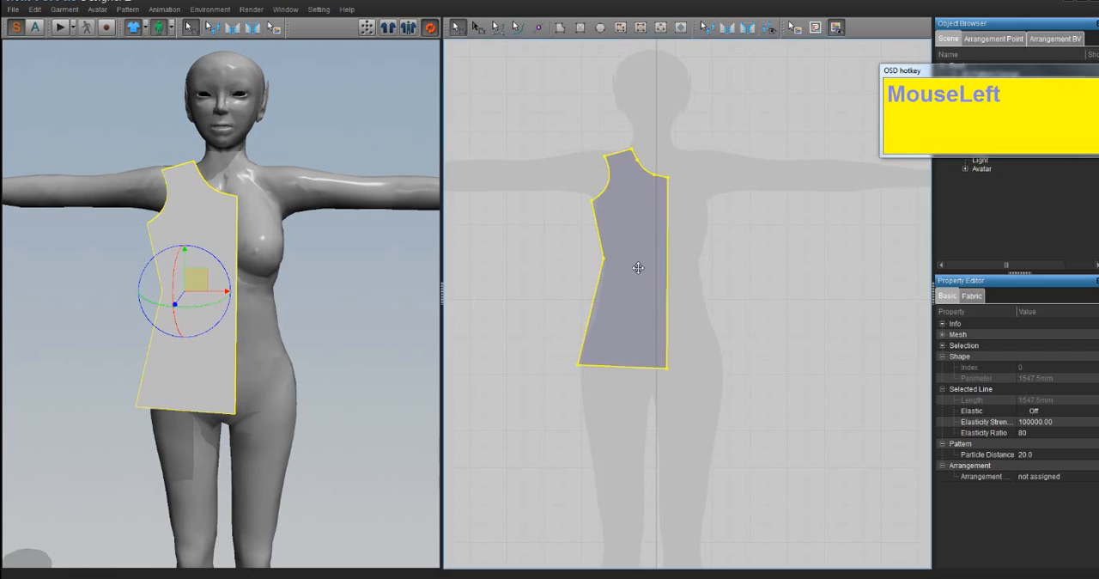
pyautogui.moveTo(636, 265); pyautogui.dragTo(629, 258)
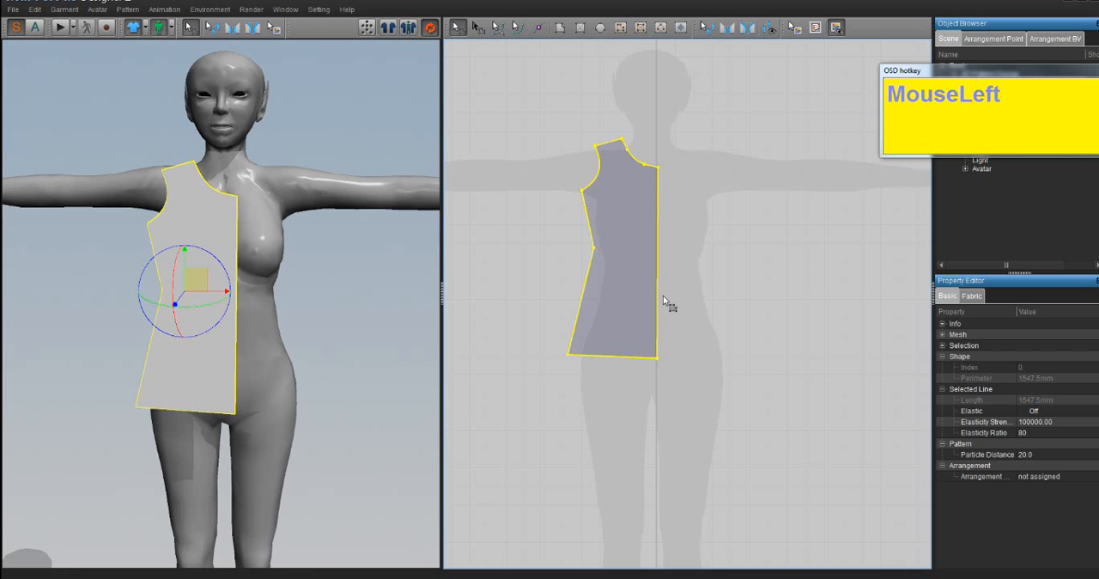
pyautogui.click(758, 304)
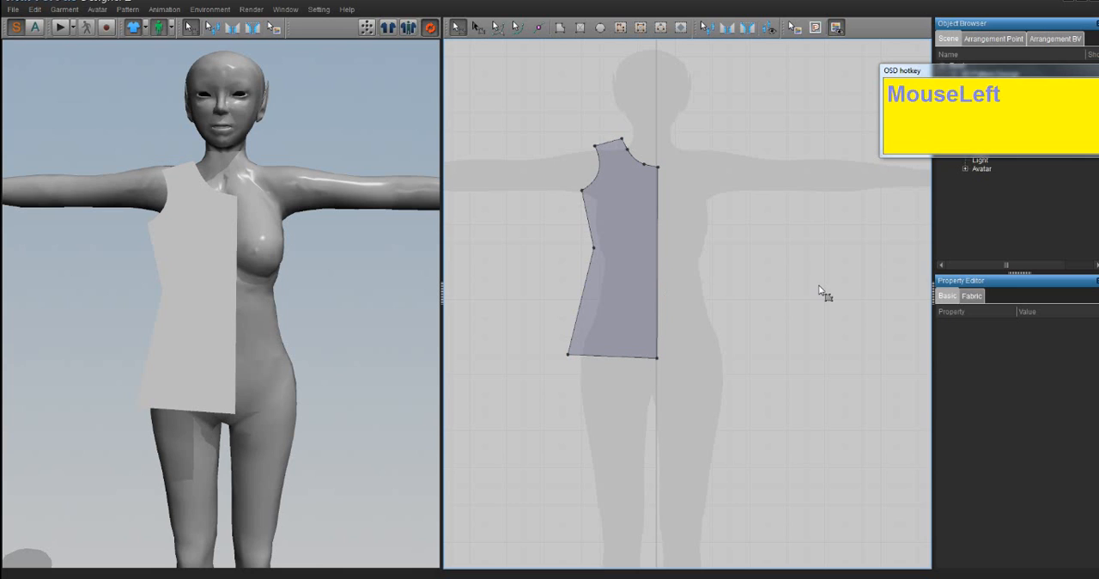
# - Unfold the half-bodice across its centre-front edge into a full symmetrical front and nudge the piece slightly downward
pyautogui.click(659, 199)
pyautogui.rightClick(659, 198)
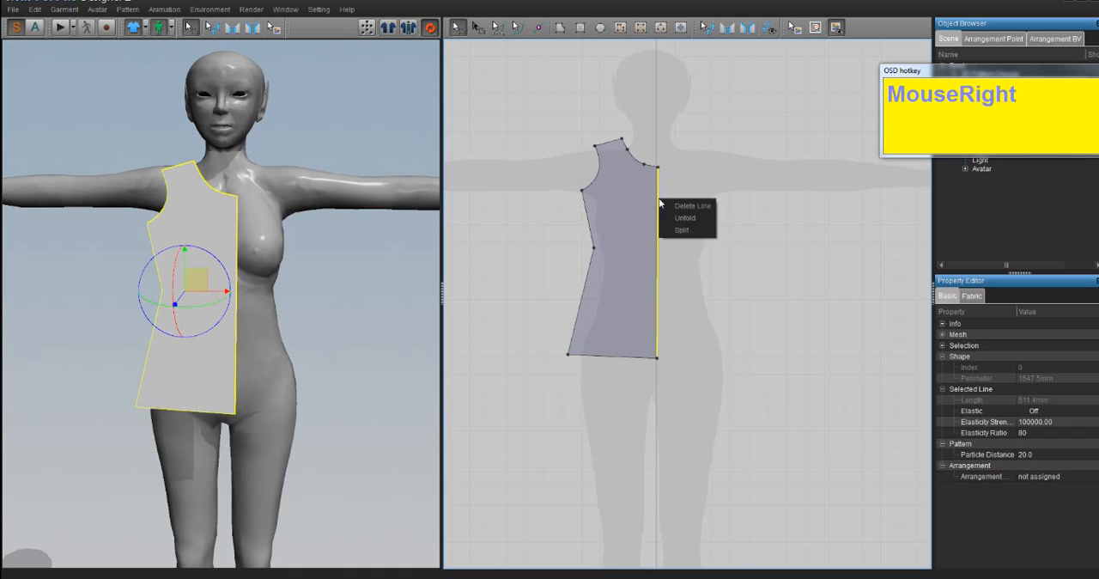
pyautogui.click(683, 218)
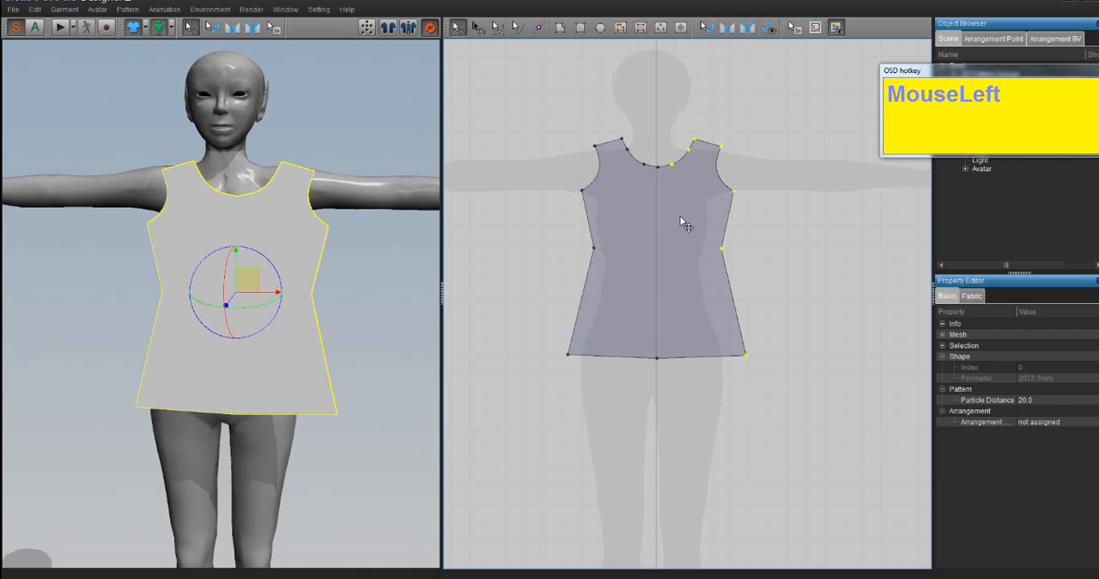
pyautogui.click(659, 275)
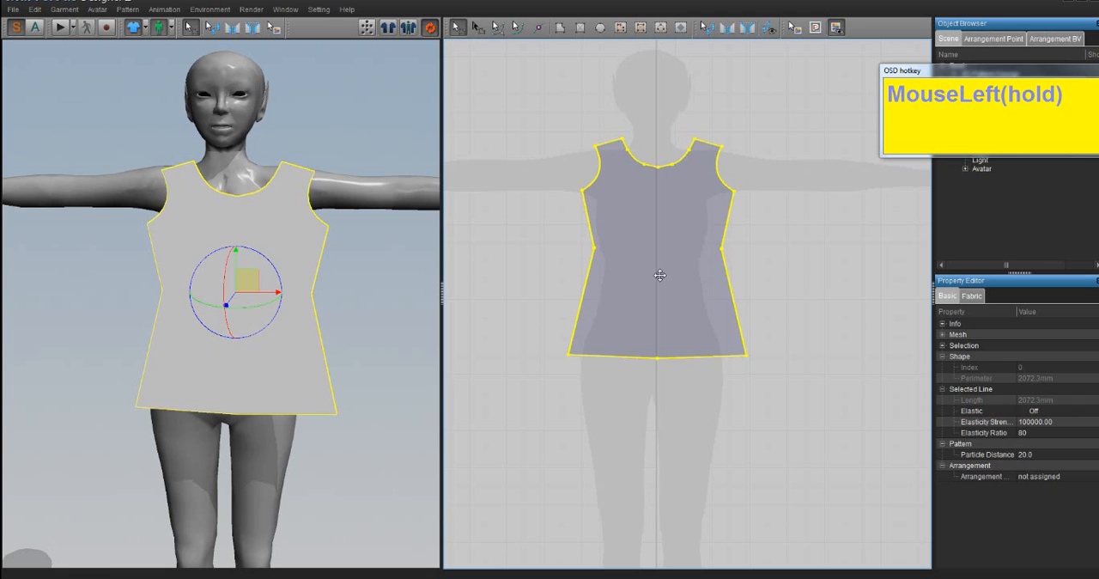
pyautogui.click(785, 309)
# - Delete the whole unfolded bodice pattern from the 2D pattern area
pyautogui.click(672, 272)
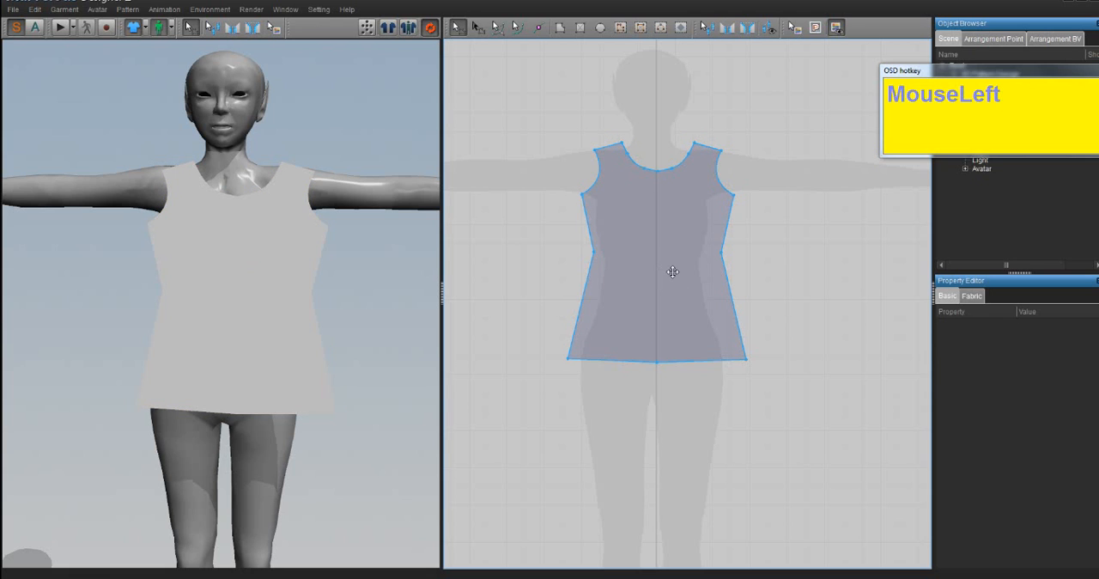
pyautogui.click(681, 263)
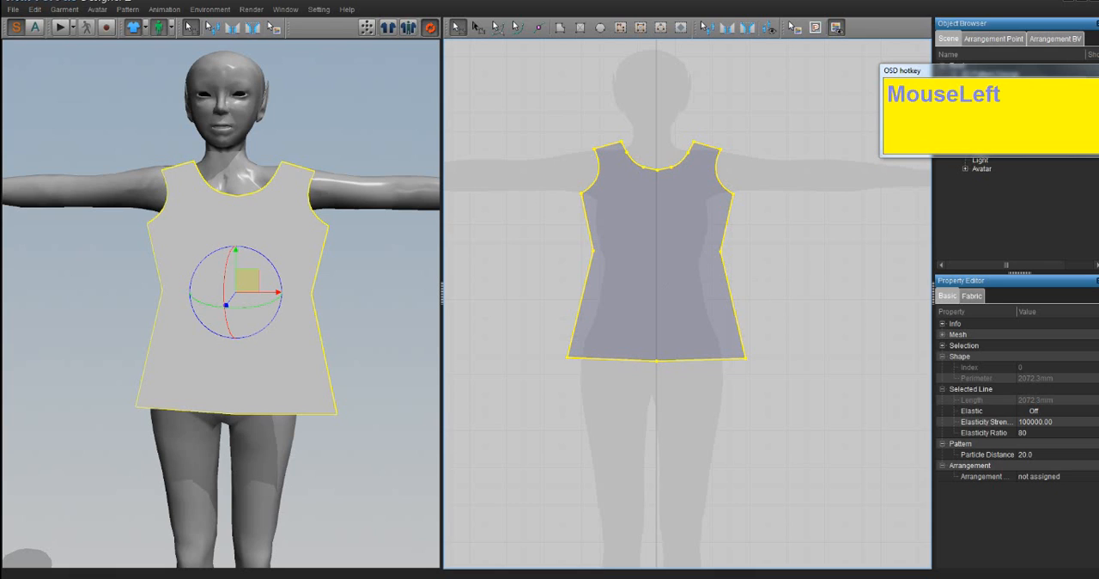
pyautogui.press('Delete')
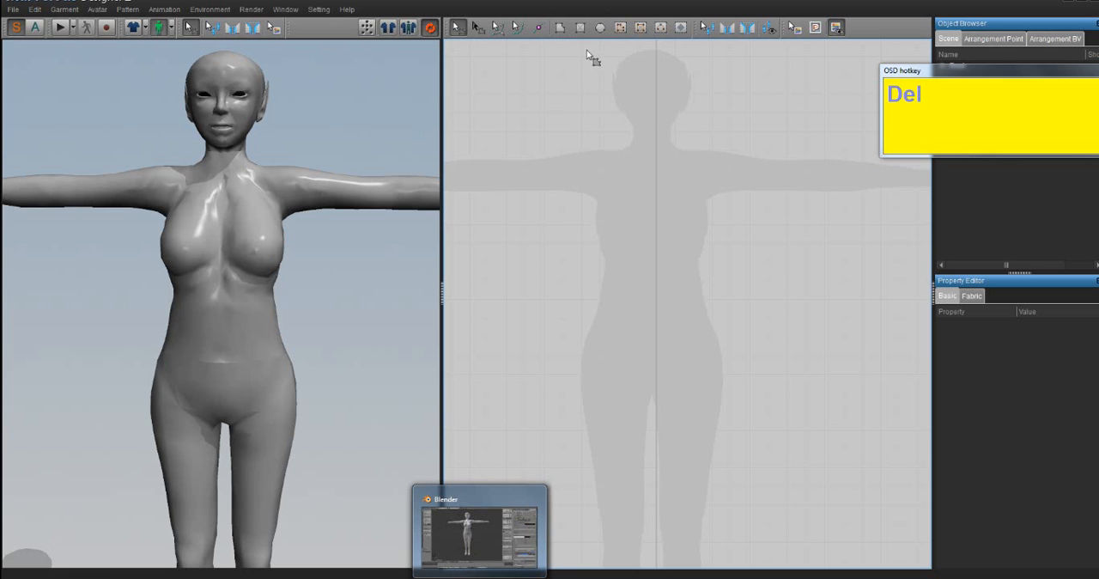
pyautogui.click(560, 31)
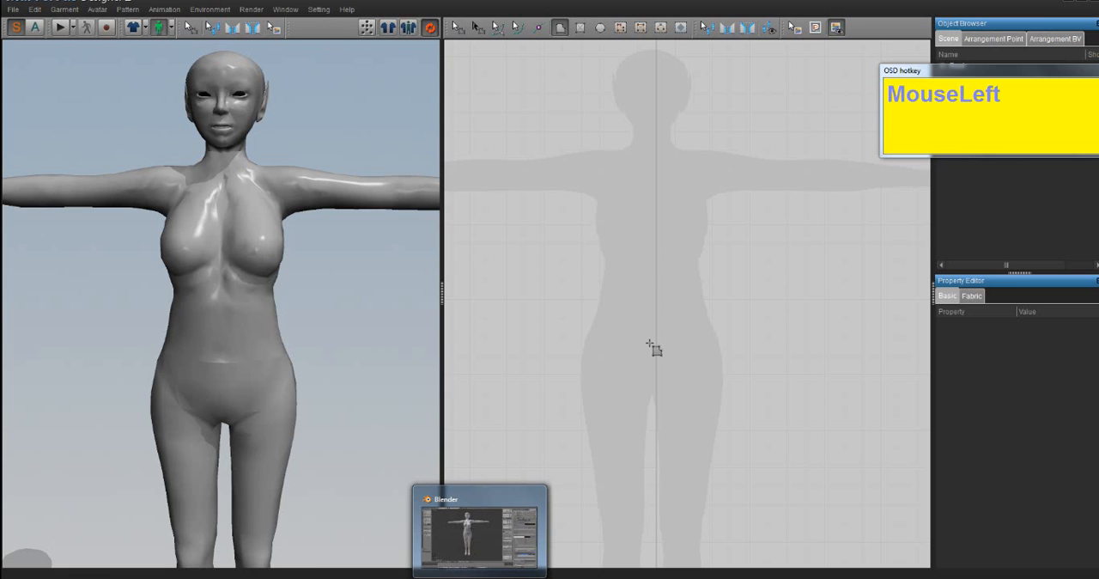
pyautogui.click(656, 151)
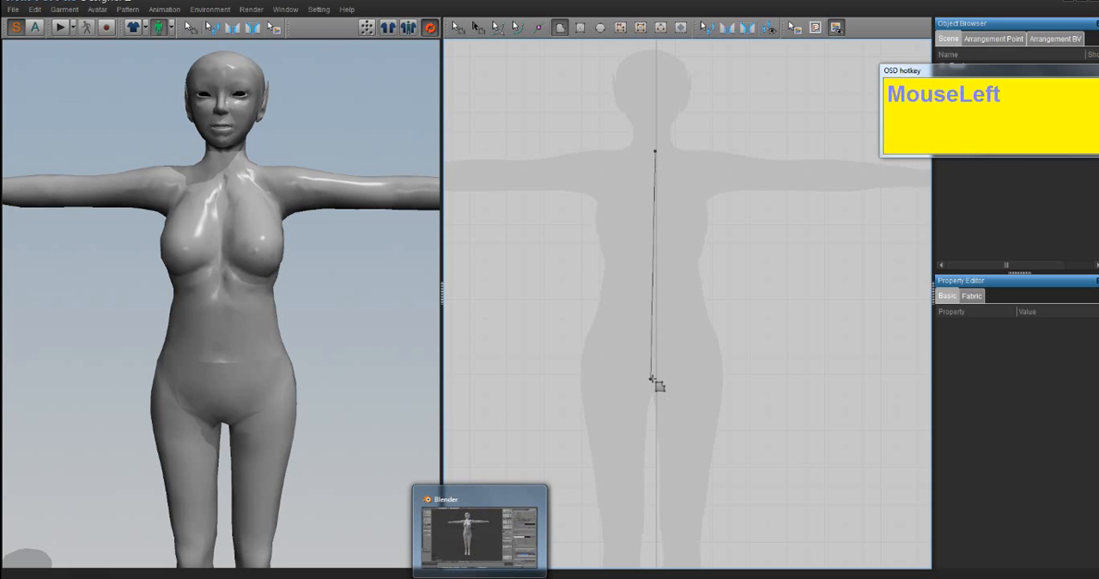
pyautogui.click(651, 378)
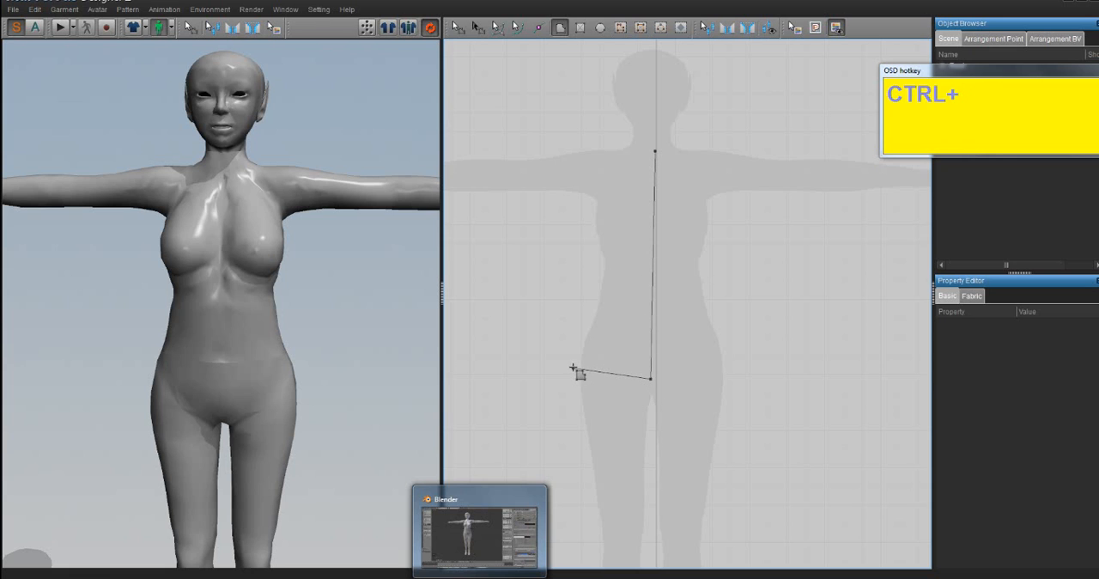
pyautogui.hotkey('ctrl', 'z')
pyautogui.press('Delete')
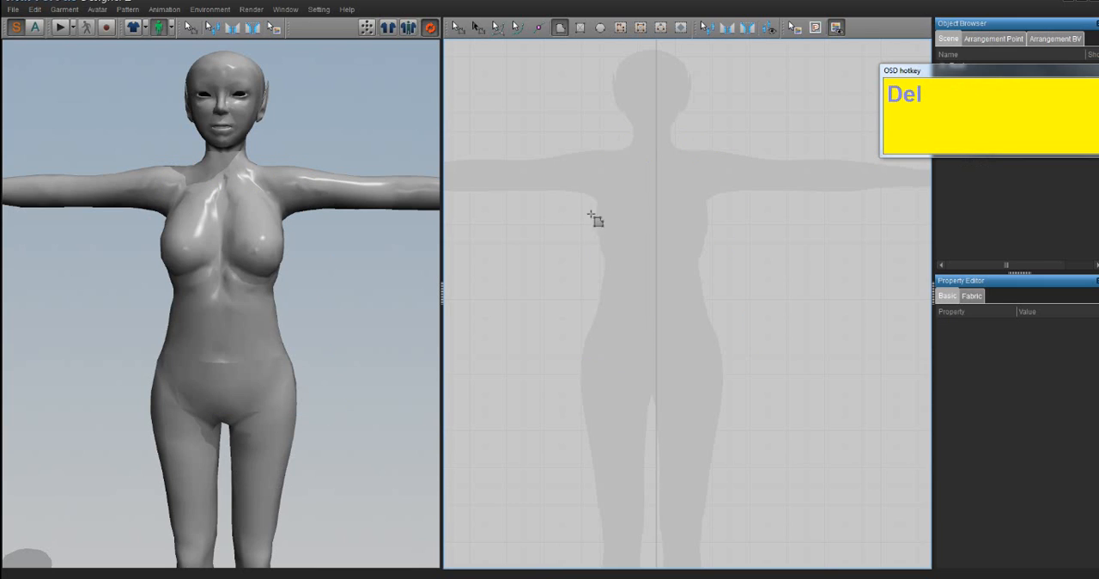
pyautogui.click(655, 152)
pyautogui.press('shift')
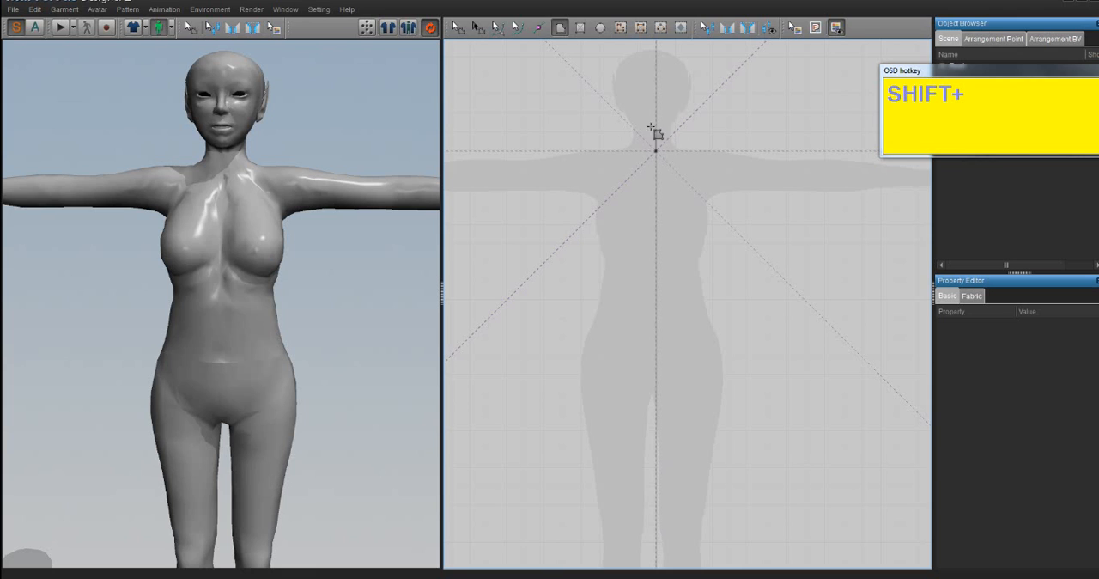
pyautogui.click(656, 379)
pyautogui.click(574, 378)
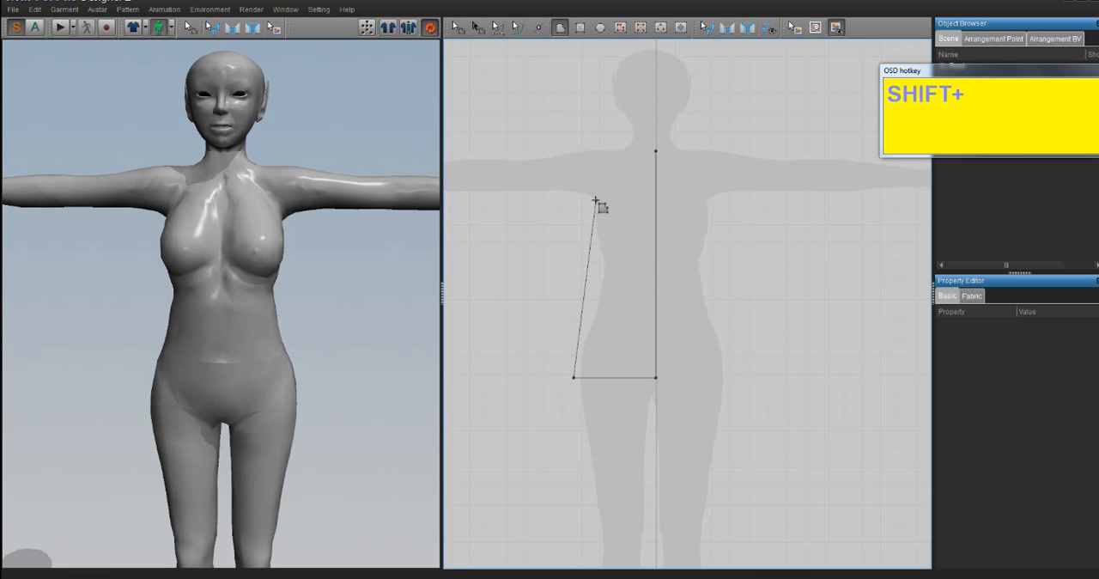
pyautogui.keyDown('shift'); pyautogui.click(597, 203); pyautogui.keyUp('shift')
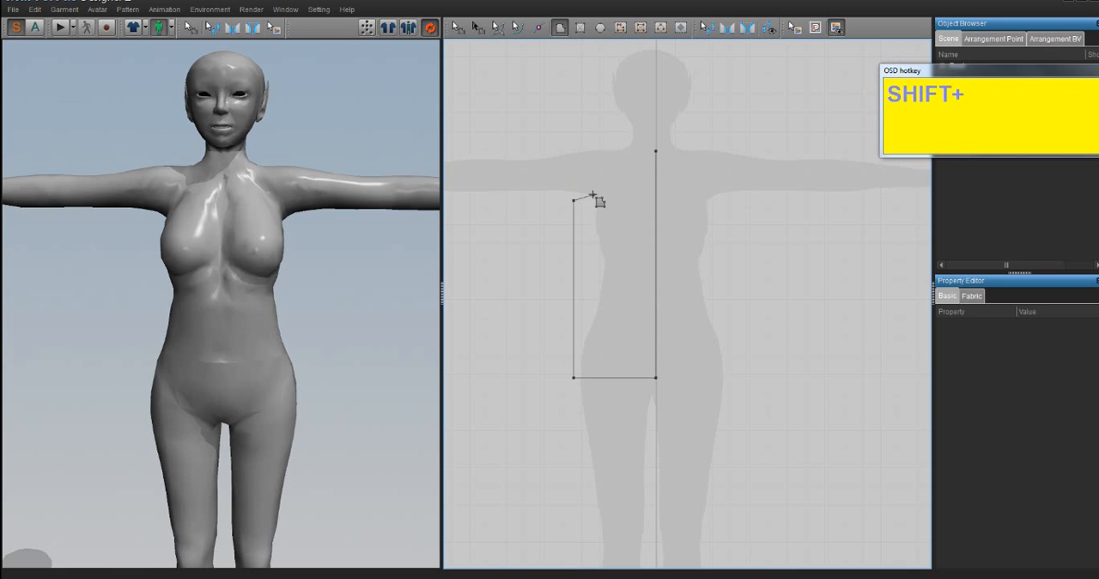
pyautogui.hotkey('ctrl', 'z')
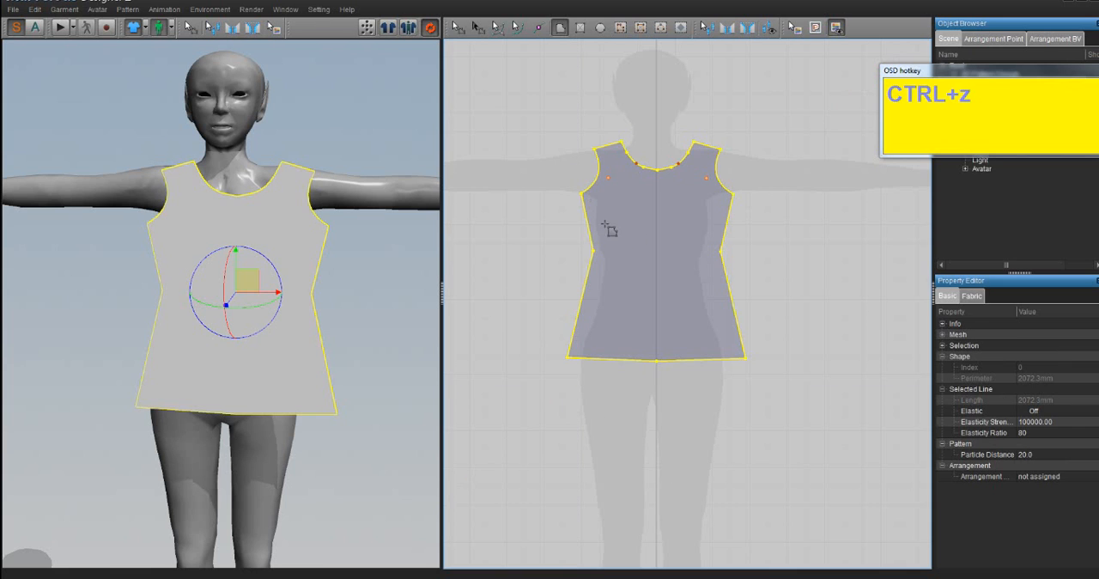
pyautogui.press('Delete')
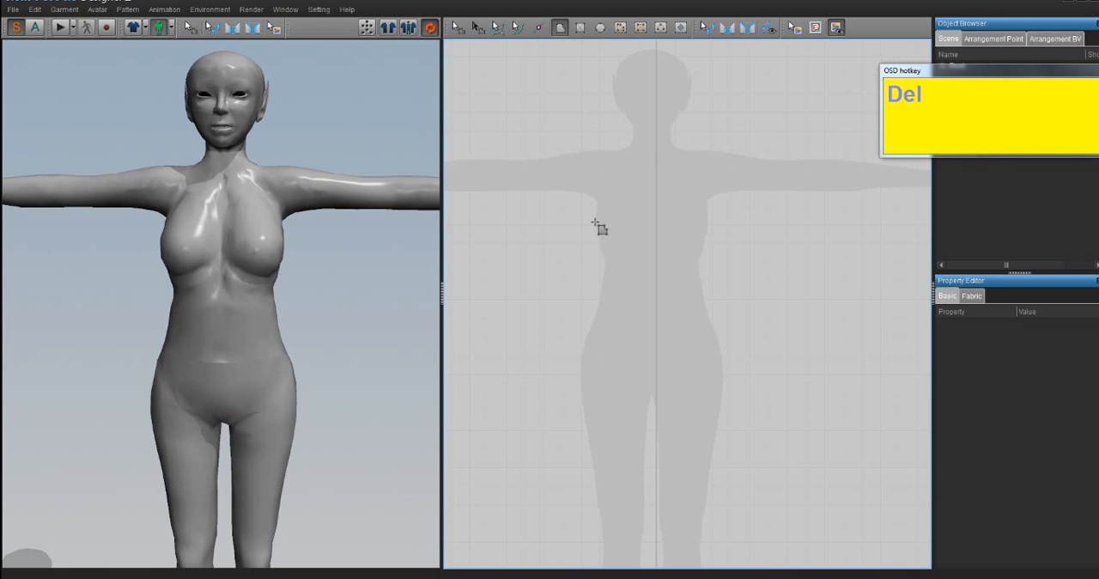
# - Draw a closed half-bodice polygon over one side of the avatar silhouette, with a straight vertical centre-front edge, waist, underarm and shoulder points
pyautogui.click(655, 149)
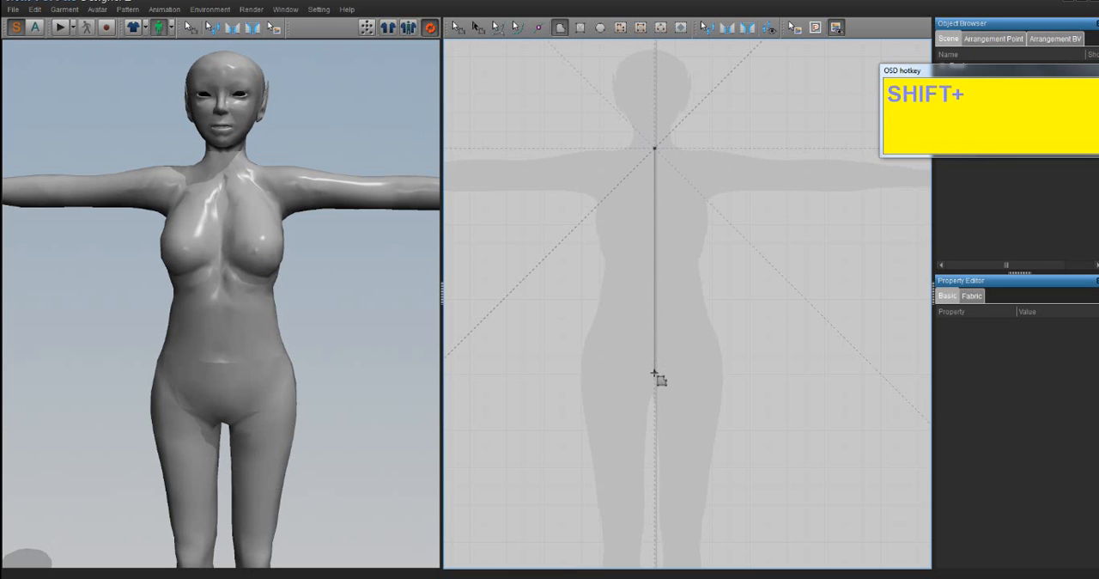
pyautogui.keyDown('shift'); pyautogui.click(654, 378); pyautogui.keyUp('shift')
pyautogui.click(579, 378)
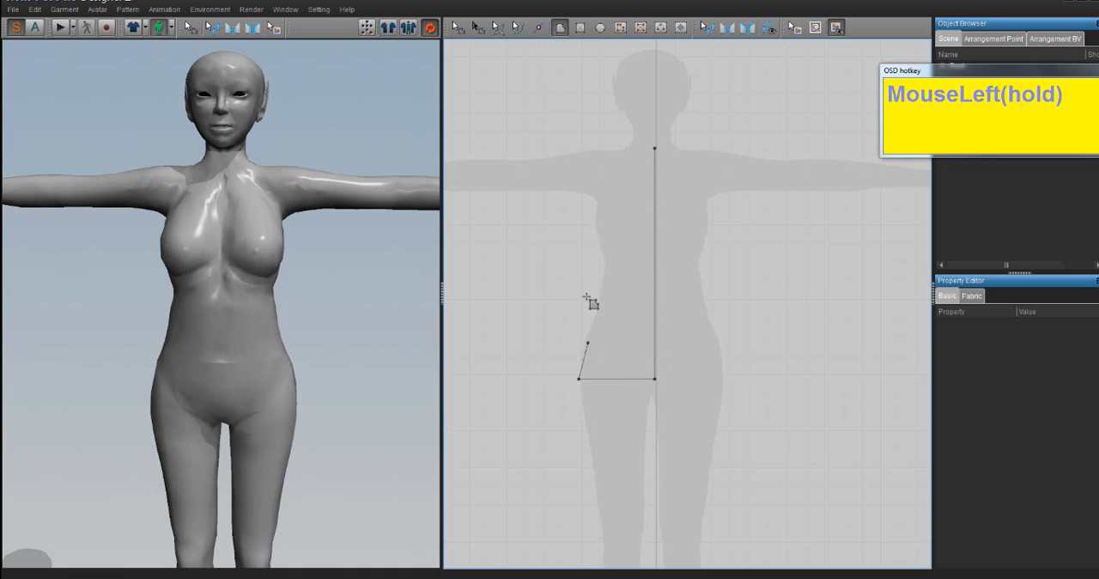
pyautogui.click(597, 264)
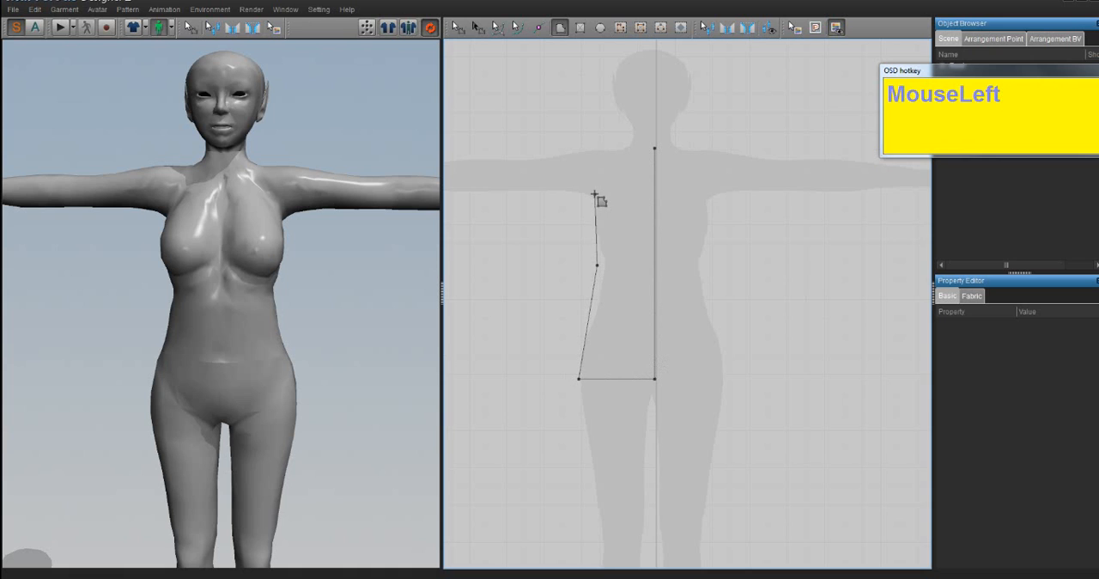
pyautogui.click(595, 194)
pyautogui.click(596, 150)
pyautogui.moveTo(623, 149); pyautogui.dragTo(653, 149)
pyautogui.click(656, 150)
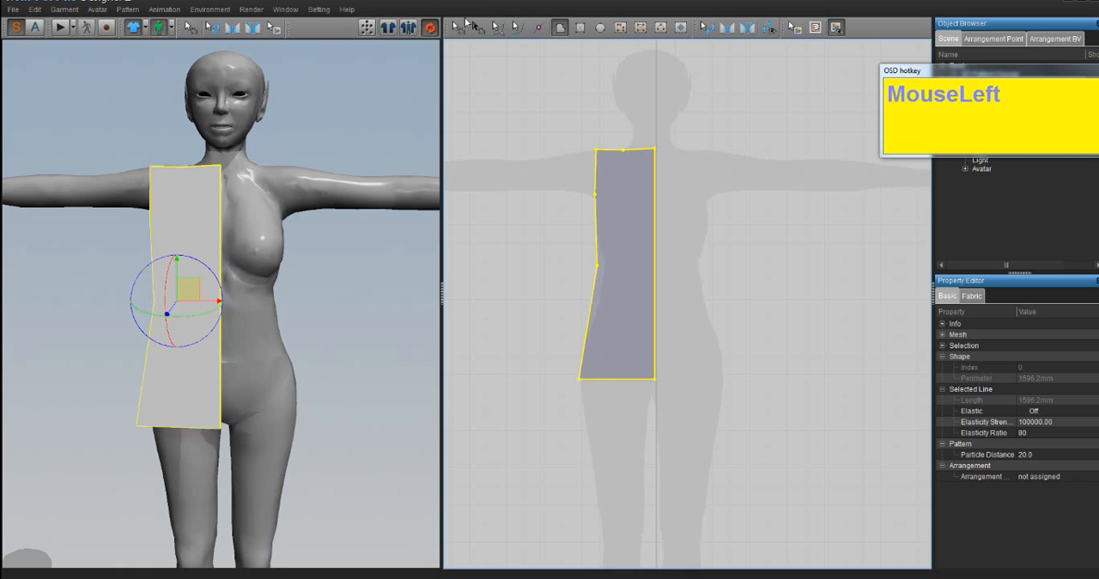
# - Unfold the new half-bodice across its centre-front edge into a full symmetrical piece and deselect it
pyautogui.click(459, 26)
pyautogui.click(679, 199)
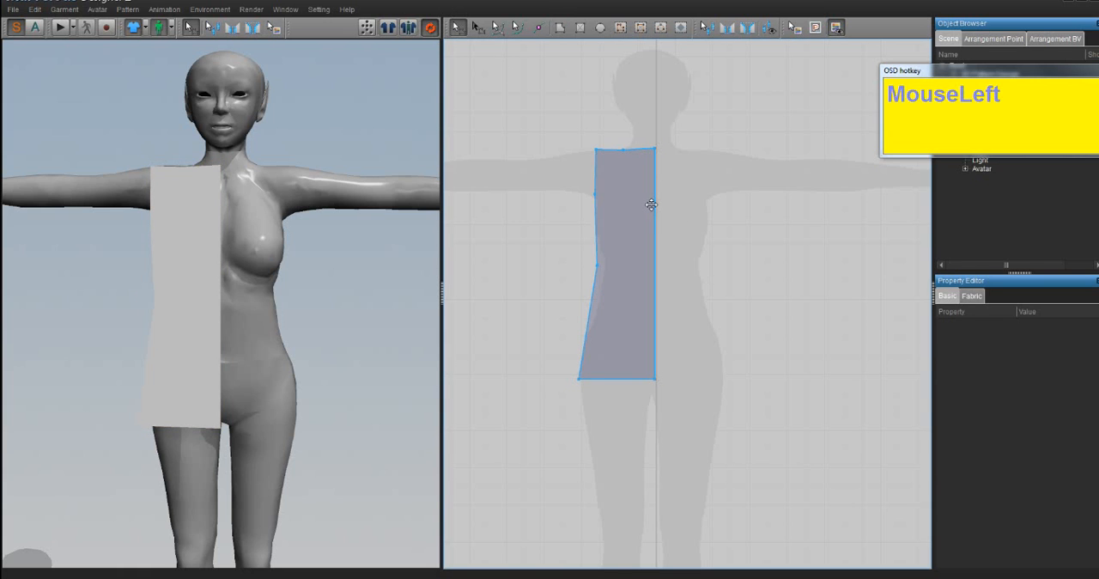
pyautogui.click(652, 208)
pyautogui.rightClick(658, 214)
pyautogui.click(673, 221)
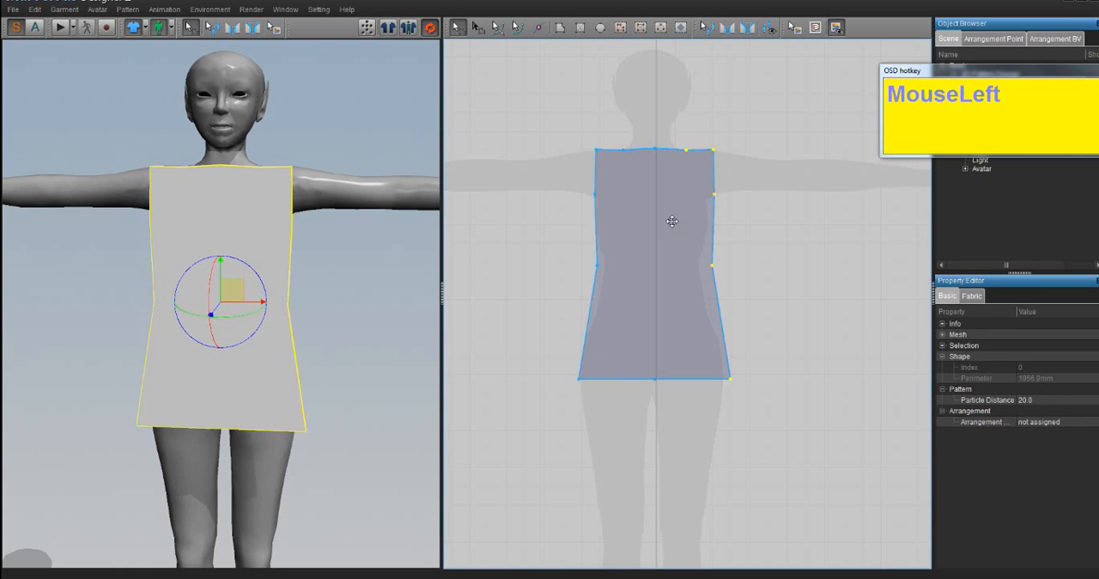
pyautogui.click(829, 185)
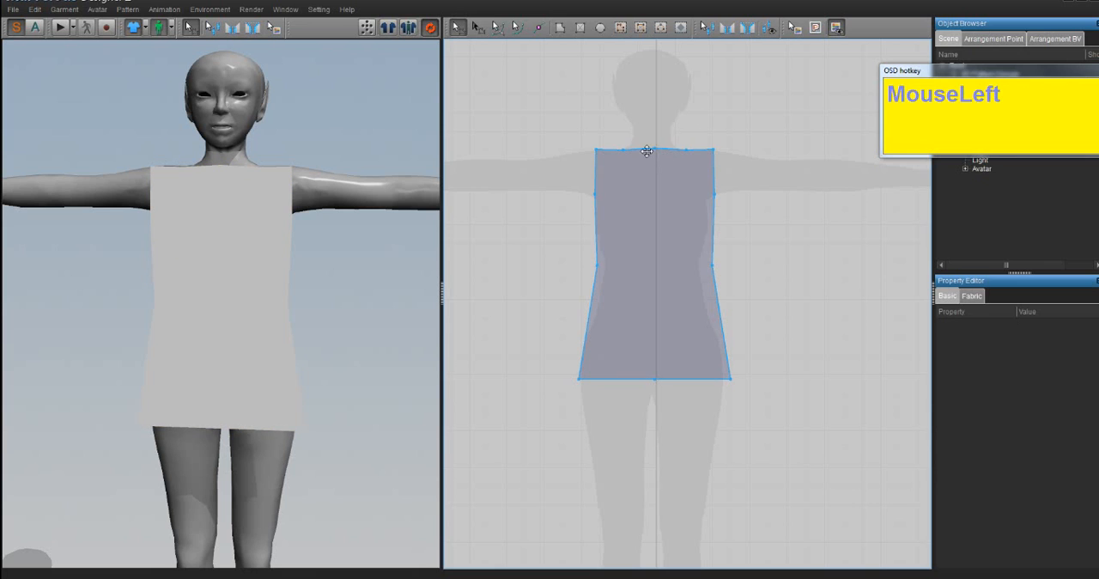
# - Lower the centre neckline point to form a V-neck and delete the centre point of the hem
pyautogui.moveTo(655, 150); pyautogui.dragTo(656, 179)
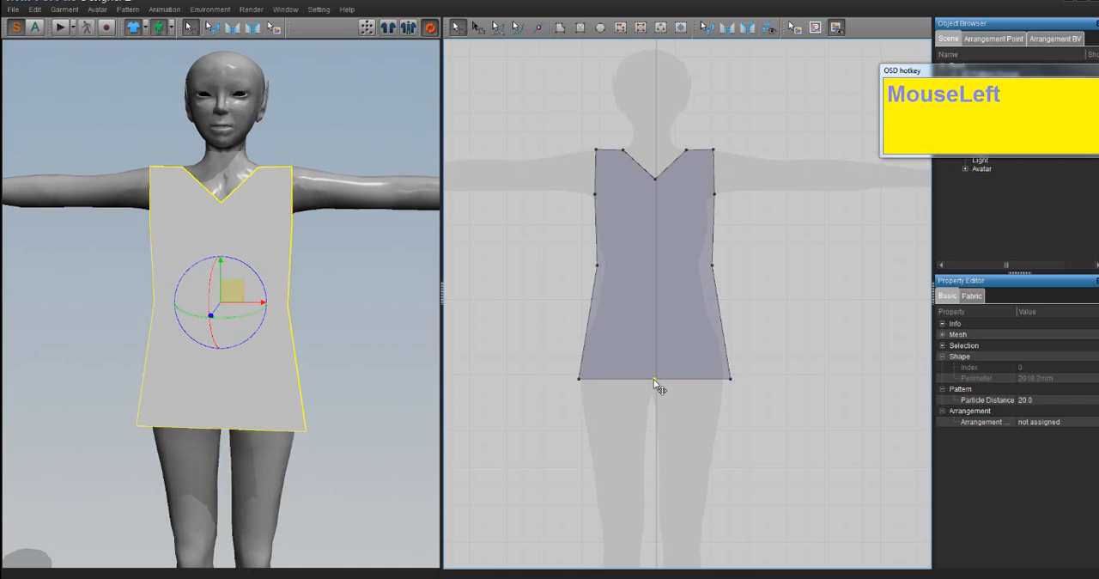
pyautogui.press('Delete')
pyautogui.click(652, 252)
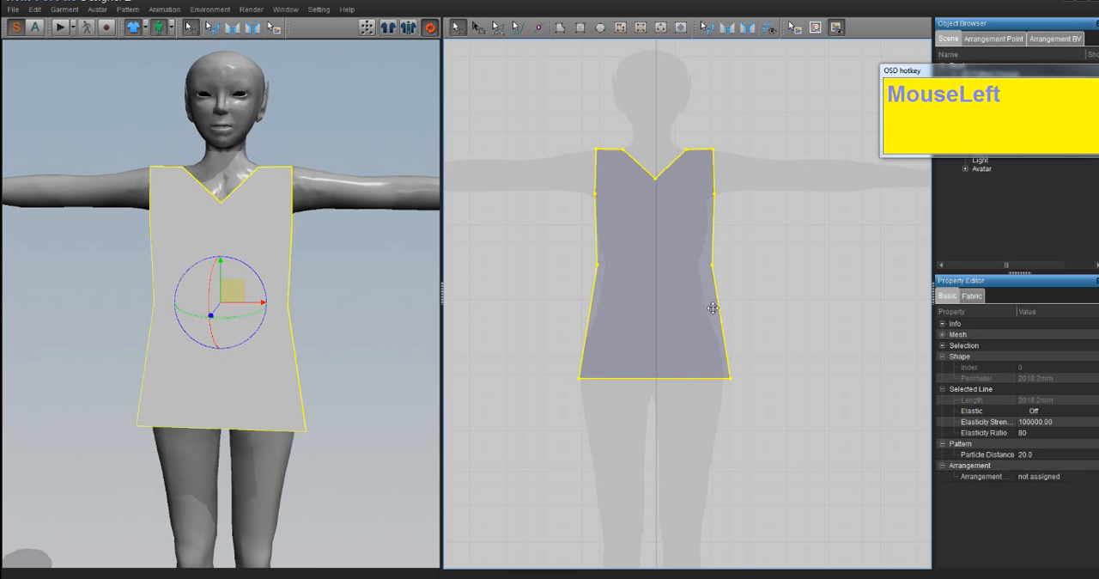
# - Copy the V-neck bodice piece and mirror-paste the duplicate beside it, to the right of the avatar silhouette
pyautogui.scroll(-2, 206, 238)
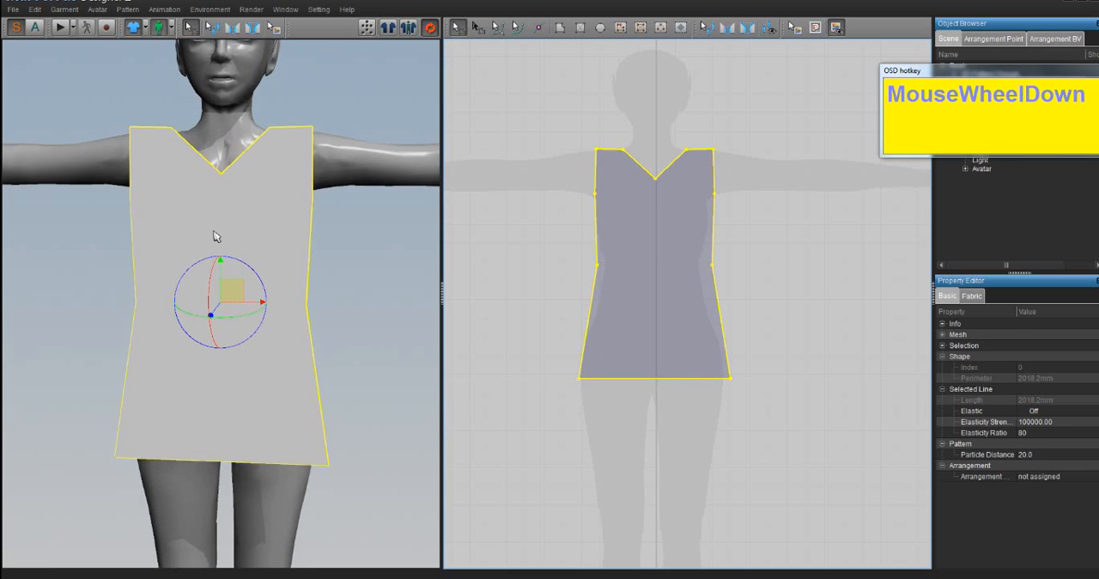
pyautogui.scroll(3, 256, 251)
pyautogui.moveTo(393, 354); pyautogui.dragTo(645, 255, button='right')
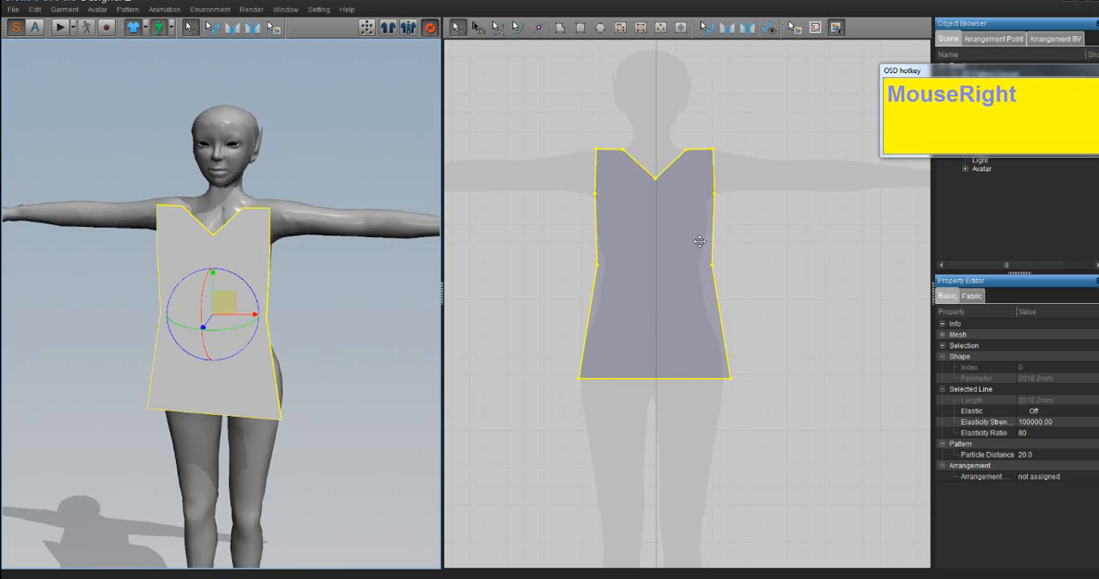
pyautogui.click(659, 242)
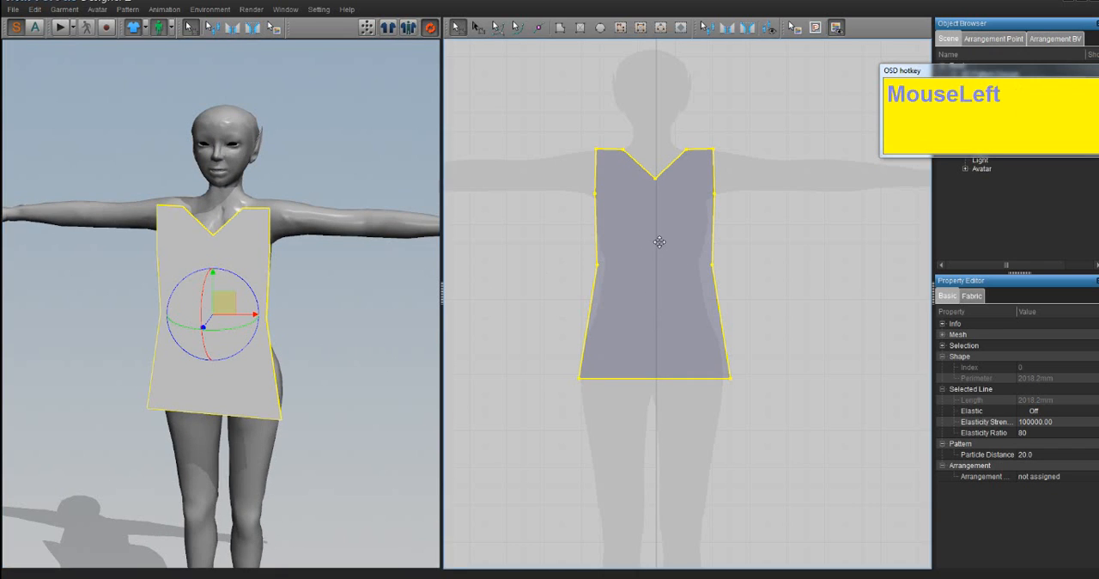
pyautogui.press('ctrl')
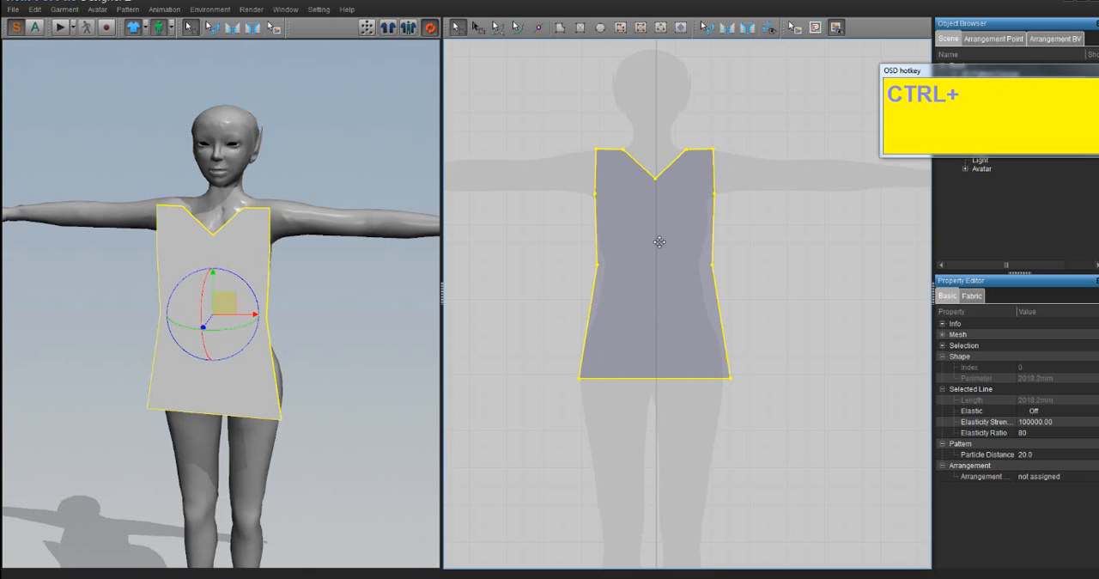
pyautogui.rightClick(773, 253)
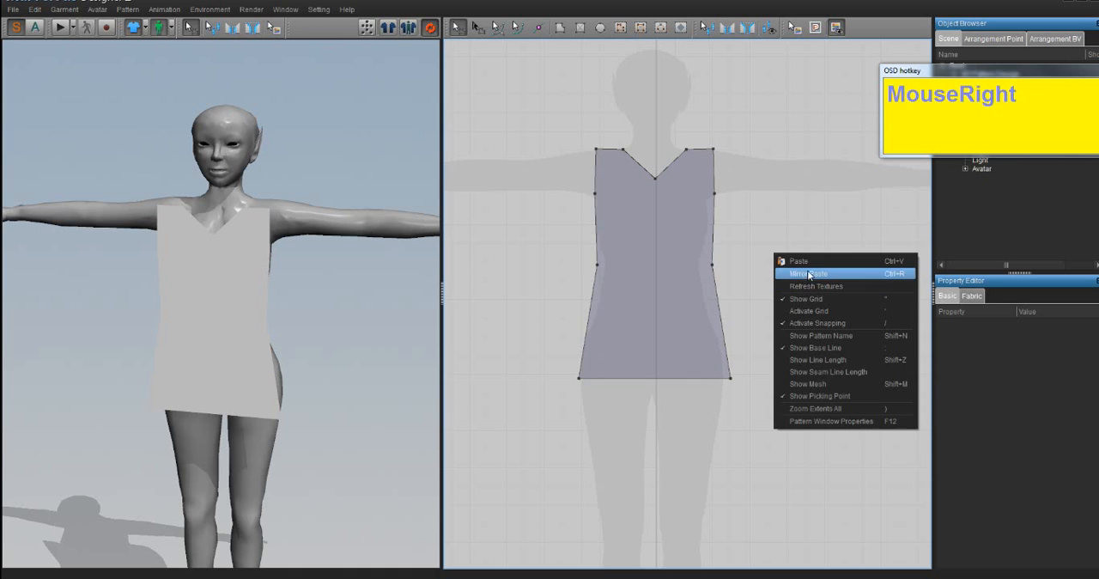
pyautogui.click(809, 274)
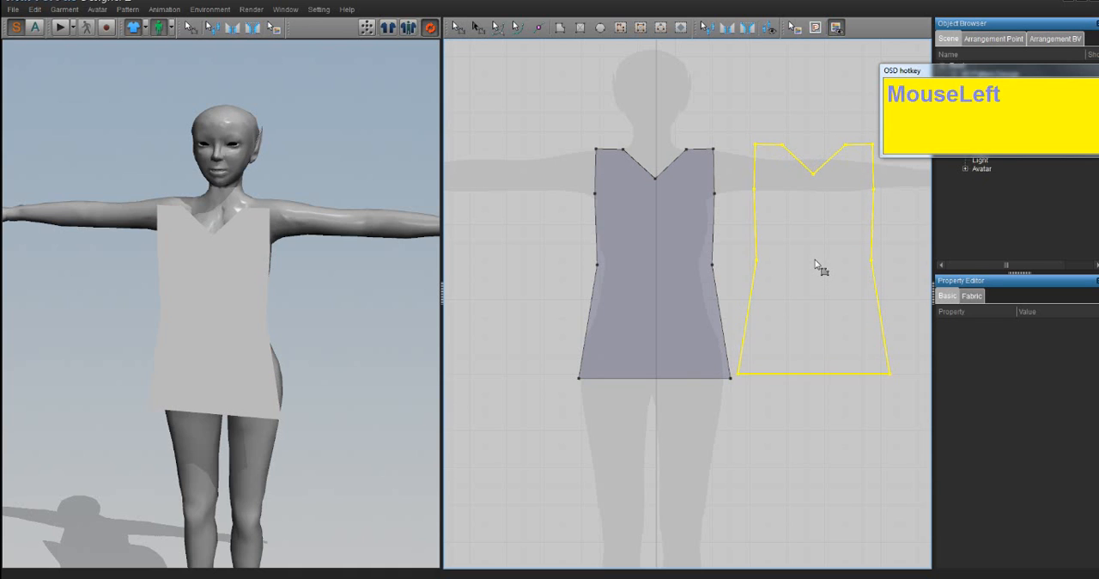
pyautogui.click(818, 263)
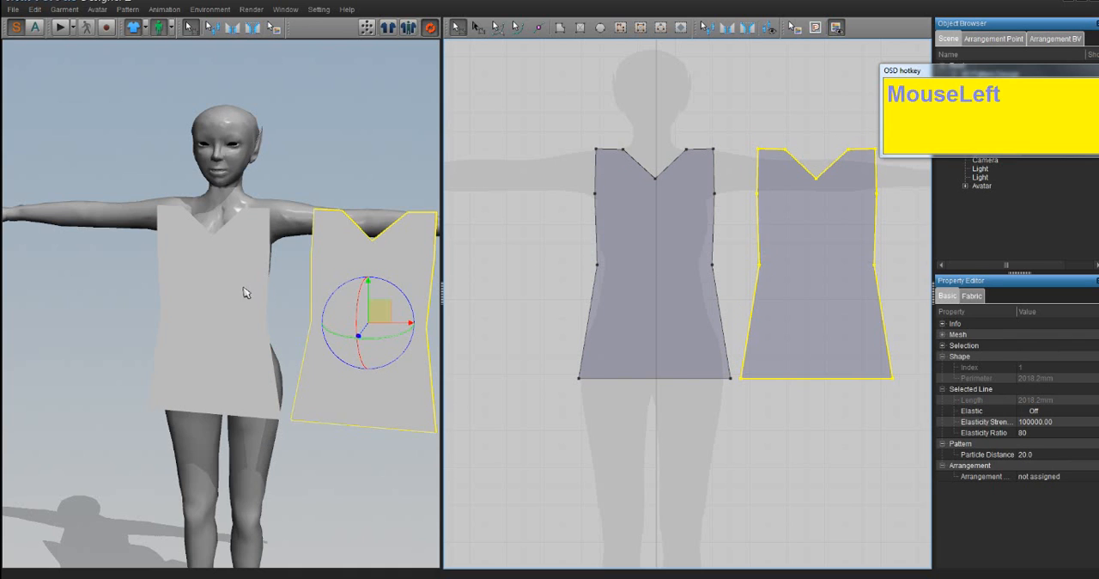
# - Examine both bodice pieces from the front in the 3D view, selecting each one in turn
pyautogui.moveTo(312, 184); pyautogui.dragTo(342, 304, button='right')
pyautogui.scroll(2, 253, 296)
pyautogui.moveTo(279, 243); pyautogui.dragTo(332, 255, button='right')
pyautogui.click(205, 265)
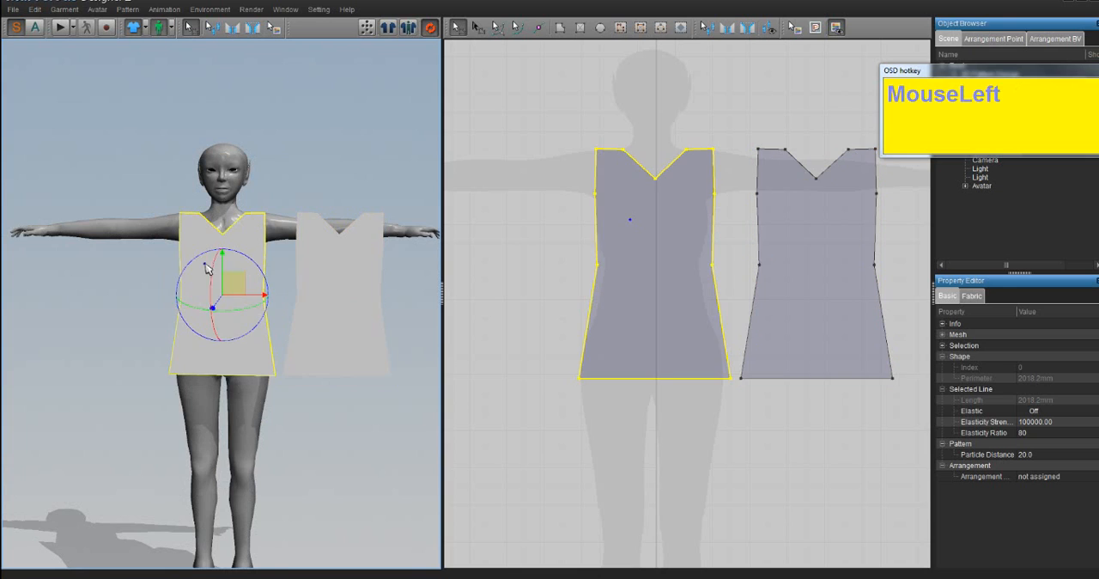
pyautogui.click(359, 274)
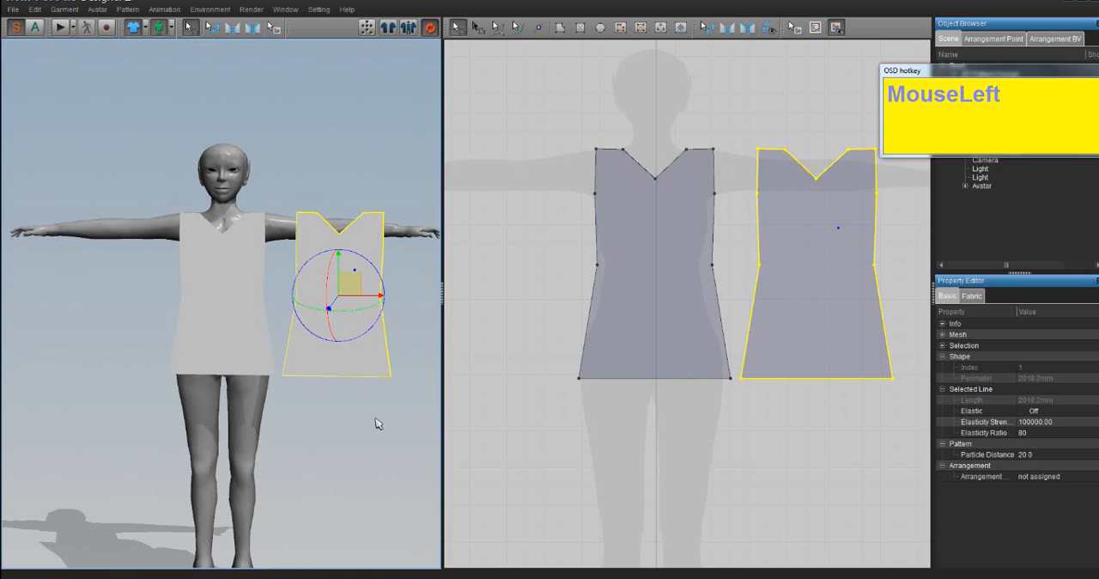
pyautogui.click(955, 327)
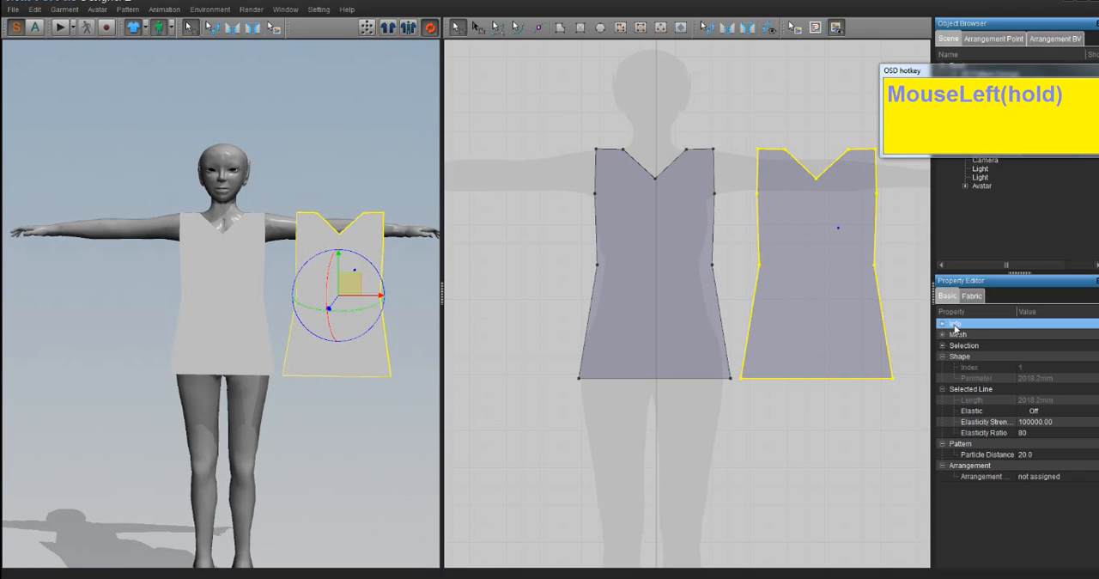
pyautogui.click(318, 446)
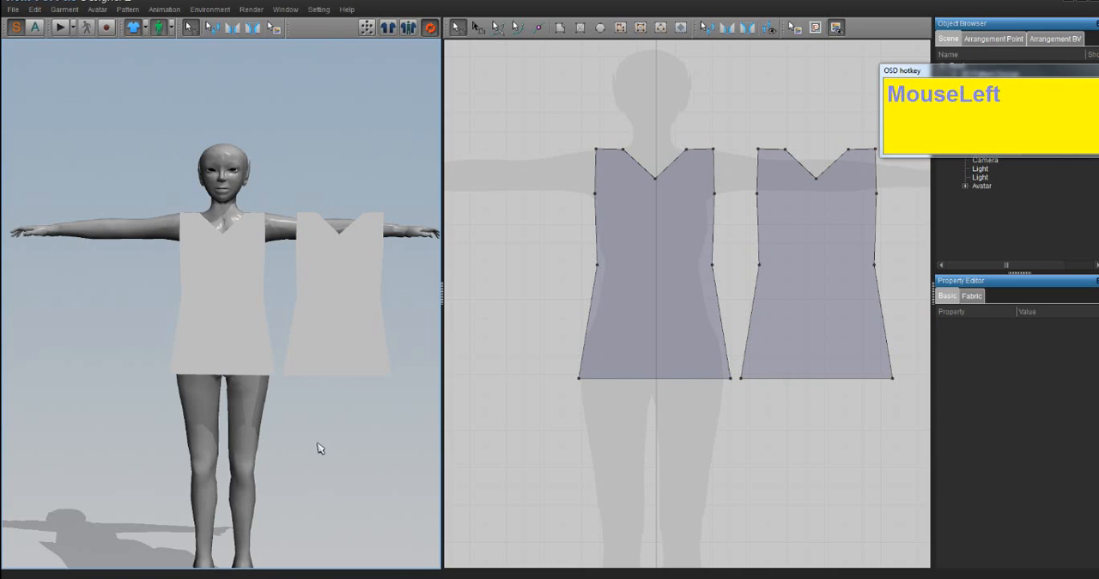
# - Rename the bodice piece lying over the avatar silhouette as "Front" in its Info properties
pyautogui.click(640, 250)
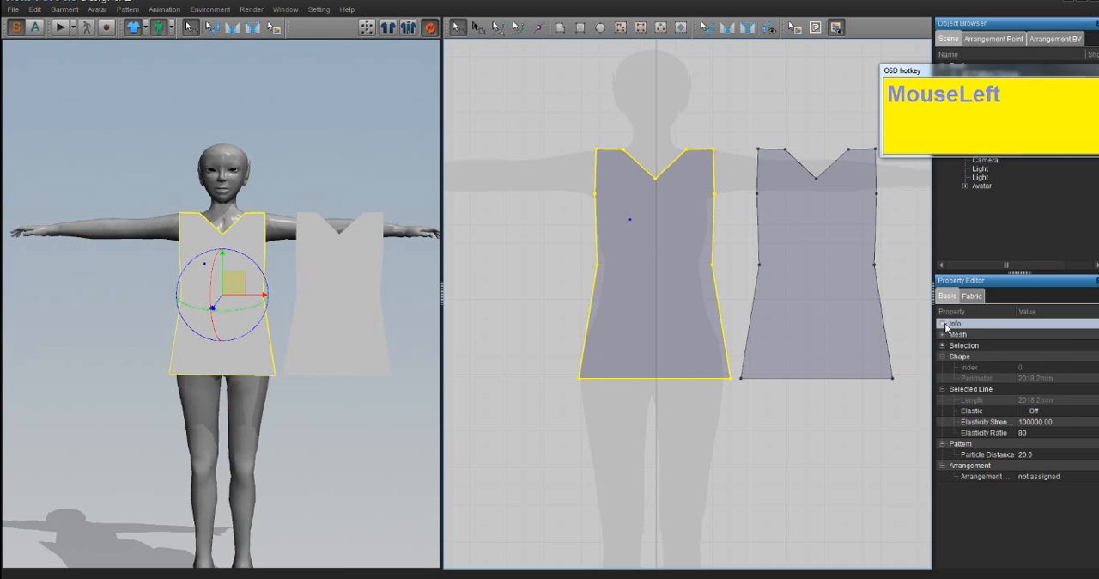
pyautogui.click(944, 324)
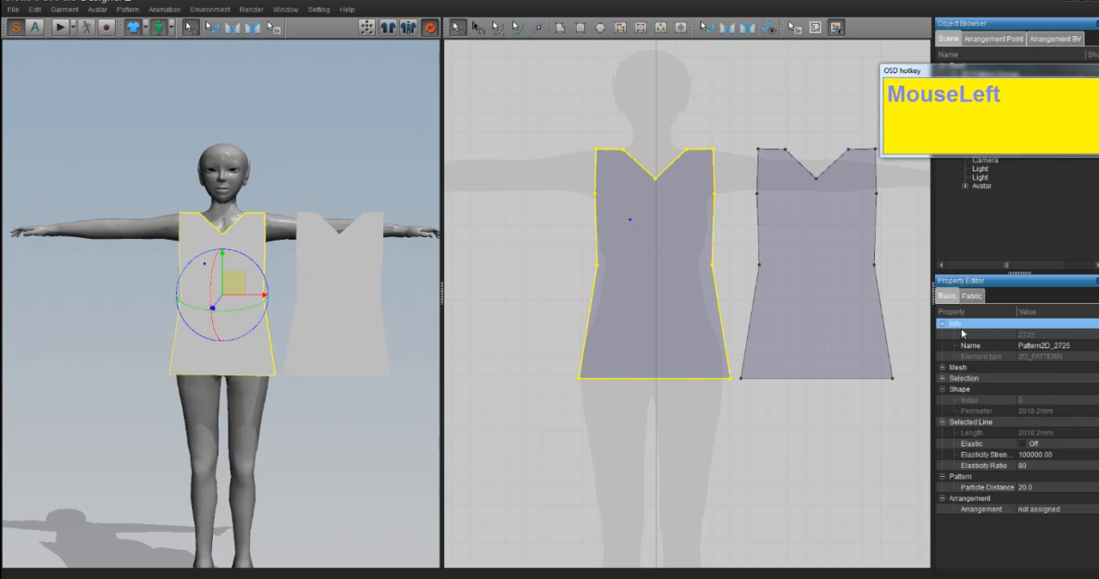
pyautogui.click(1041, 345)
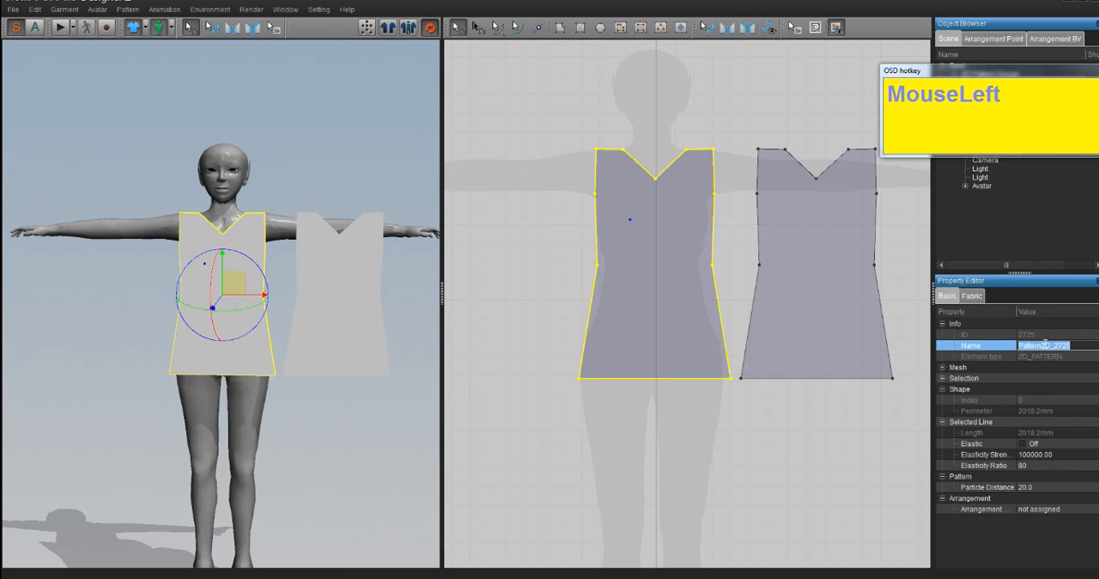
pyautogui.click(669, 392)
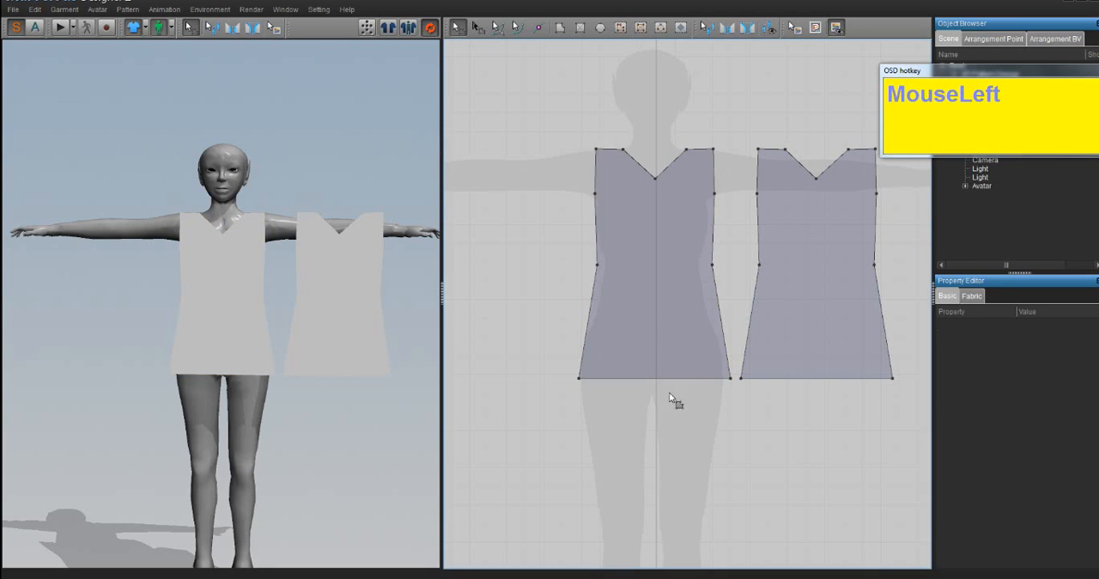
pyautogui.click(670, 257)
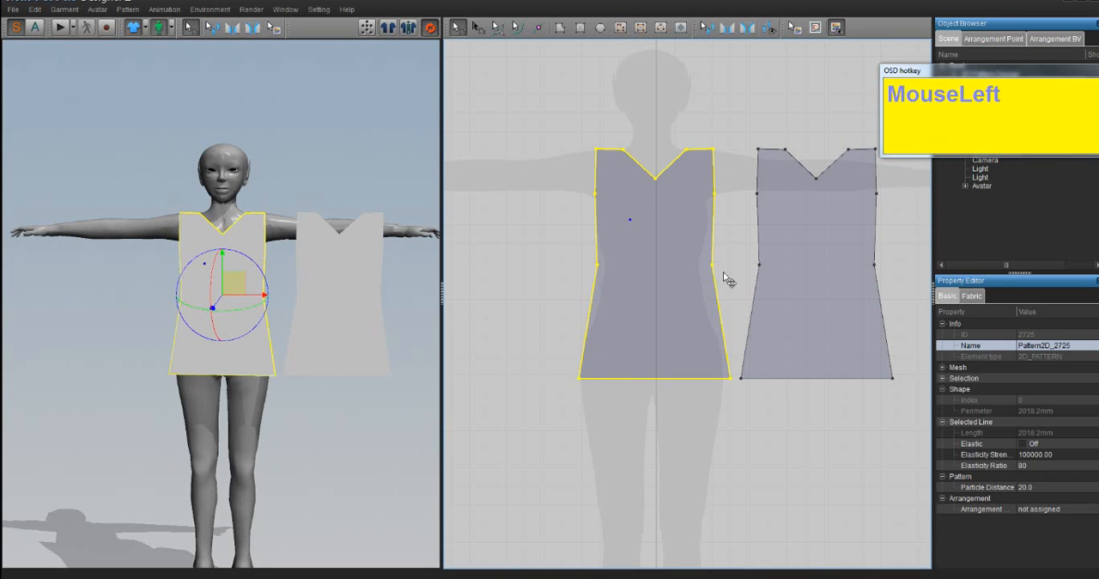
pyautogui.click(943, 325)
pyautogui.click(943, 325)
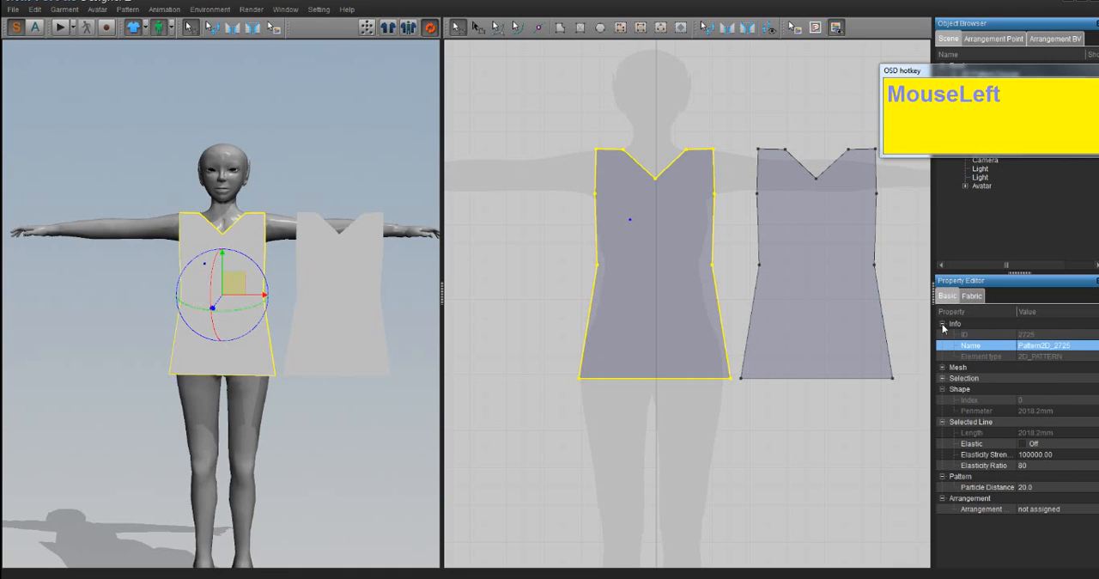
pyautogui.click(1046, 348)
pyautogui.hotkey('ctrl', 'a')
pyautogui.write('Front')
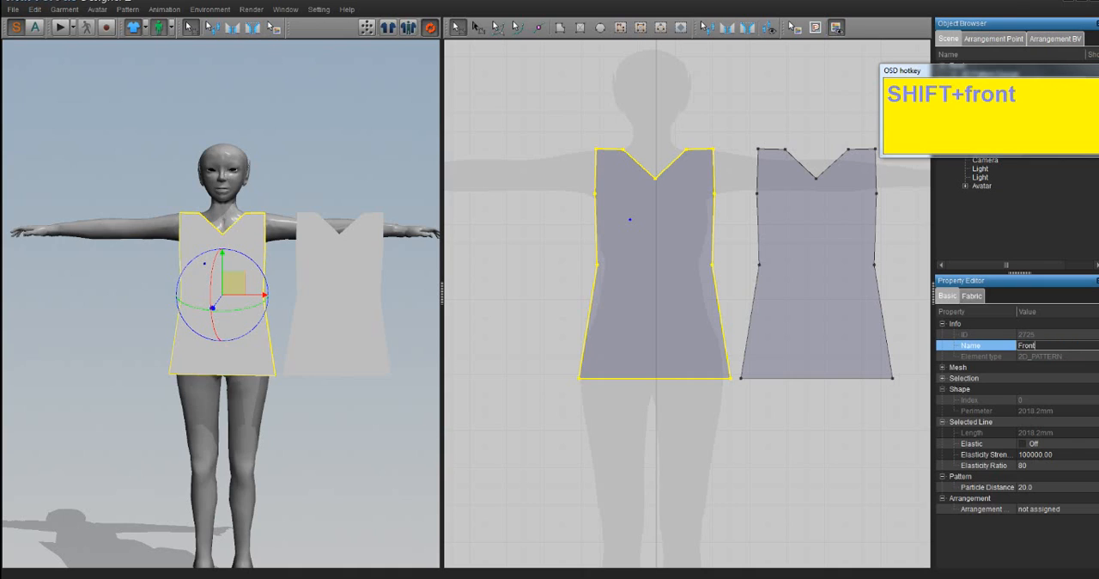
pyautogui.press('Return')
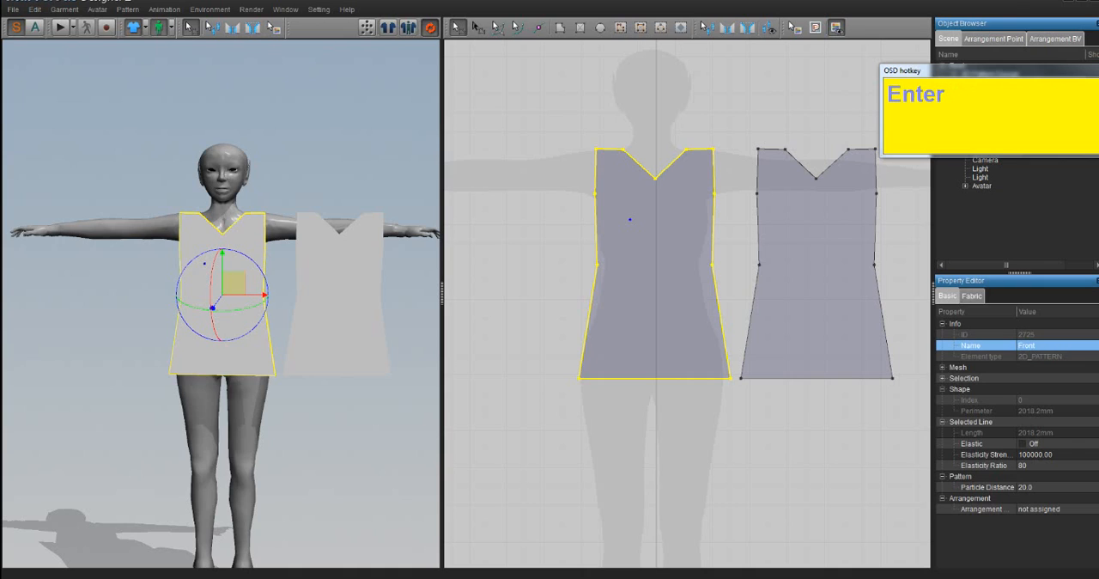
# - Rename the mirrored duplicate bodice piece as "back"
pyautogui.click(823, 253)
pyautogui.click(1038, 346)
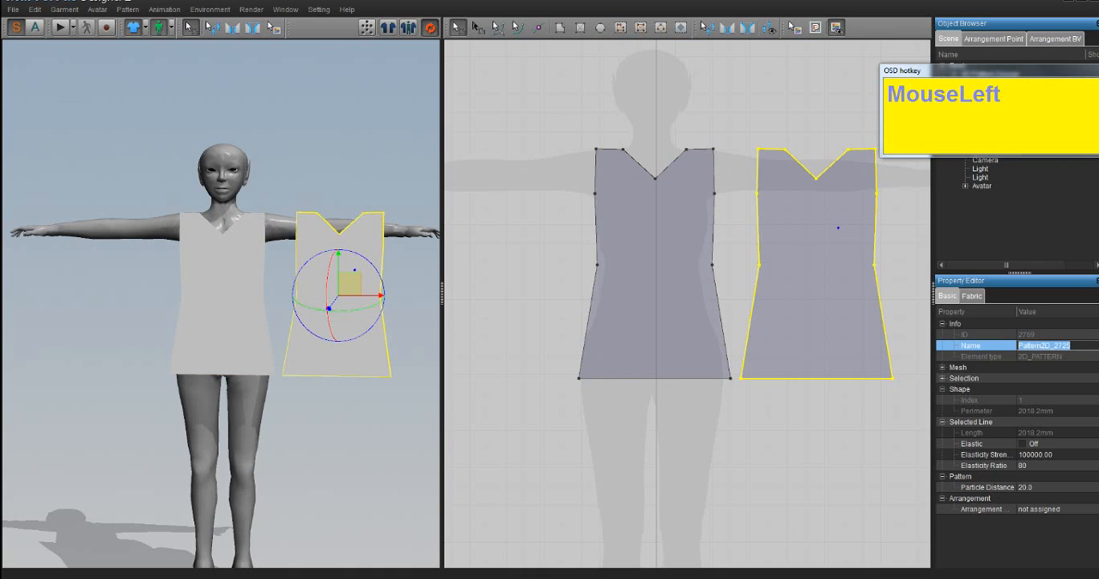
pyautogui.write('back')
pyautogui.press('Return')
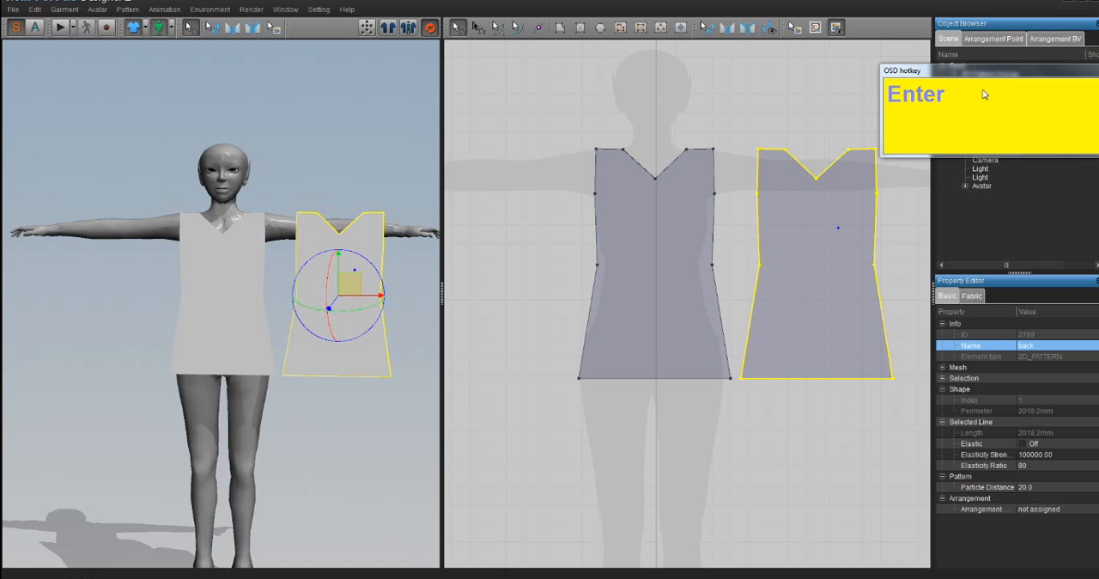
# - Check the entries for the Front and back pieces under 2D Pattern Design in the scene list
pyautogui.moveTo(1013, 71); pyautogui.dragTo(1010, 163)
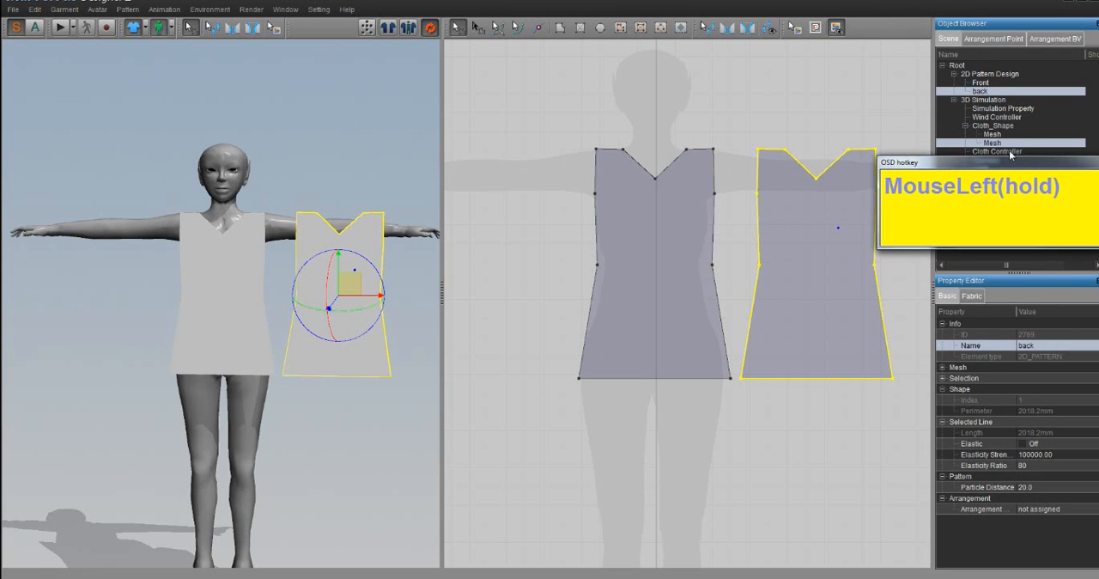
pyautogui.click(980, 83)
pyautogui.click(981, 91)
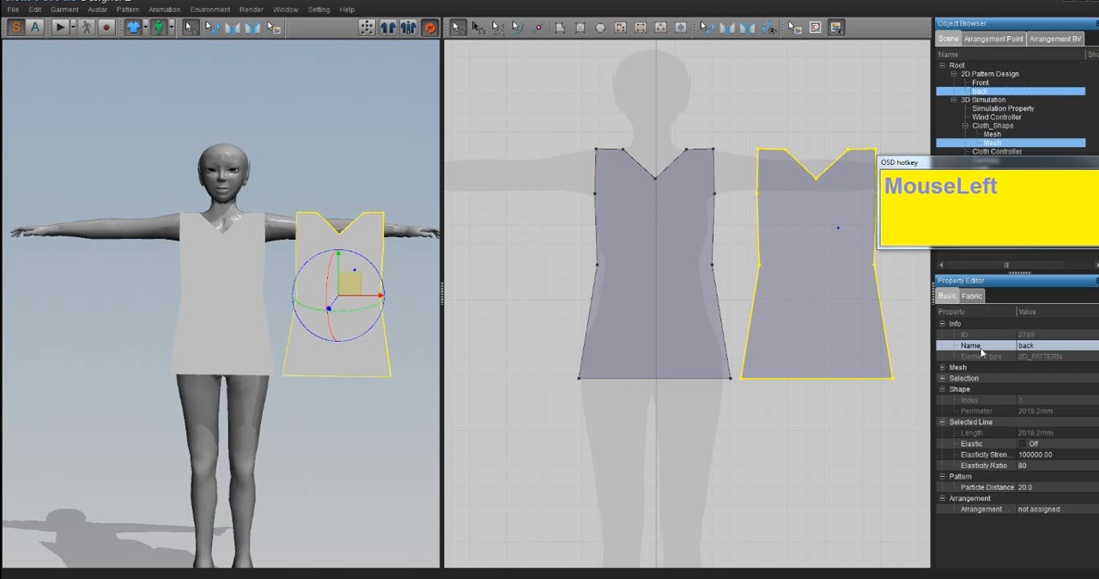
pyautogui.moveTo(1002, 175); pyautogui.dragTo(966, 37)
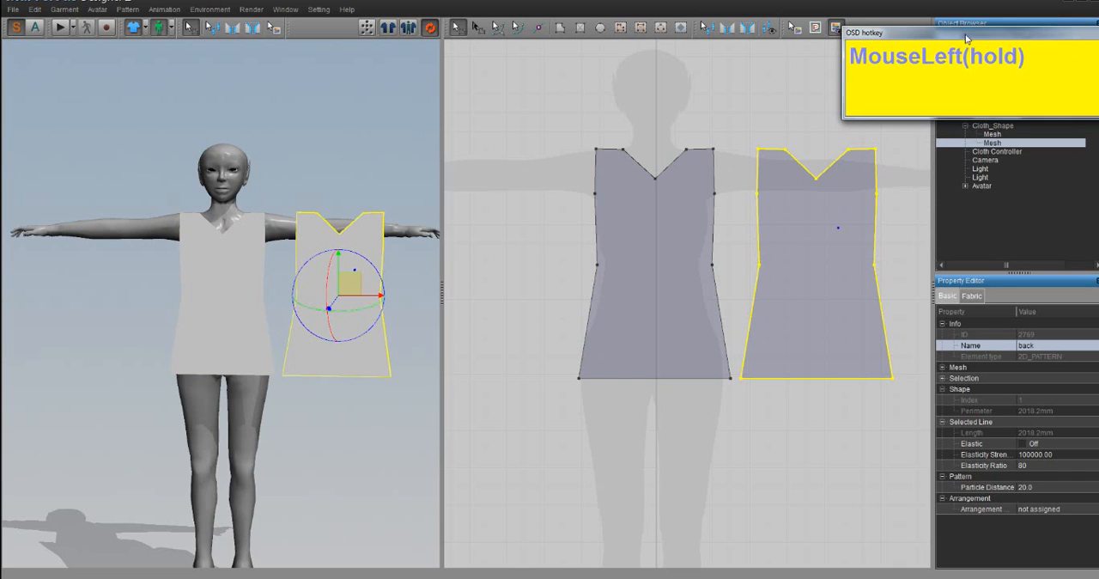
# - Turn on Show Pattern Name for the 2D pattern pieces
pyautogui.click(746, 432)
pyautogui.rightClick(744, 429)
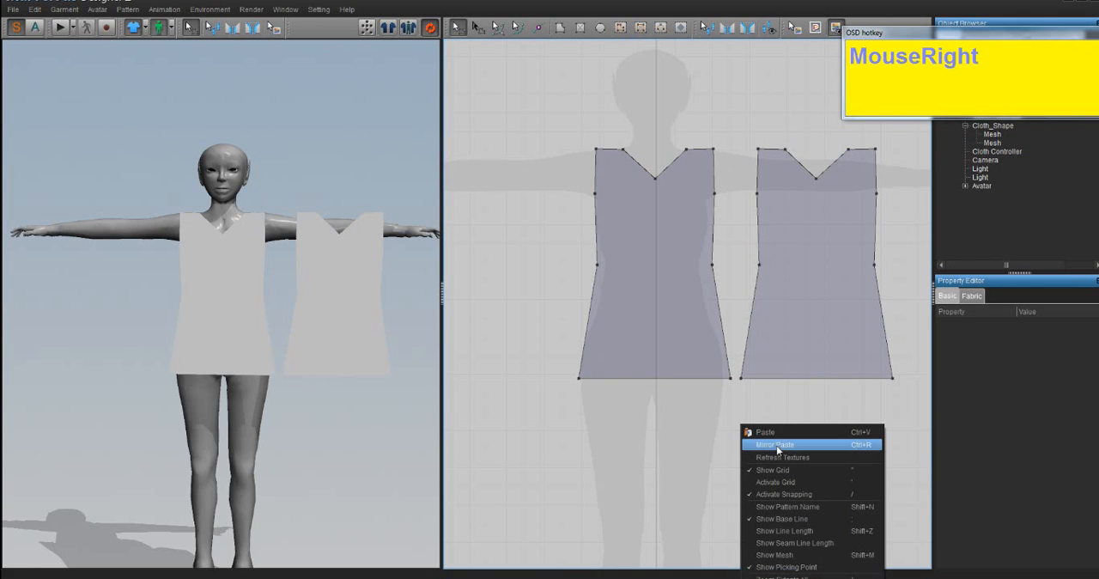
pyautogui.click(789, 508)
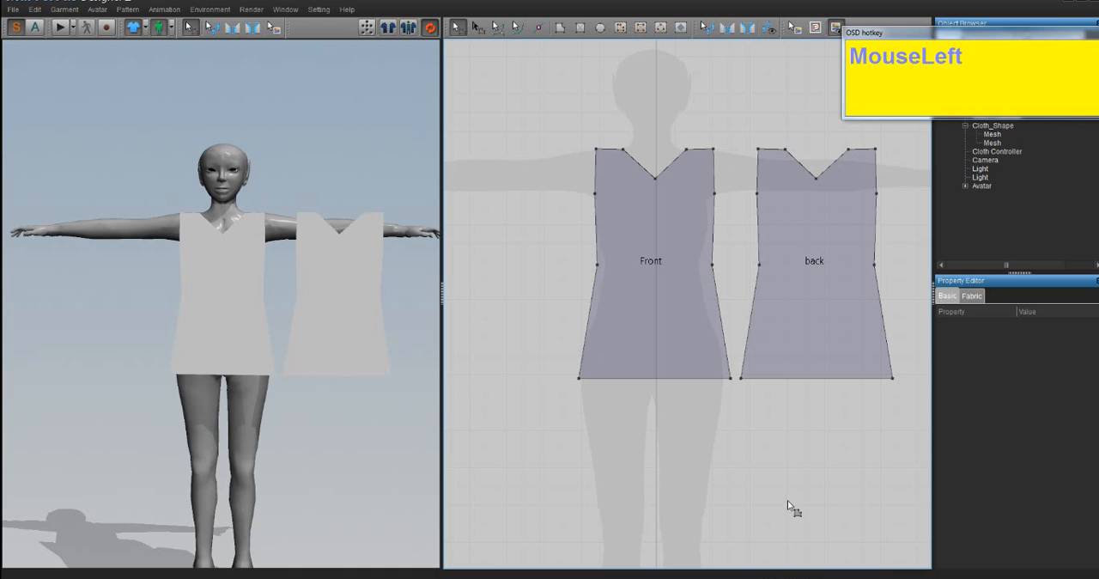
# - Compare the Front and back pieces across the 2D and 3D views, selecting each in turn to match them
pyautogui.click(635, 326)
pyautogui.scroll(-4, 643, 336)
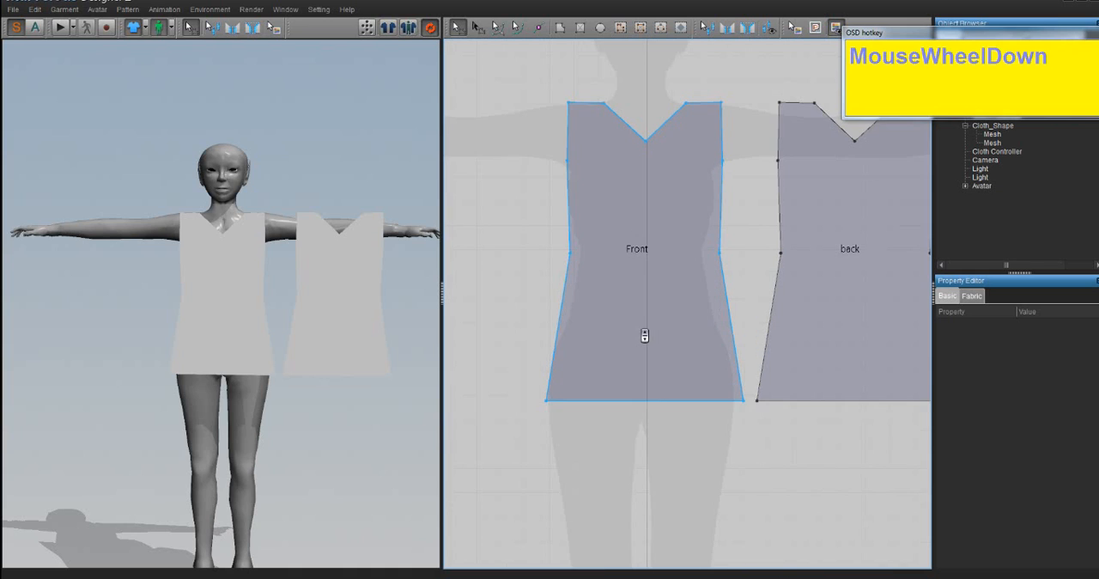
pyautogui.moveTo(723, 288); pyautogui.dragTo(669, 298, button='middle')
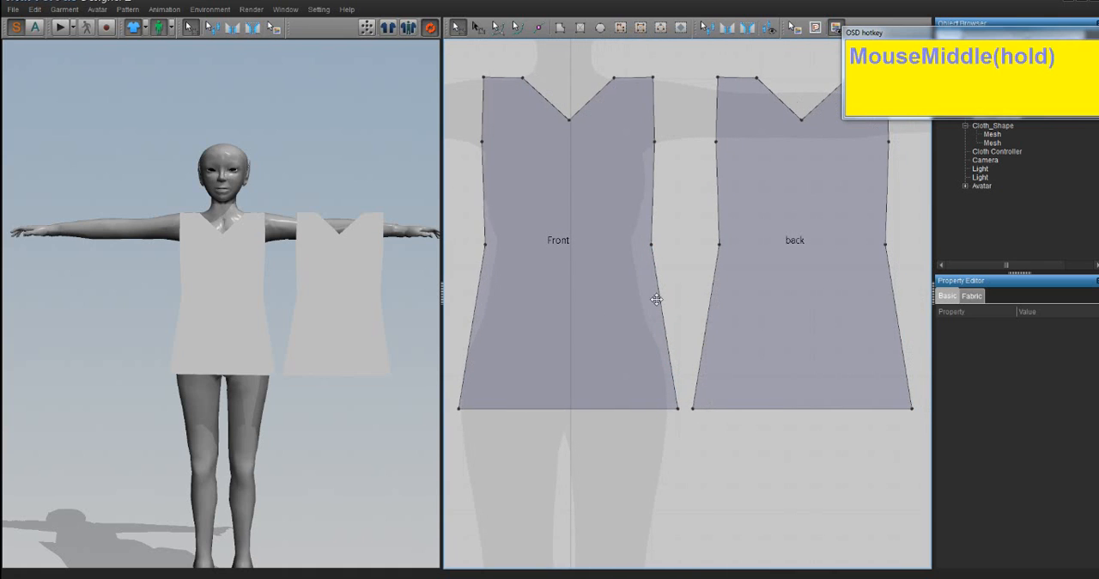
pyautogui.click(713, 312)
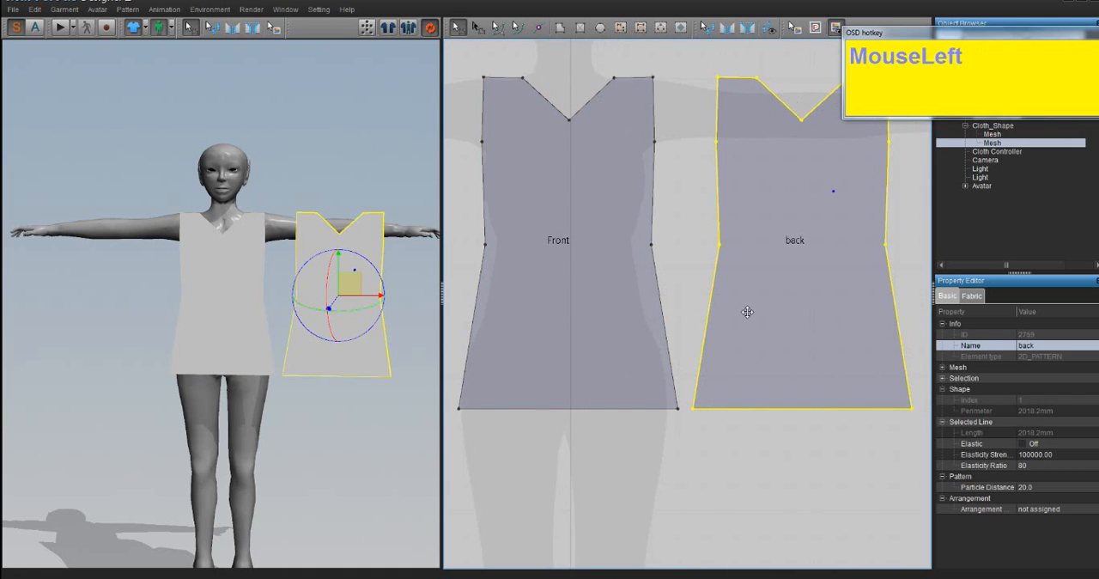
pyautogui.click(589, 298)
pyautogui.click(741, 297)
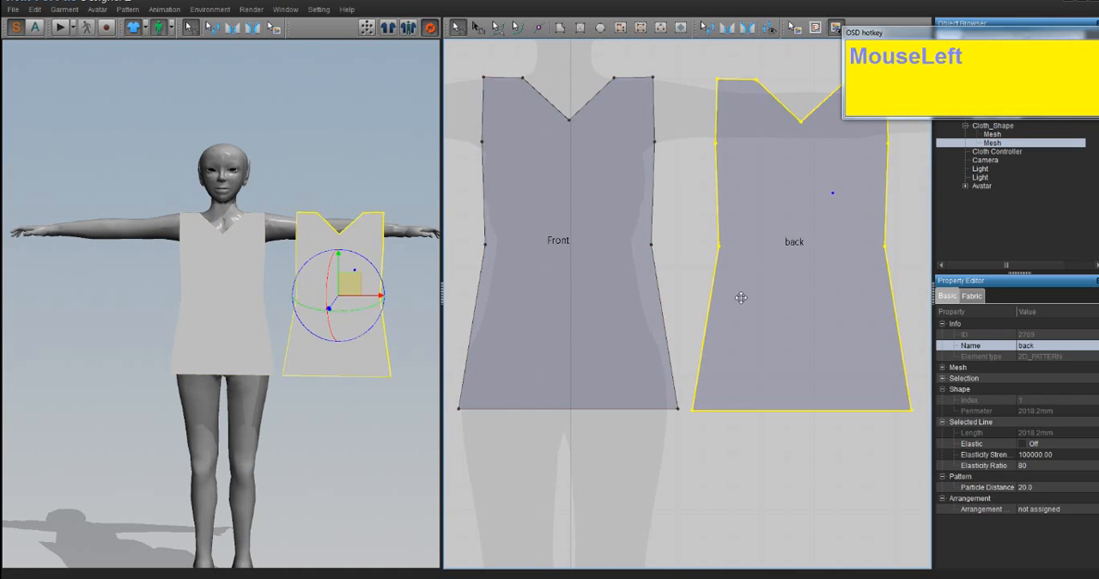
pyautogui.click(206, 270)
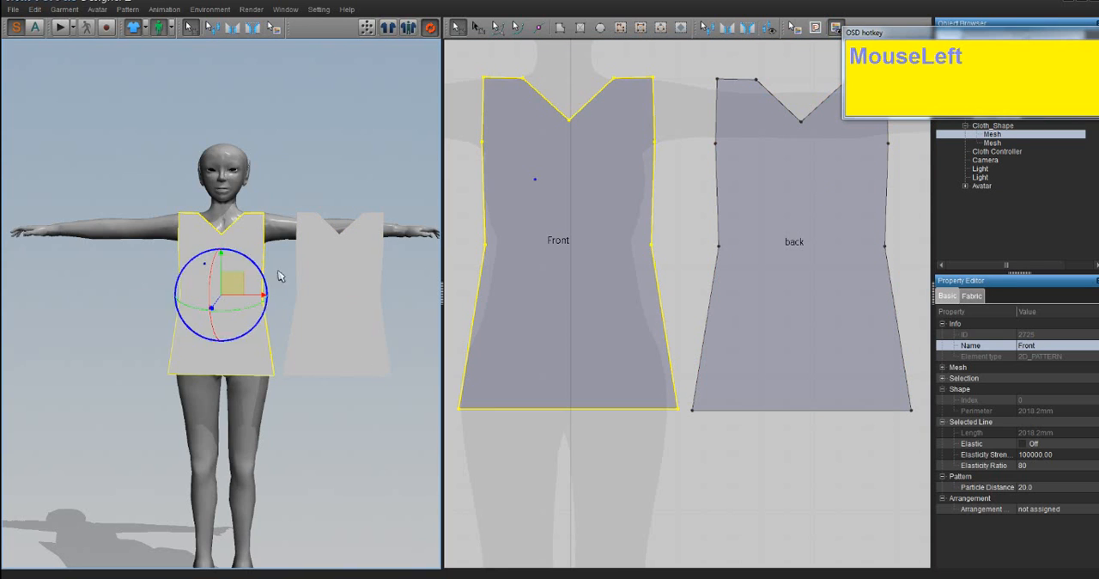
pyautogui.click(301, 275)
pyautogui.click(230, 273)
pyautogui.click(309, 273)
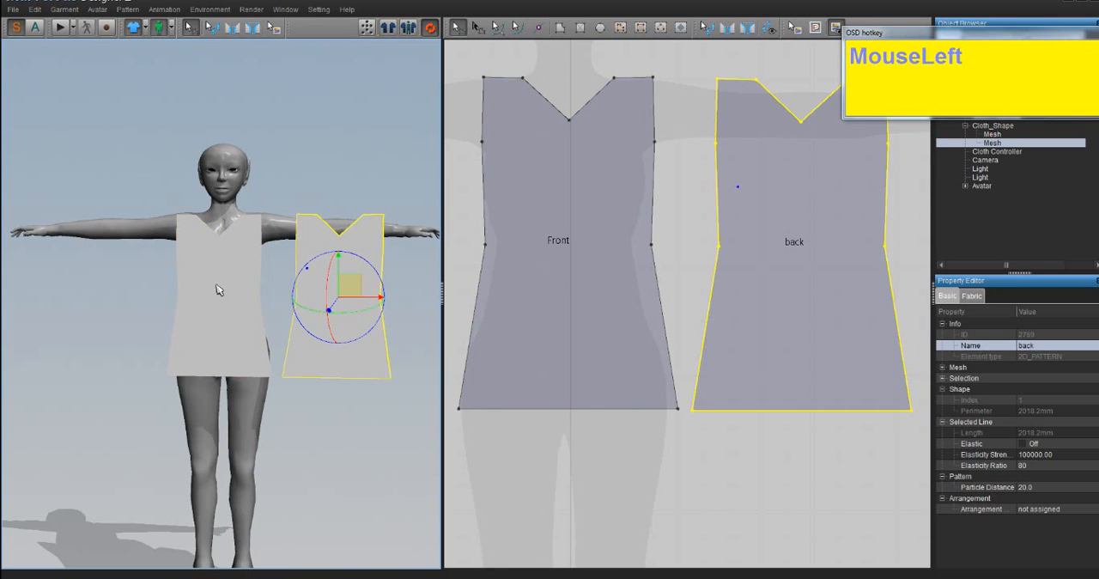
pyautogui.click(245, 278)
pyautogui.click(353, 278)
pyautogui.scroll(-2, 704, 344)
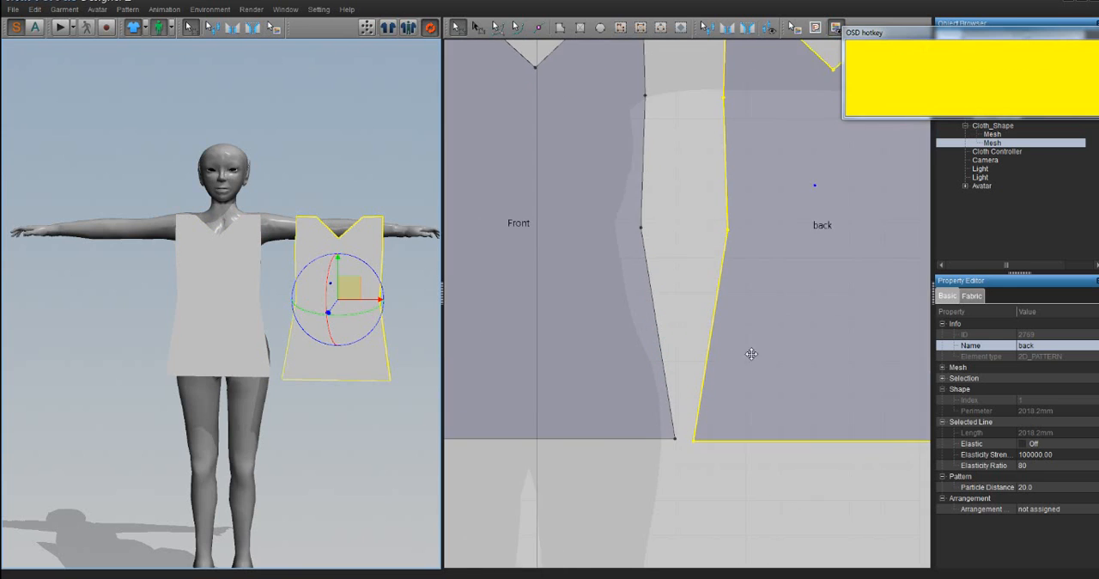
pyautogui.scroll(4, 816, 215)
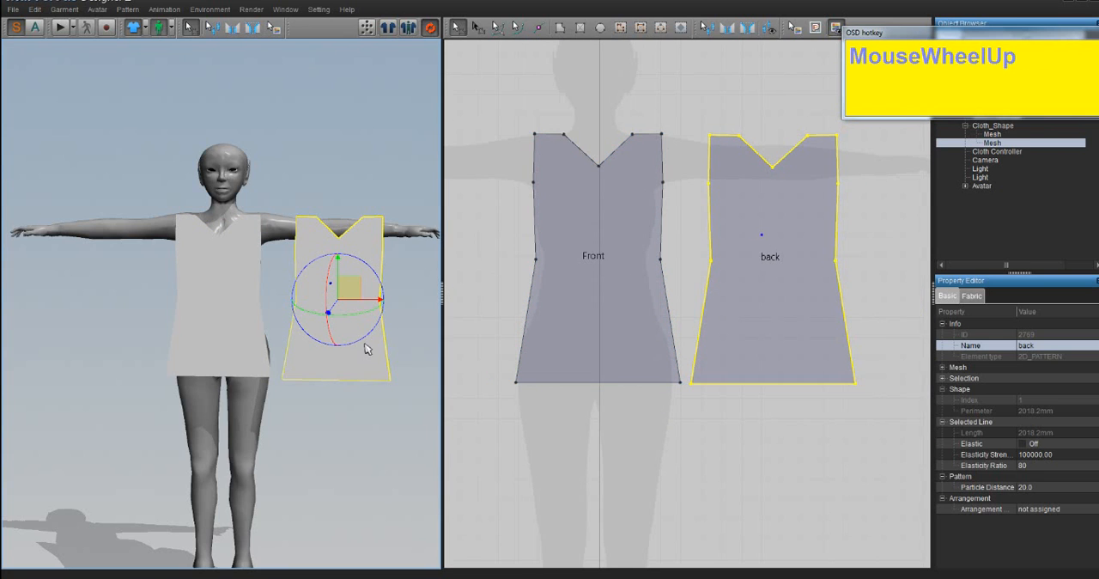
# - Raise the Front piece slightly on the avatar's chest in the 3D view
pyautogui.moveTo(212, 364)
pyautogui.mouseDown(button='right')
pyautogui.moveTo(189, 373)
pyautogui.moveTo(274, 367)
pyautogui.moveTo(238, 387)
pyautogui.moveTo(191, 363)
pyautogui.moveTo(206, 372)
pyautogui.mouseUp(button='right')
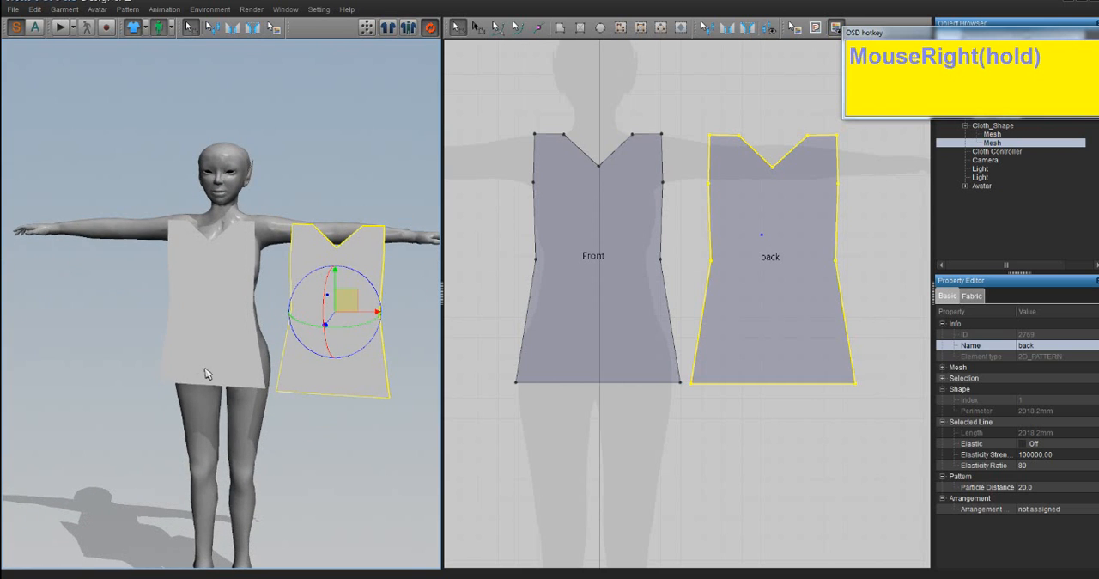
pyautogui.moveTo(213, 302); pyautogui.dragTo(207, 281, button='right')
pyautogui.click(207, 280)
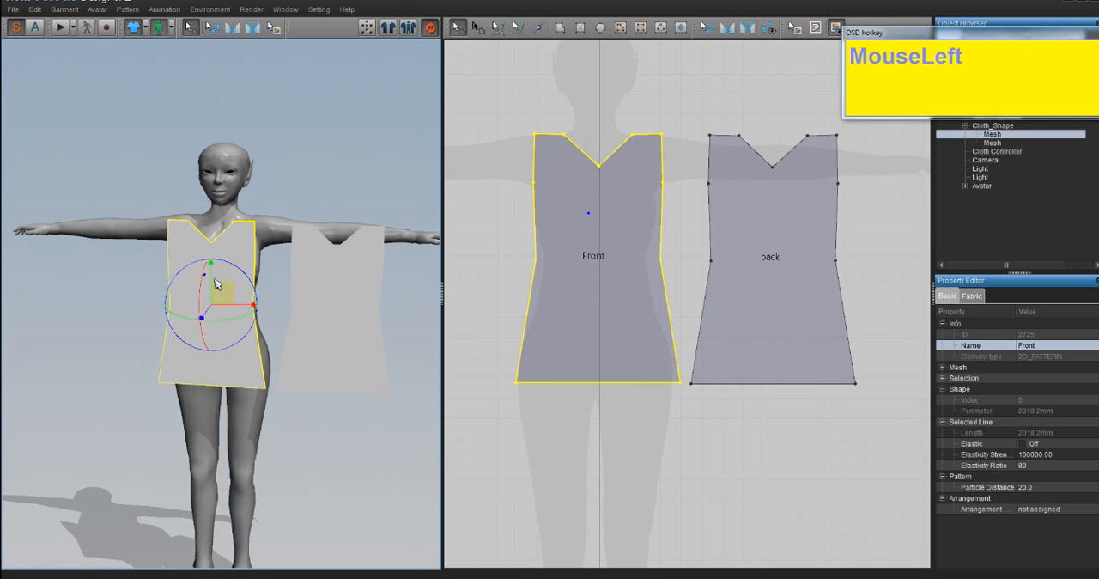
pyautogui.moveTo(215, 281); pyautogui.dragTo(213, 271)
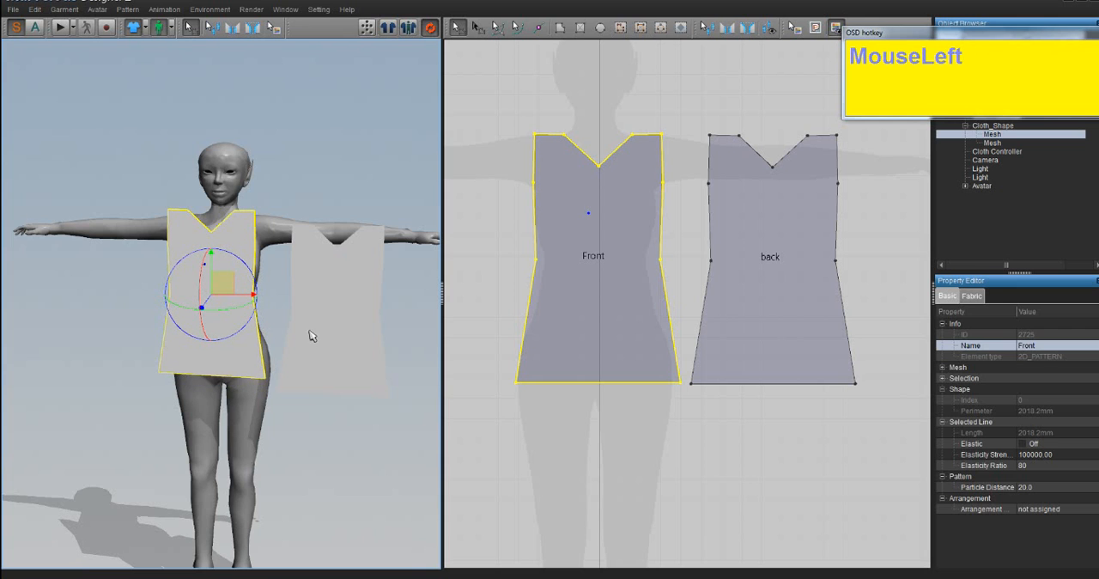
# - Move the back piece sideways in the 3D view until it is centred behind the avatar's back
pyautogui.click(313, 302)
pyautogui.moveTo(335, 302); pyautogui.dragTo(208, 295, button='right')
pyautogui.moveTo(186, 305); pyautogui.dragTo(268, 307)
pyautogui.moveTo(268, 308); pyautogui.dragTo(156, 309, button='right')
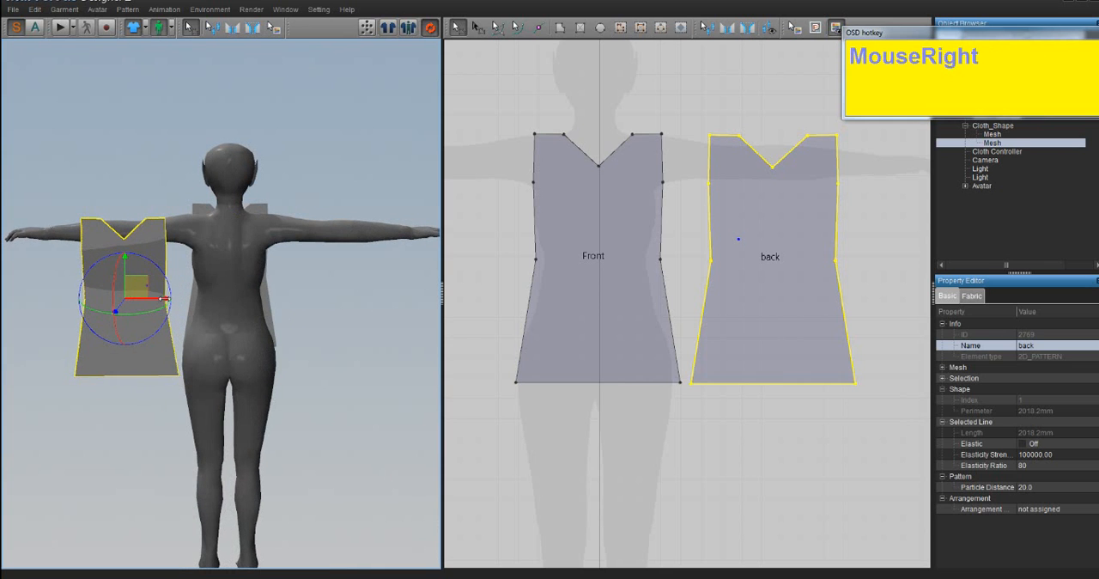
pyautogui.moveTo(163, 299); pyautogui.dragTo(271, 301)
pyautogui.moveTo(276, 305)
pyautogui.mouseDown(button='right')
pyautogui.moveTo(353, 318)
pyautogui.moveTo(214, 313)
pyautogui.moveTo(284, 314)
pyautogui.mouseUp(button='right')
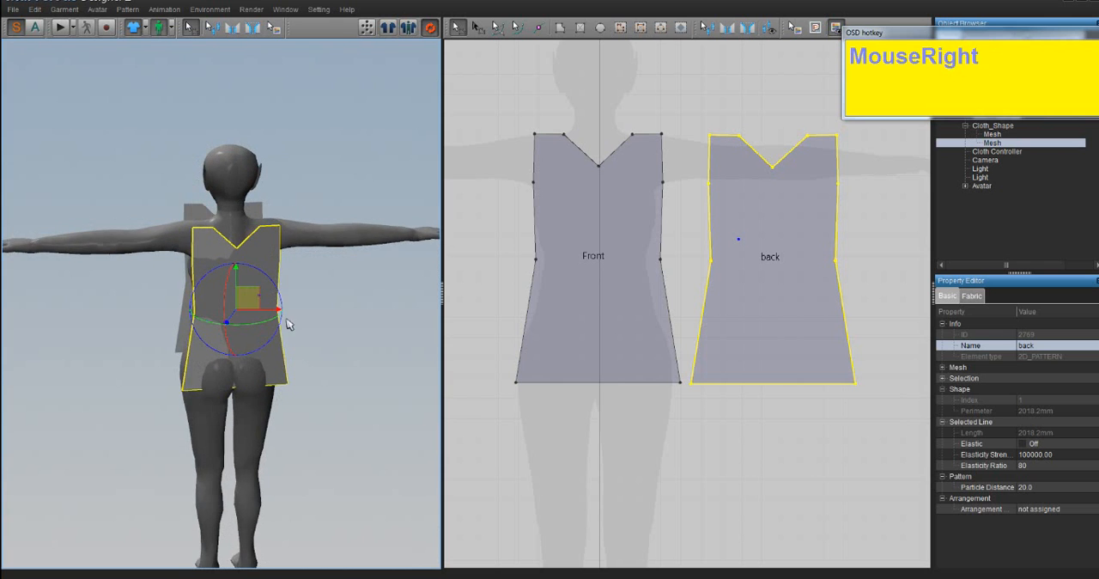
# - Examine the placement of both pieces around the avatar's torso from the front, side and rear
pyautogui.scroll(-4, 277, 312)
pyautogui.moveTo(67, 345); pyautogui.dragTo(89, 320, button='middle')
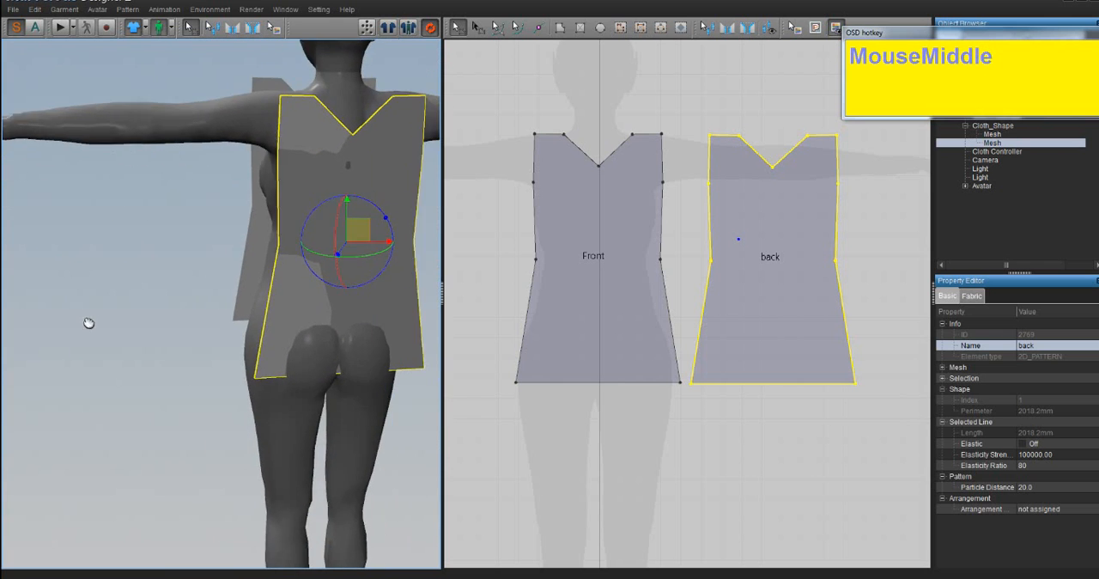
pyautogui.moveTo(89, 319); pyautogui.dragTo(263, 215, button='right')
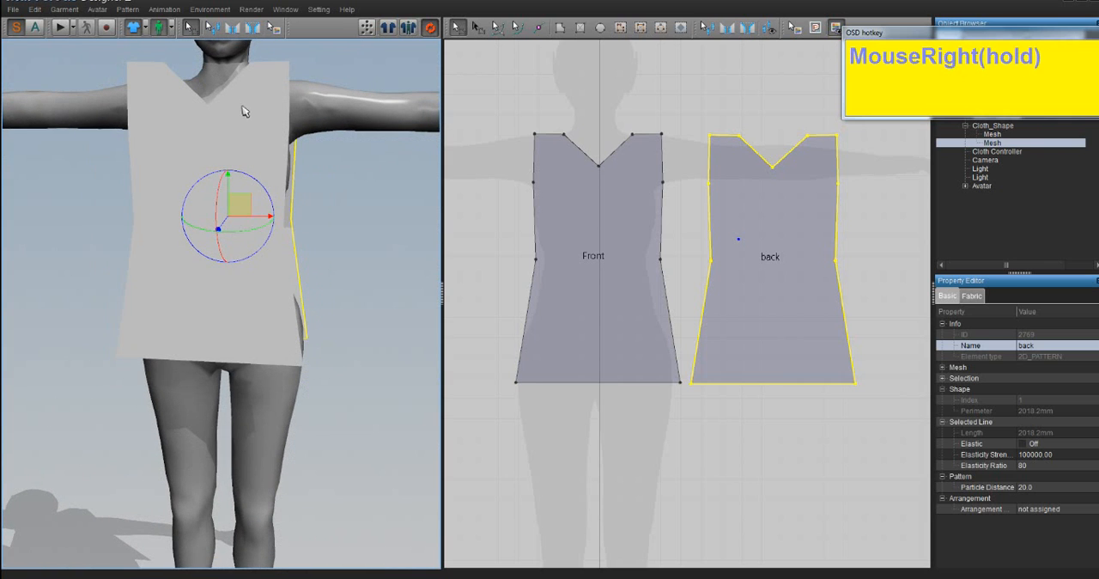
pyautogui.moveTo(244, 111); pyautogui.dragTo(244, 111, button='right')
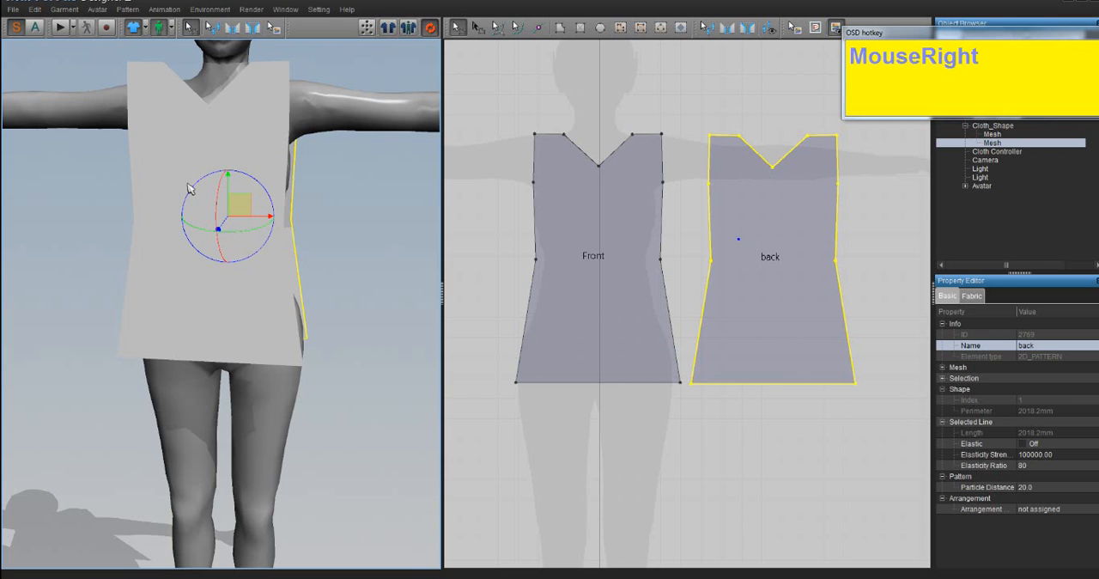
pyautogui.moveTo(323, 262); pyautogui.dragTo(193, 243, button='right')
pyautogui.moveTo(304, 226); pyautogui.dragTo(254, 119, button='right')
pyautogui.moveTo(259, 231); pyautogui.dragTo(270, 345, button='right')
pyautogui.scroll(5, 258, 319)
pyautogui.scroll(-4, 268, 345)
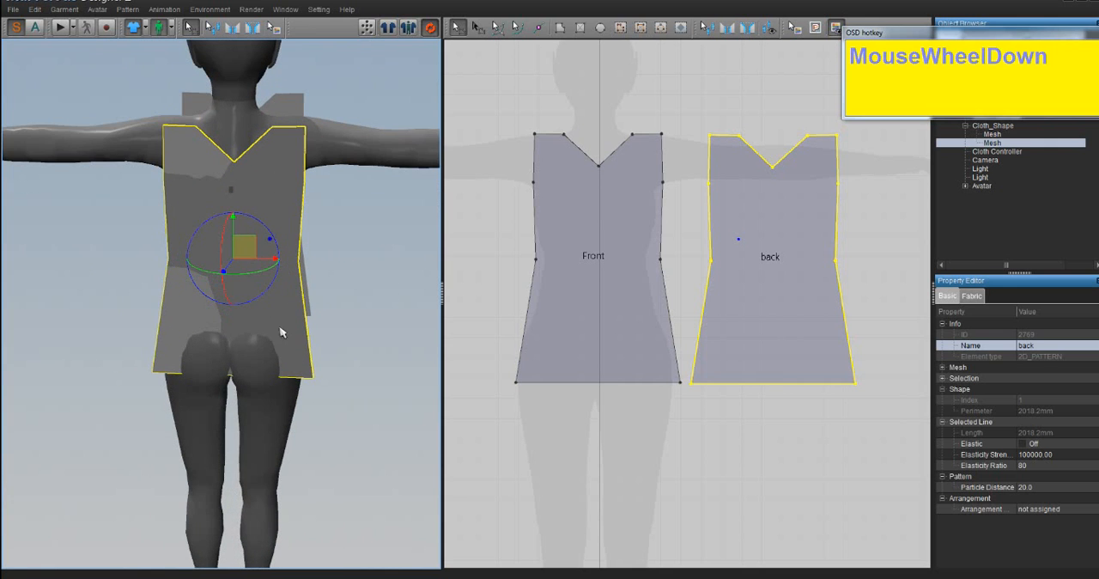
pyautogui.moveTo(283, 332); pyautogui.dragTo(492, 325, button='right')
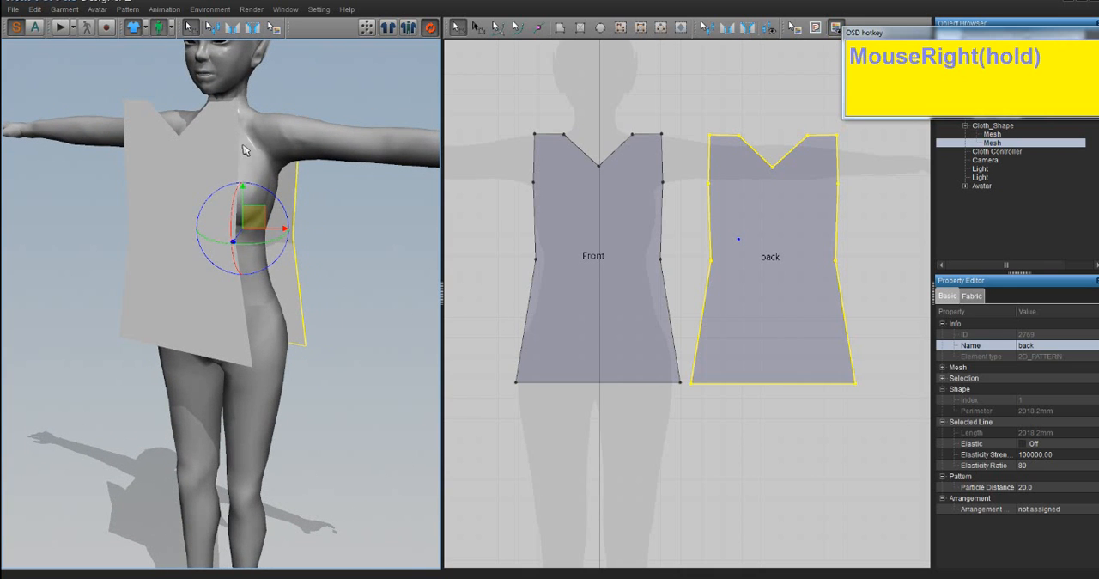
pyautogui.moveTo(275, 226); pyautogui.dragTo(60, 220, button='right')
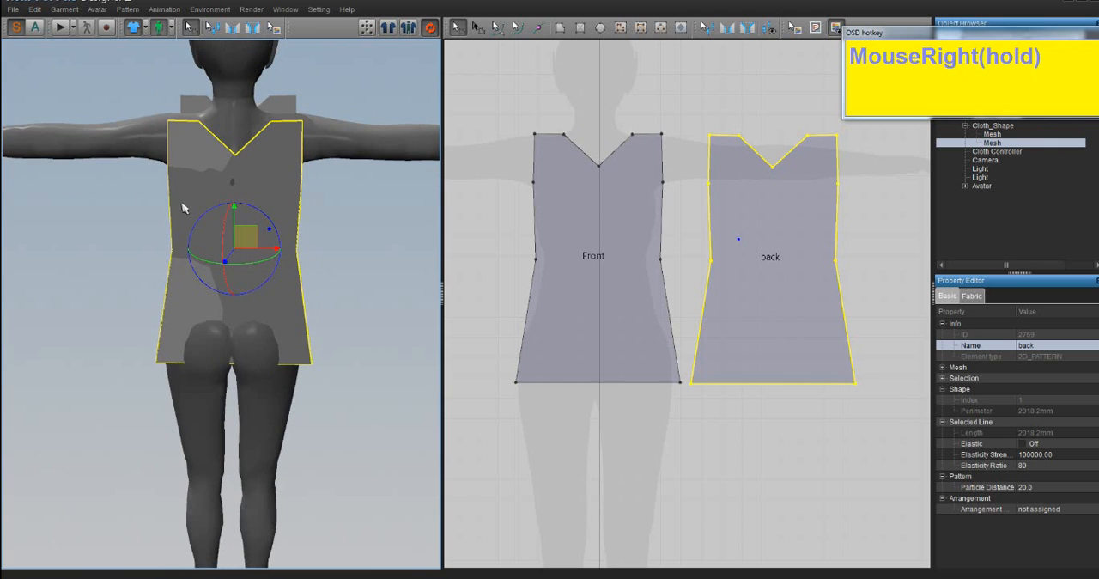
# - Raise the back piece slightly behind the avatar's shoulders to line it up with the Front piece
pyautogui.rightClick(278, 144)
pyautogui.moveTo(234, 208); pyautogui.dragTo(235, 192)
pyautogui.moveTo(275, 225); pyautogui.dragTo(321, 232, button='right')
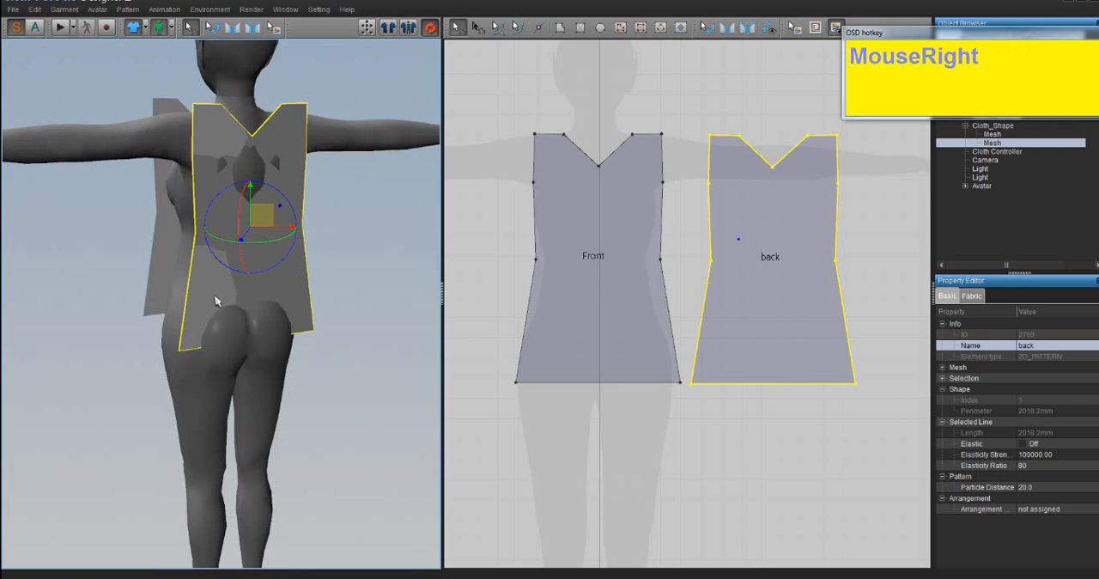
pyautogui.moveTo(216, 301); pyautogui.dragTo(417, 299, button='right')
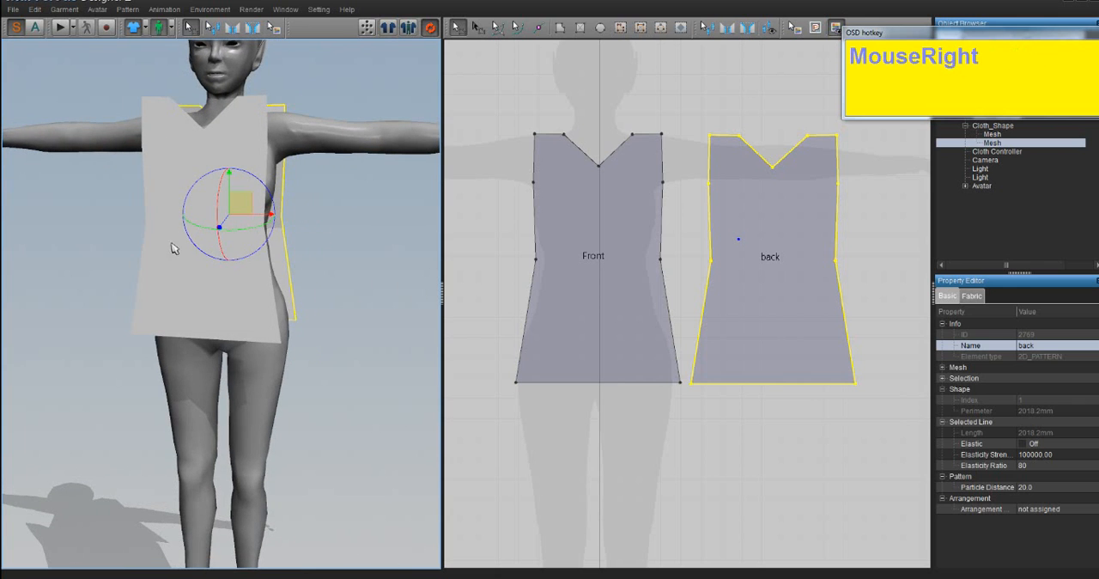
pyautogui.moveTo(306, 279); pyautogui.dragTo(34, 283, button='right')
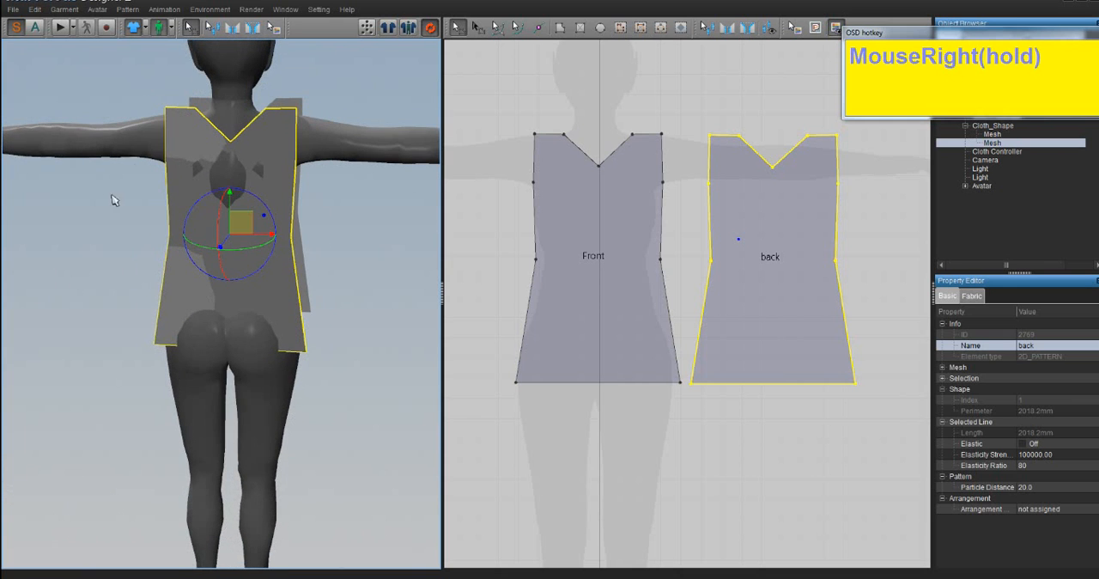
# - Flip the back piece horizontally in the 3D view so its outer face points away from the avatar
pyautogui.rightClick(186, 133)
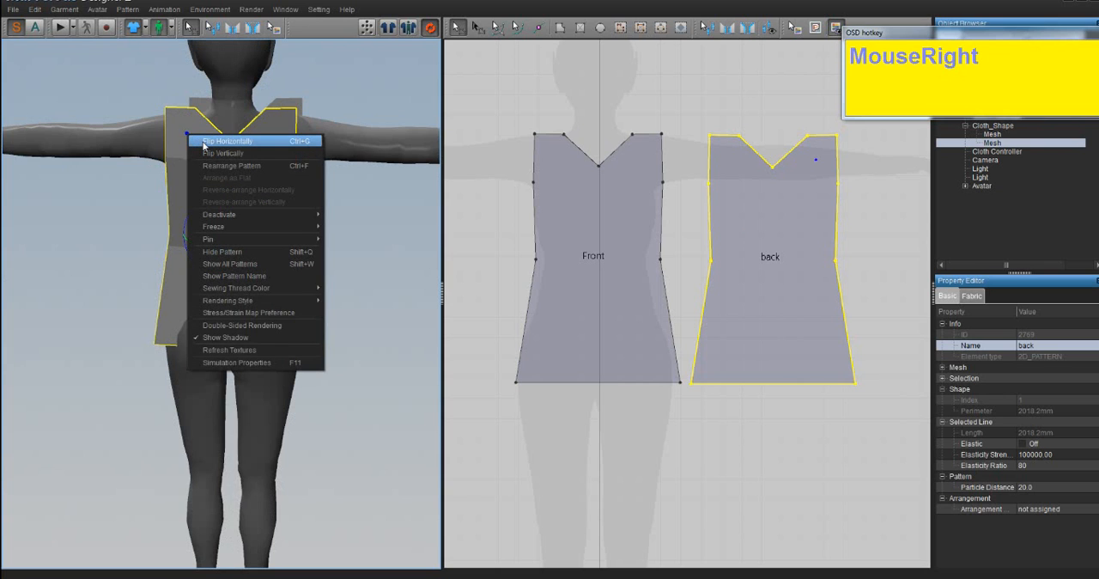
pyautogui.click(225, 141)
pyautogui.moveTo(240, 192); pyautogui.dragTo(228, 135, button='right')
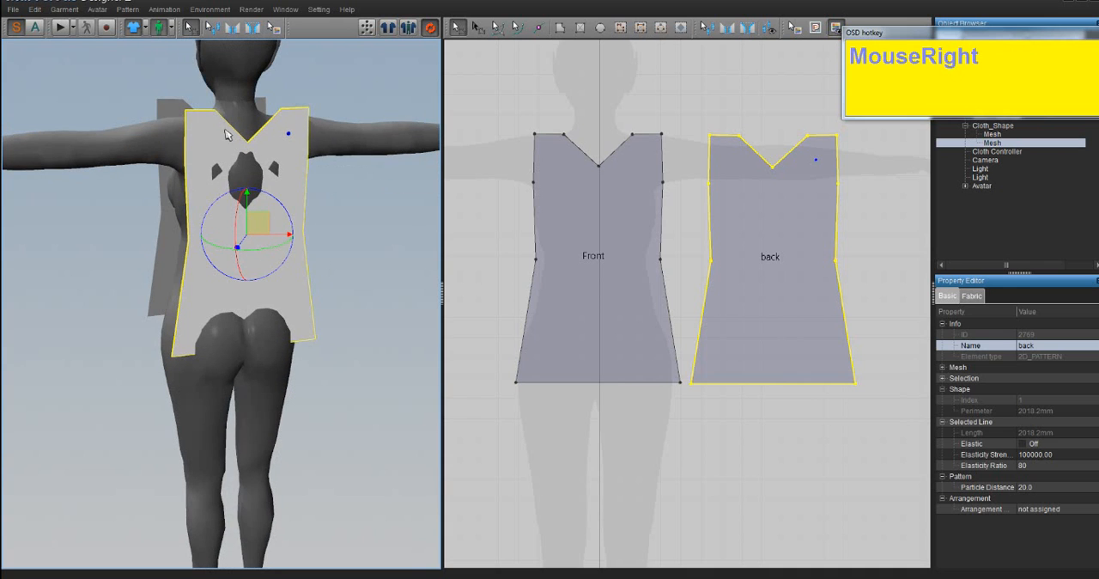
pyautogui.moveTo(232, 174); pyautogui.dragTo(228, 155, button='right')
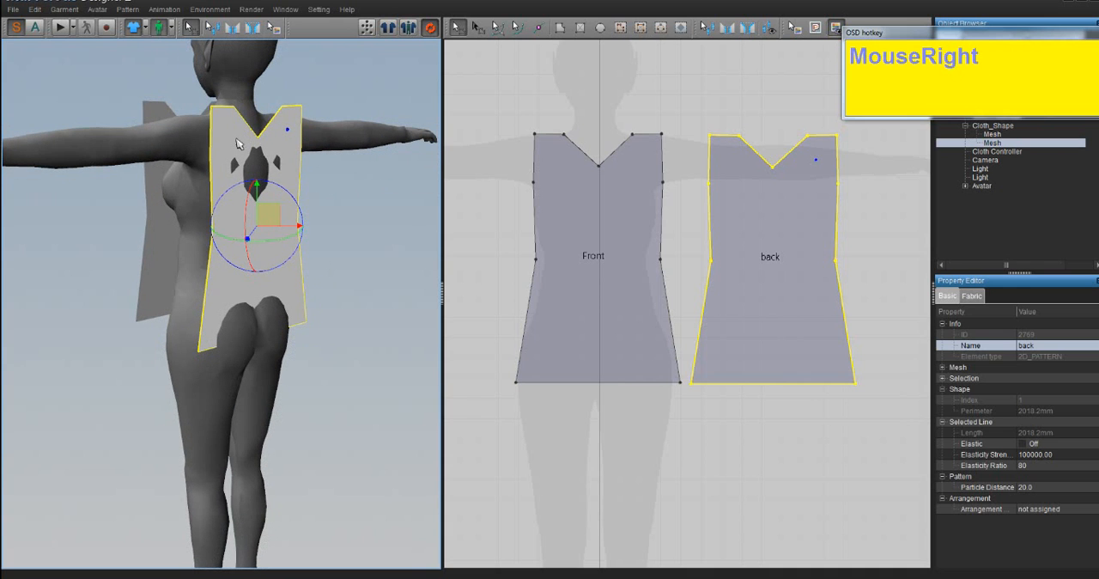
pyautogui.moveTo(187, 206); pyautogui.dragTo(135, 201, button='right')
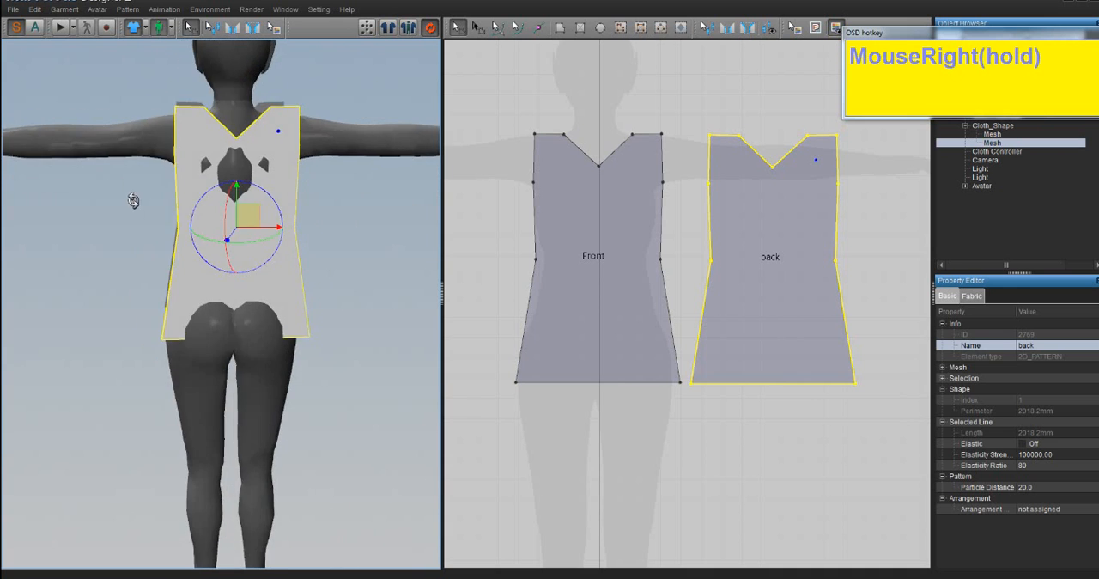
# - Select the Front piece in the 3D view and look over its flip and arrangement options
pyautogui.moveTo(241, 202); pyautogui.dragTo(220, 183, button='right')
pyautogui.click(259, 174)
pyautogui.rightClick(254, 175)
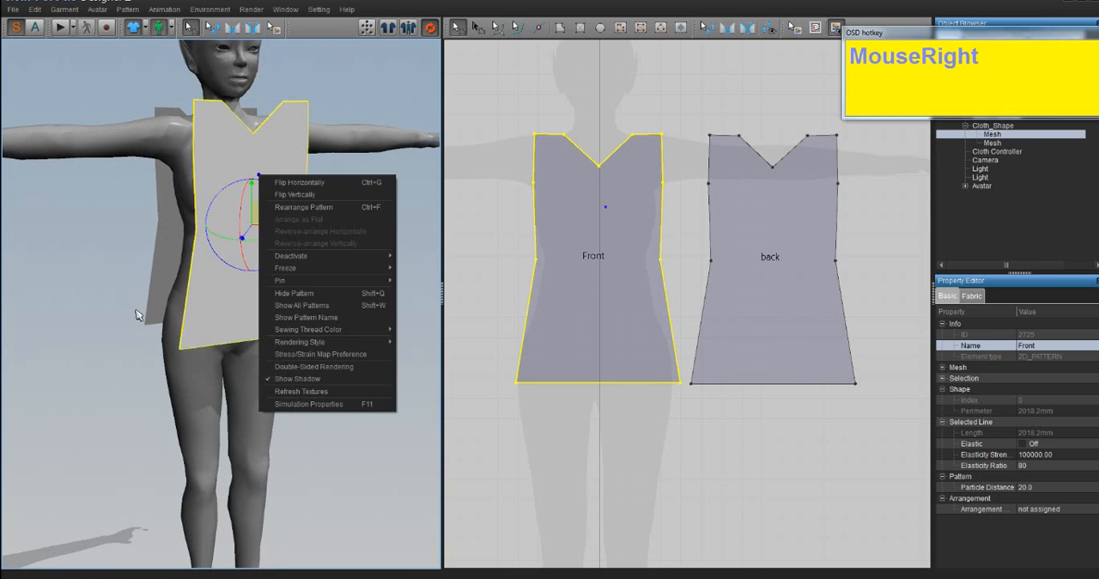
# - Sew the Front piece's shoulder edge on the avatar's left to the matching back shoulder edge with Segment Sewing, keeping the stitch lines uncrossed
pyautogui.moveTo(137, 313); pyautogui.dragTo(612, 348, button='right')
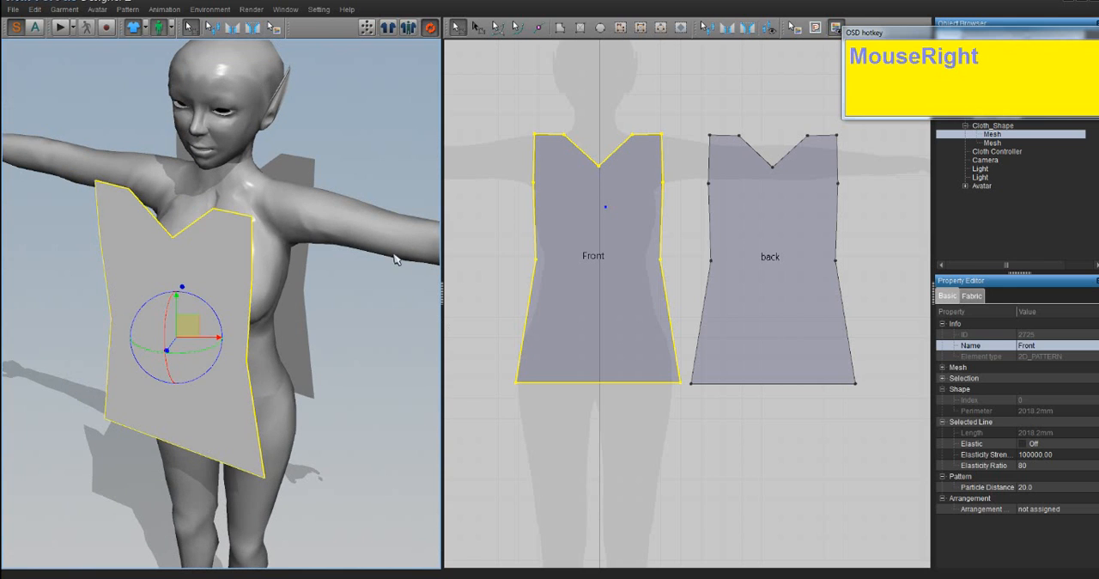
pyautogui.moveTo(362, 254); pyautogui.dragTo(346, 232, button='right')
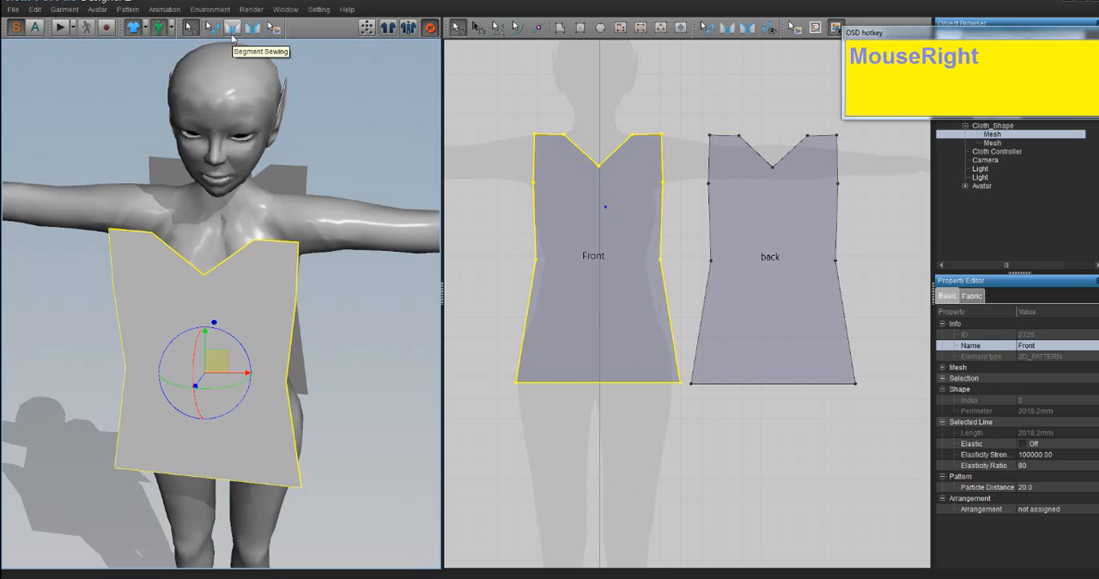
pyautogui.click(231, 31)
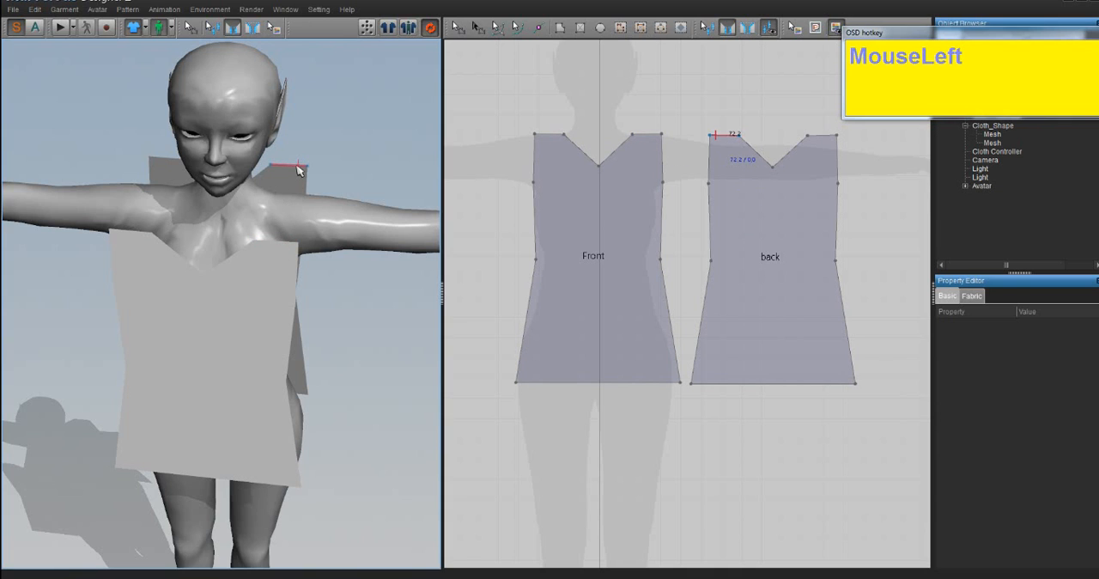
pyautogui.press('Escape')
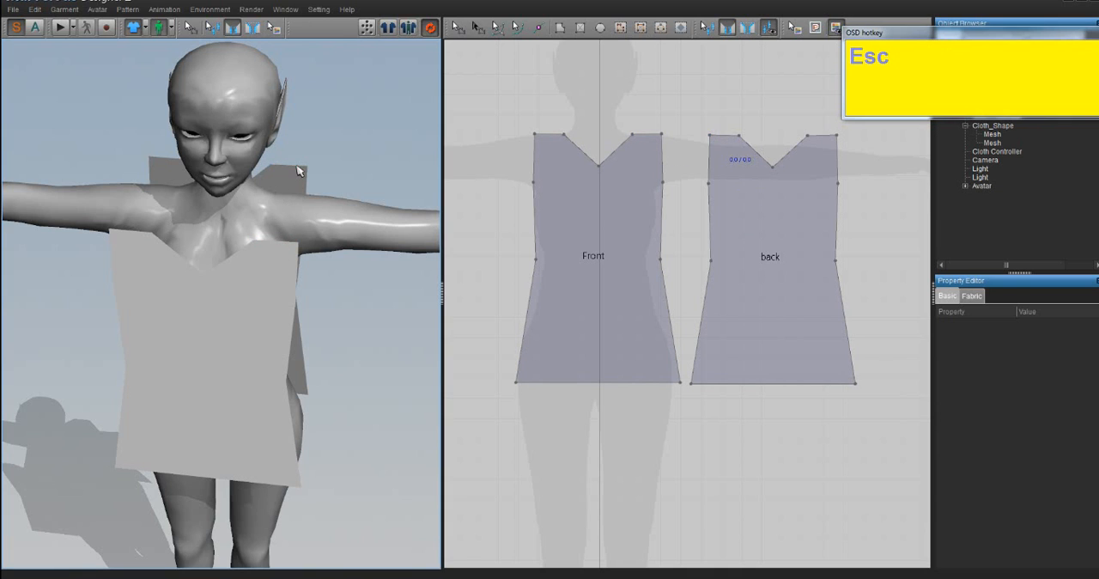
pyautogui.click(232, 30)
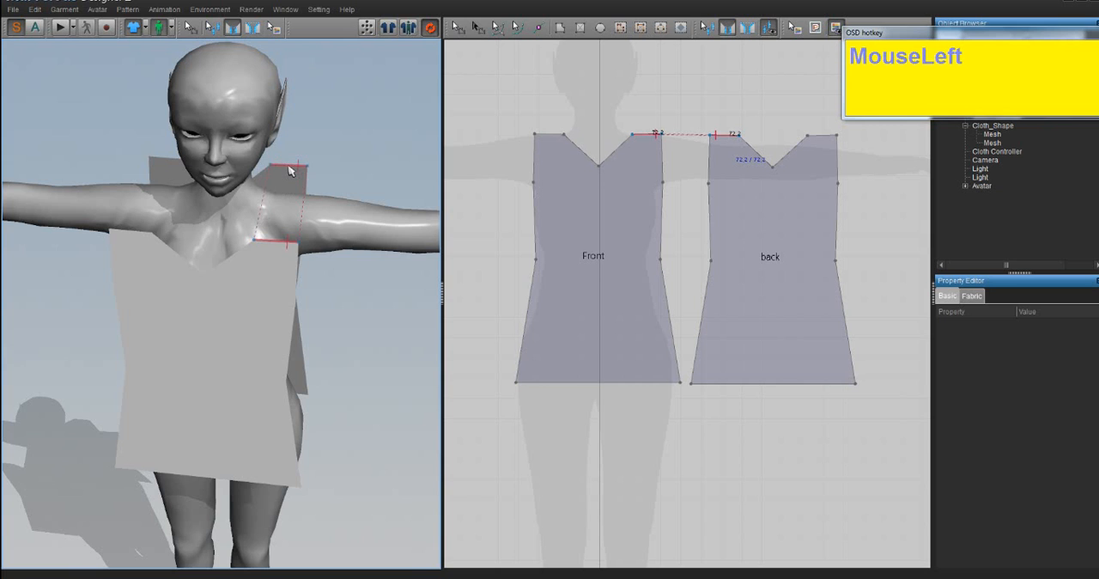
pyautogui.moveTo(289, 170); pyautogui.dragTo(288, 176, button='right')
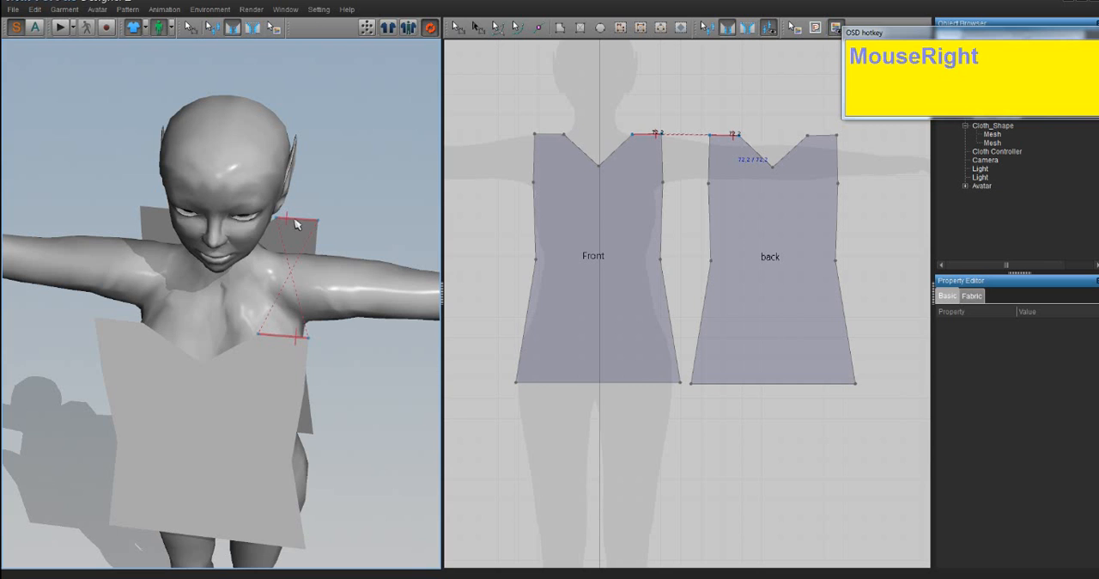
pyautogui.click(305, 230)
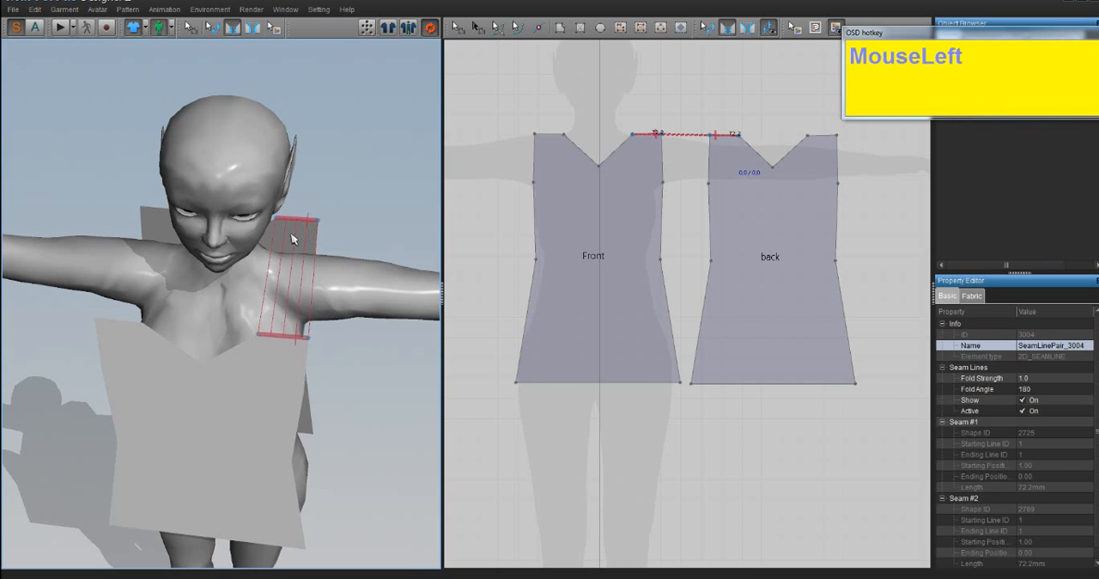
# - Try sewing the front and back shoulder edges on the avatar's right side, and undo that seam
pyautogui.moveTo(305, 231); pyautogui.dragTo(265, 372, button='right')
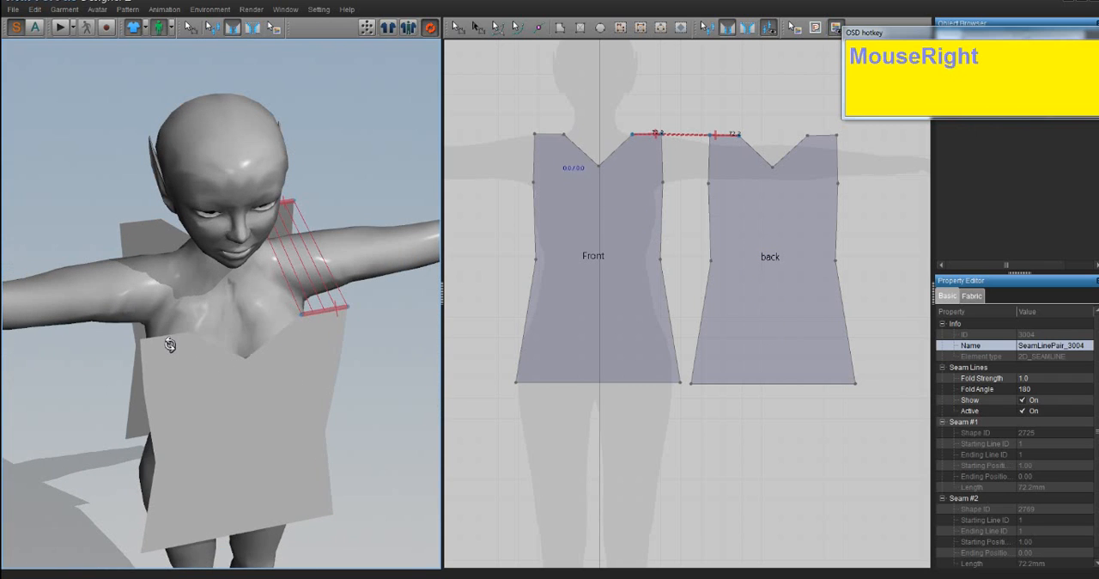
pyautogui.moveTo(169, 344); pyautogui.dragTo(172, 344)
pyautogui.moveTo(151, 242); pyautogui.dragTo(148, 226)
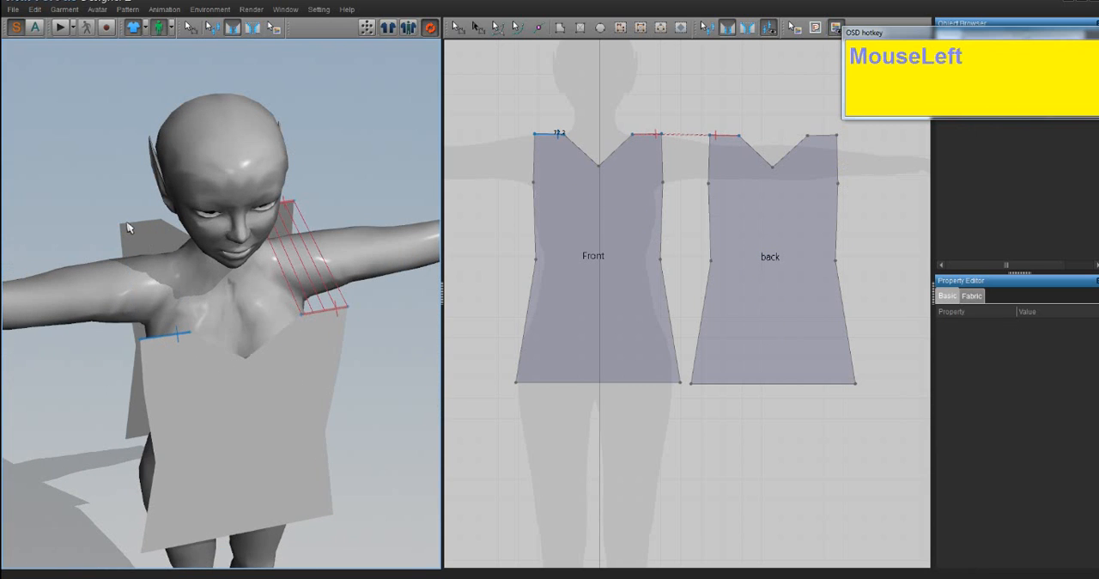
pyautogui.hotkey('ctrl', 'z')
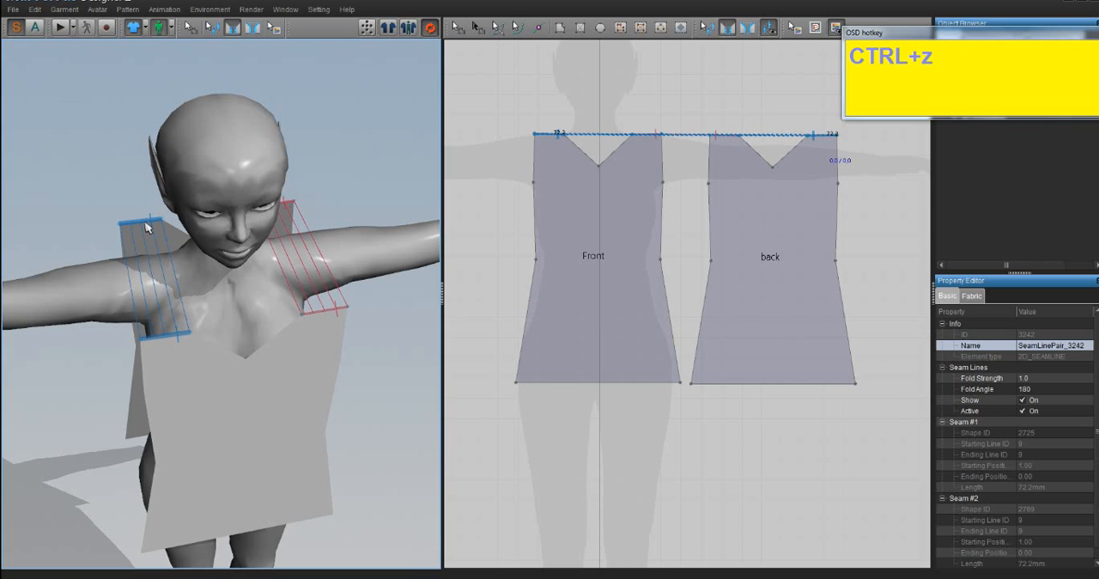
pyautogui.hotkey('ctrl', 'z')
pyautogui.hotkey('ctrl', 'z')
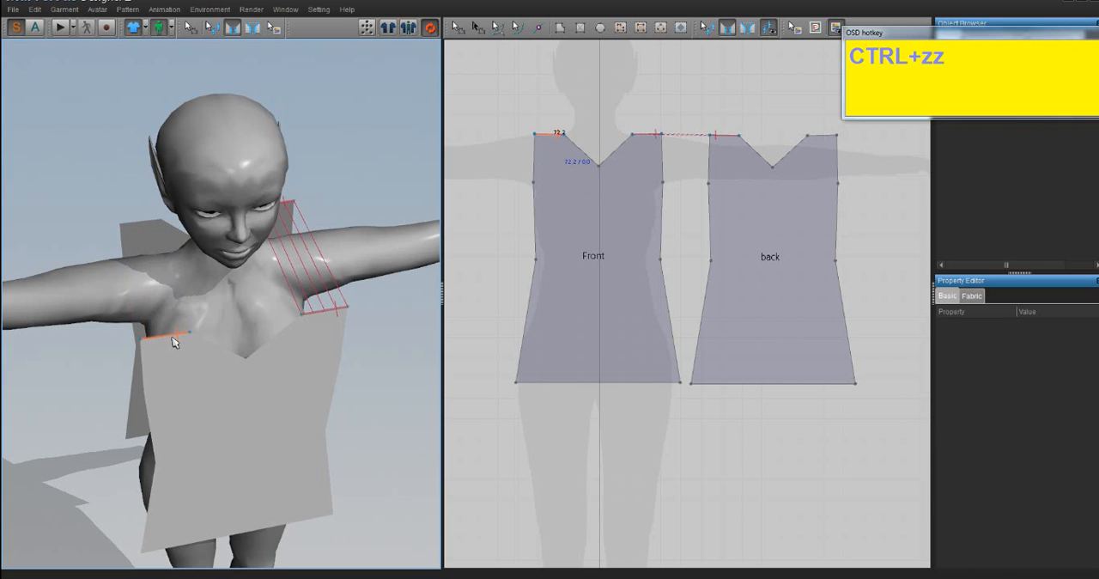
# - Sew the avatar's right shoulder edges in opposite directions to show a crossed seam, inspect it, and undo it
pyautogui.click(172, 341)
pyautogui.moveTo(146, 248); pyautogui.dragTo(138, 232)
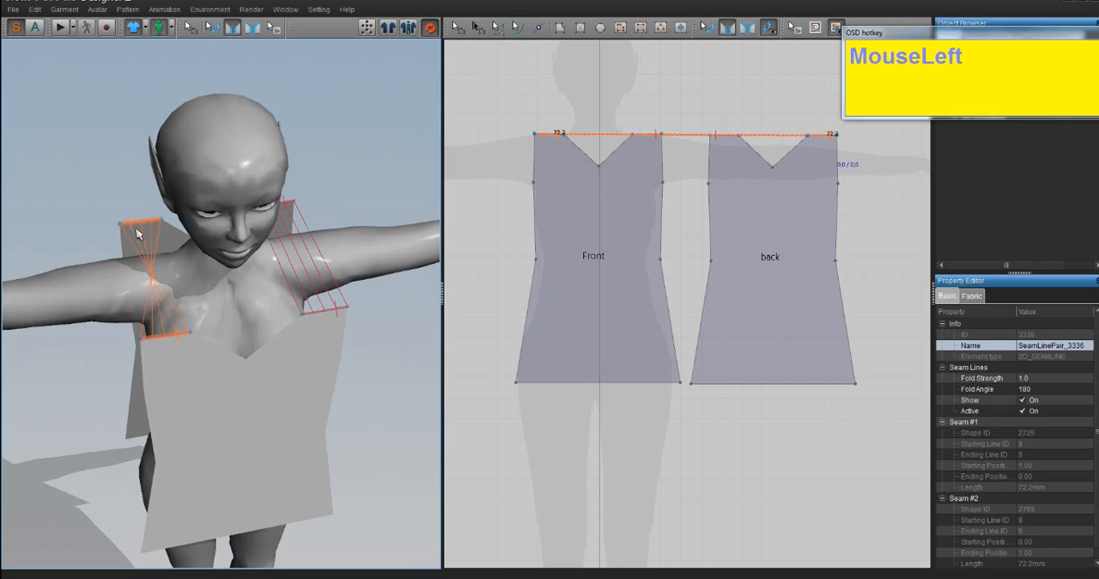
pyautogui.moveTo(180, 286); pyautogui.dragTo(179, 288, button='right')
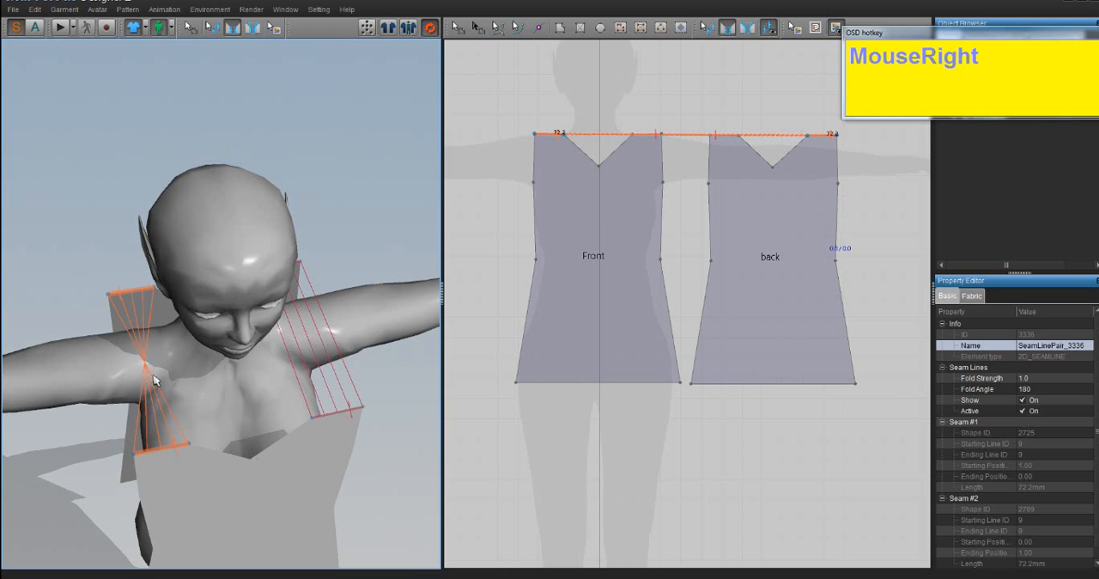
pyautogui.moveTo(181, 444); pyautogui.dragTo(168, 416, button='right')
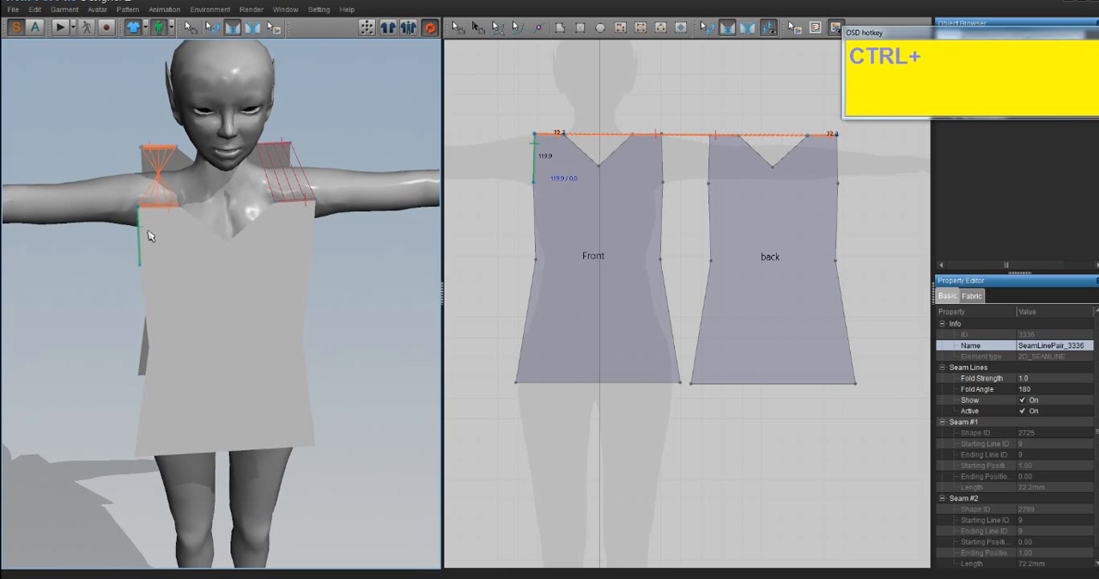
pyautogui.hotkey('ctrl', 'z')
# - Sew the Front and back shoulder edges on the avatar's right side with both edges running in the same direction
pyautogui.moveTo(155, 212); pyautogui.dragTo(196, 385, button='right')
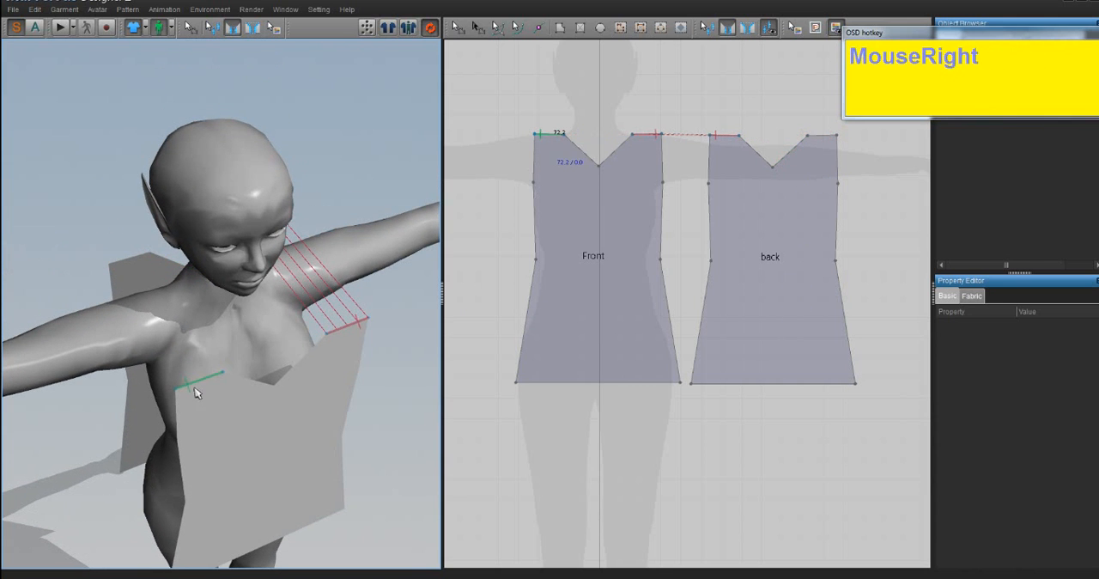
pyautogui.click(200, 377)
pyautogui.click(121, 263)
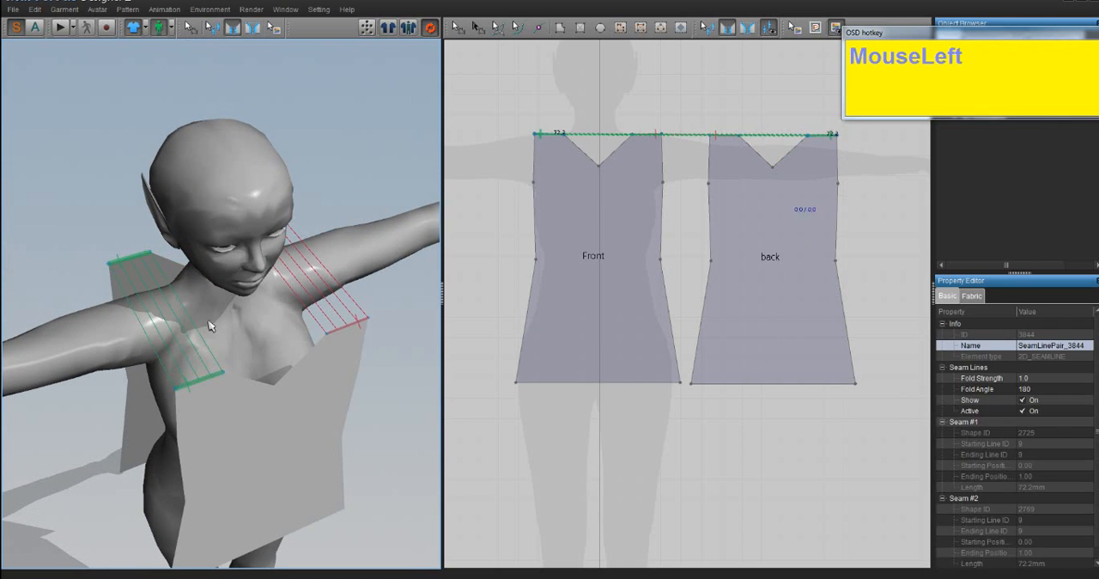
# - Sew the lower and upper side edges of the Front piece to the back piece on the avatar's left, leaving the armhole open
pyautogui.moveTo(212, 326); pyautogui.dragTo(233, 314, button='right')
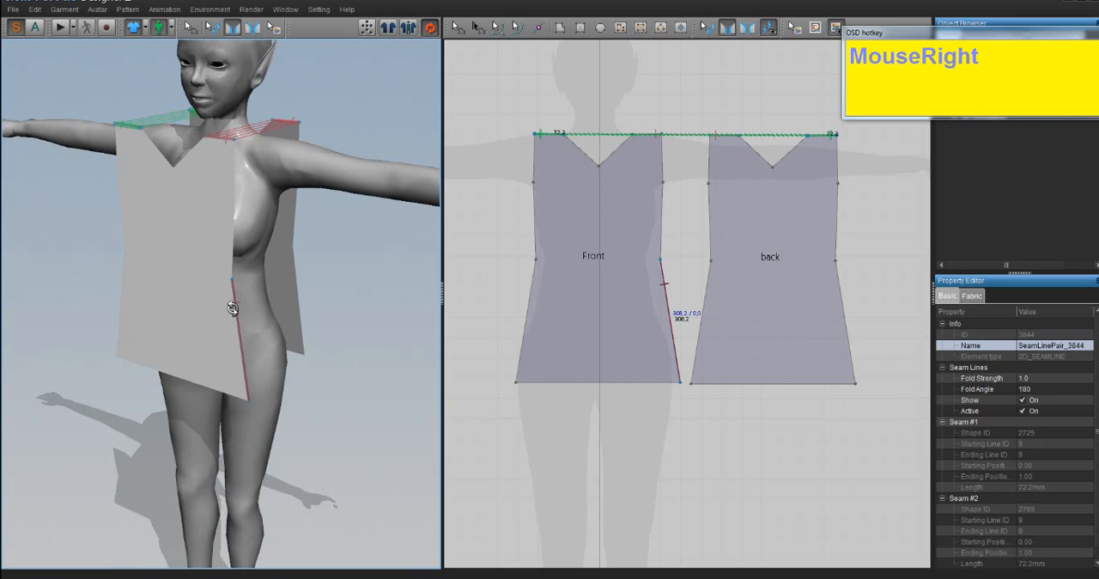
pyautogui.click(235, 311)
pyautogui.click(295, 293)
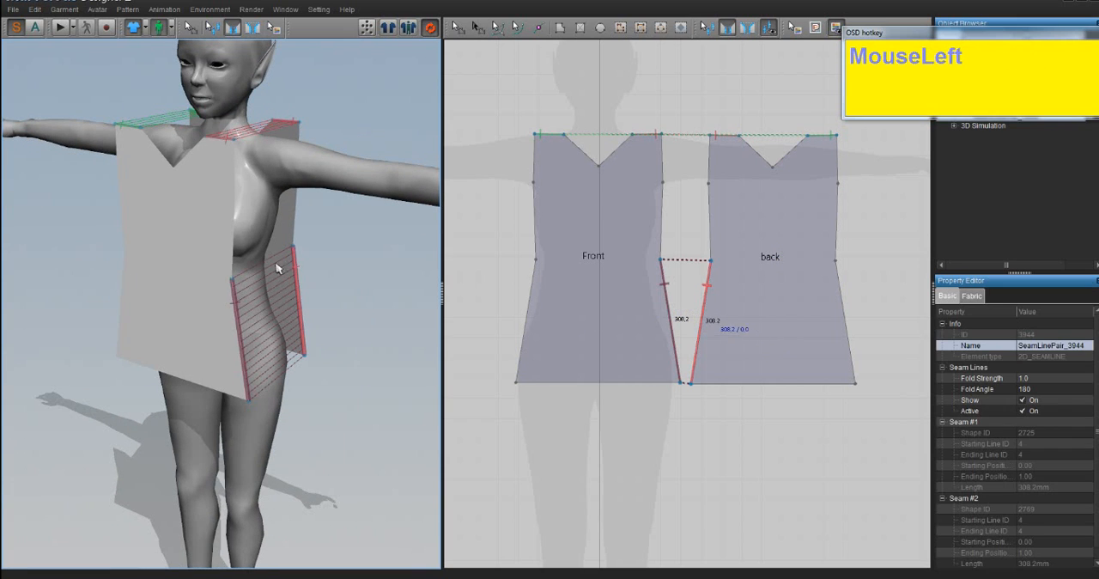
pyautogui.click(236, 237)
pyautogui.moveTo(296, 227); pyautogui.dragTo(295, 207)
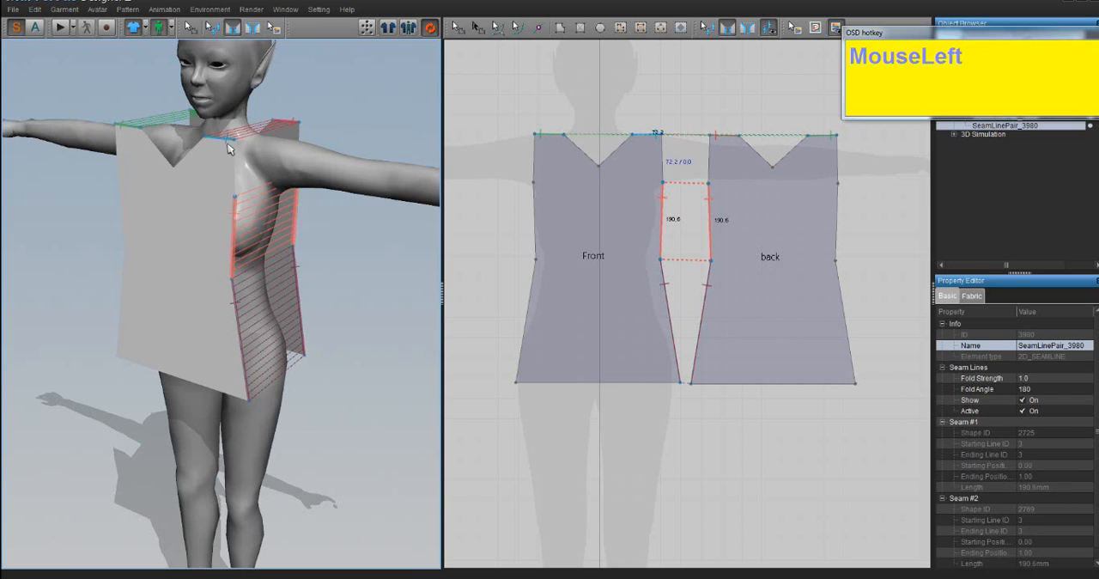
# - Sew the lower and upper side edges of both pieces on the avatar's right with uncrossed stitch lines, leaving the armhole open
pyautogui.moveTo(258, 206); pyautogui.dragTo(257, 262, button='right')
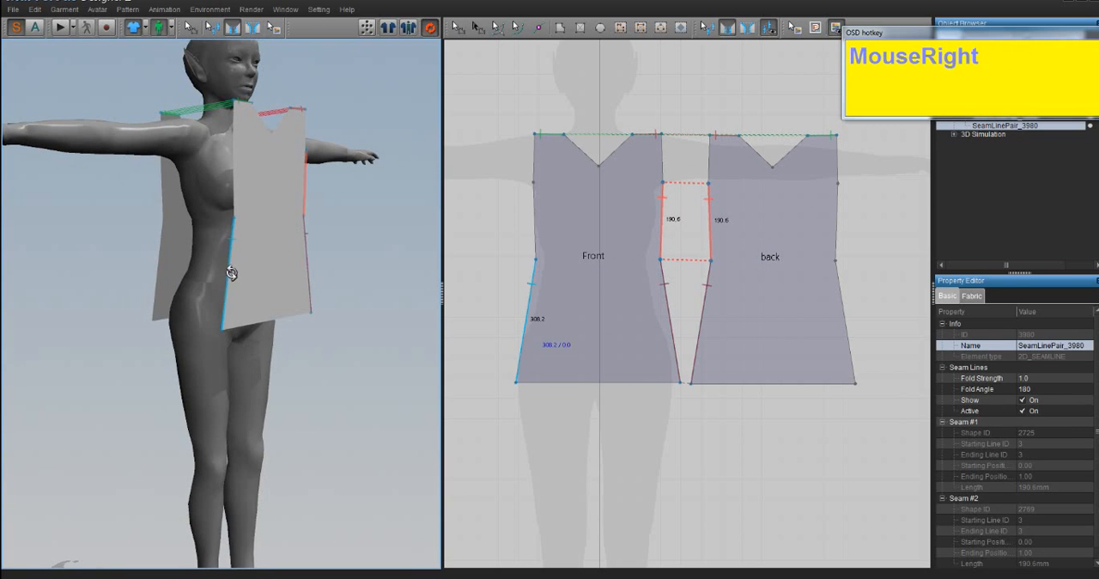
pyautogui.click(231, 273)
pyautogui.click(165, 267)
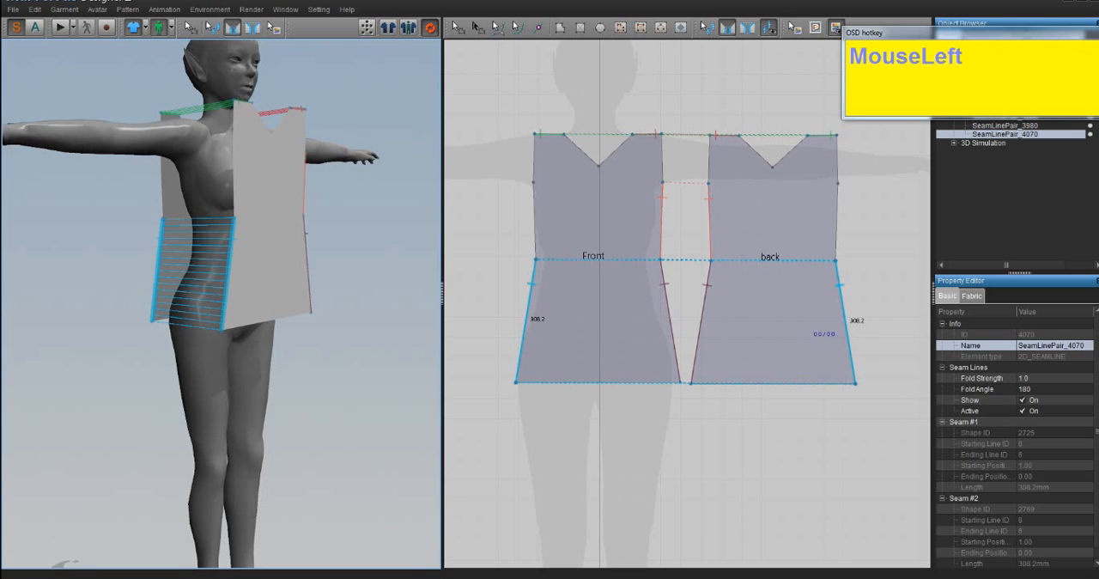
pyautogui.click(240, 196)
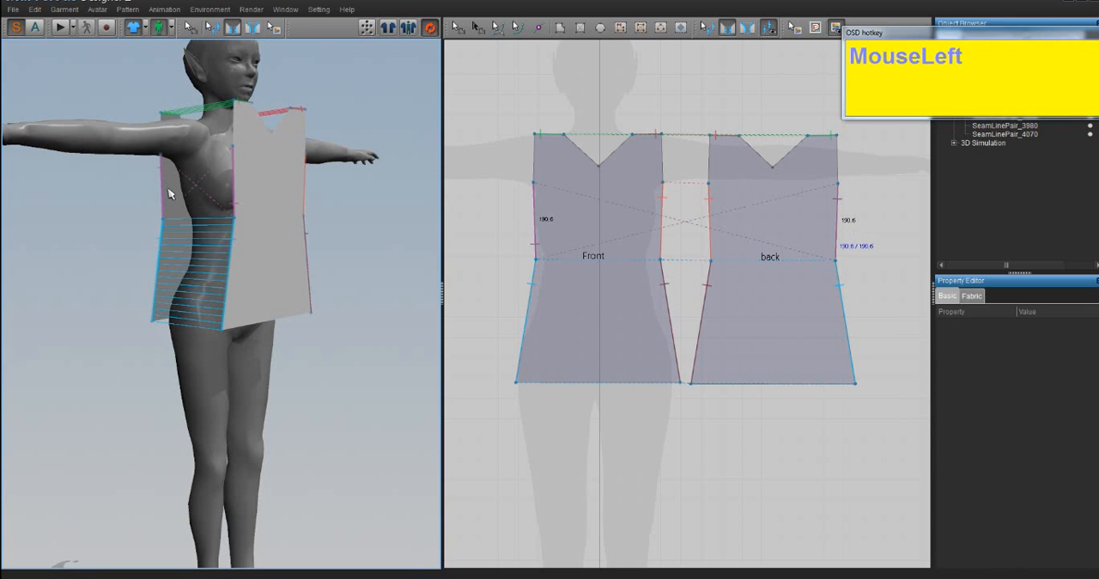
pyautogui.click(168, 199)
# - Run the simulation to drape the sewn top on the avatar and check its fit from front and back
pyautogui.moveTo(263, 214); pyautogui.dragTo(226, 191, button='right')
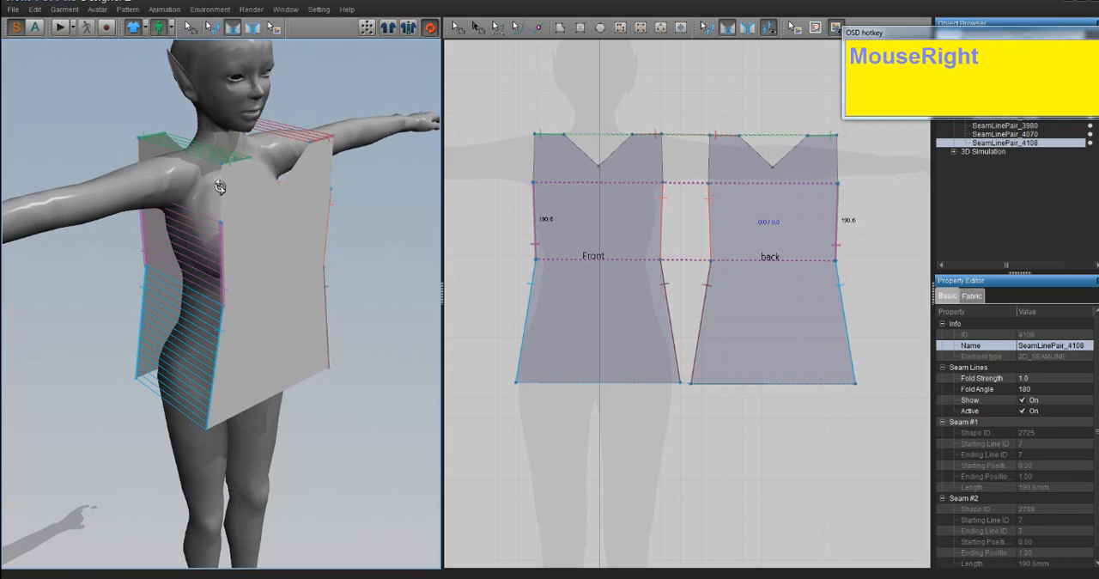
pyautogui.moveTo(336, 277); pyautogui.dragTo(301, 280, button='right')
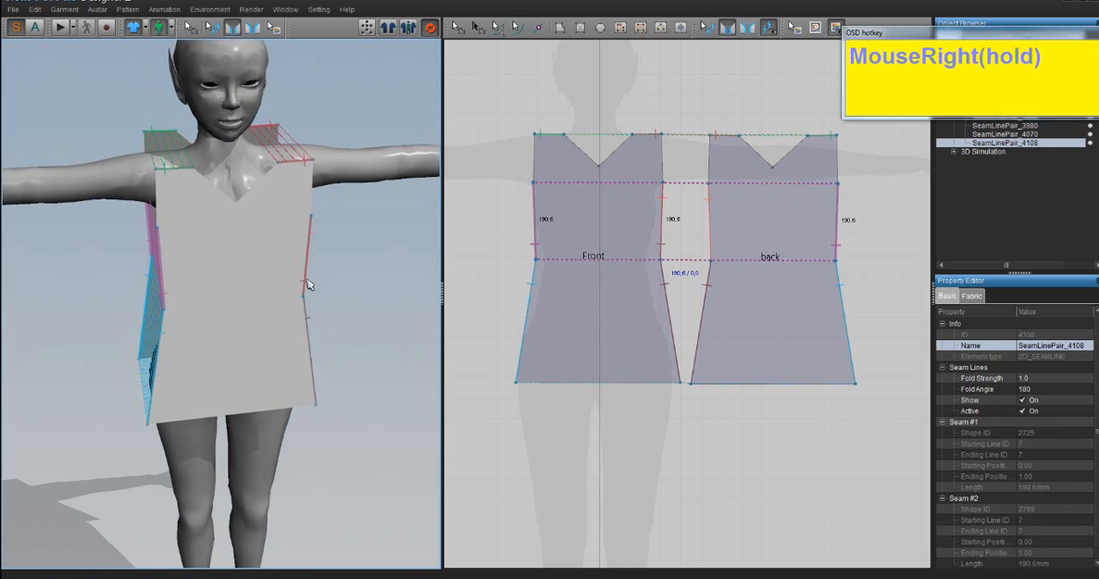
pyautogui.click(58, 31)
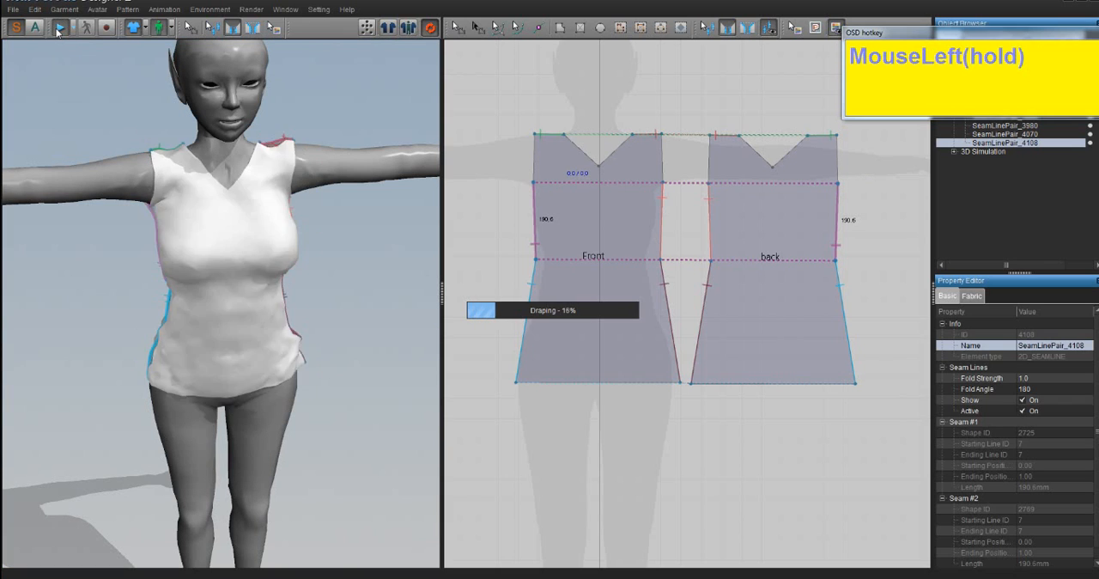
pyautogui.moveTo(319, 343); pyautogui.dragTo(321, 320, button='right')
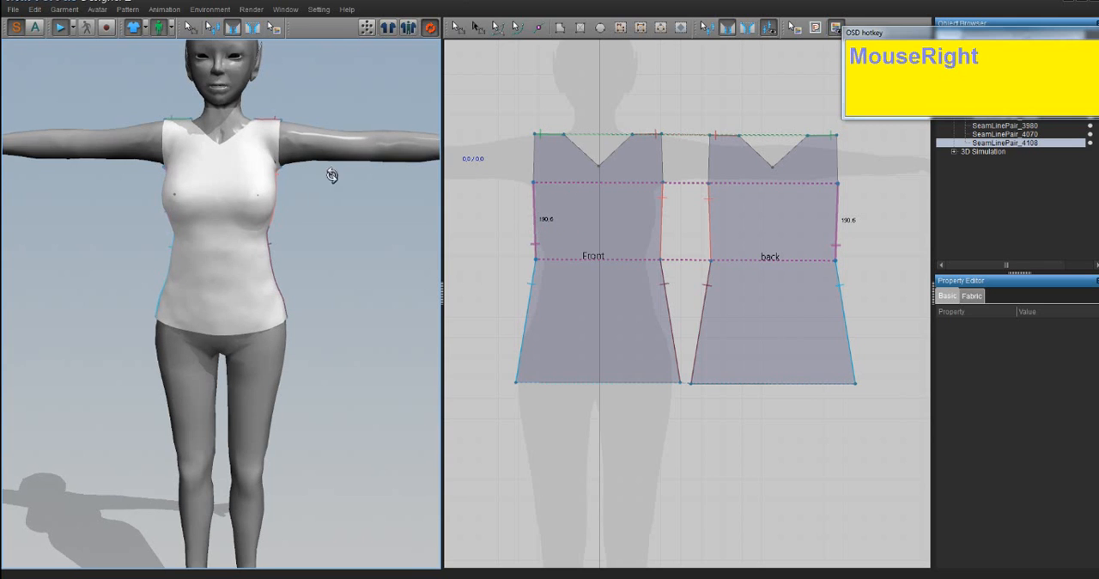
pyautogui.moveTo(334, 177); pyautogui.dragTo(148, 68, button='right')
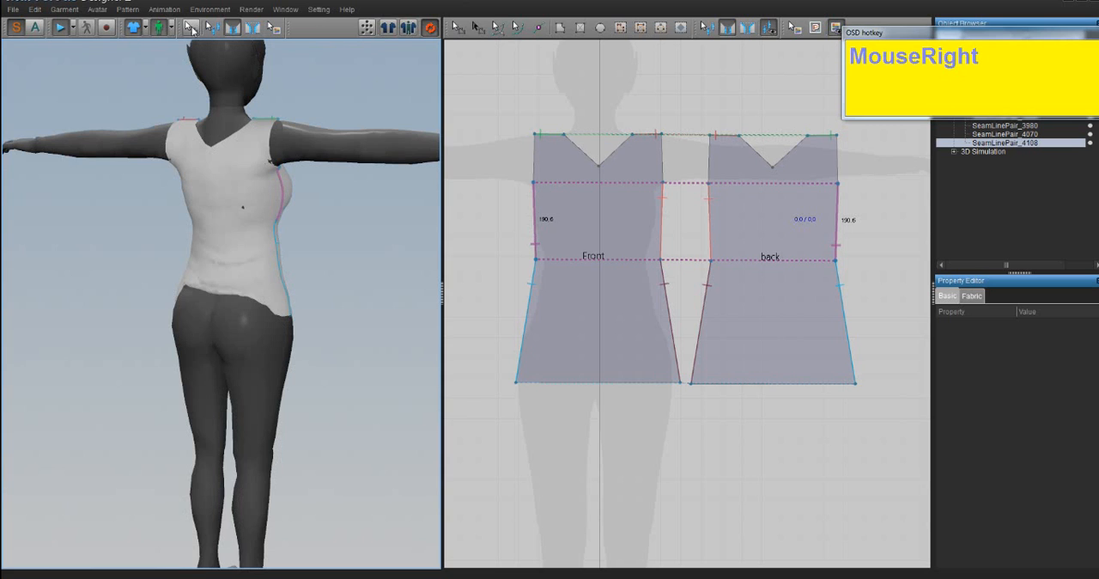
# - Pull the bunched back hem down over the avatar's hips in the 3D view while the simulation runs
pyautogui.click(190, 26)
pyautogui.moveTo(236, 238)
pyautogui.mouseDown(button='right')
pyautogui.moveTo(225, 238)
pyautogui.moveTo(237, 221)
pyautogui.mouseUp(button='right')
pyautogui.click(220, 311)
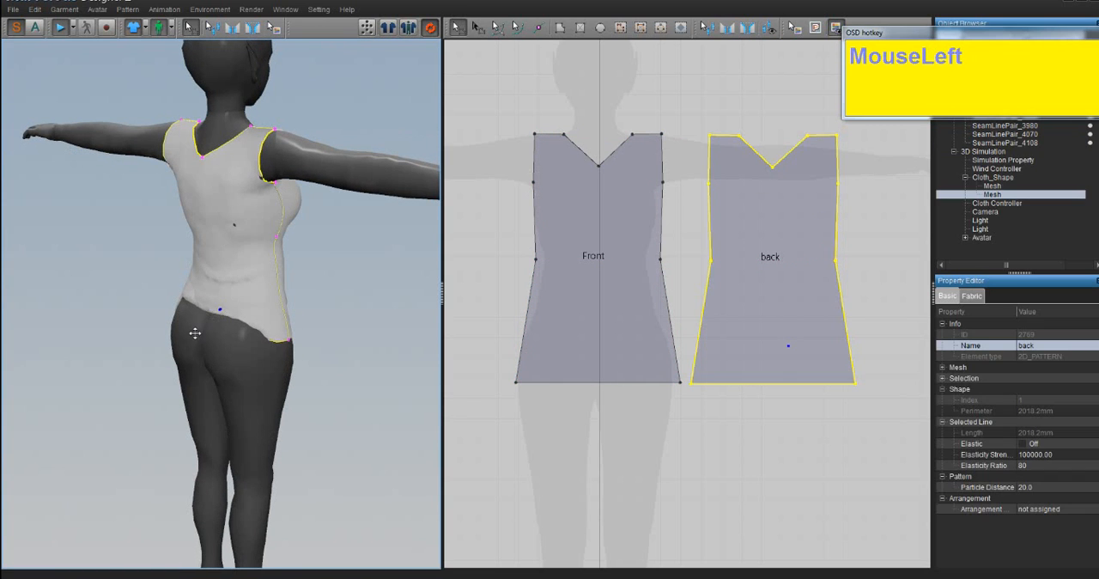
pyautogui.moveTo(208, 311); pyautogui.dragTo(197, 314)
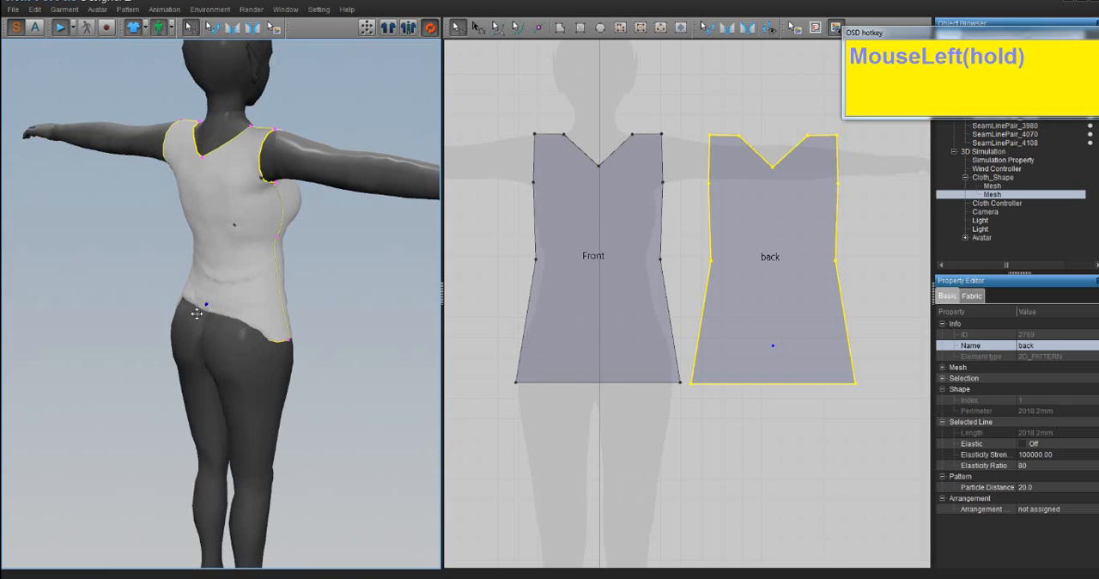
pyautogui.click(263, 333)
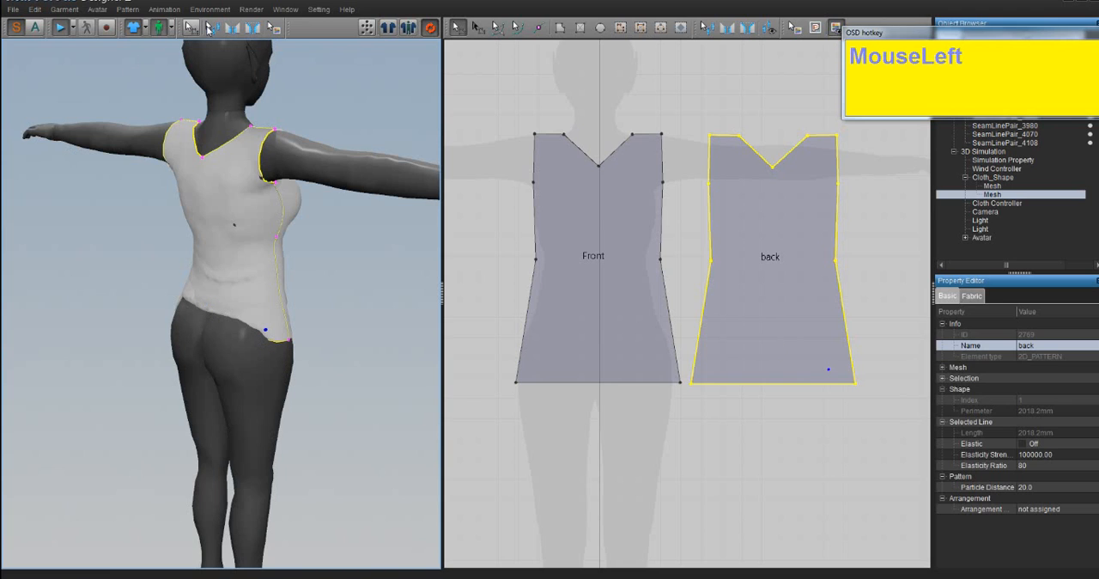
pyautogui.click(482, 27)
pyautogui.click(458, 28)
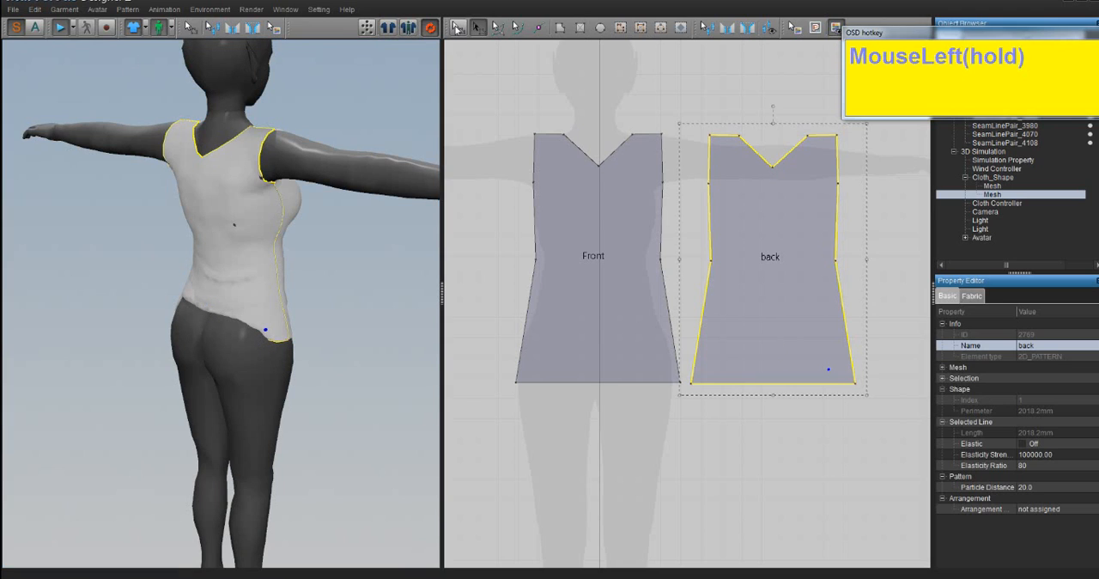
pyautogui.click(192, 27)
pyautogui.moveTo(263, 342); pyautogui.dragTo(163, 337)
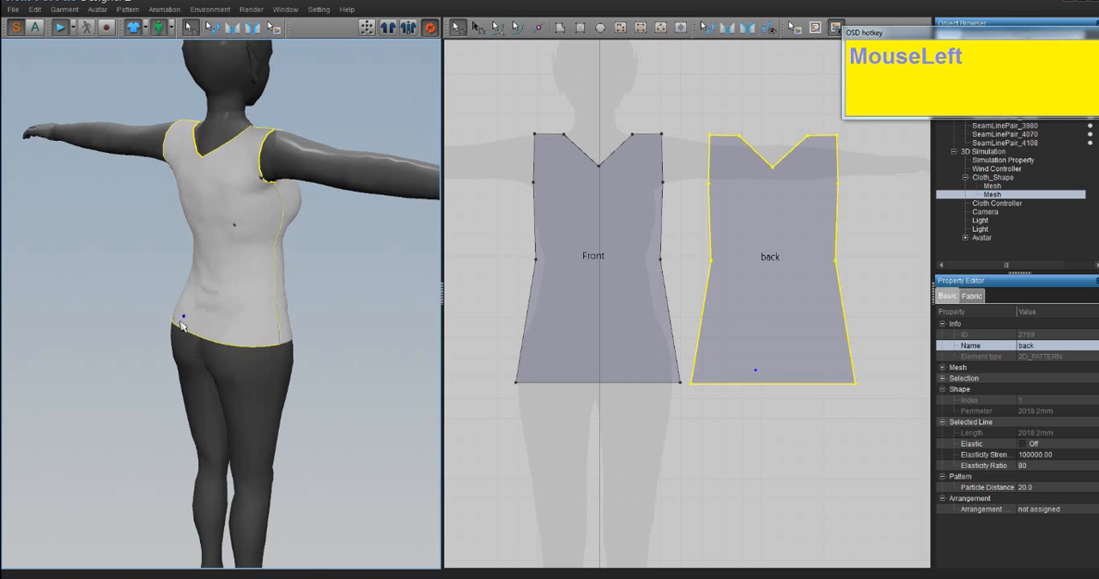
# - Deepen the Front piece's V-neckline by moving its centre point lower on the 2D pattern
pyautogui.moveTo(381, 282); pyautogui.dragTo(676, 286, button='right')
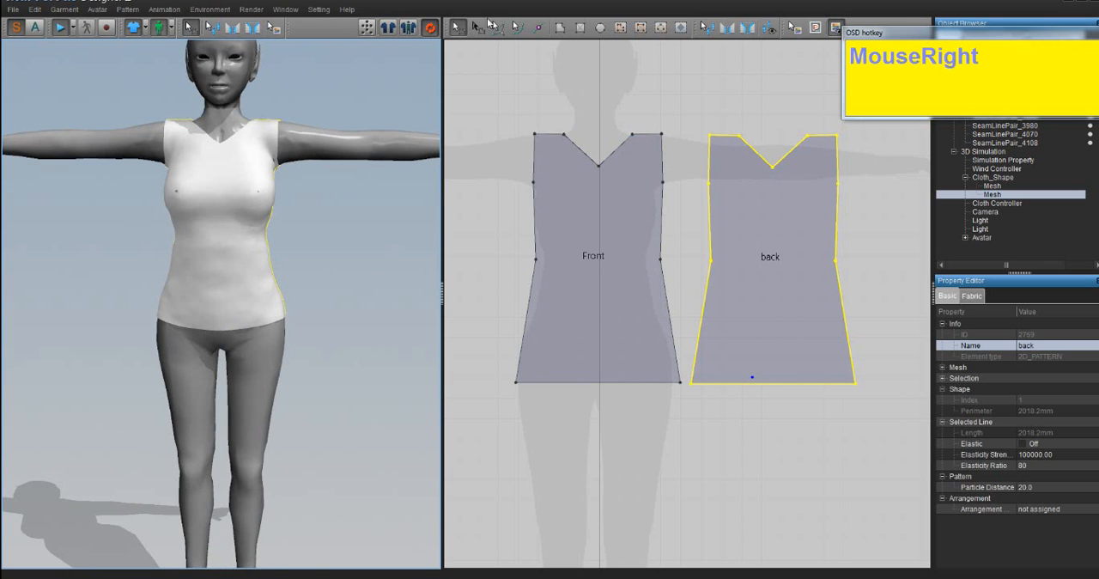
pyautogui.click(458, 30)
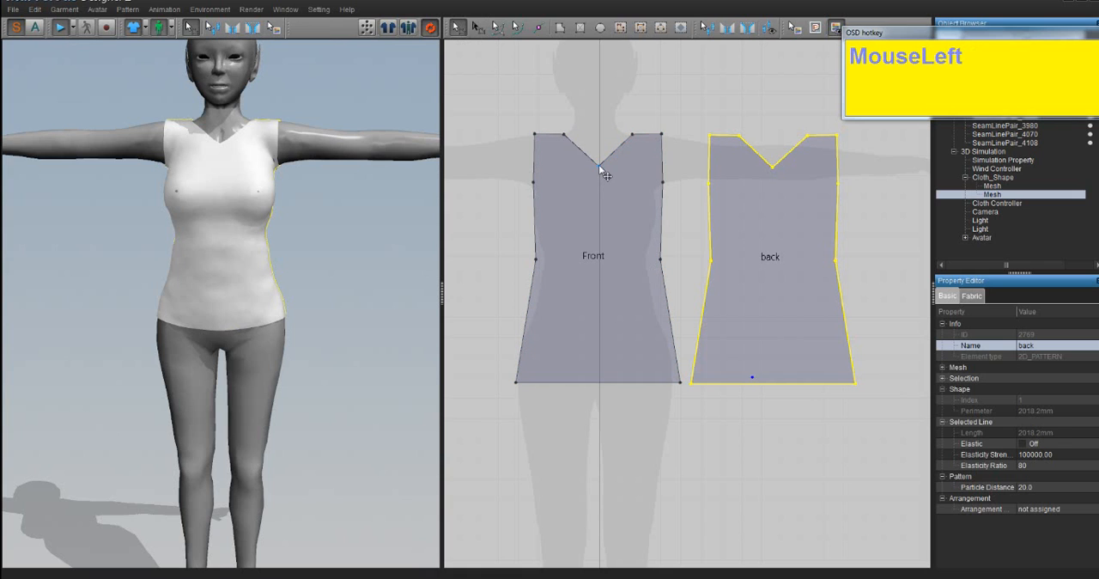
pyautogui.moveTo(599, 164); pyautogui.dragTo(608, 183)
pyautogui.hotkey('ctrl', 'z')
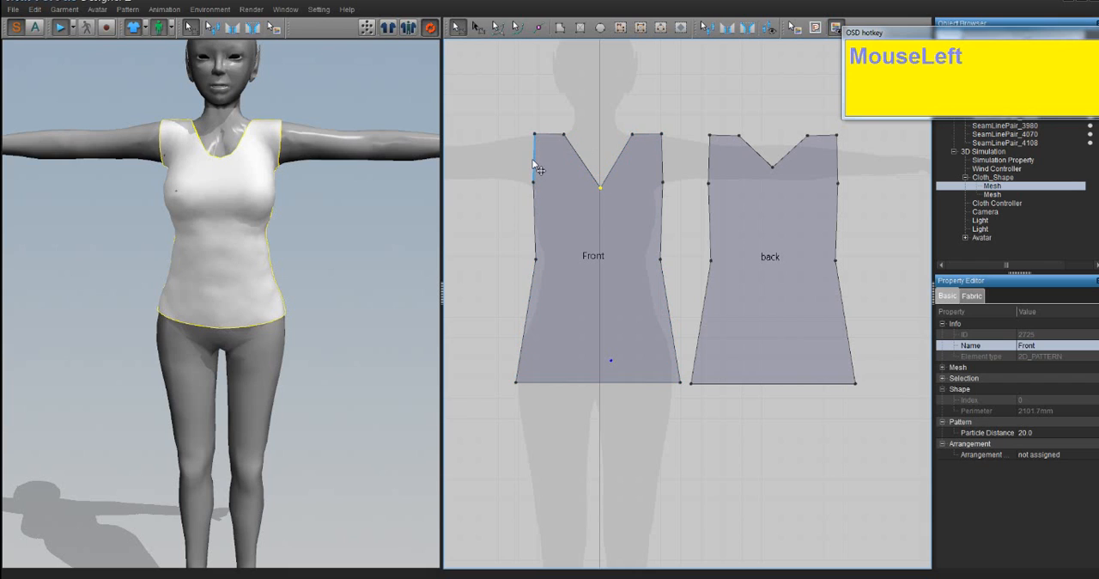
# - Narrow the shoulders of the Front and back pieces by moving all four armhole edges inward on the 2D pattern
pyautogui.moveTo(534, 162); pyautogui.dragTo(547, 158)
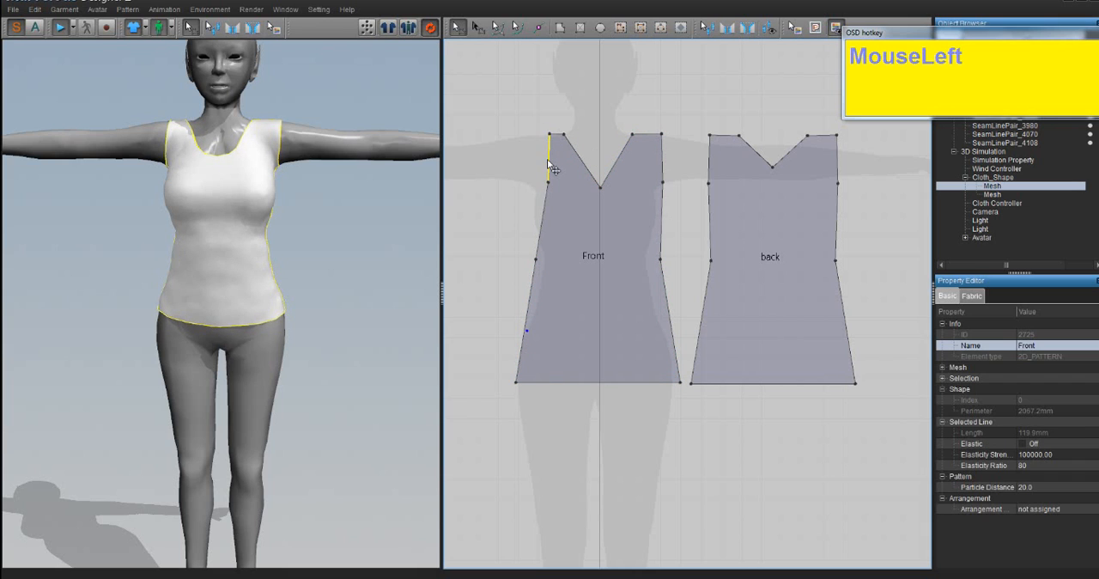
pyautogui.moveTo(669, 164); pyautogui.dragTo(650, 164)
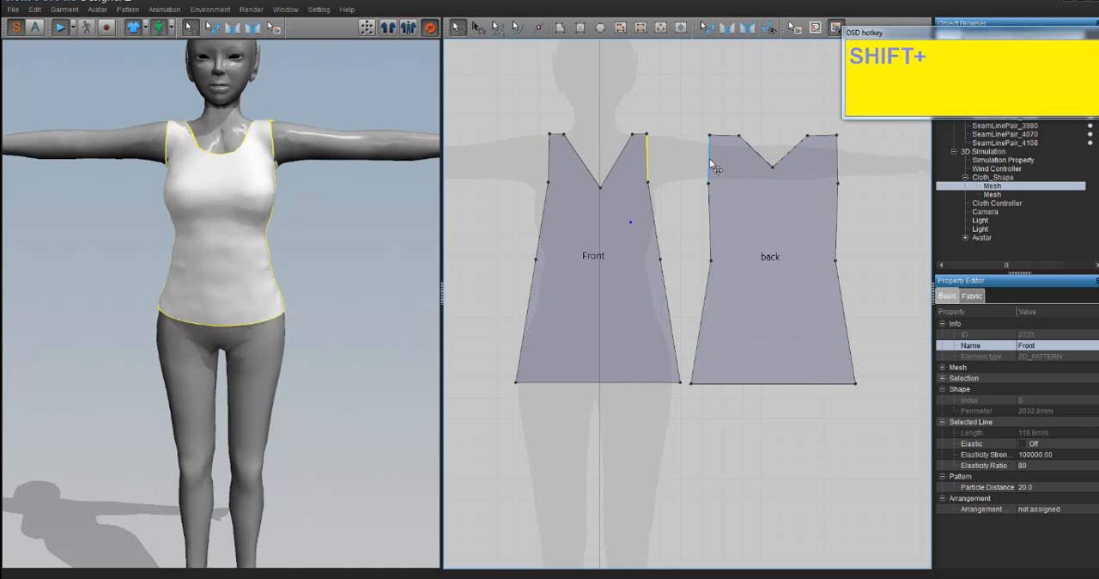
pyautogui.moveTo(712, 165); pyautogui.dragTo(723, 165)
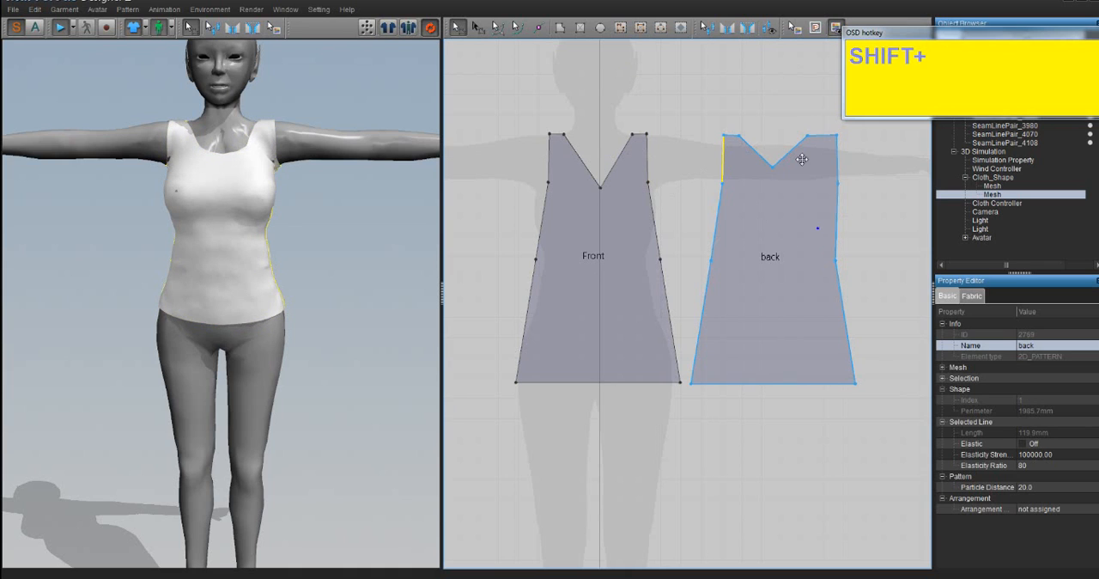
pyautogui.moveTo(837, 157); pyautogui.dragTo(821, 163)
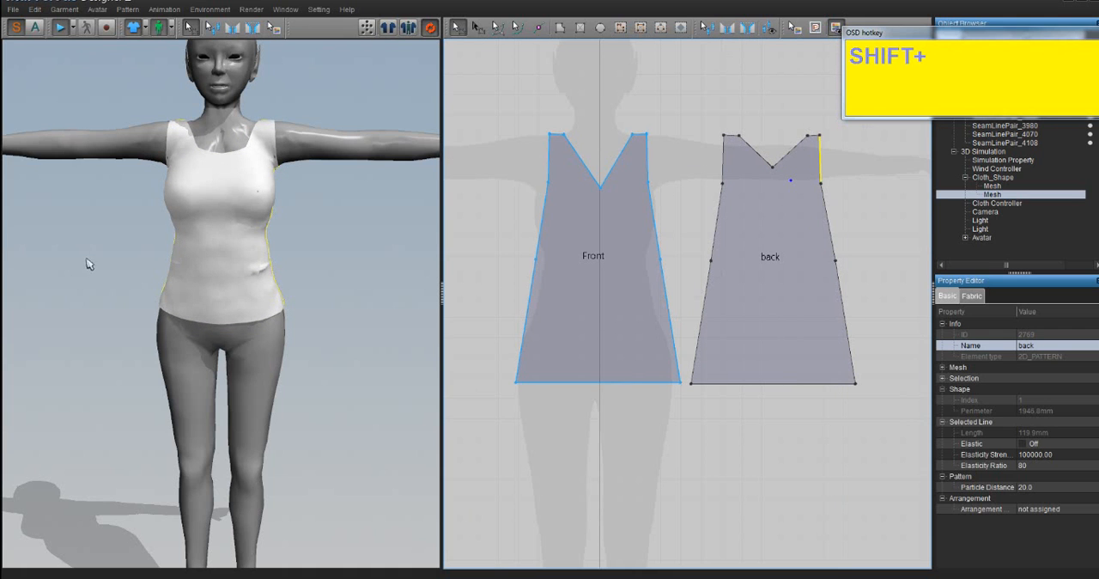
# - Delete the centre point of the back piece's V-neckline so its top edge runs straight
pyautogui.moveTo(250, 265); pyautogui.dragTo(152, 248, button='right')
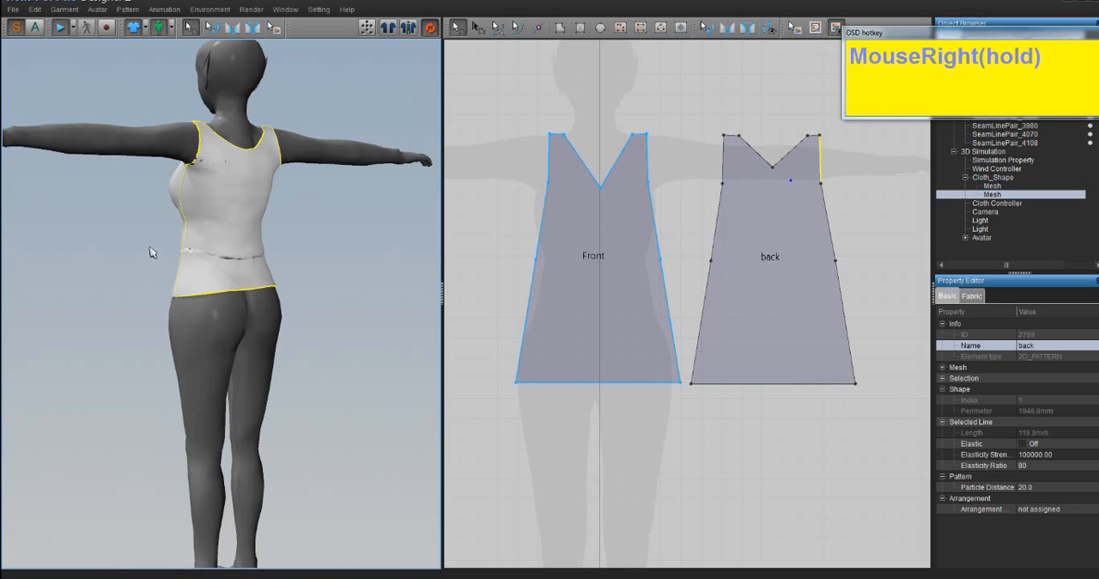
pyautogui.click(777, 172)
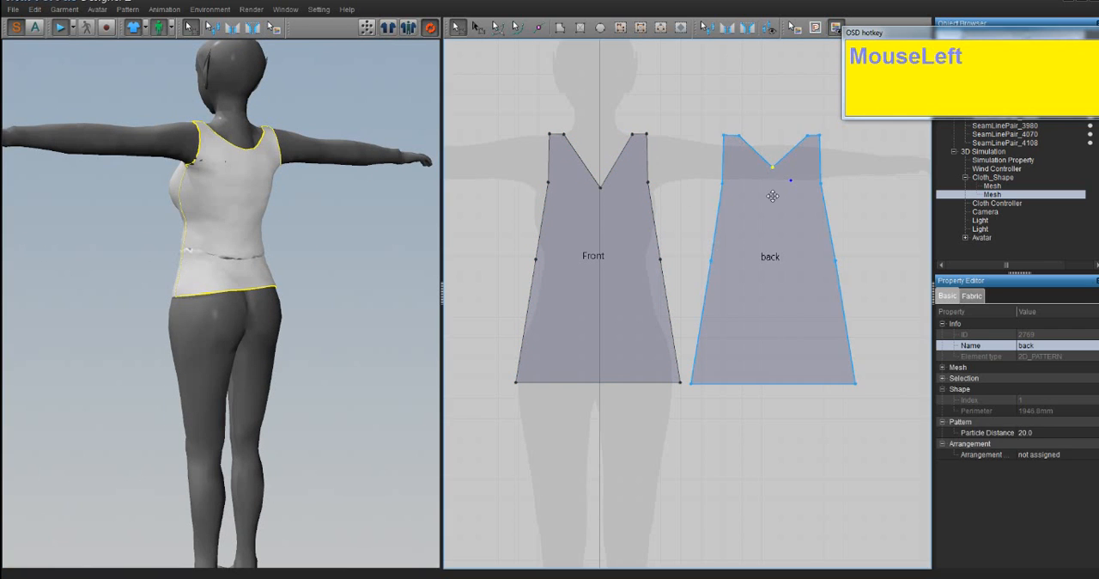
pyautogui.press('Delete')
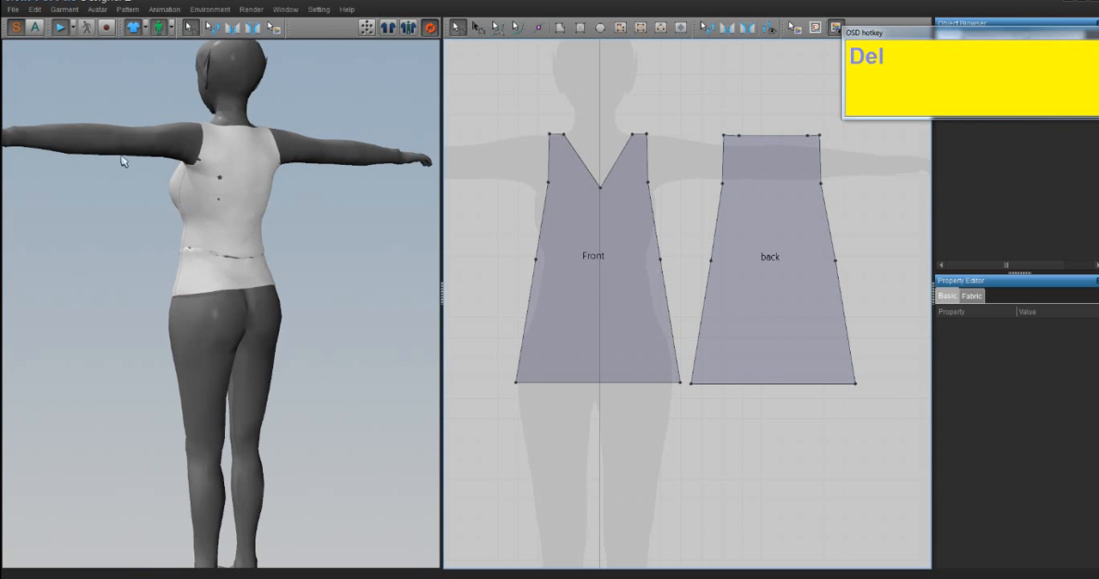
pyautogui.moveTo(222, 216); pyautogui.dragTo(415, 228, button='right')
pyautogui.moveTo(328, 230); pyautogui.dragTo(208, 168, button='right')
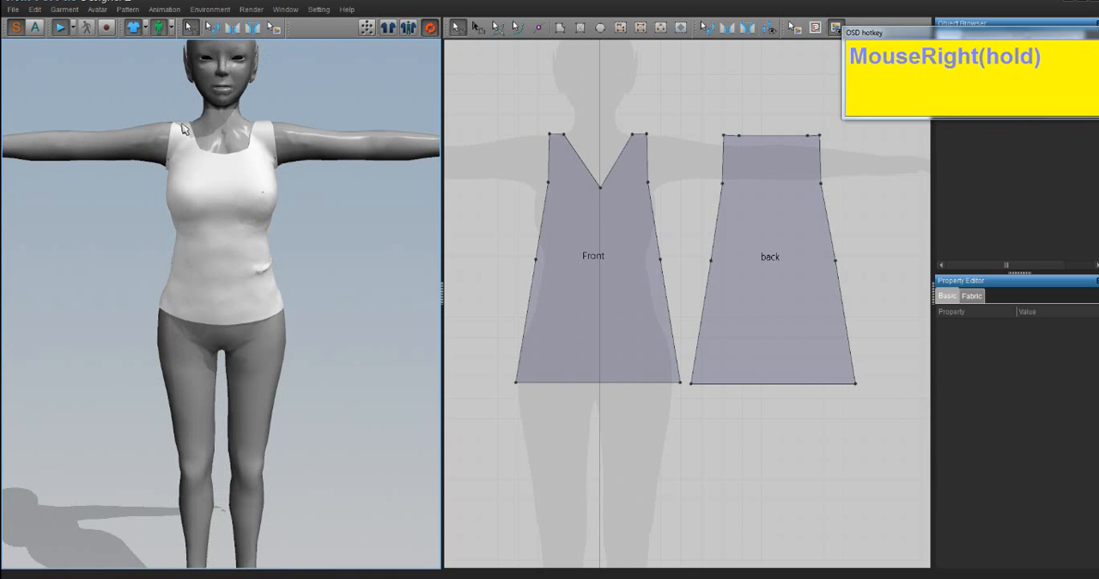
pyautogui.click(183, 129)
pyautogui.moveTo(185, 129); pyautogui.dragTo(294, 248)
pyautogui.moveTo(295, 248)
pyautogui.mouseDown(button='right')
pyautogui.moveTo(314, 228)
pyautogui.moveTo(422, 235)
pyautogui.moveTo(355, 229)
pyautogui.moveTo(260, 256)
pyautogui.moveTo(288, 258)
pyautogui.mouseUp(button='right')
# - Select the Front and back pieces together, delete them, and undo the deletion
pyautogui.click(596, 255)
pyautogui.keyDown('shift'); pyautogui.moveTo(772, 258); pyautogui.dragTo(790, 259); pyautogui.keyUp('shift')
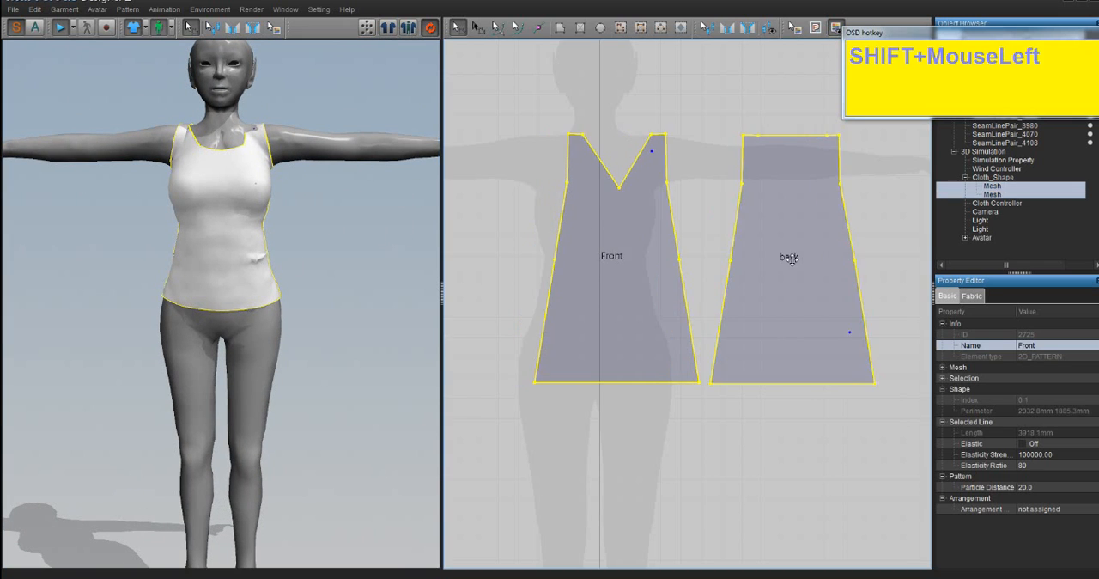
pyautogui.press('Delete')
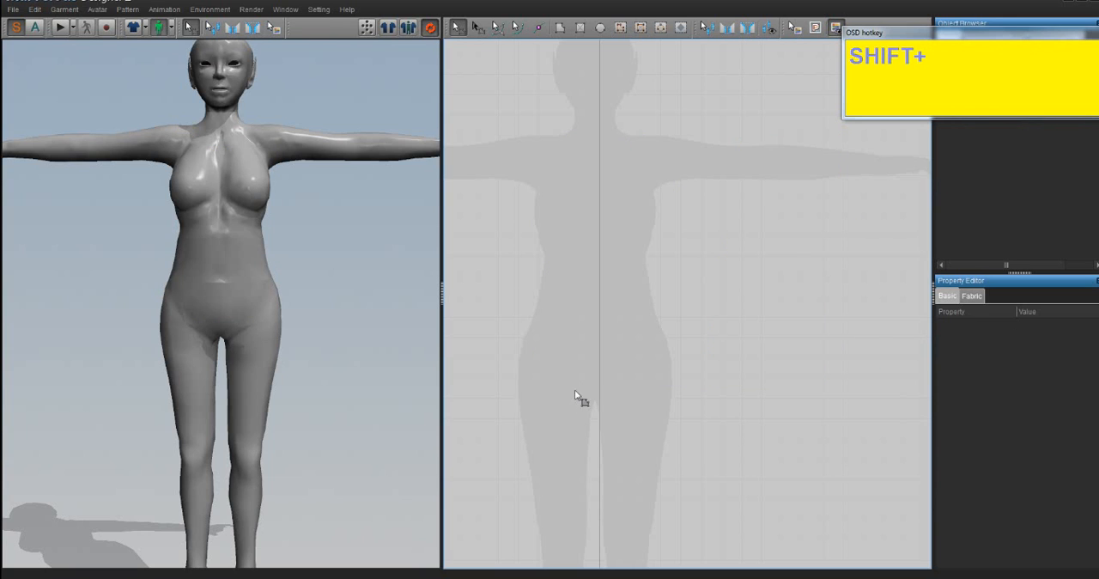
pyautogui.keyDown('shift'); pyautogui.moveTo(582, 401); pyautogui.dragTo(632, 330, button='middle'); pyautogui.keyUp('shift')
pyautogui.hotkey('ctrl', 'z')
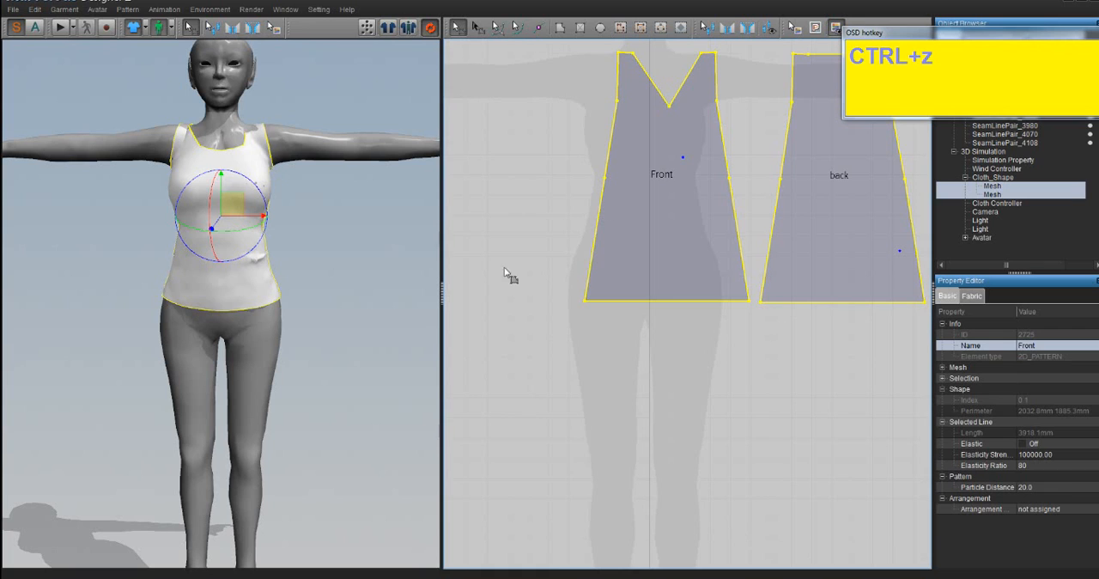
# - Shift both pattern pieces together sideways so the Front piece sits closer to the avatar's centre line
pyautogui.moveTo(681, 181); pyautogui.dragTo(647, 183)
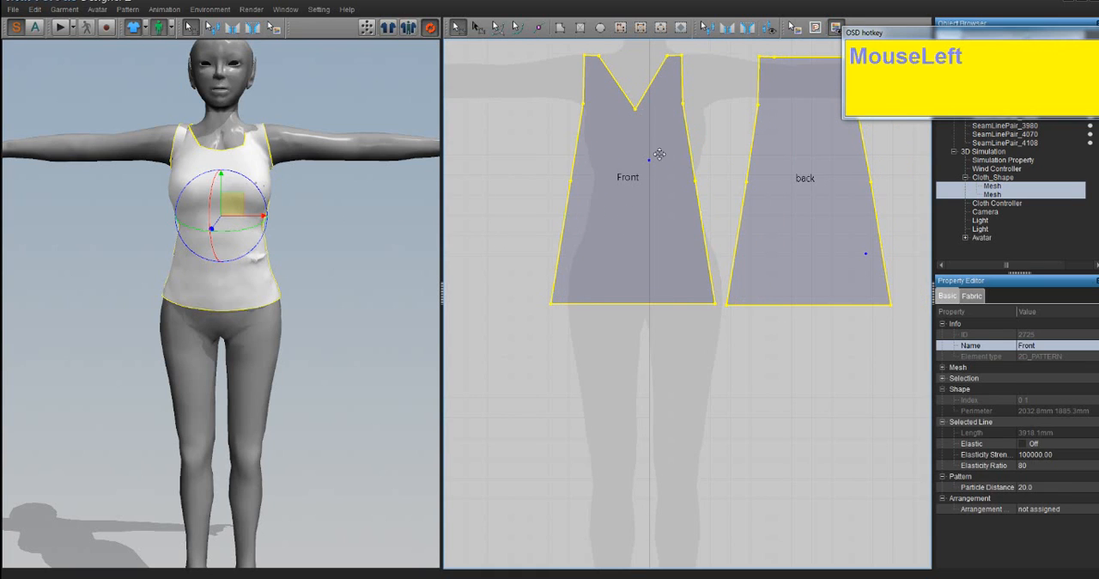
pyautogui.keyDown('shift'); pyautogui.moveTo(729, 145); pyautogui.dragTo(710, 200, button='middle'); pyautogui.keyUp('shift')
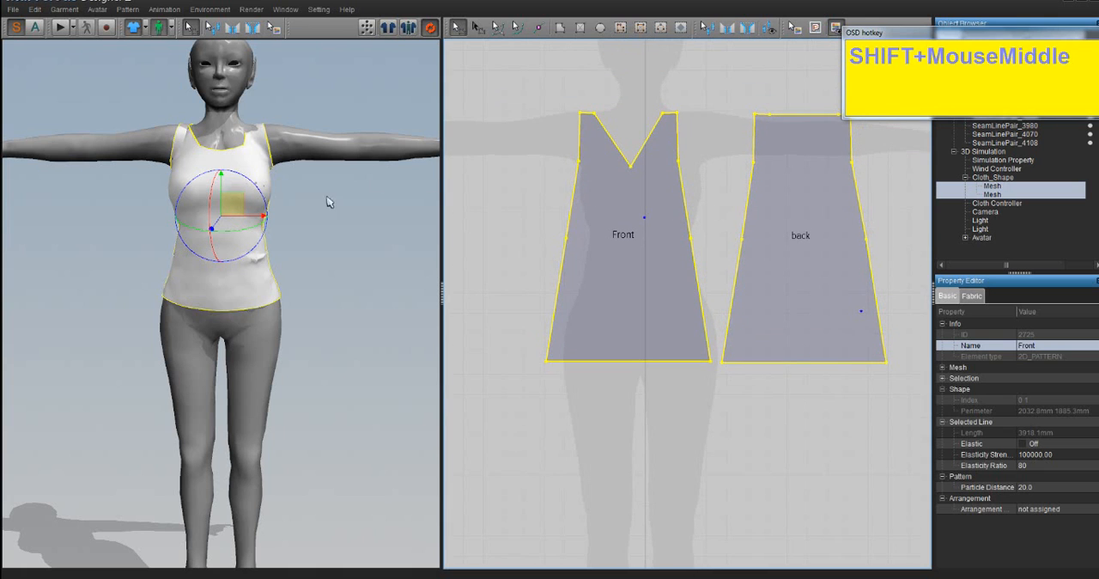
# - Run the simulation and pull the Front piece's shoulder straps into place on the avatar in the 3D view
pyautogui.moveTo(332, 204); pyautogui.dragTo(266, 144, button='right')
pyautogui.click(261, 141)
pyautogui.moveTo(261, 142)
pyautogui.mouseDown()
pyautogui.moveTo(258, 112)
pyautogui.moveTo(266, 148)
pyautogui.mouseUp()
pyautogui.click(60, 27)
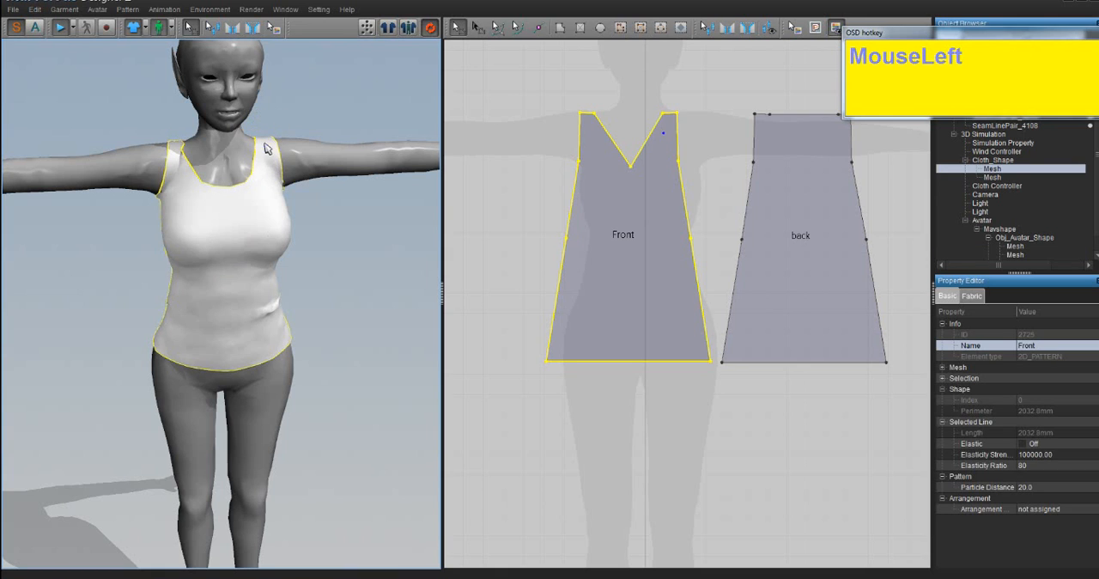
pyautogui.moveTo(142, 170); pyautogui.dragTo(163, 140, button='right')
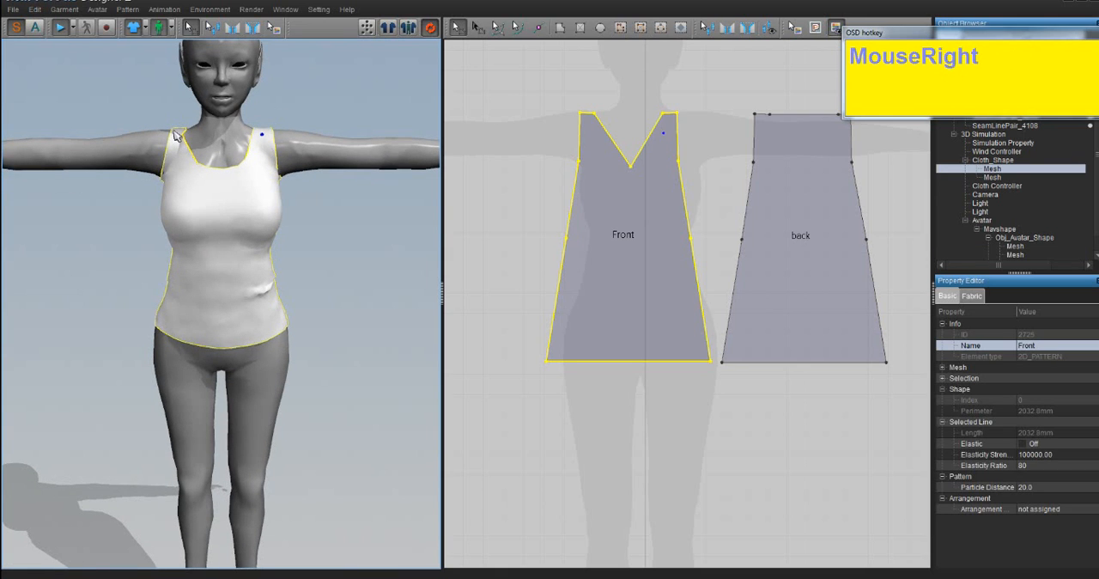
pyautogui.moveTo(173, 130); pyautogui.dragTo(289, 230)
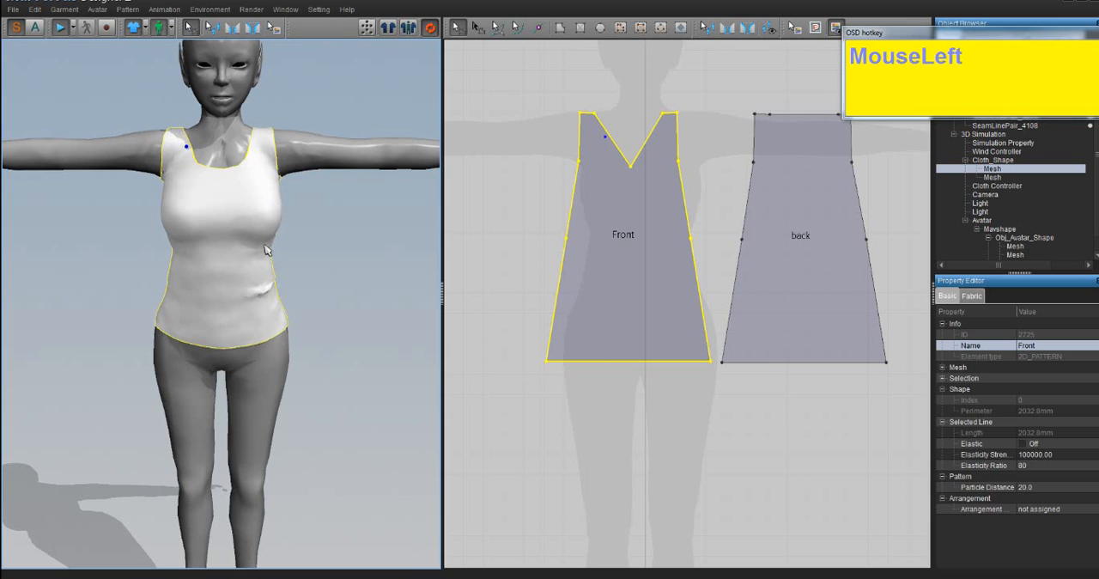
pyautogui.moveTo(268, 251); pyautogui.dragTo(261, 260, button='right')
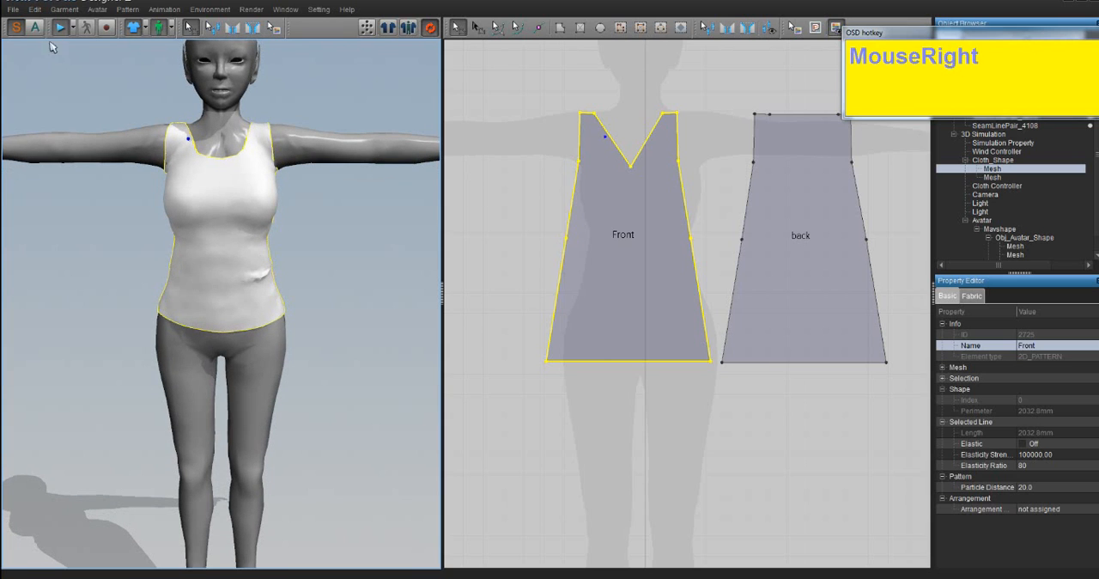
# - Start an OBJ export to the Desktop with the file name tutorialtop
pyautogui.click(13, 11)
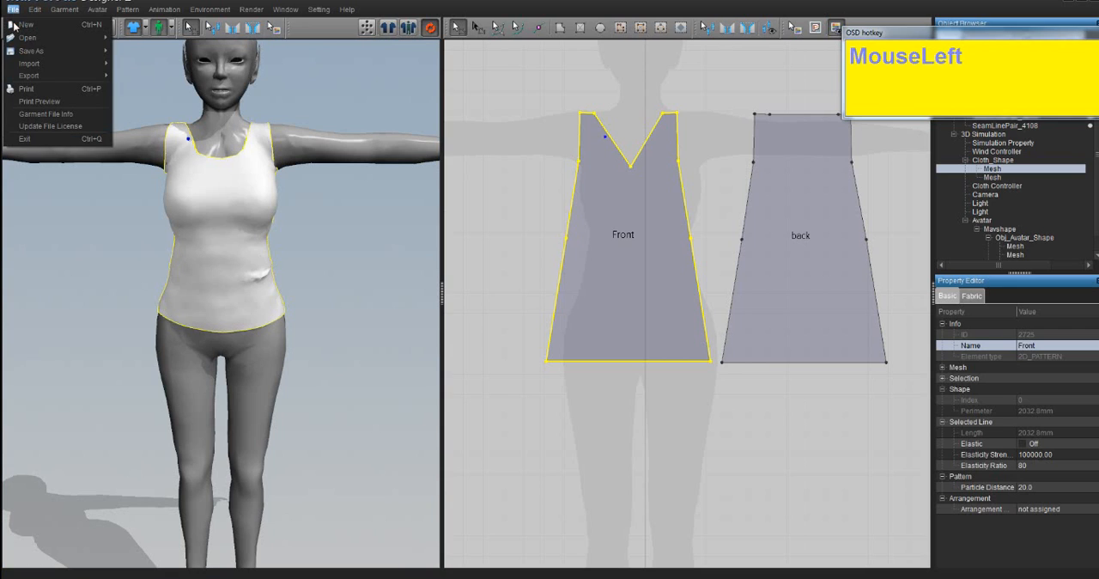
pyautogui.moveTo(55, 81)
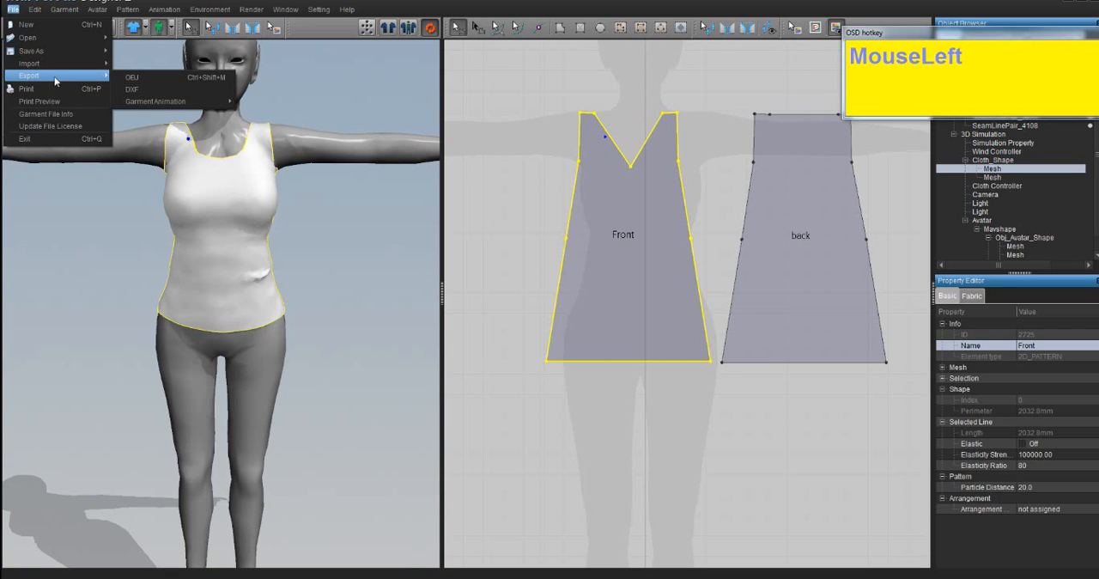
pyautogui.click(157, 78)
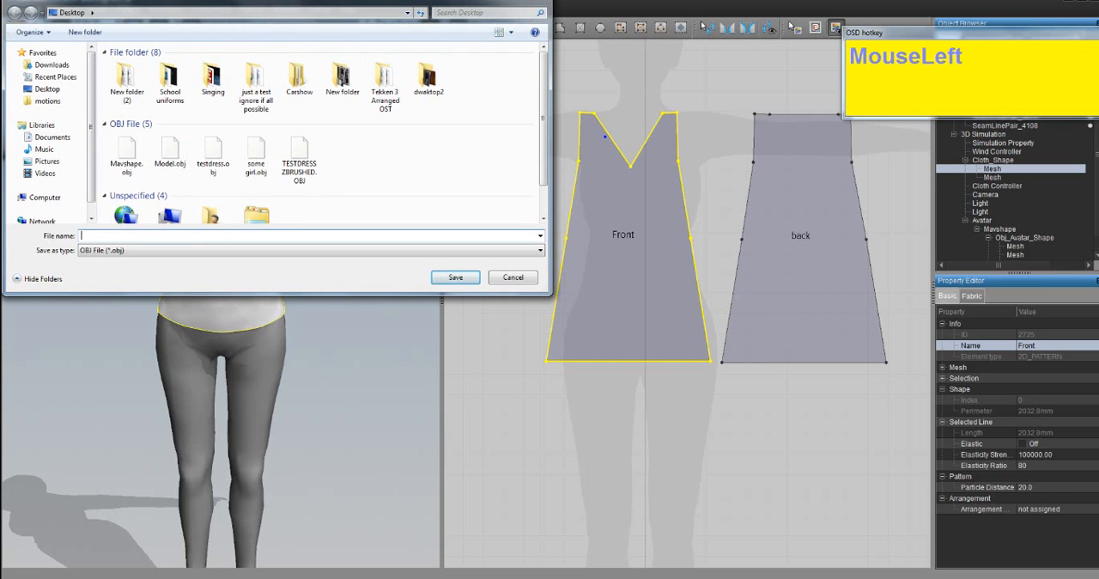
pyautogui.write('tutorialtop')
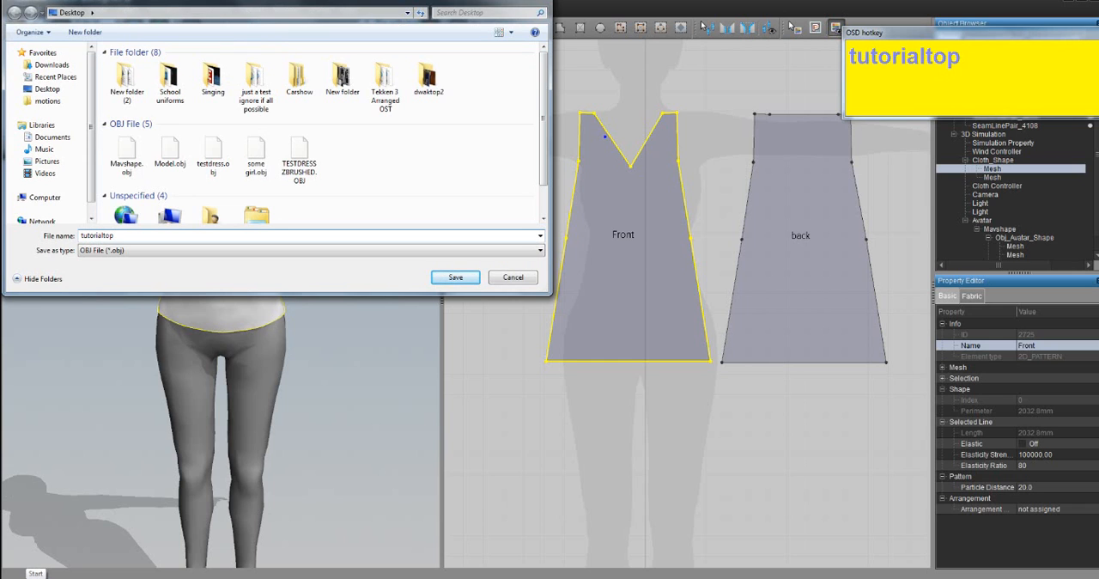
pyautogui.press('Return')
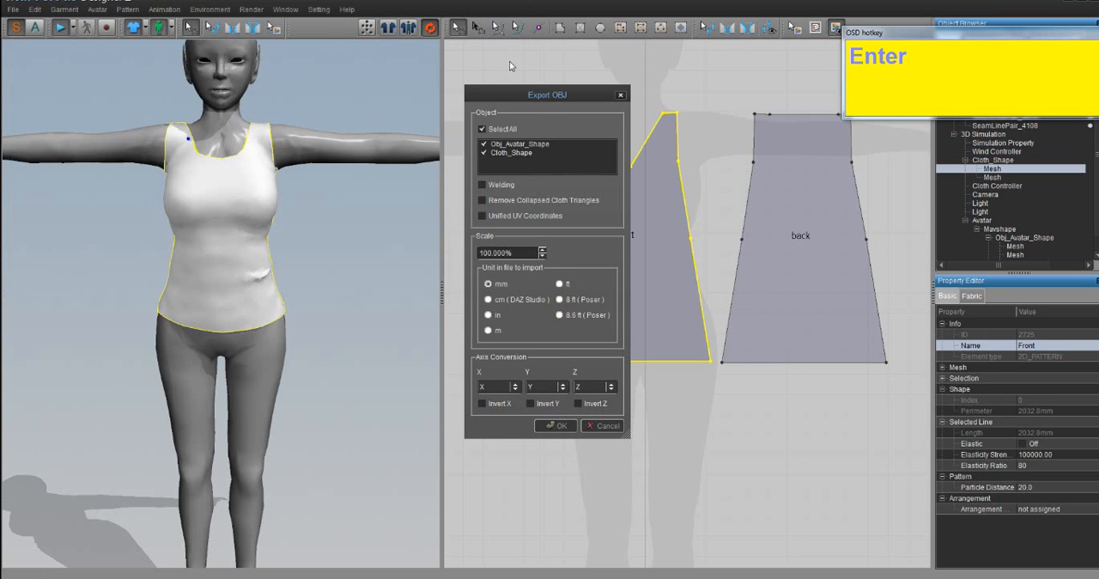
# - Export only Cloth_Shape, with Remove Collapsed Cloth Triangles and Unified UV Coordinates enabled and the scale set to 1%
pyautogui.moveTo(544, 97); pyautogui.dragTo(502, 77)
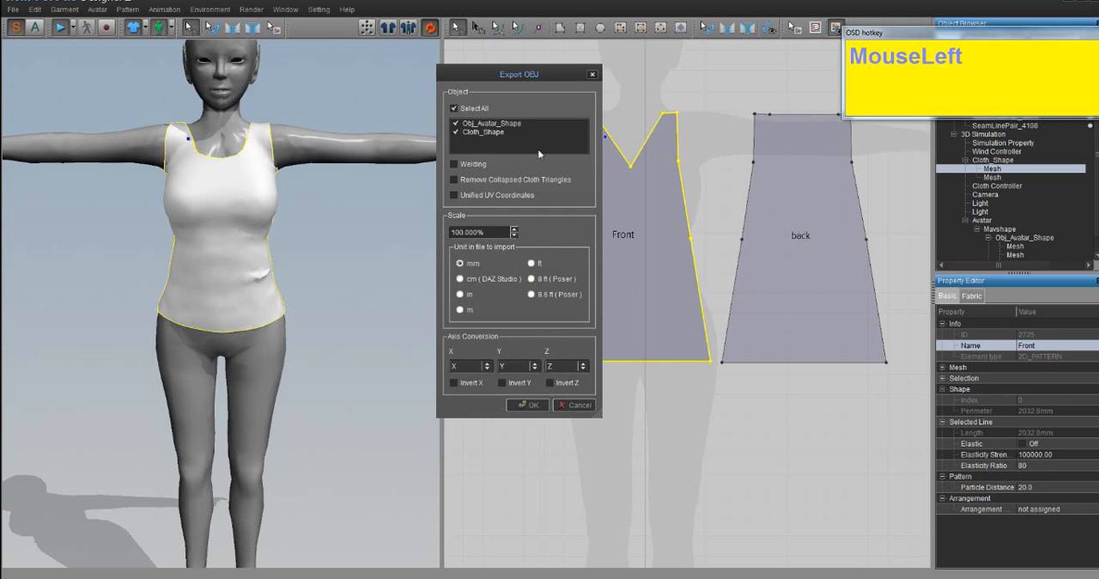
pyautogui.click(456, 124)
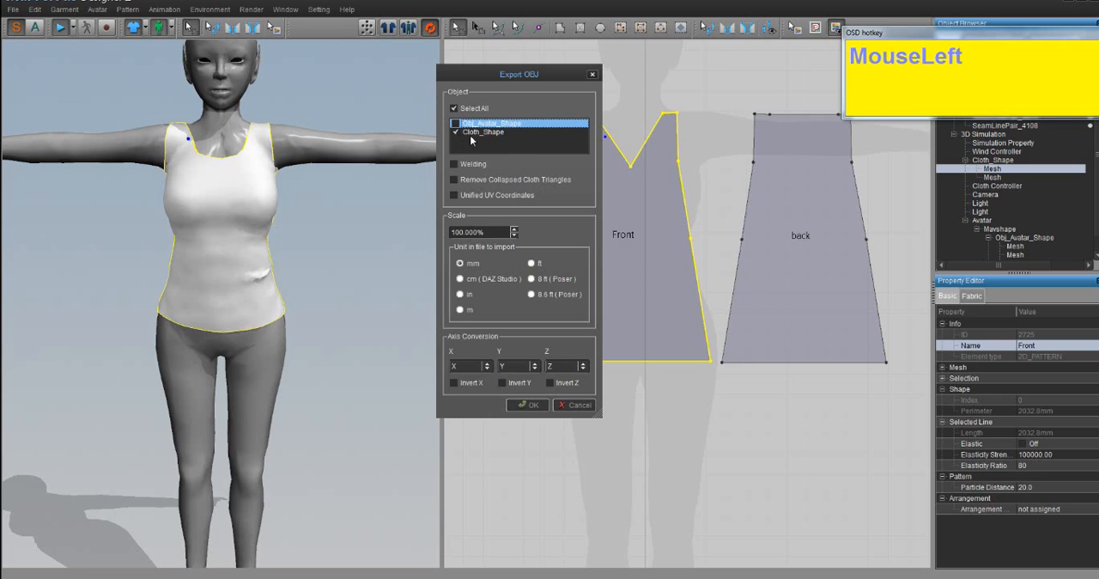
pyautogui.click(478, 134)
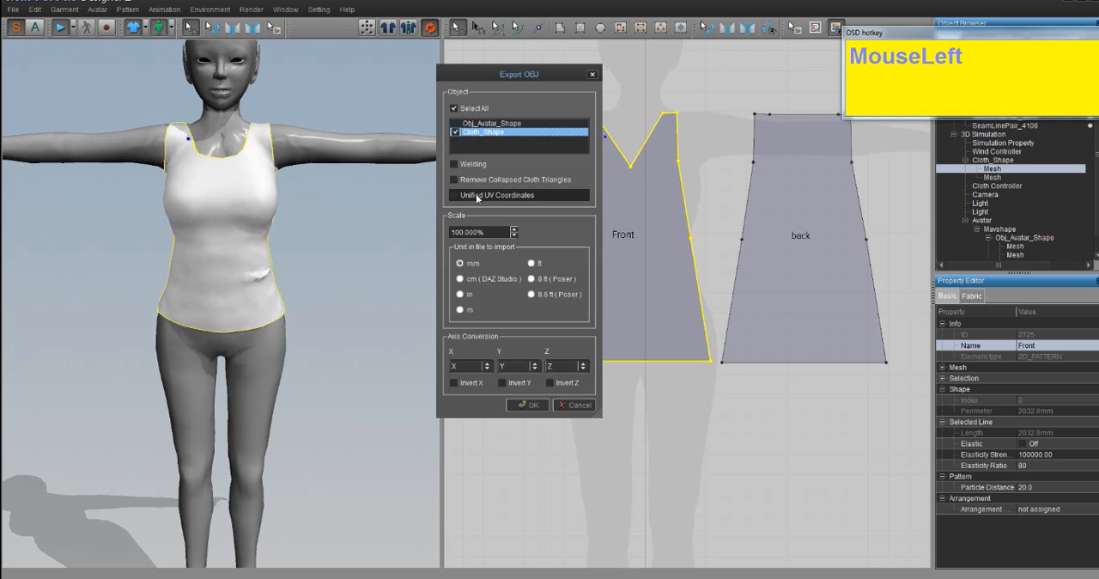
pyautogui.click(477, 196)
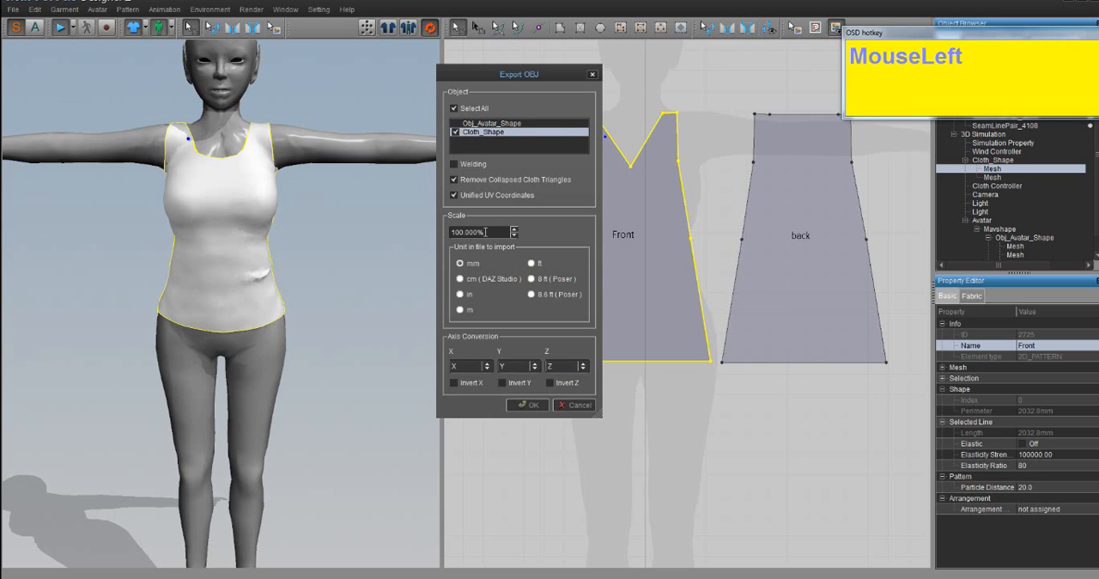
pyautogui.moveTo(486, 232); pyautogui.dragTo(407, 227)
pyautogui.write('1')
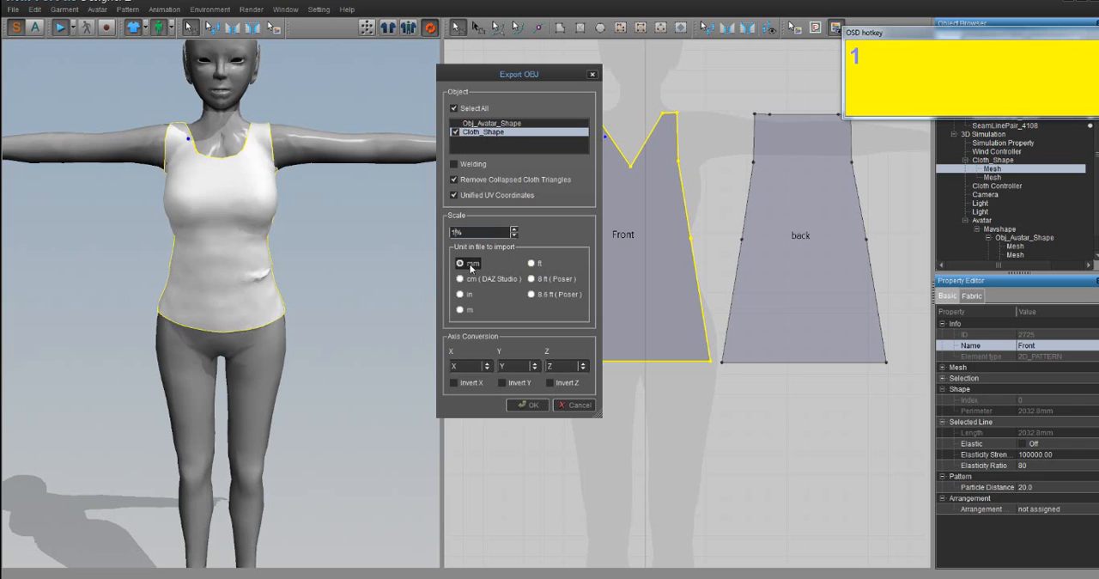
pyautogui.click(524, 405)
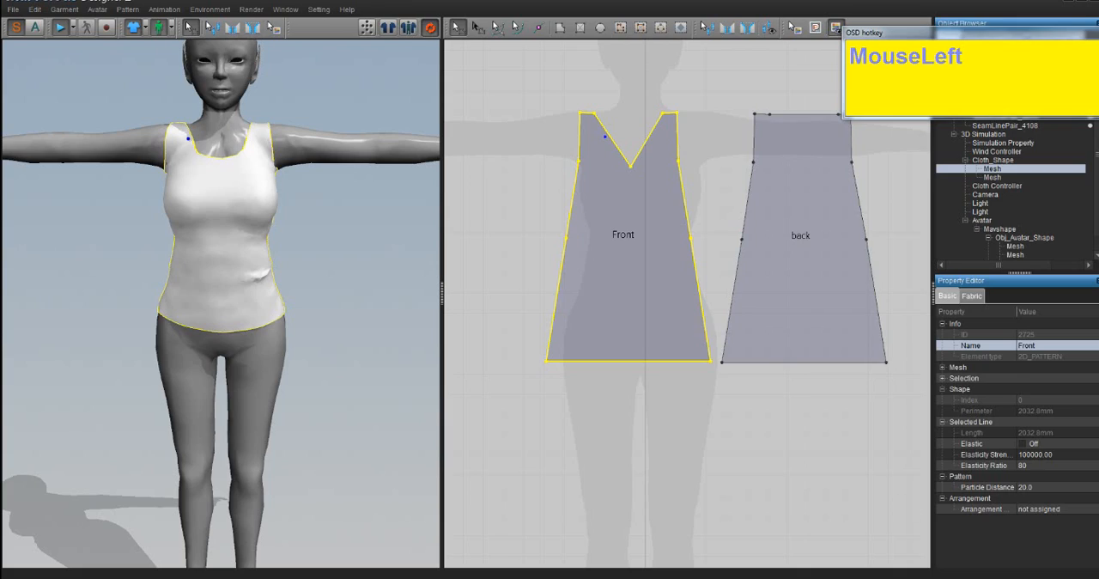
# - Switch to Blender and show the empty second layer in place of the avatar's layer
pyautogui.click(1097, 578)
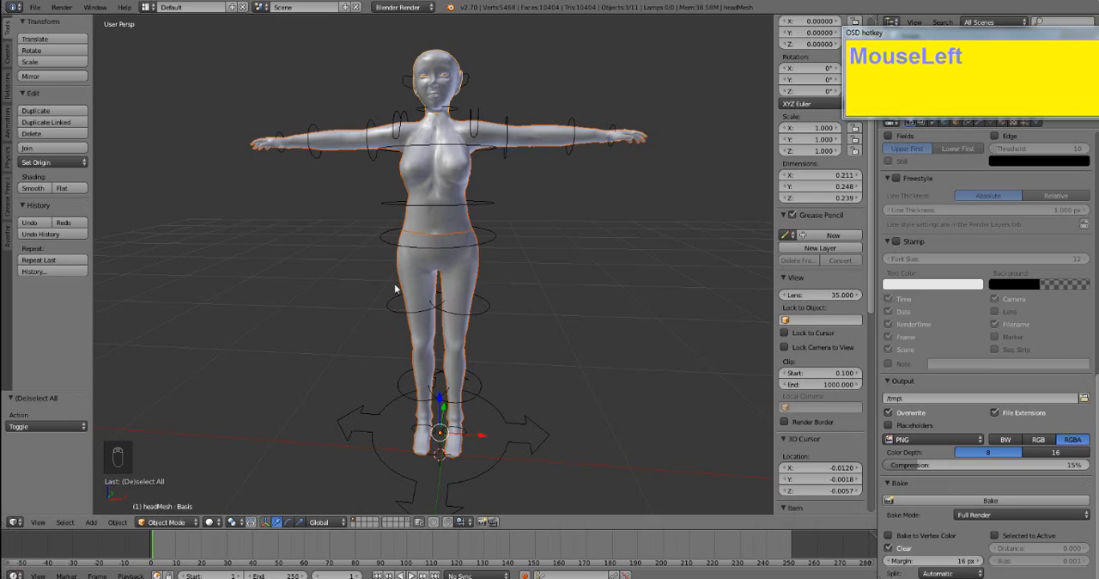
pyautogui.moveTo(395, 286); pyautogui.dragTo(399, 291, button='middle')
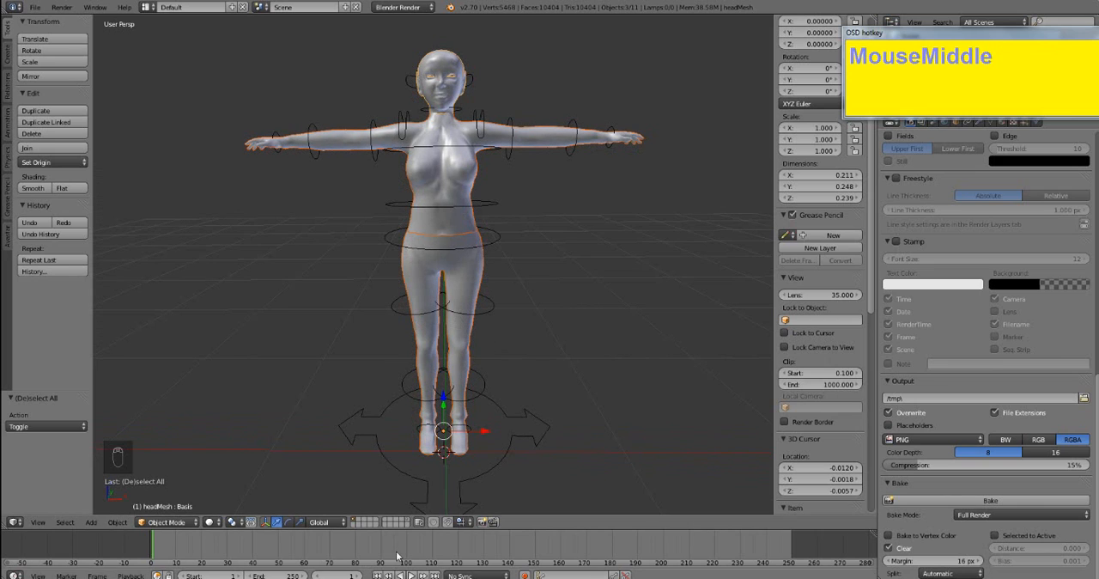
pyautogui.click(358, 523)
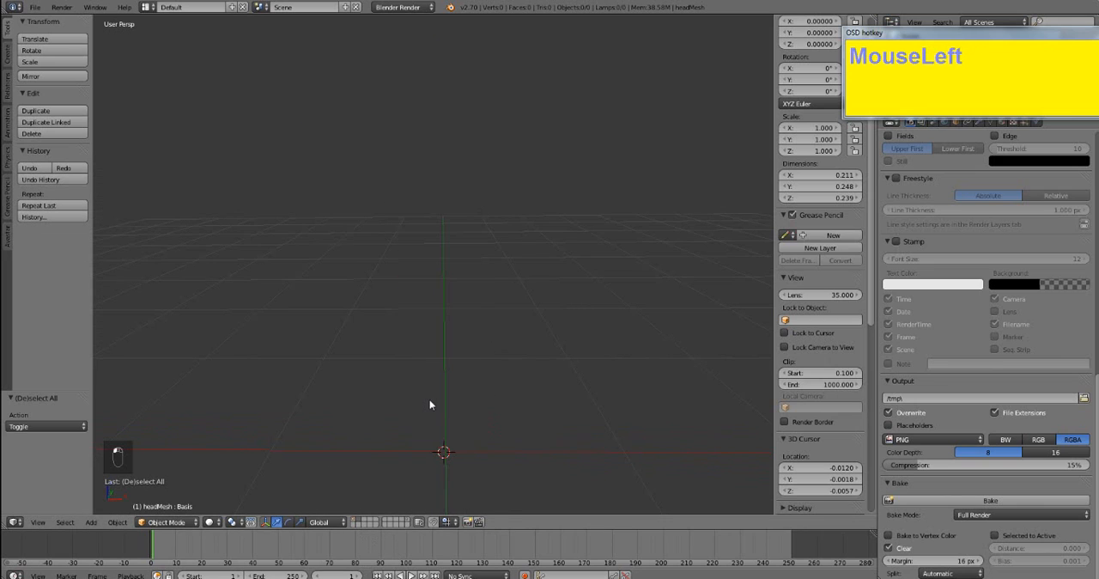
pyautogui.scroll(-2, 425, 400)
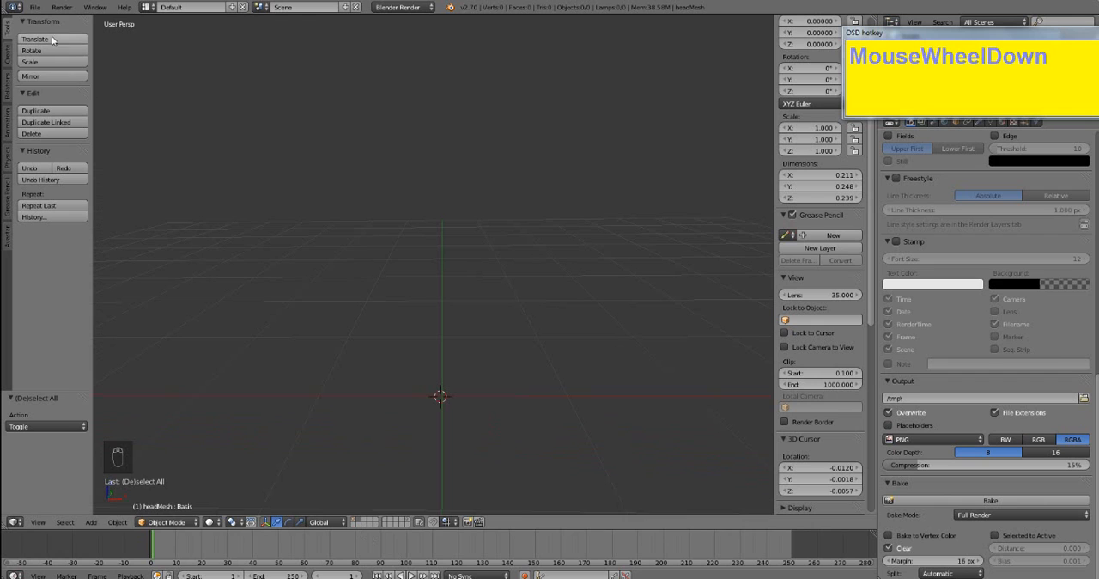
# - Import tutorialtop.obj from the Desktop as a Wavefront OBJ file
pyautogui.click(35, 7)
pyautogui.moveTo(93, 217)
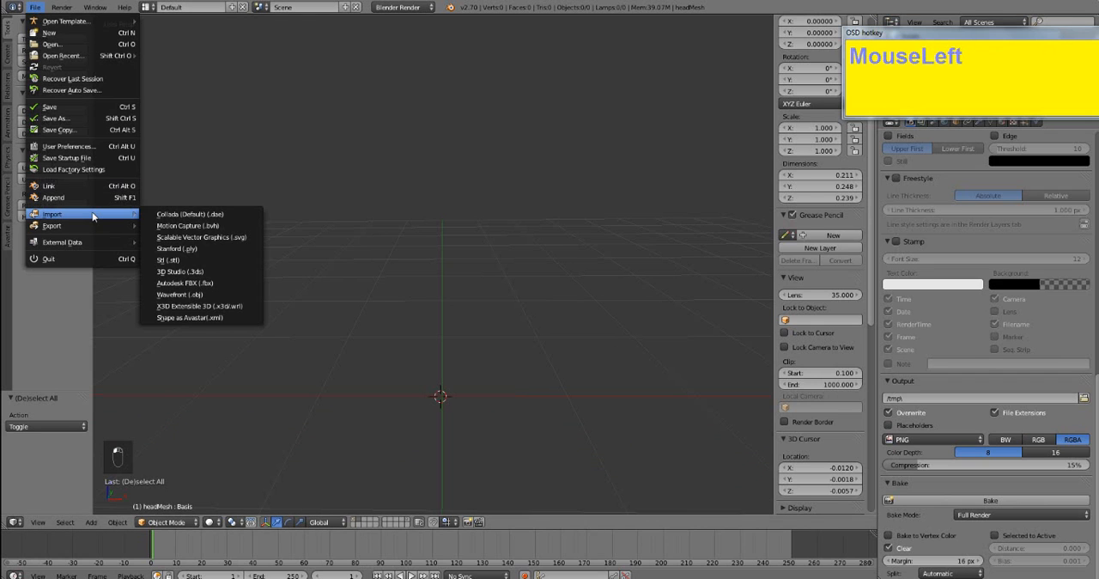
pyautogui.click(186, 294)
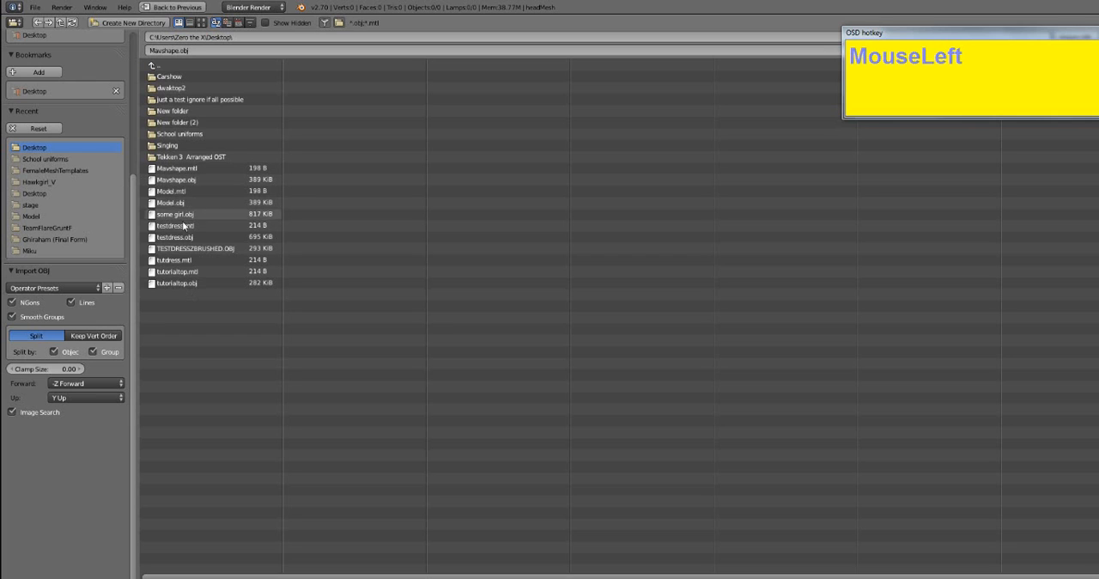
pyautogui.click(192, 284)
pyautogui.doubleClick(193, 283)
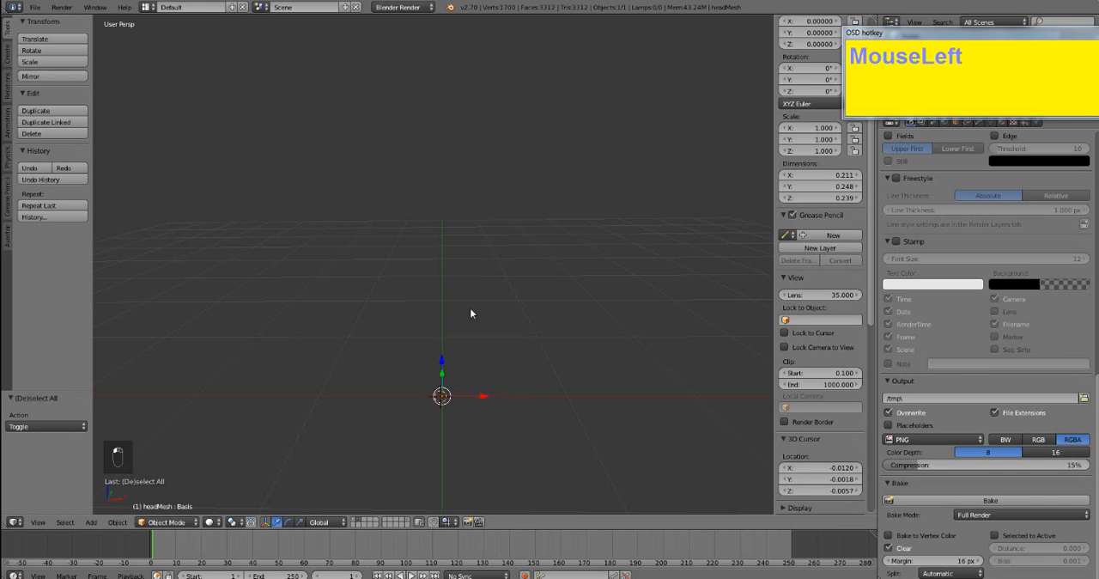
# - Clear the selection and show the avatar's first layer together with the layer of the imported top
pyautogui.scroll(-2, 469, 309)
pyautogui.scroll(-2, 468, 306)
pyautogui.scroll(1, 468, 306)
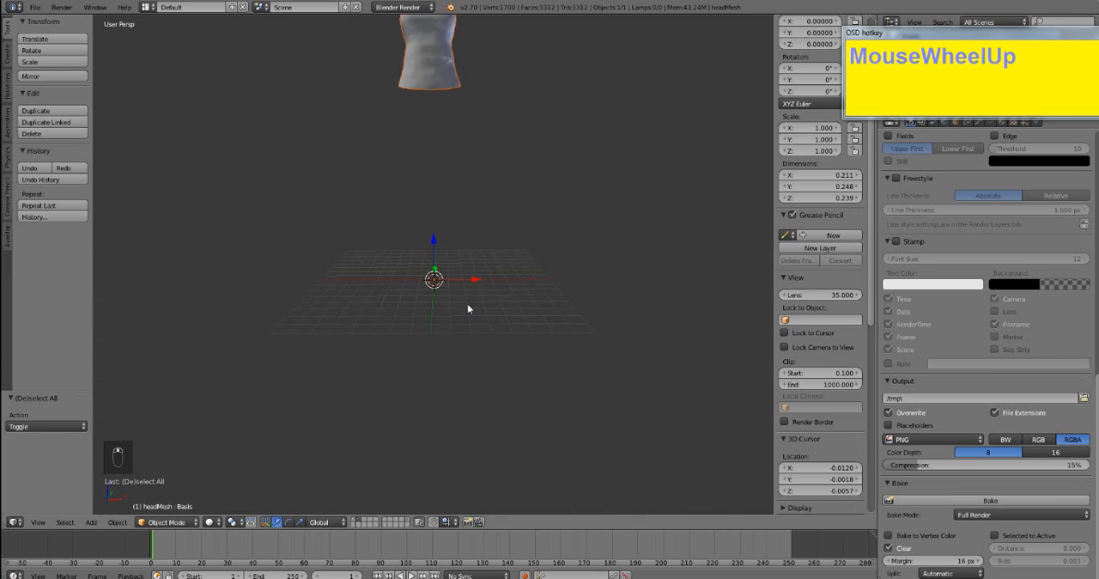
pyautogui.scroll(-2, 468, 305)
pyautogui.scroll(1, 468, 306)
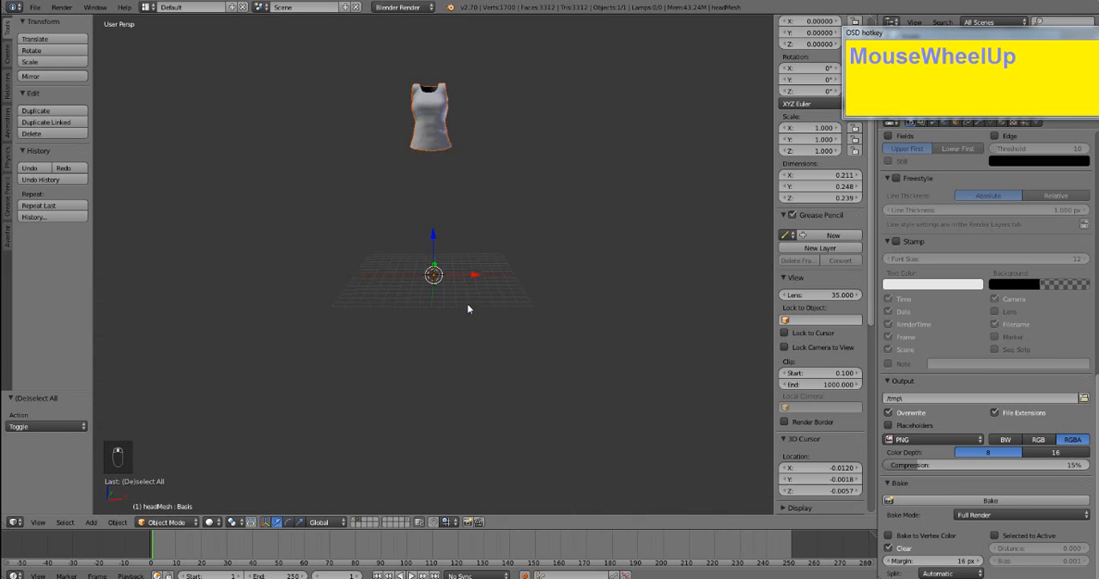
pyautogui.rightClick(431, 128)
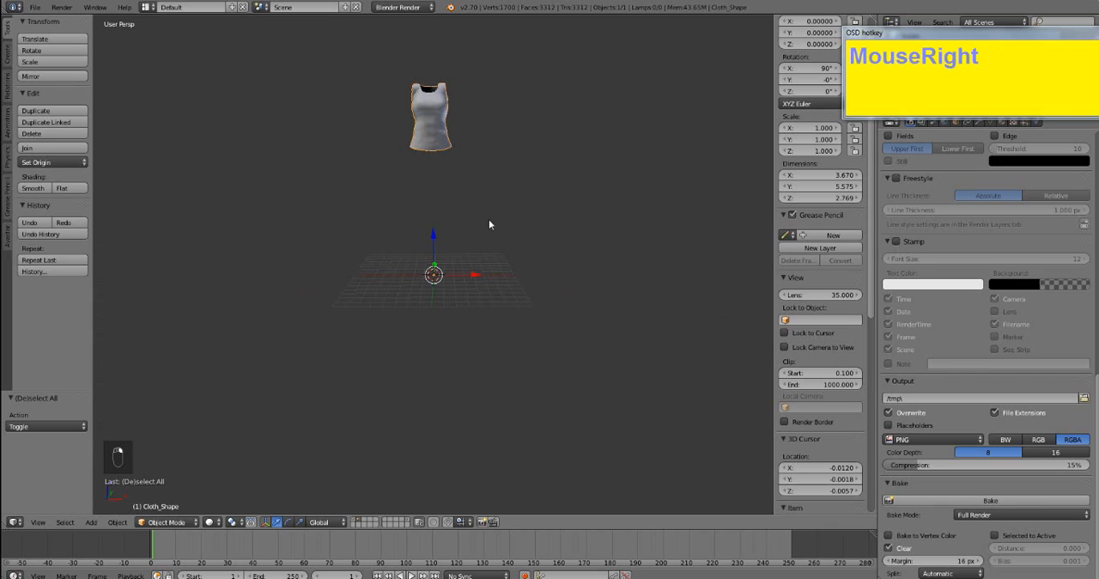
pyautogui.press('a')
pyautogui.press('shift')
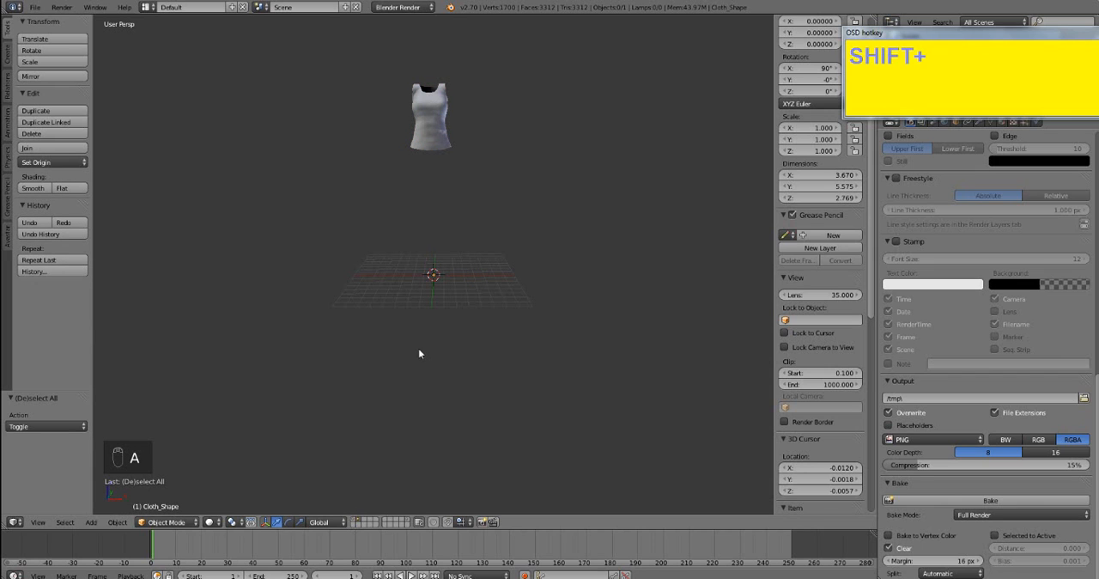
pyautogui.scroll(3, 419, 353)
pyautogui.scroll(-4, 418, 355)
pyautogui.scroll(2, 418, 355)
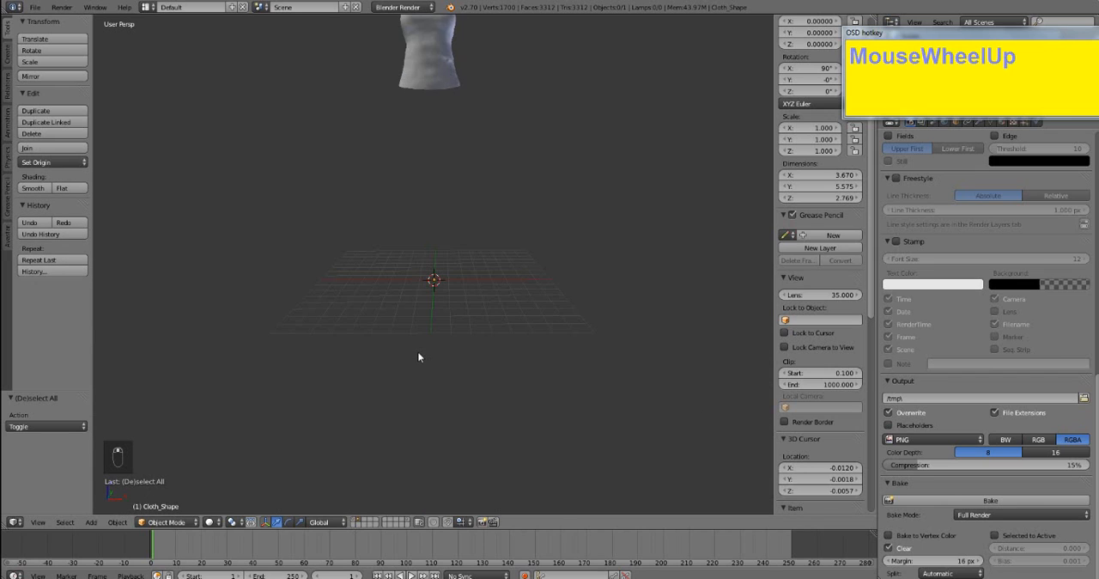
pyautogui.scroll(-1, 419, 356)
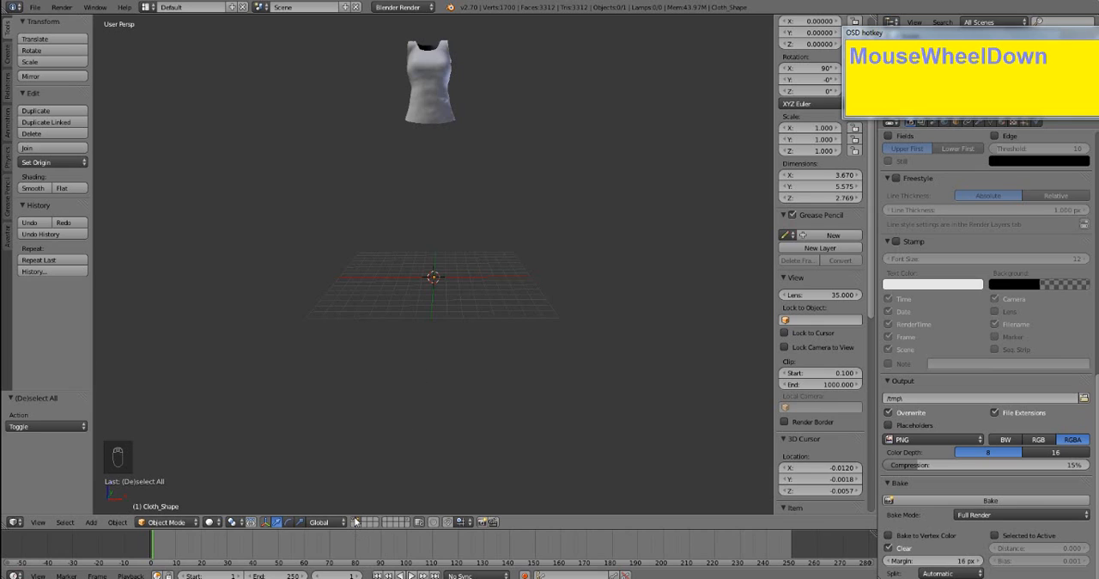
pyautogui.press('shift')
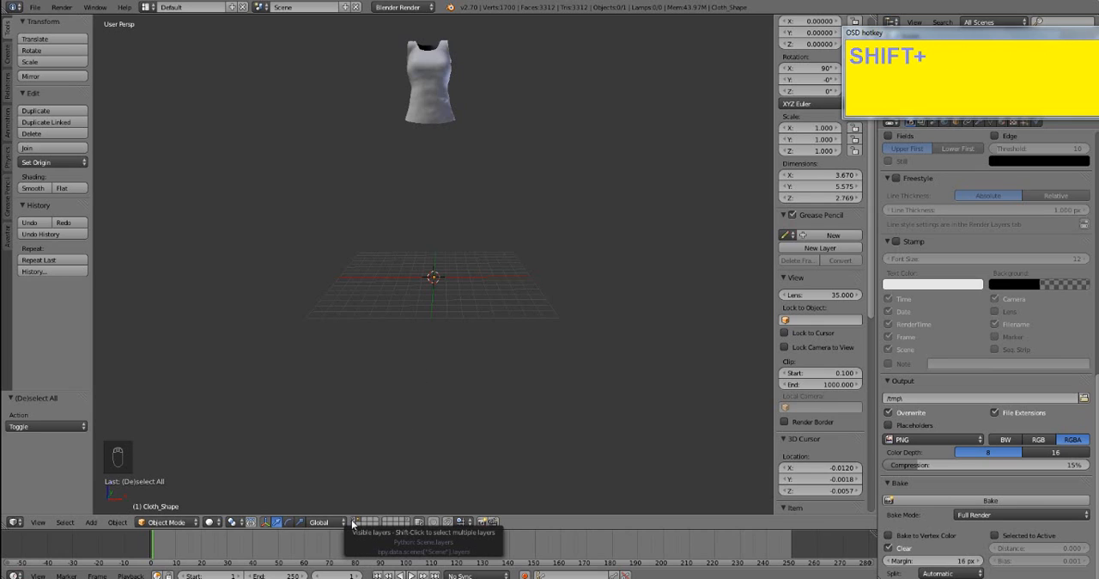
pyautogui.keyDown('shift'); pyautogui.click(353, 521); pyautogui.keyUp('shift')
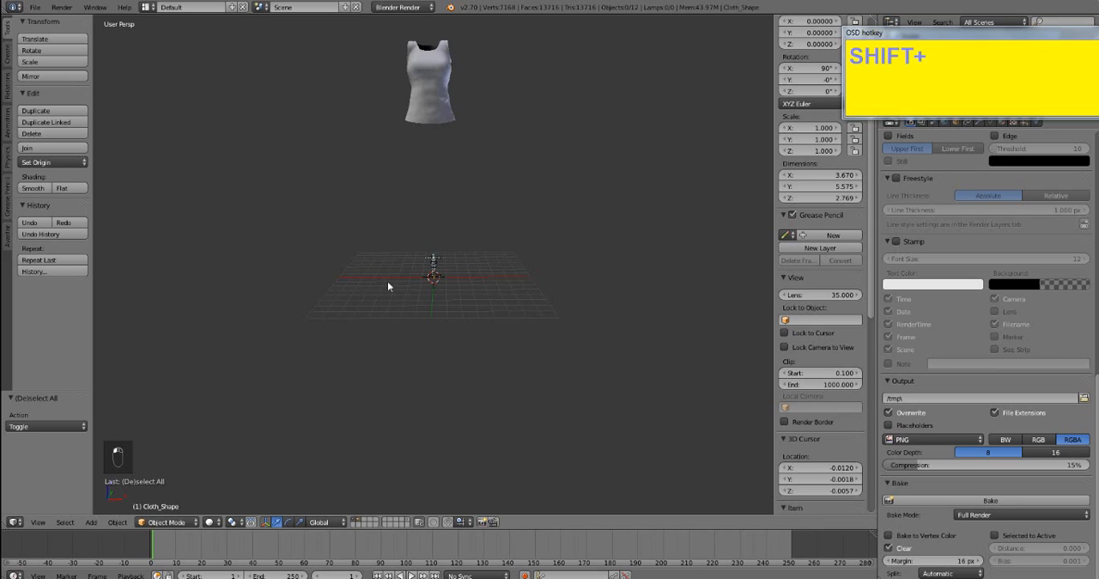
# - Scale the imported top down uniformly to about 0.1 so it fits the avatar's torso, and deselect everything
pyautogui.rightClick(439, 102)
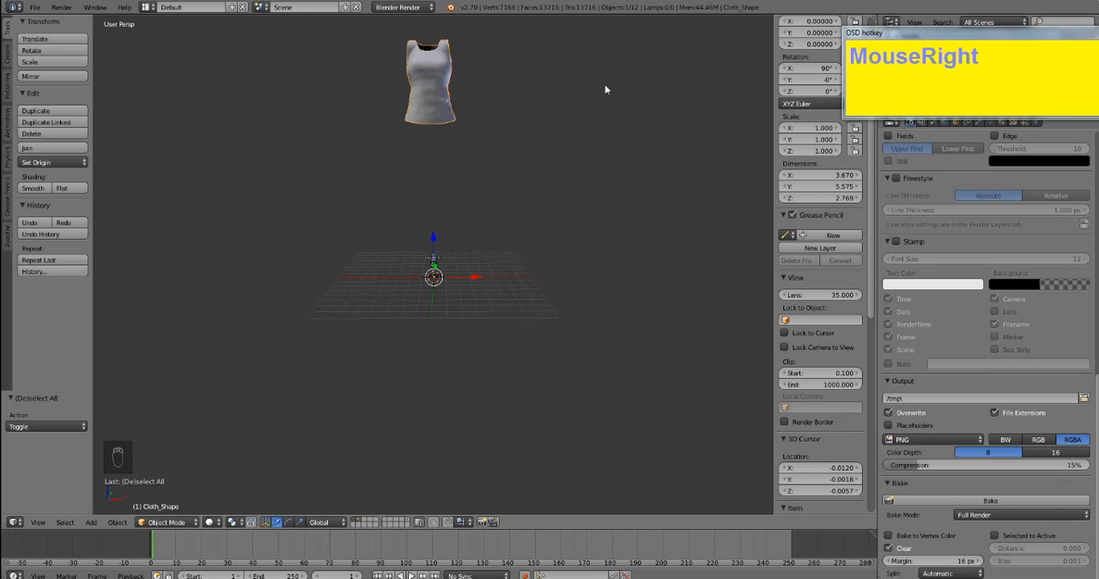
pyautogui.press('s')
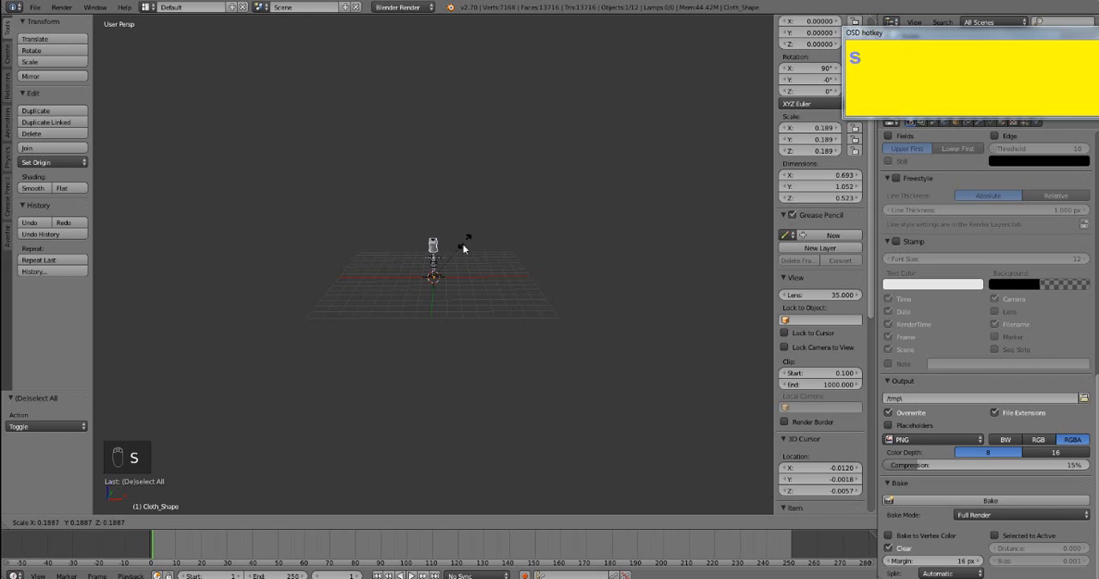
pyautogui.click(454, 265)
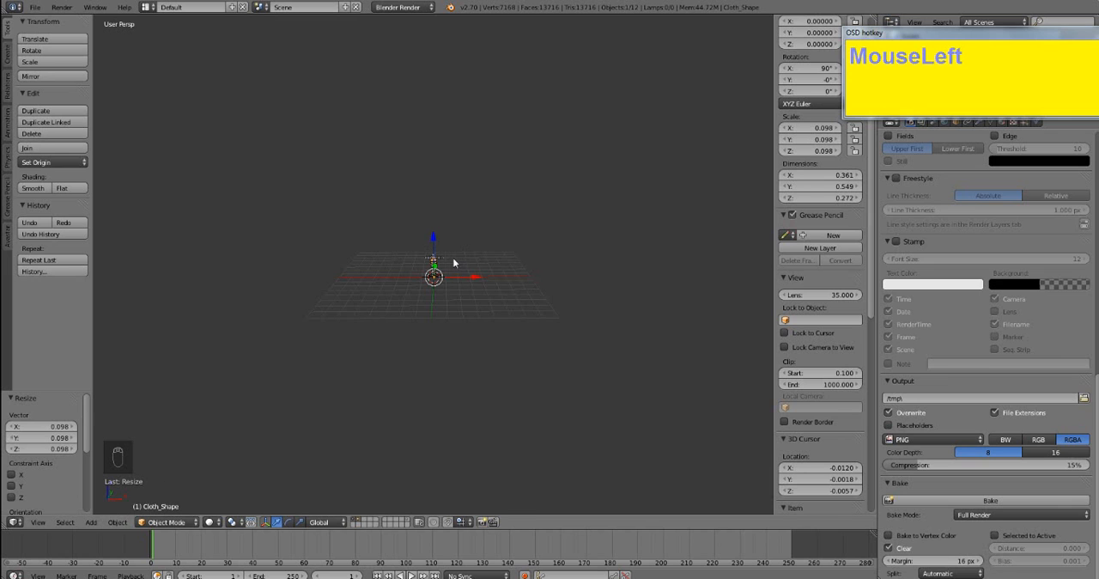
pyautogui.scroll(5, 444, 298)
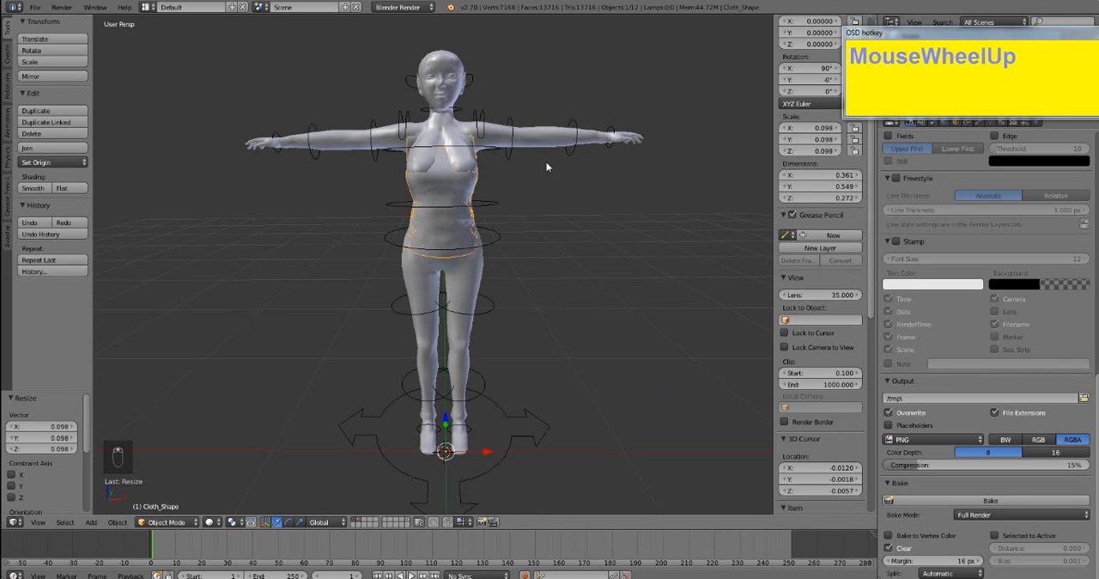
pyautogui.press('s')
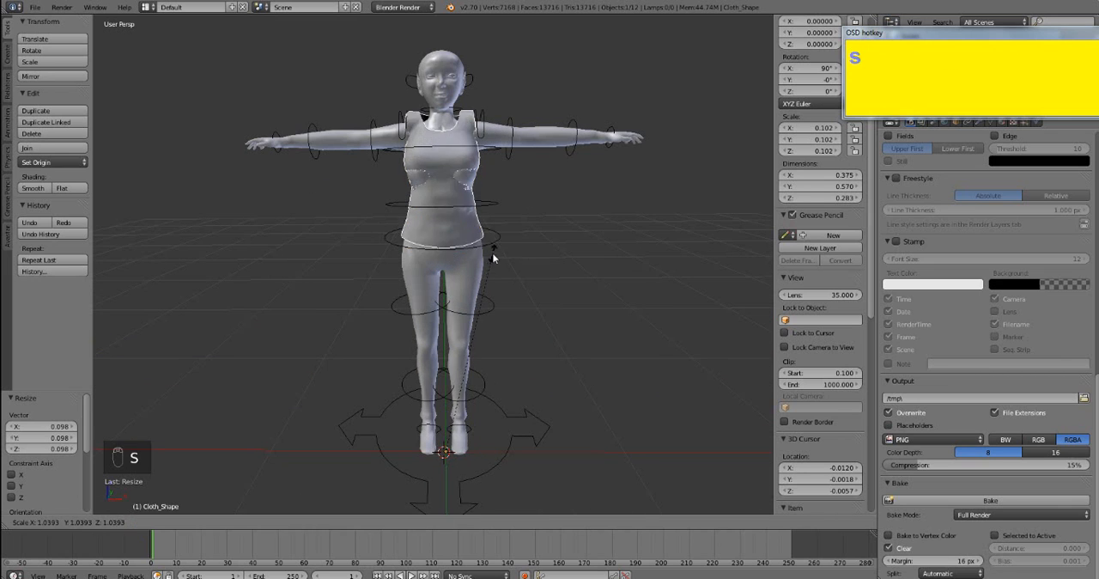
pyautogui.click(494, 259)
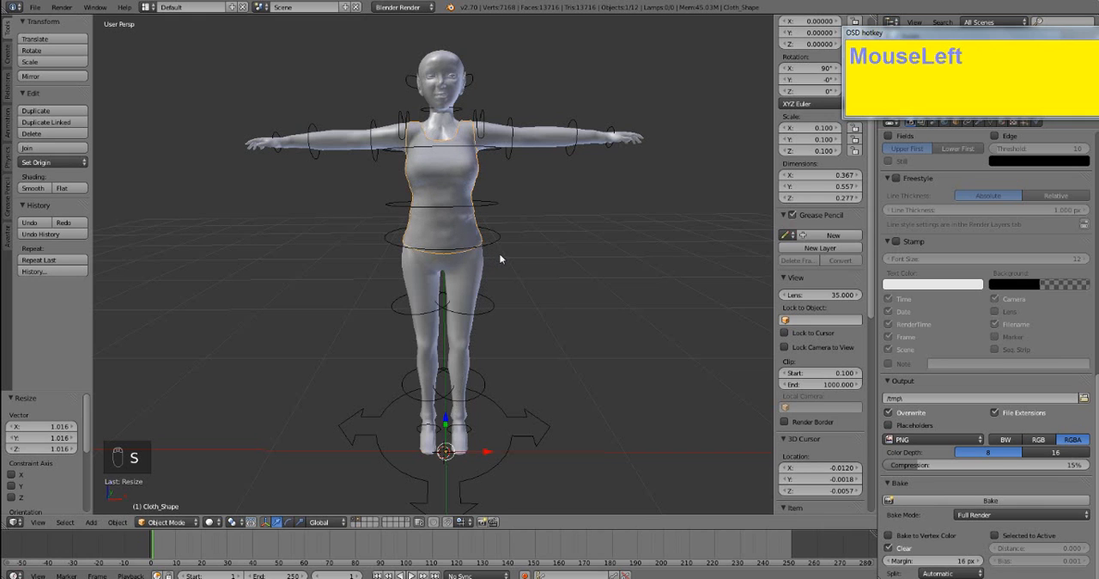
pyautogui.moveTo(501, 257)
pyautogui.mouseDown(button='middle')
pyautogui.moveTo(613, 247)
pyautogui.moveTo(730, 260)
pyautogui.moveTo(135, 273)
pyautogui.moveTo(614, 267)
pyautogui.moveTo(492, 259)
pyautogui.mouseUp(button='middle')
pyautogui.press('a')
# - Select the top plus the Avatar armature and attach the top to it with Avastar, copying the bone weights
pyautogui.moveTo(444, 147); pyautogui.dragTo(483, 277, button='middle')
pyautogui.scroll(5, 422, 214)
pyautogui.scroll(-3, 479, 276)
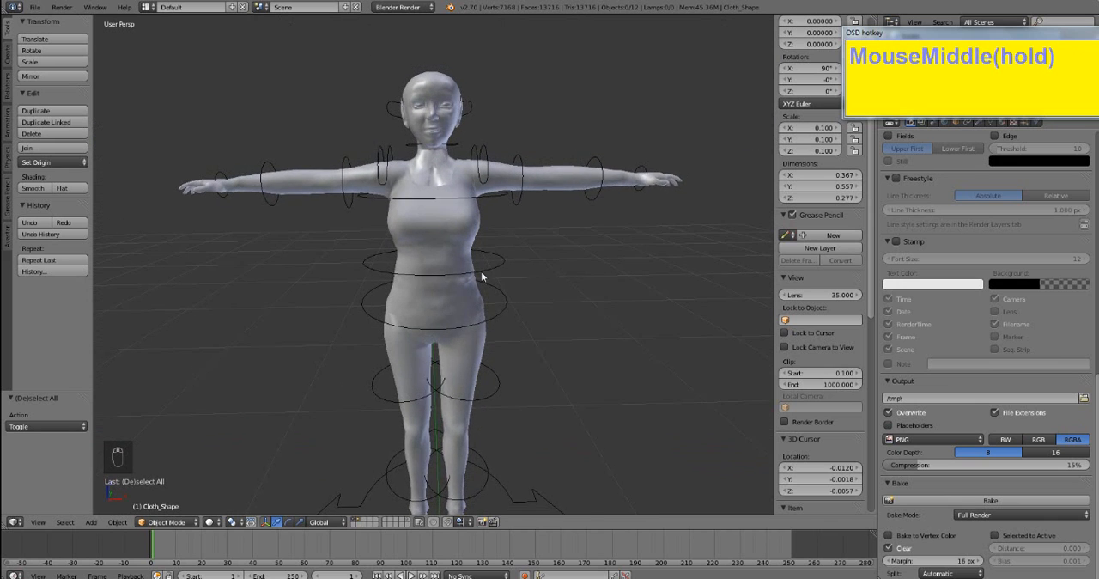
pyautogui.scroll(2, 483, 276)
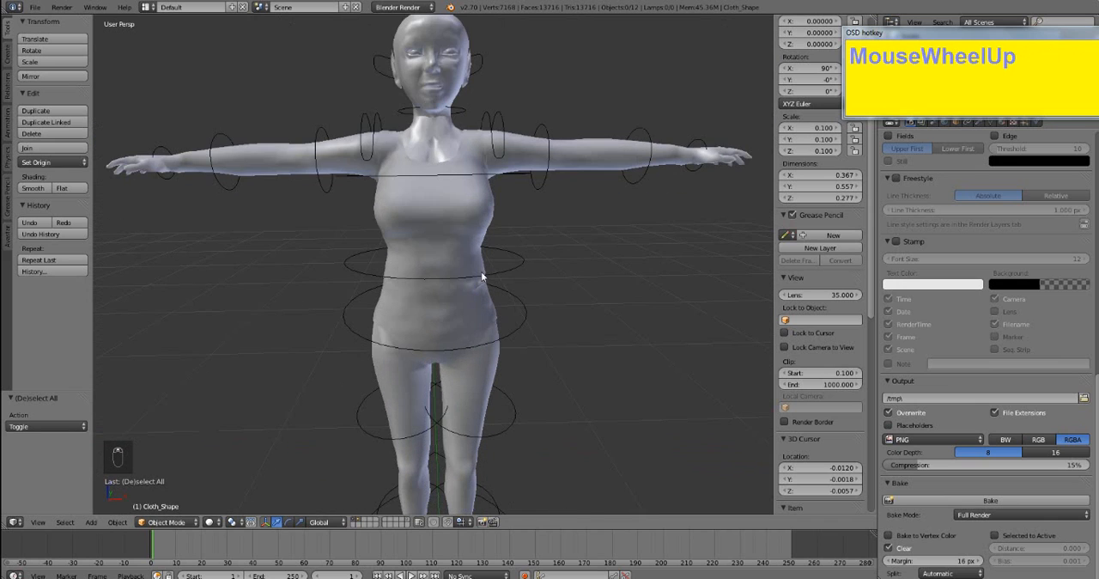
pyautogui.rightClick(453, 216)
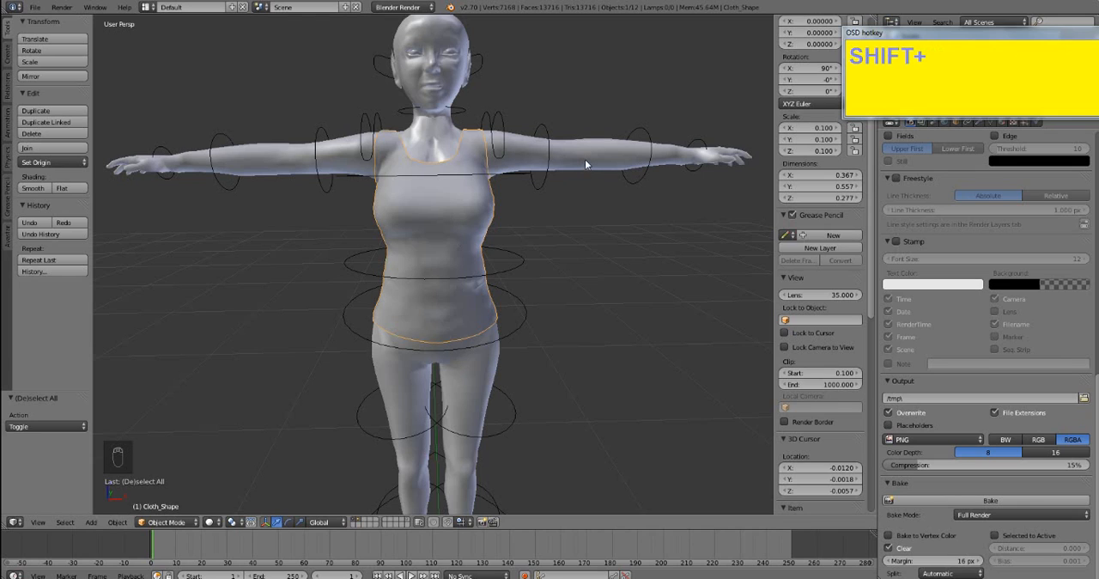
pyautogui.keyDown('shift'); pyautogui.rightClick(504, 176); pyautogui.keyUp('shift')
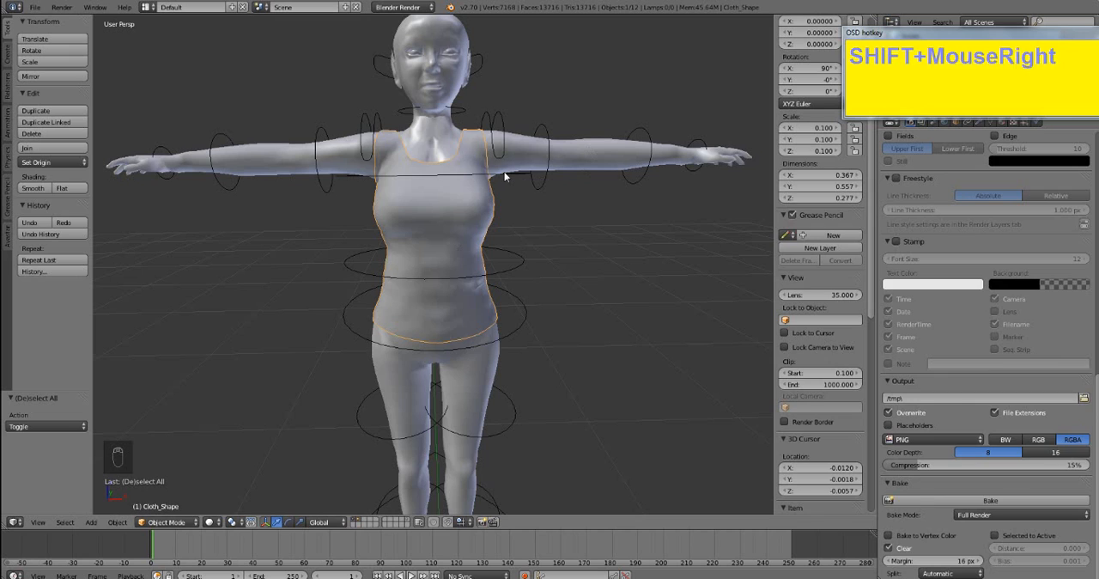
pyautogui.click(10, 245)
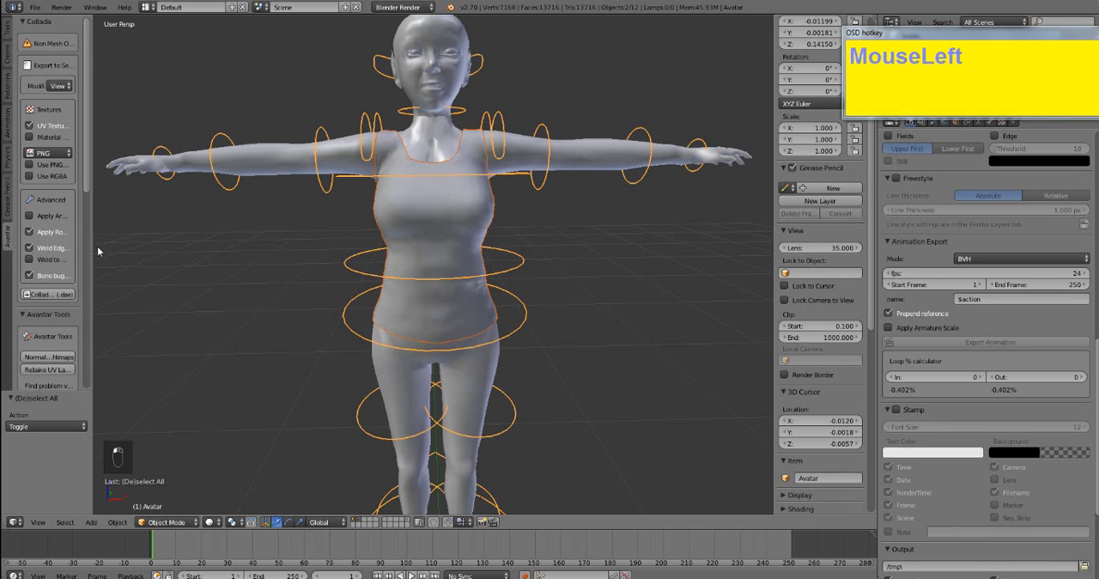
pyautogui.moveTo(95, 247); pyautogui.dragTo(221, 248)
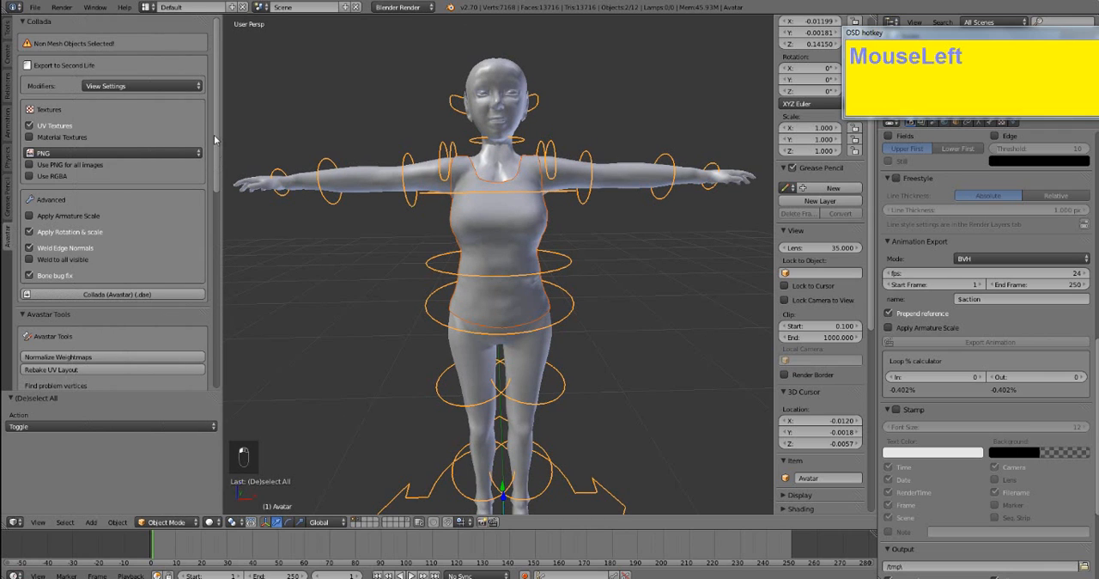
pyautogui.moveTo(212, 68); pyautogui.dragTo(193, 259)
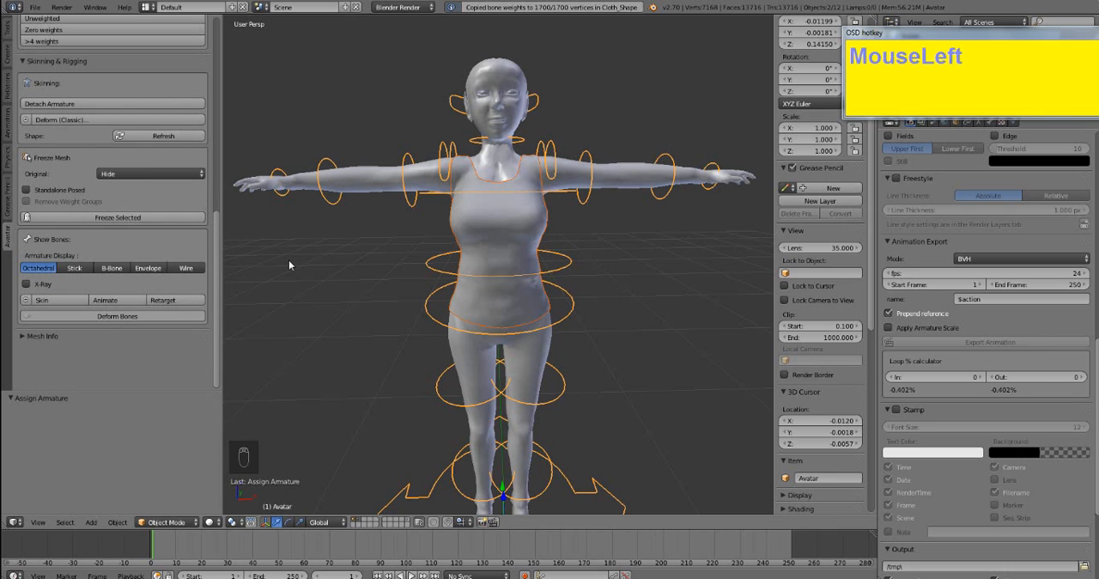
# - Test the rig in Pose Mode by rotating the Torso bone about 8° and the ShoulderRight bone about -99°
pyautogui.rightClick(499, 229)
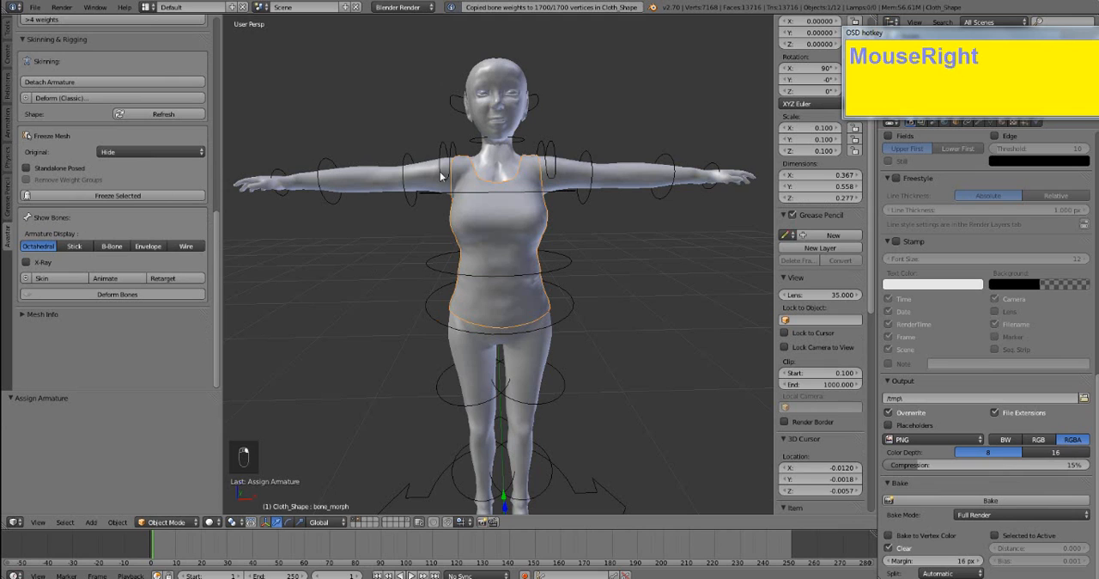
pyautogui.rightClick(540, 278)
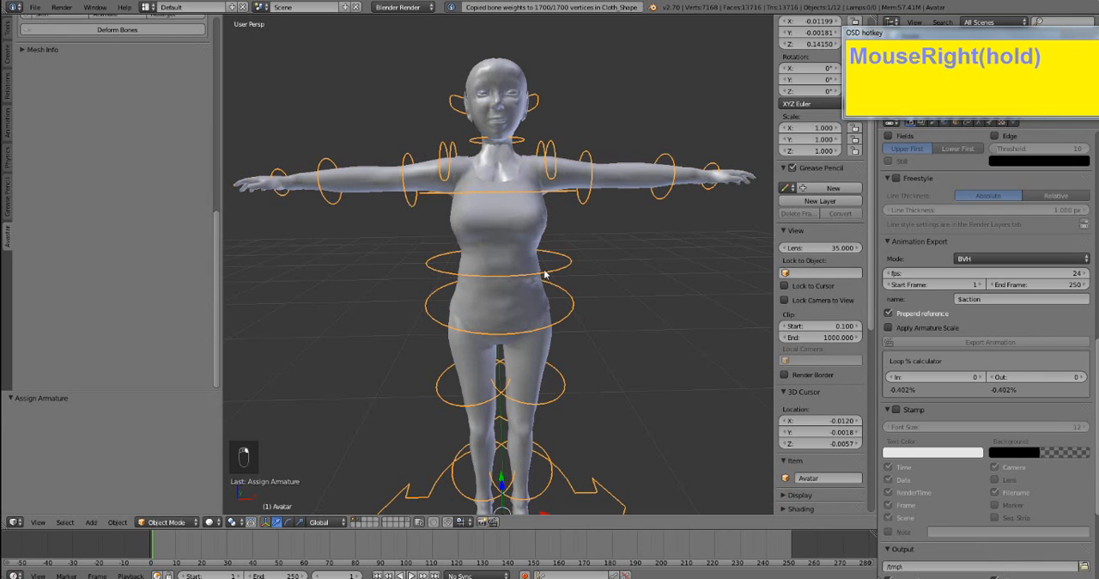
pyautogui.moveTo(170, 523); pyautogui.dragTo(167, 483)
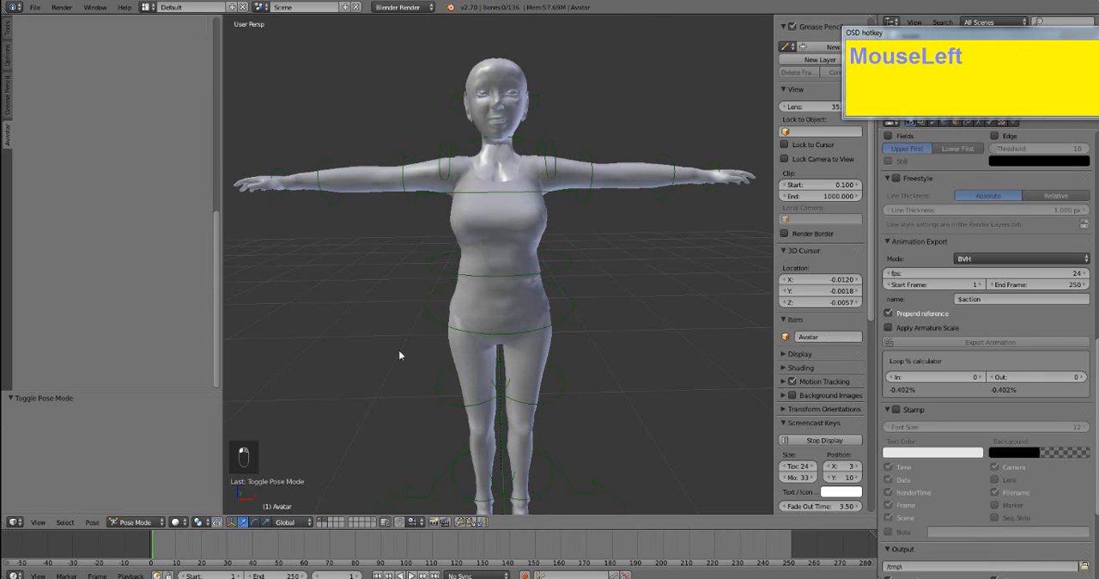
pyautogui.rightClick(541, 275)
pyautogui.press('r')
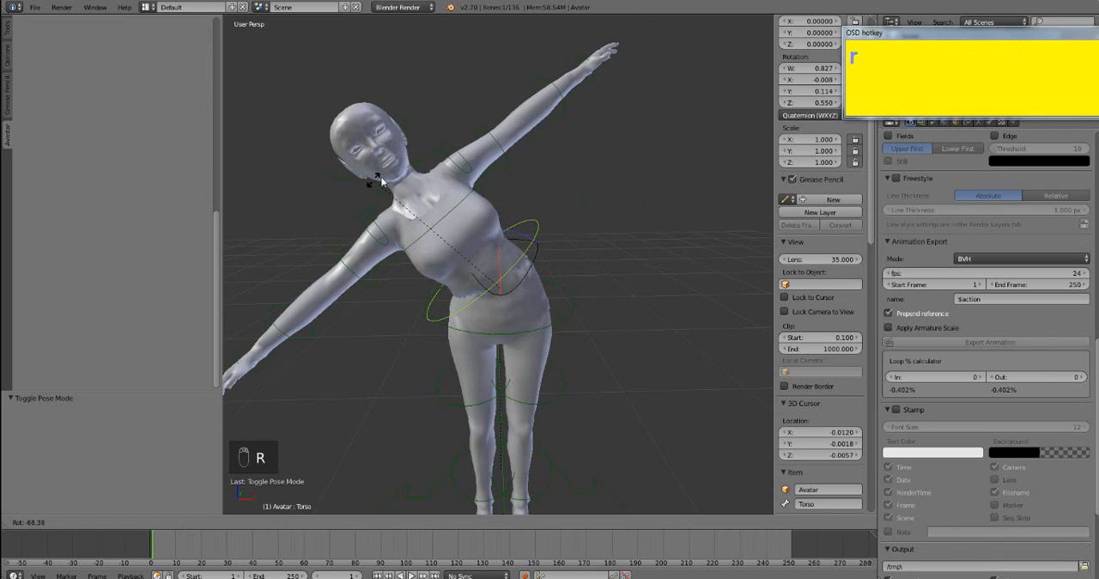
pyautogui.click(486, 175)
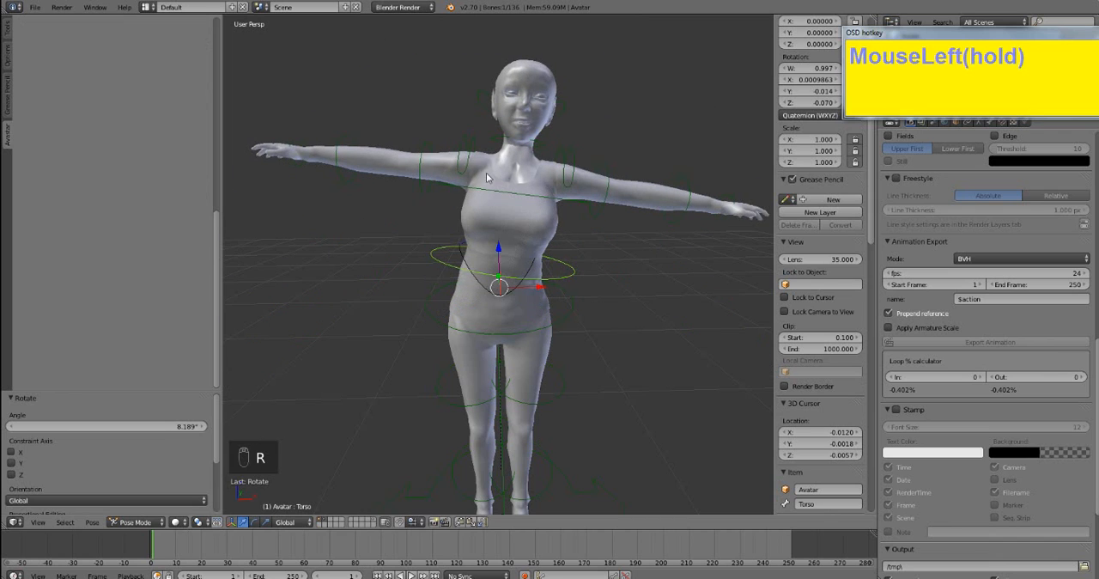
pyautogui.rightClick(421, 158)
pyautogui.press('r')
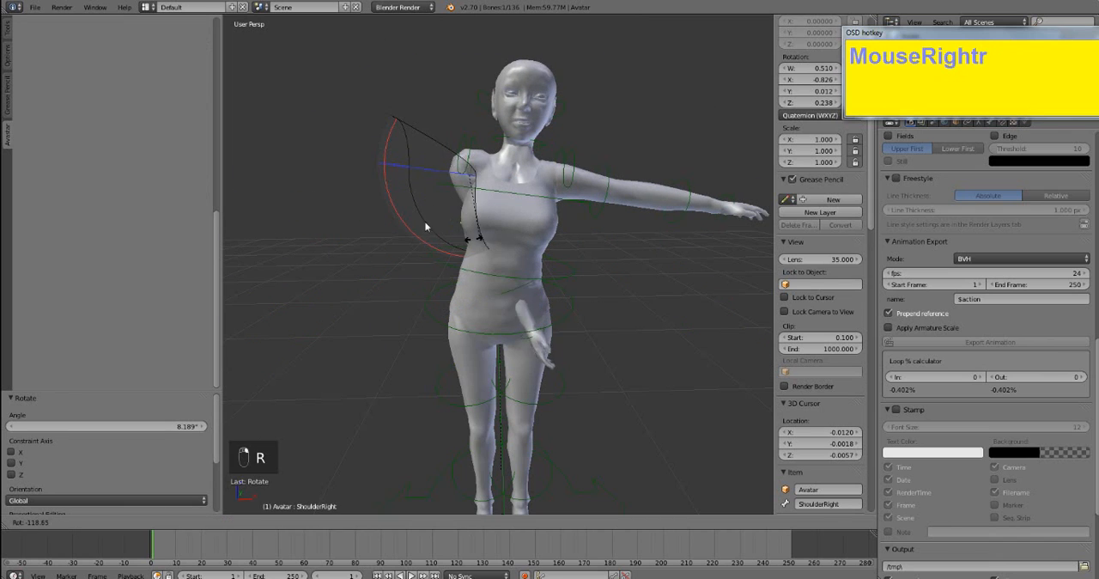
pyautogui.click(455, 247)
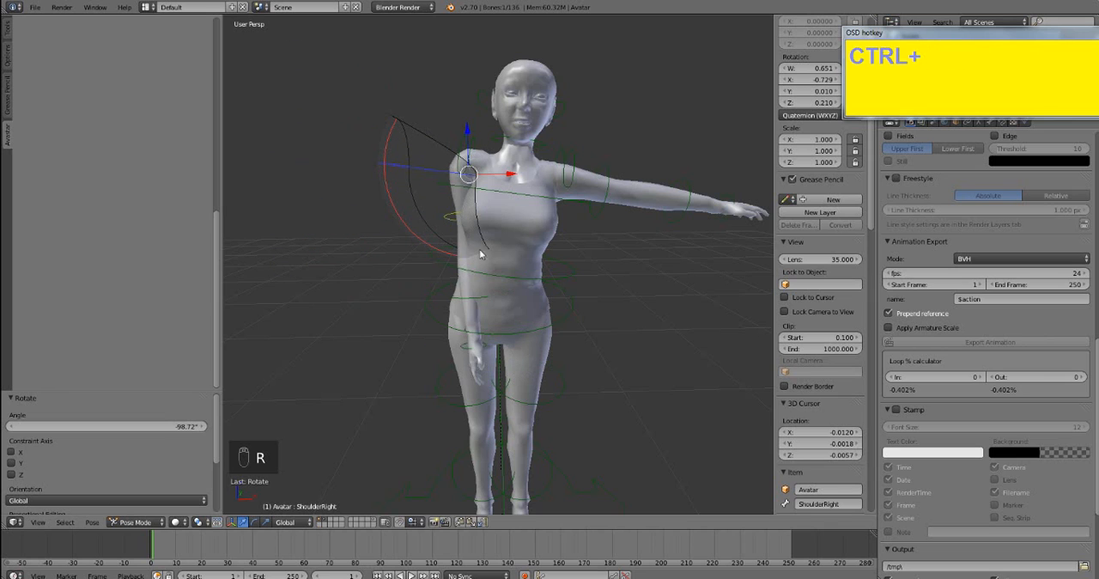
# - Undo the shoulder rotation, clear the rotation of all the pose bones and deselect them
pyautogui.hotkey('ctrl', 'z')
pyautogui.press('a')
pyautogui.press('a')
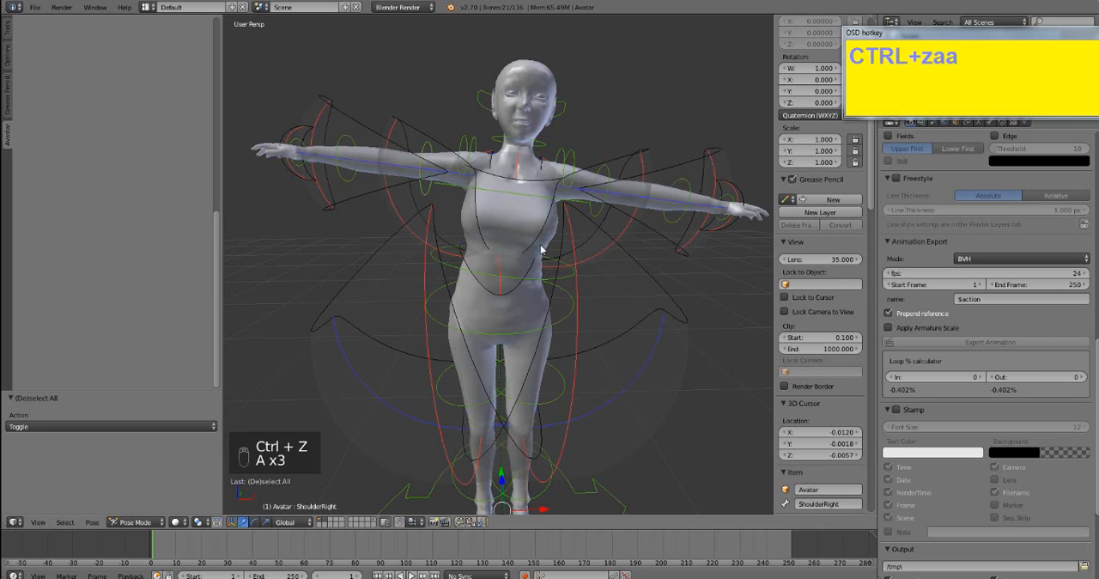
pyautogui.hotkey('alt', 'r')
pyautogui.press('a')
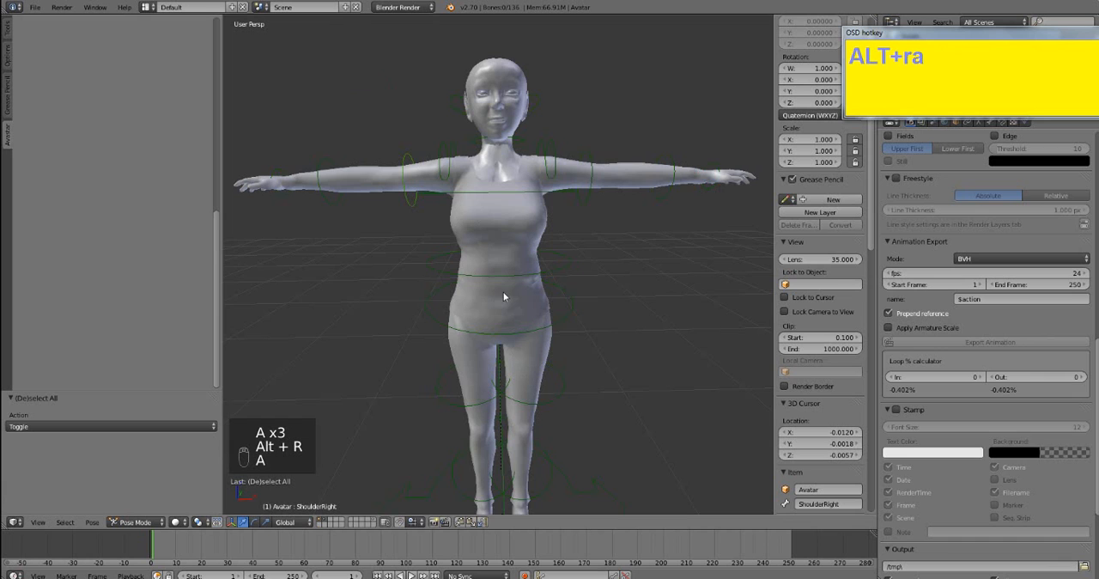
# - Return the Avatar armature to Object Mode and select the top on the avatar's torso
pyautogui.moveTo(576, 308); pyautogui.dragTo(494, 269, button='middle')
pyautogui.moveTo(537, 168); pyautogui.dragTo(519, 253, button='middle')
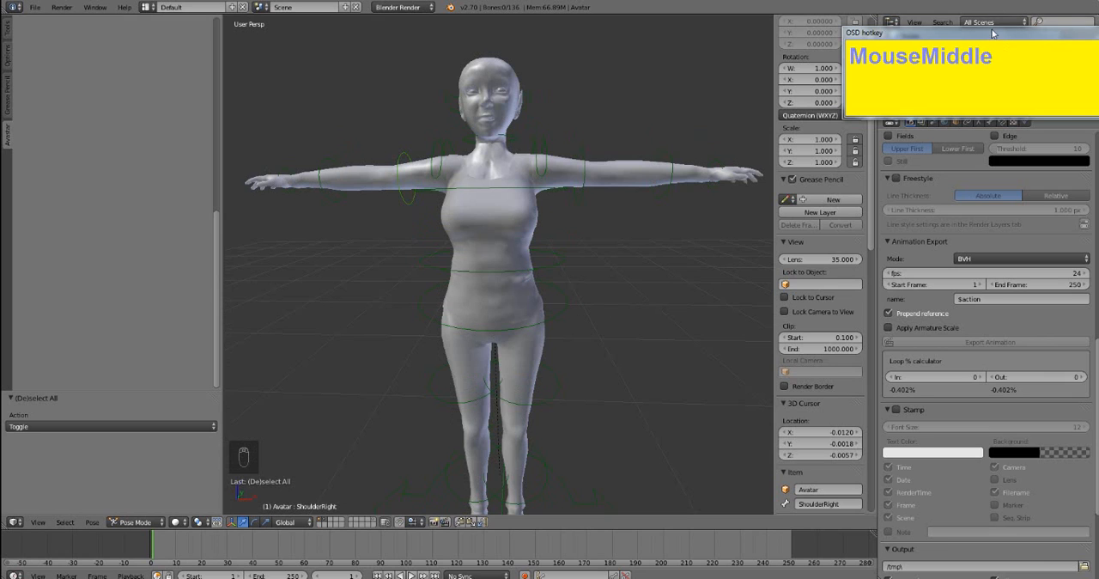
pyautogui.moveTo(992, 33); pyautogui.dragTo(129, 74)
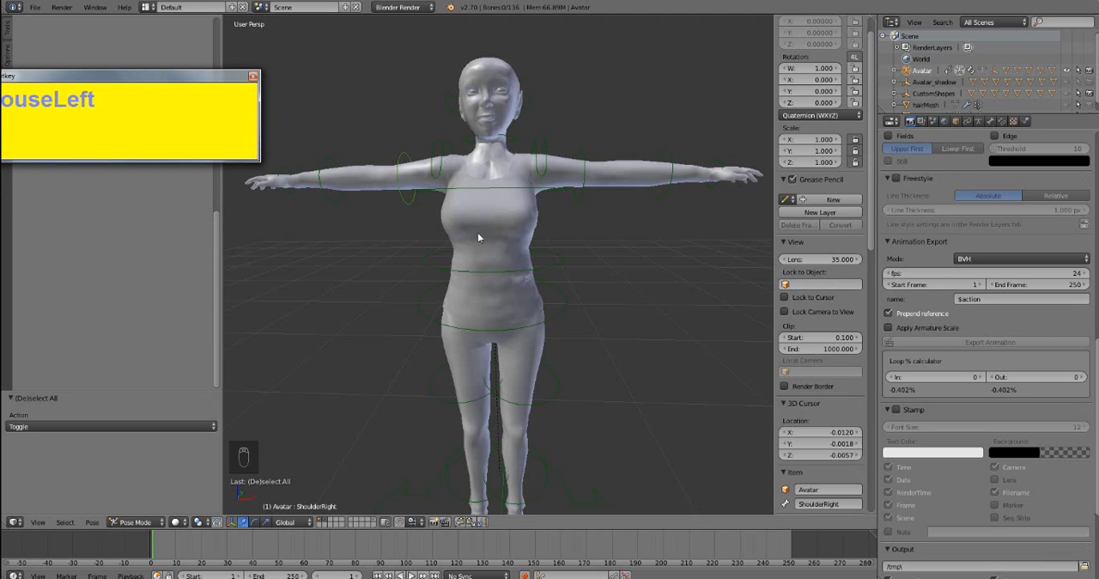
pyautogui.moveTo(478, 233); pyautogui.dragTo(535, 301, button='middle')
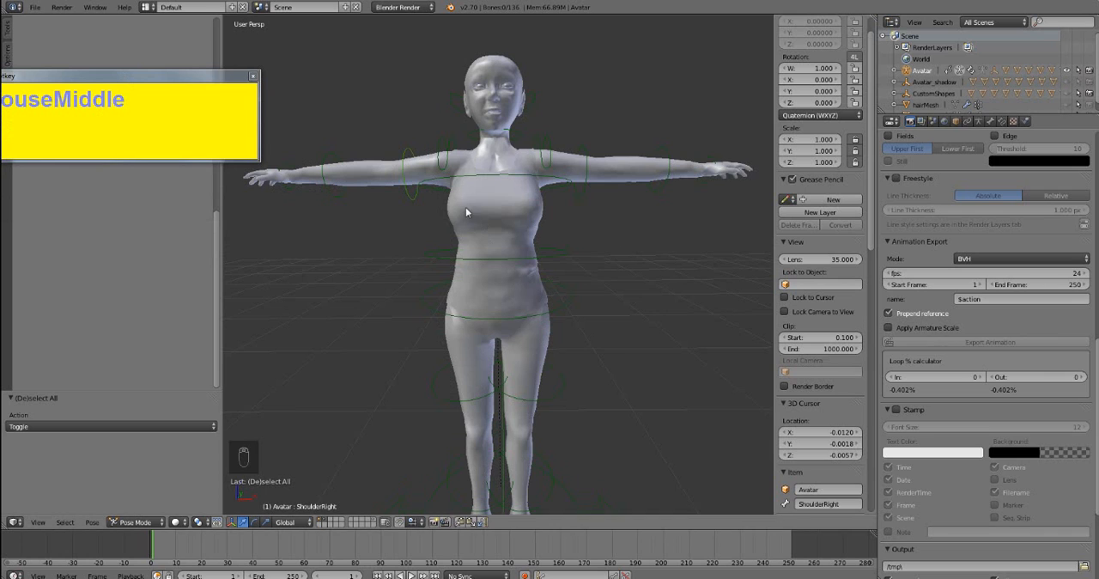
pyautogui.rightClick(495, 209)
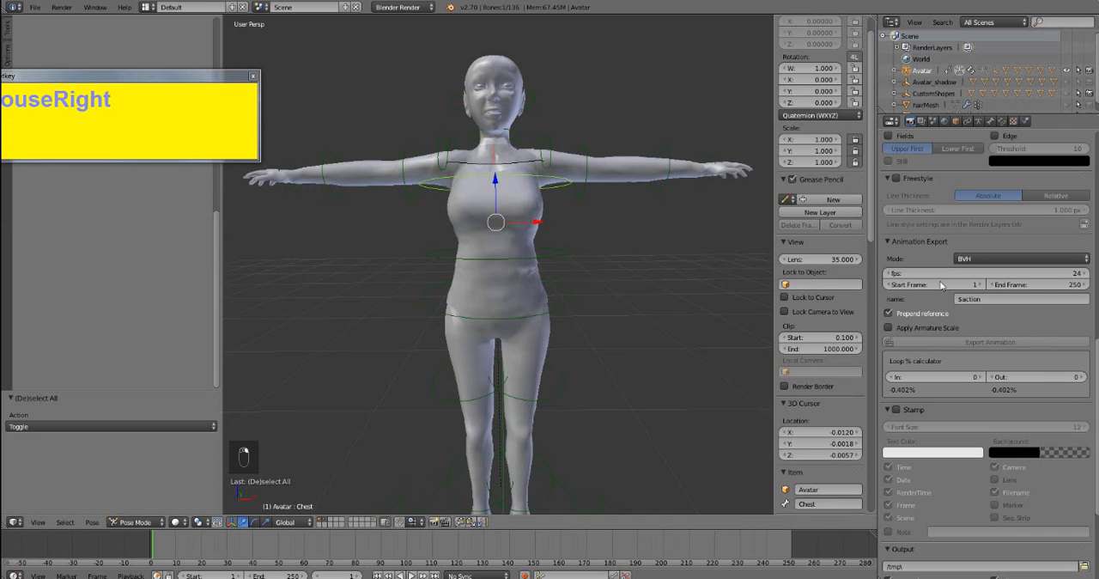
pyautogui.click(148, 524)
pyautogui.click(142, 508)
pyautogui.rightClick(504, 226)
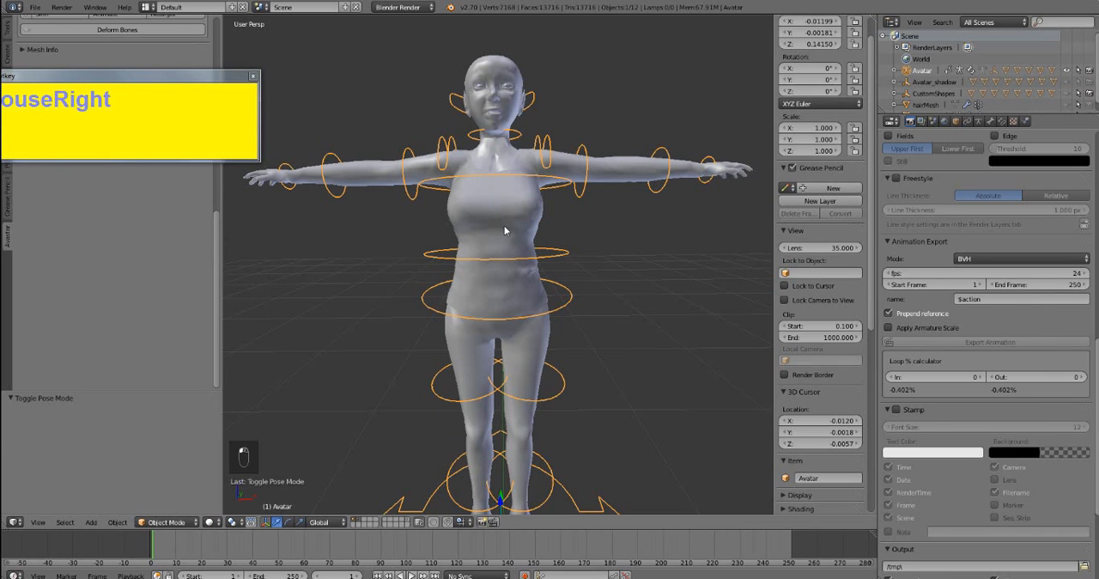
# - Hide the 3D view's properties sidebar, split the viewport side by side and turn the new area into a UV/Image Editor
pyautogui.rightClick(504, 229)
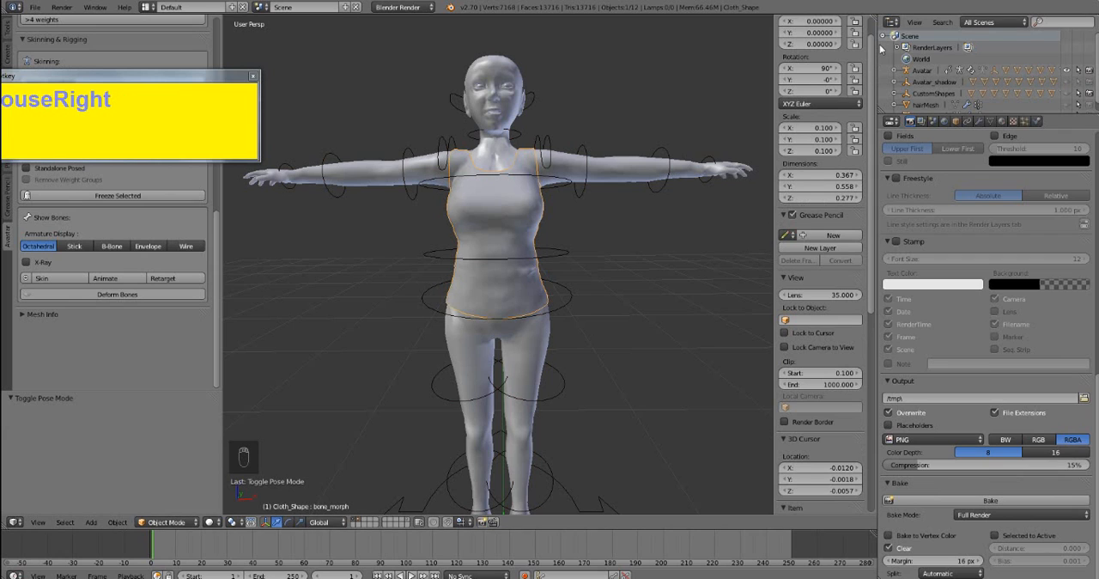
pyautogui.press('n')
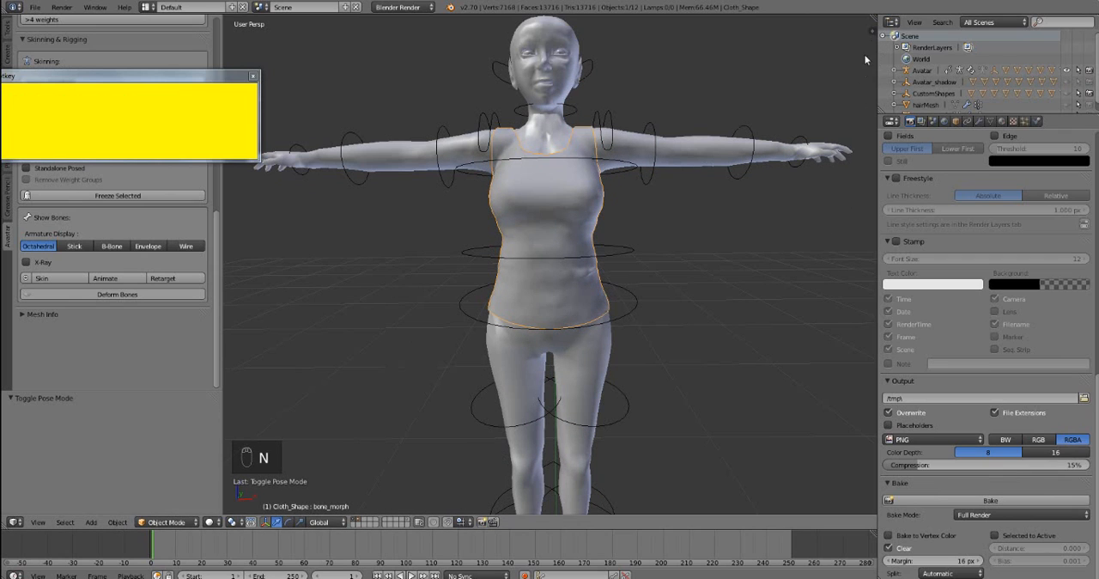
pyautogui.moveTo(875, 19); pyautogui.dragTo(643, 29)
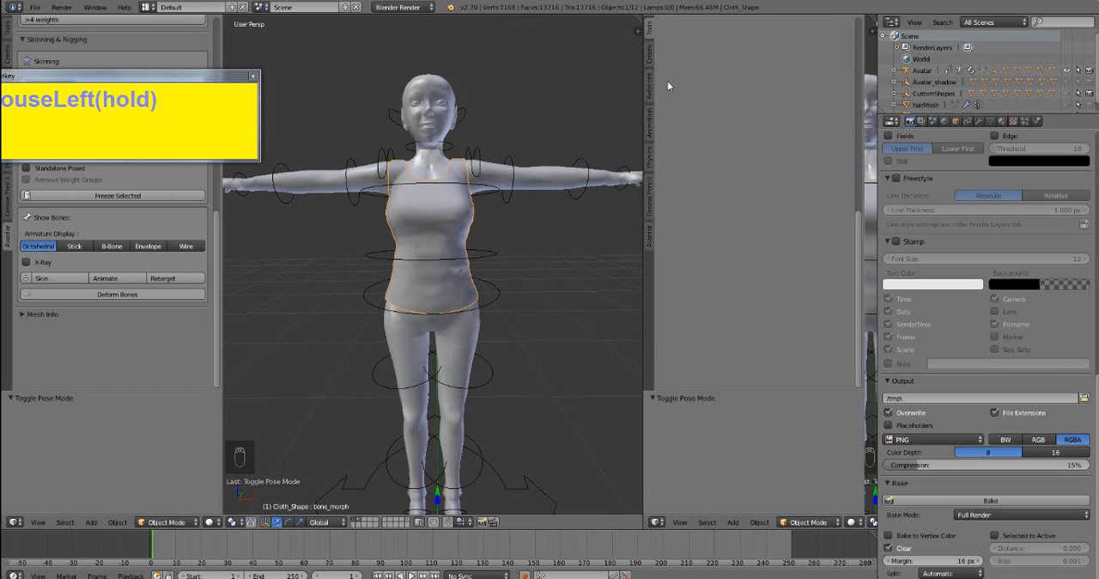
pyautogui.moveTo(863, 500); pyautogui.dragTo(745, 501)
pyautogui.click(656, 521)
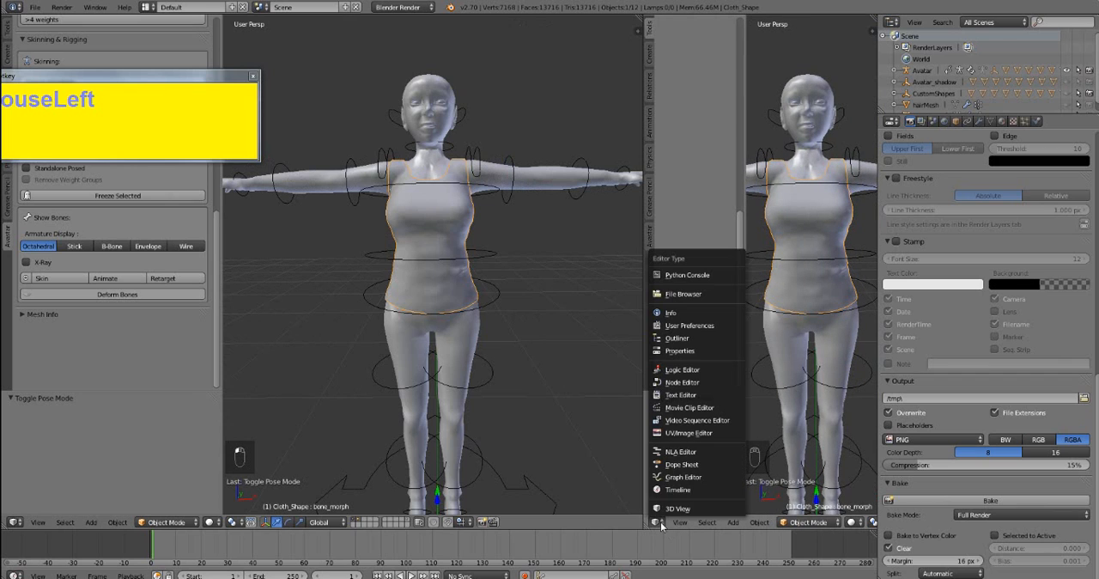
pyautogui.click(673, 434)
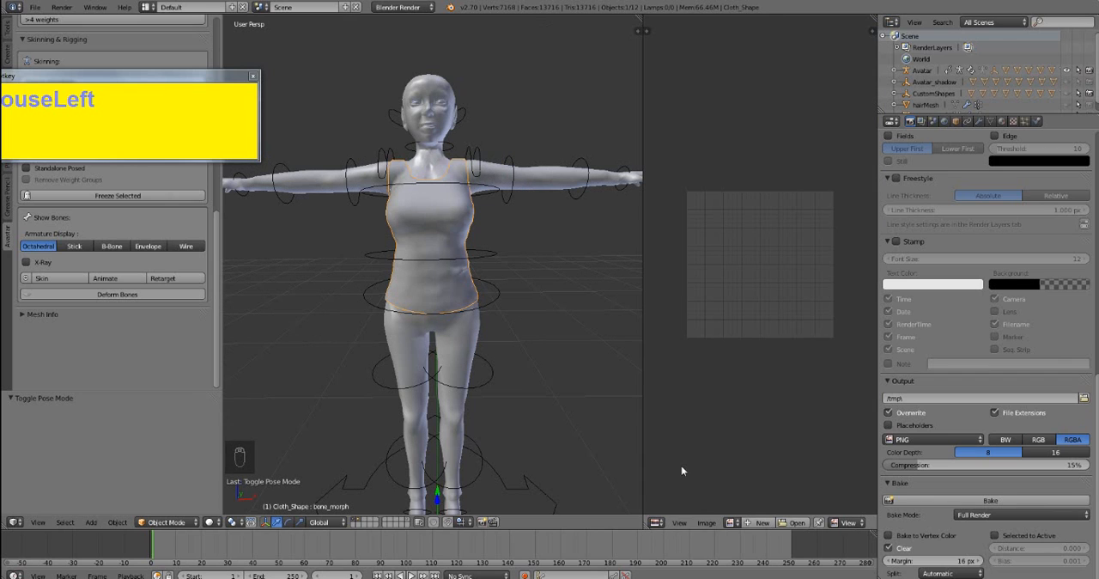
pyautogui.click(656, 522)
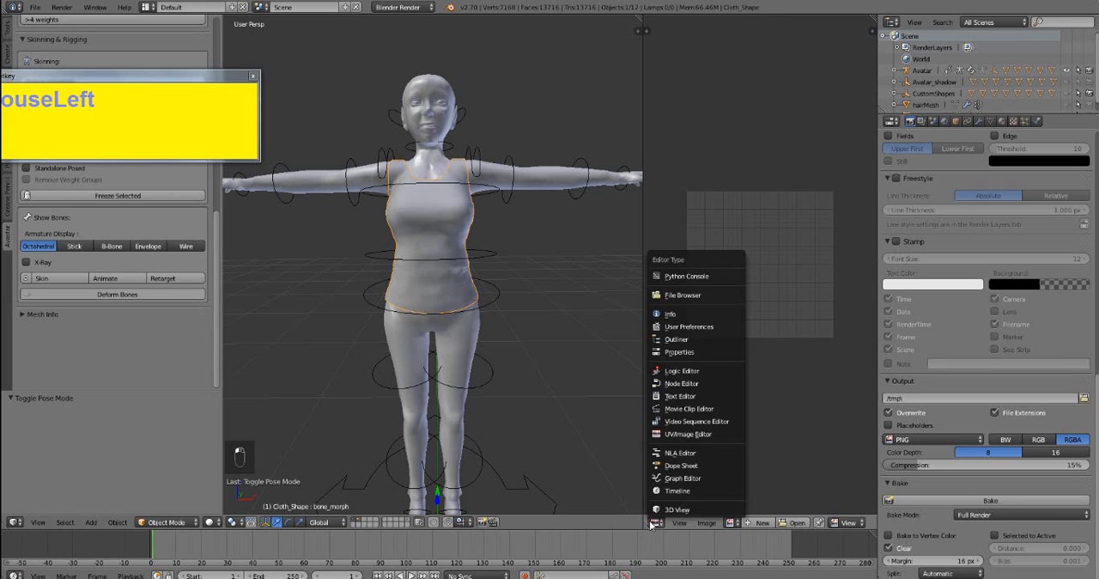
pyautogui.click(682, 436)
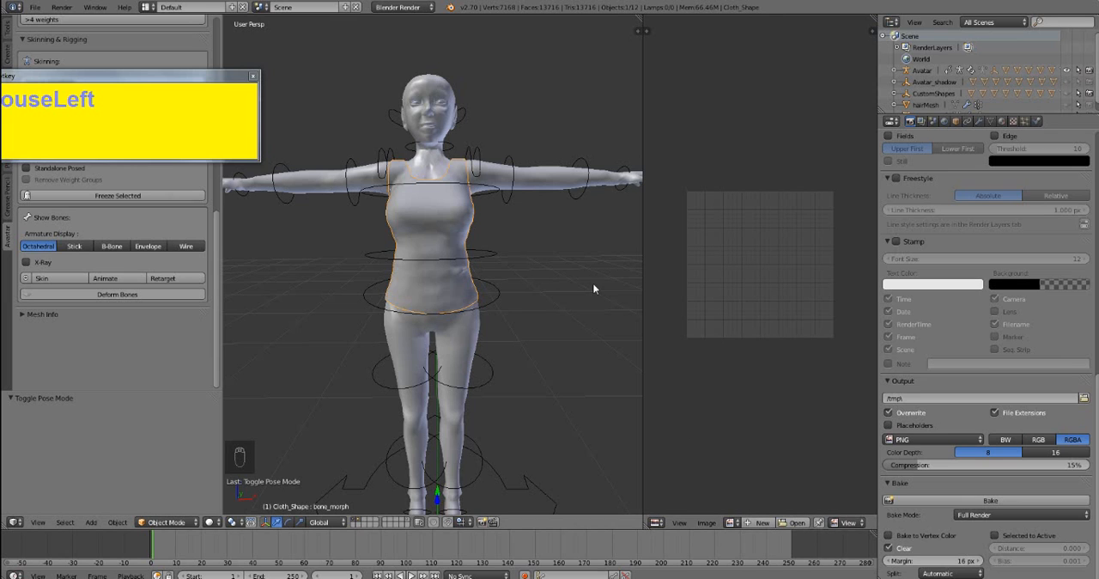
# - Select the avatar's upper body mesh and enter Edit Mode to show its UV layout in the UV/Image Editor
pyautogui.moveTo(456, 237); pyautogui.dragTo(481, 254, button='middle')
pyautogui.moveTo(232, 77); pyautogui.dragTo(1072, 52)
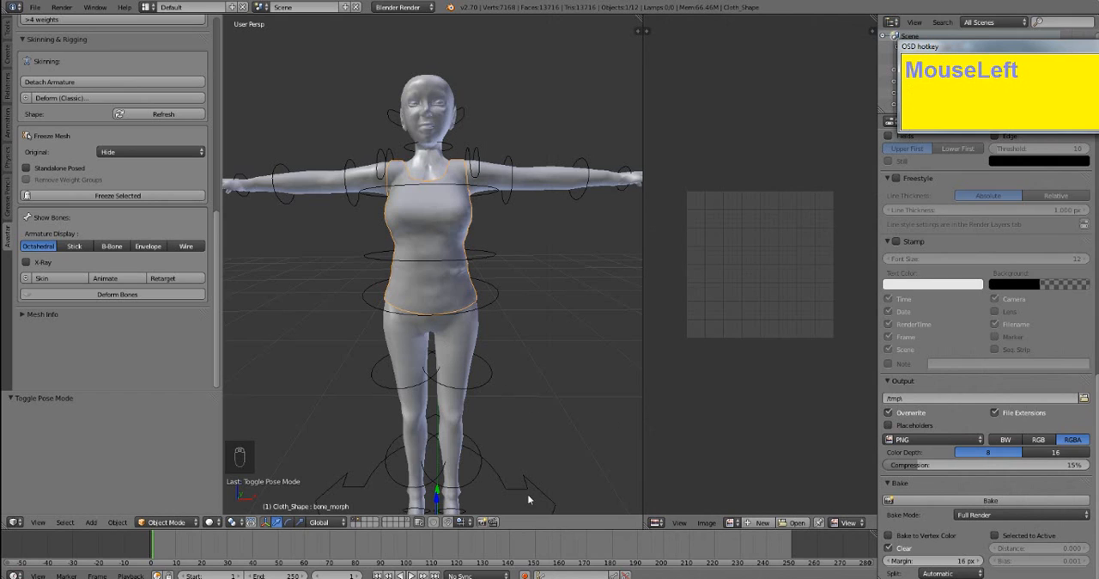
pyautogui.rightClick(497, 173)
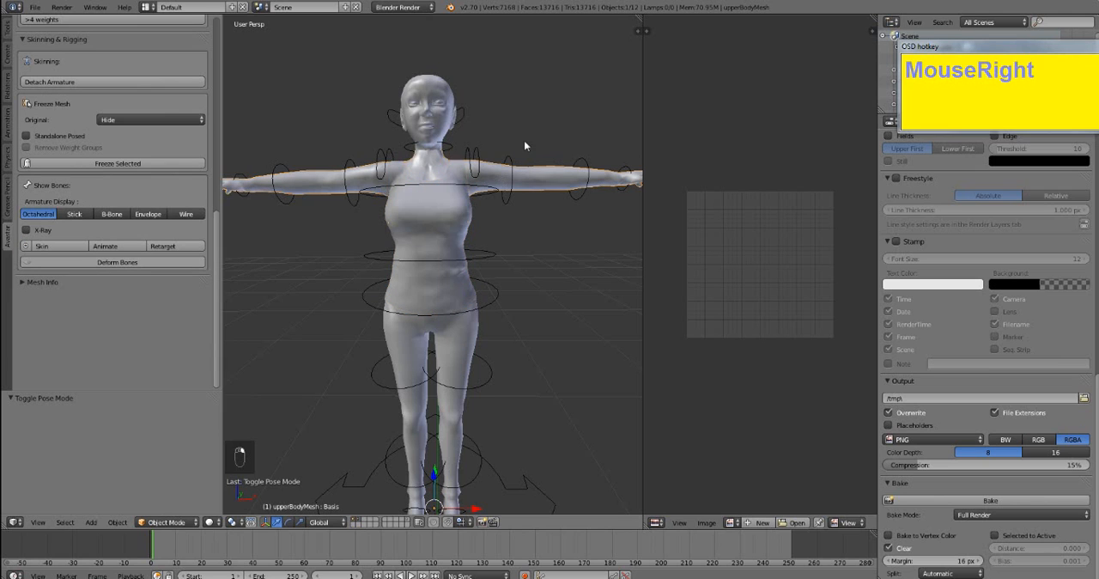
pyautogui.moveTo(348, 184); pyautogui.dragTo(414, 218, button='middle')
pyautogui.scroll(-1, 413, 218)
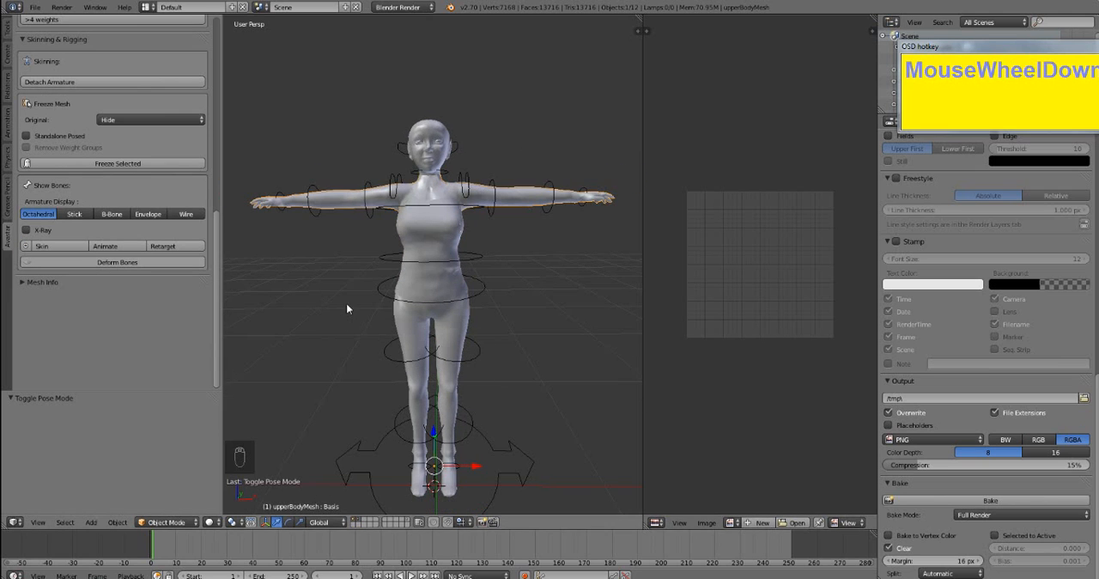
pyautogui.press('Tab')
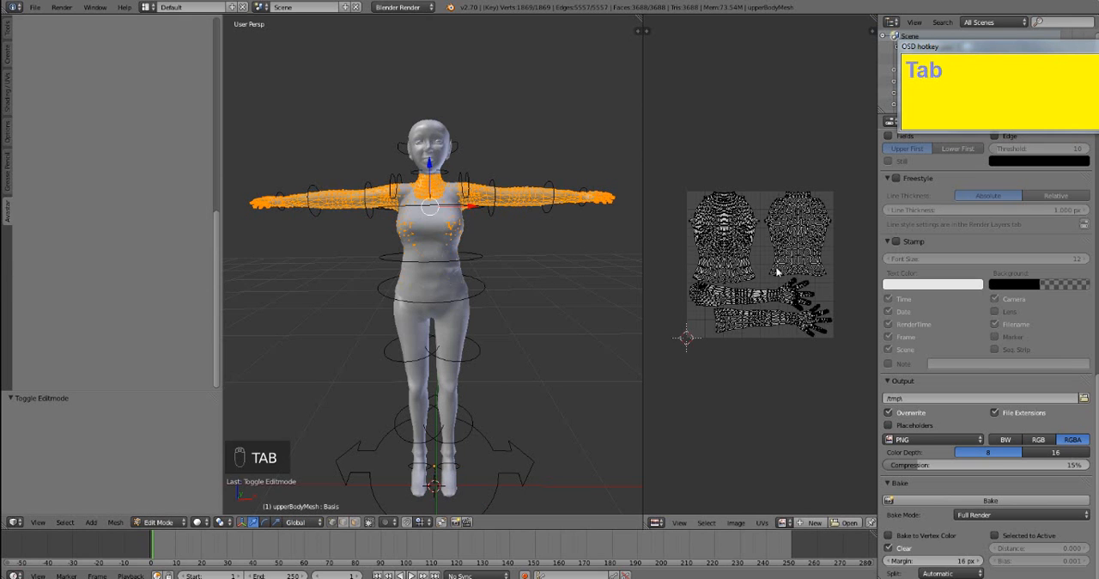
pyautogui.scroll(-1, 779, 273)
pyautogui.scroll(5, 780, 273)
pyautogui.scroll(-2, 770, 298)
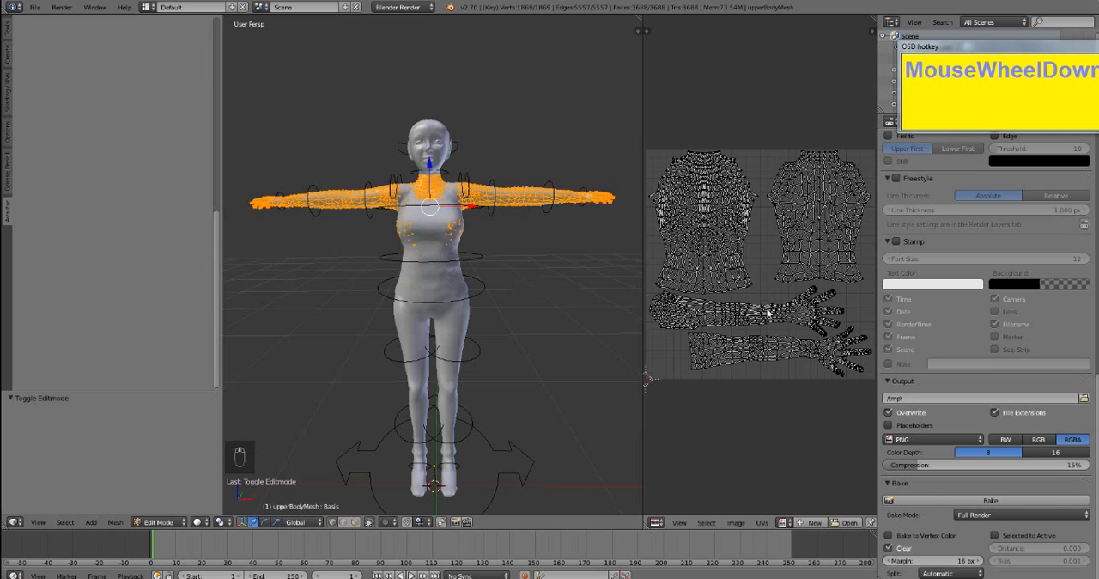
# - Create a blank 1024 × 1024 px image named alphamap for the upper body's UV layout
pyautogui.click(812, 522)
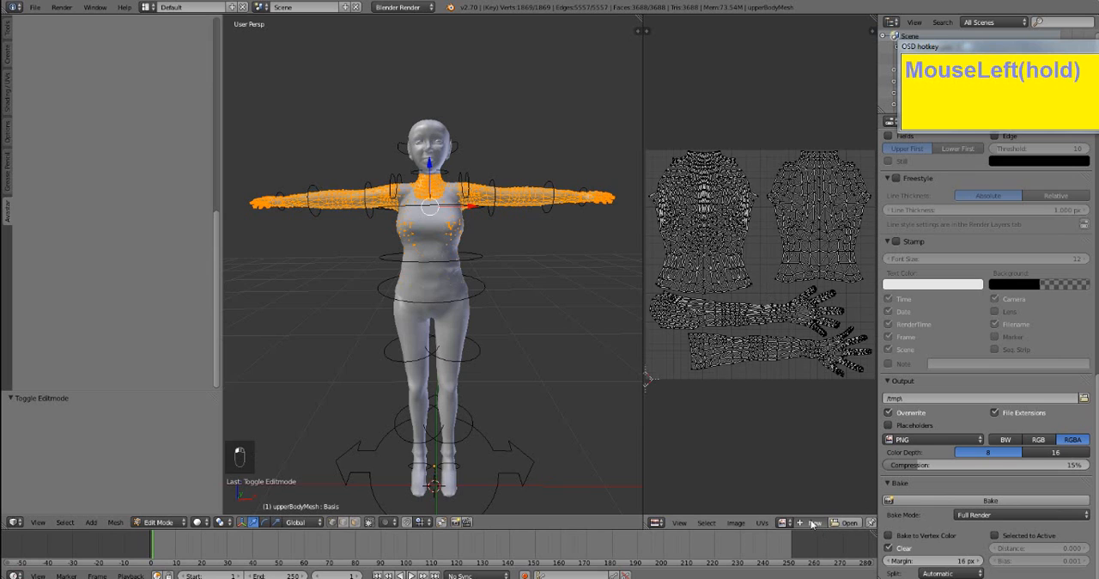
pyautogui.click(836, 470)
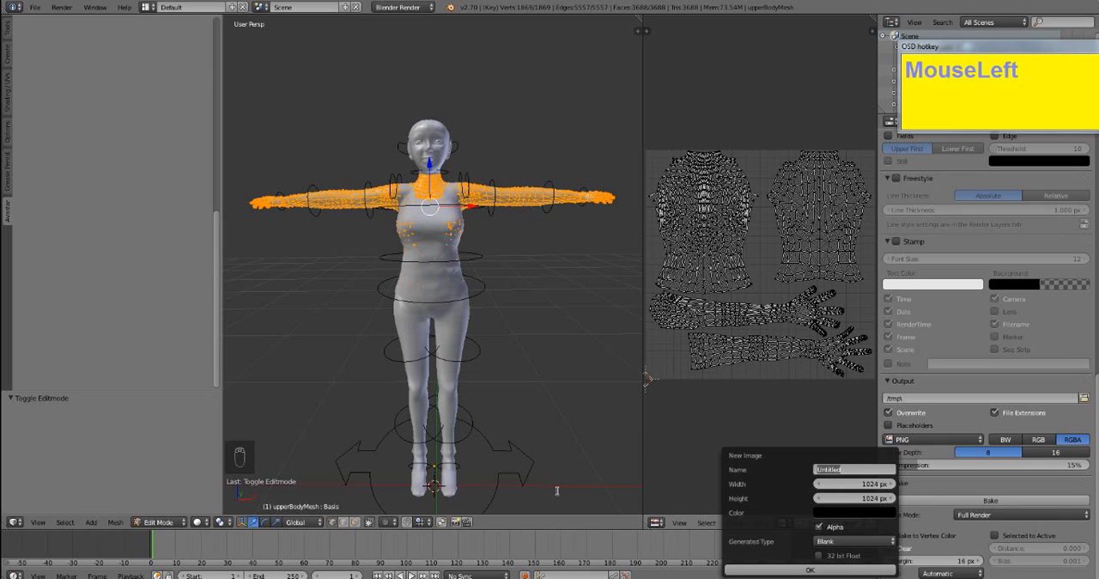
pyautogui.write('alphamap')
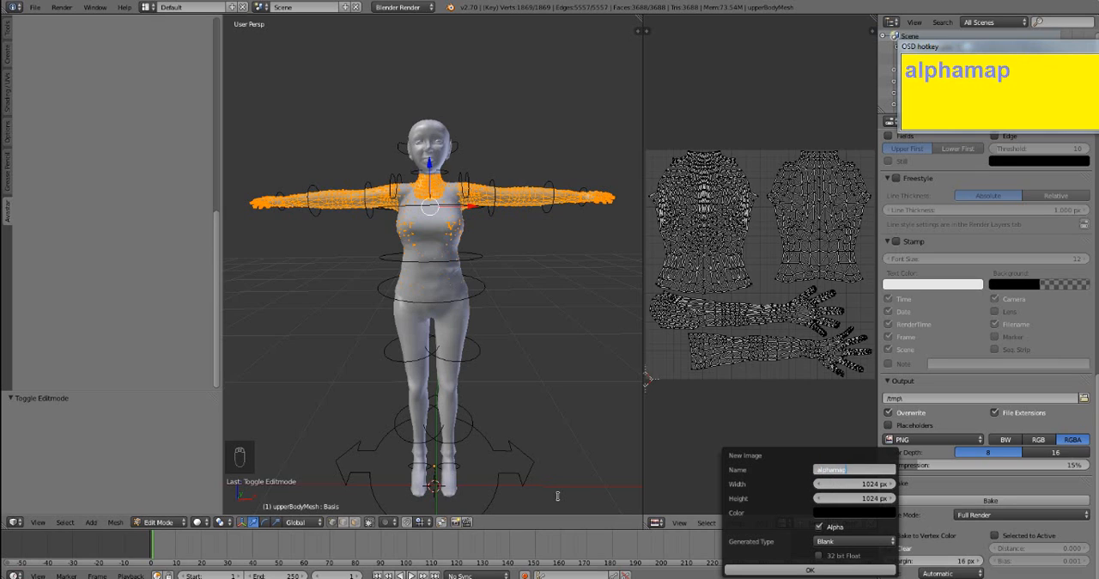
pyautogui.press('Return')
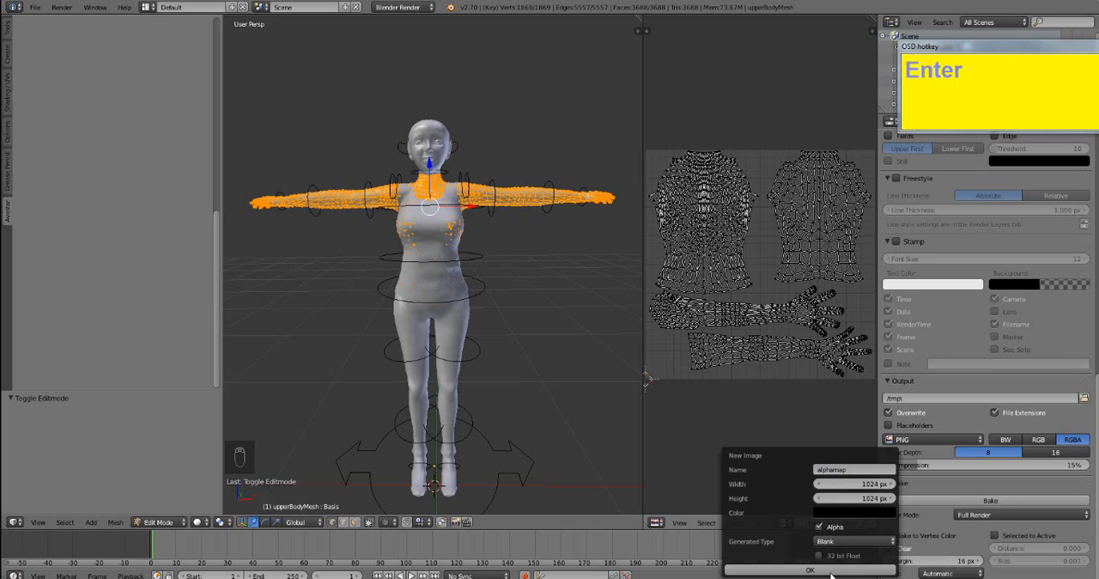
pyautogui.click(833, 543)
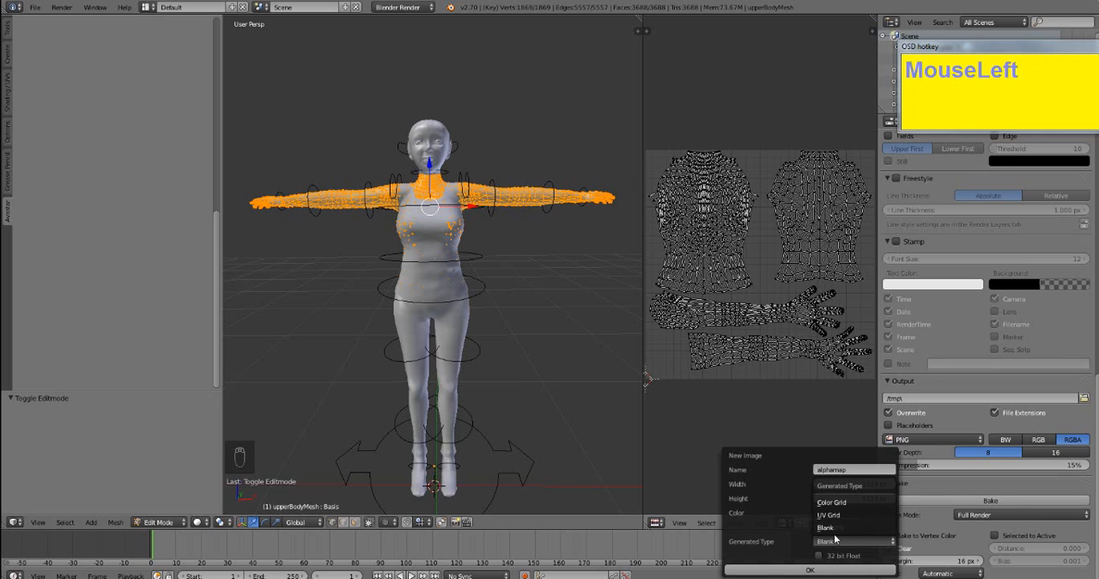
pyautogui.click(836, 529)
pyautogui.click(803, 570)
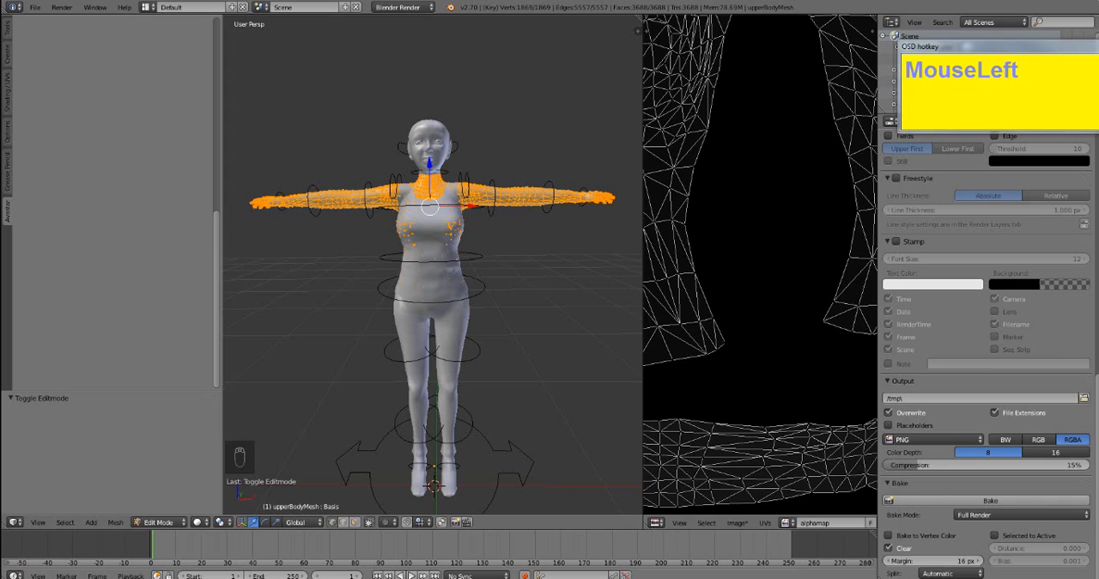
pyautogui.scroll(-2, 724, 429)
pyautogui.scroll(1, 724, 429)
pyautogui.scroll(-3, 724, 430)
pyautogui.scroll(1, 724, 429)
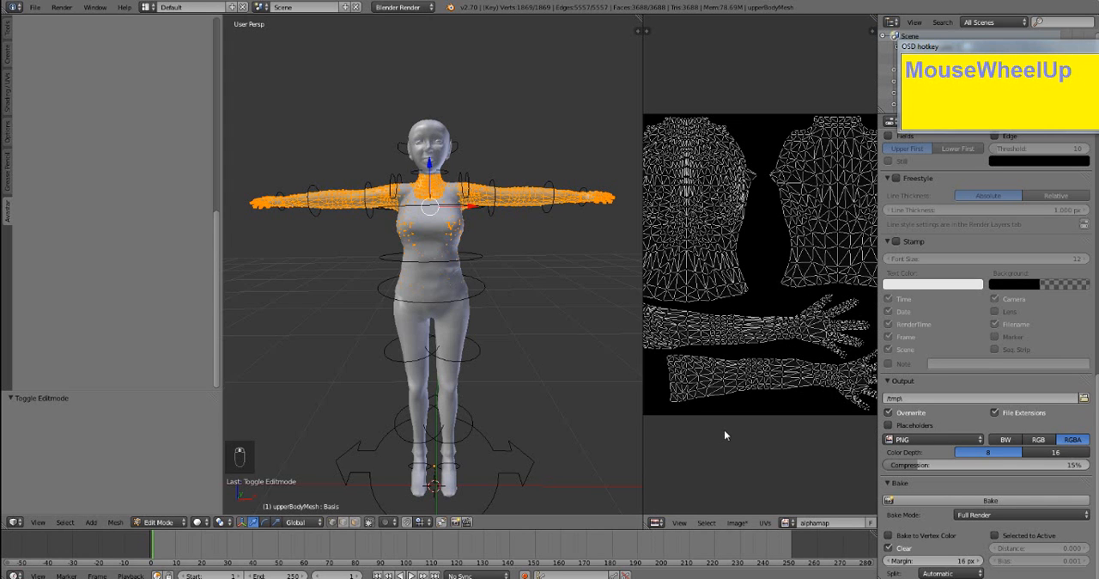
pyautogui.scroll(1, 724, 429)
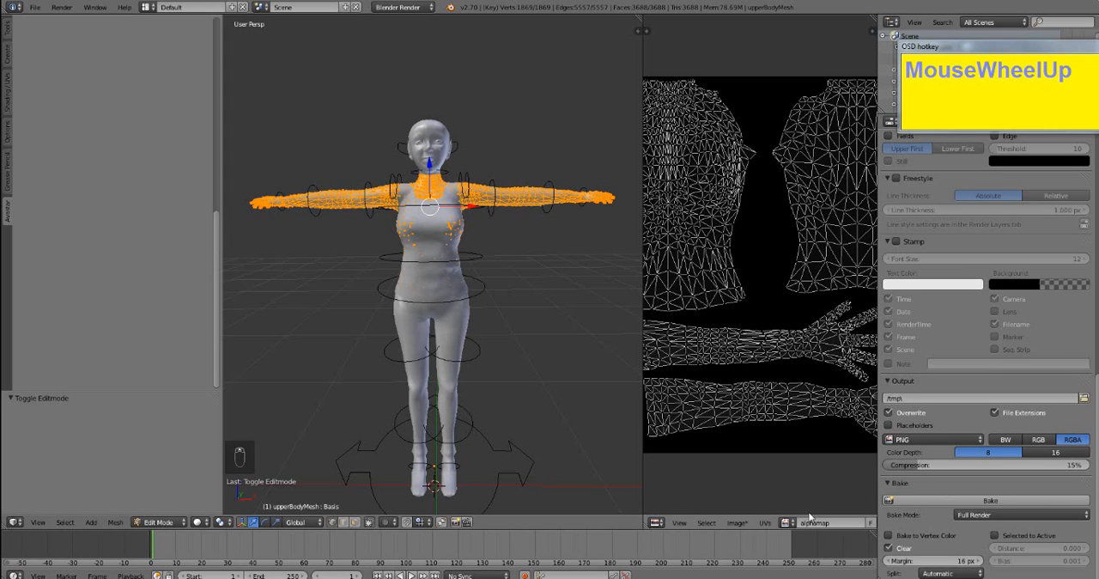
# - Undo the creation of the alphamap image
pyautogui.press('ctrl')
pyautogui.hotkey('ctrl', 'z')
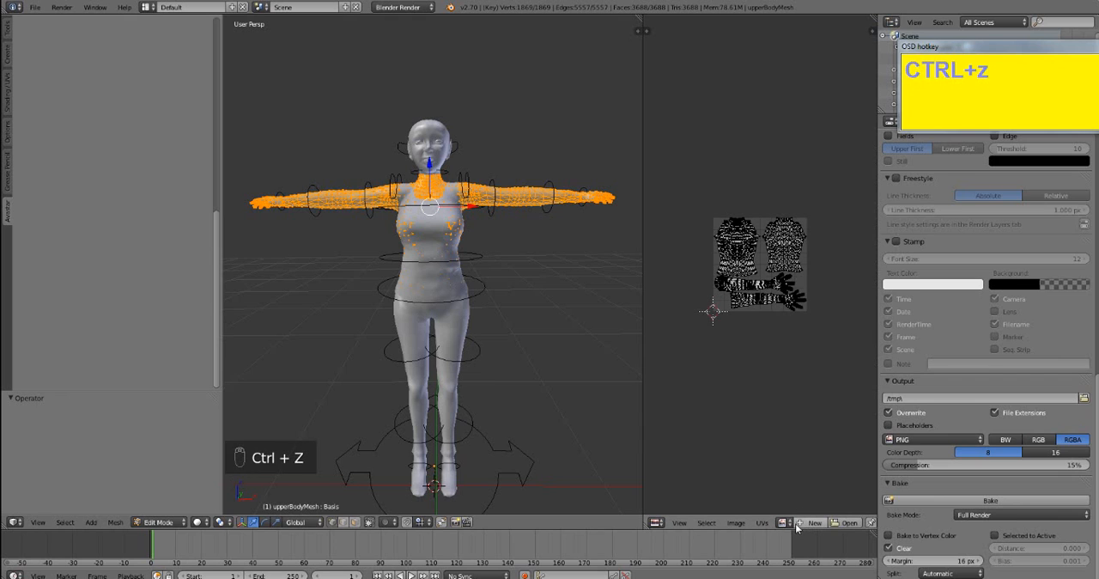
pyautogui.scroll(1, 756, 471)
pyautogui.scroll(1, 760, 503)
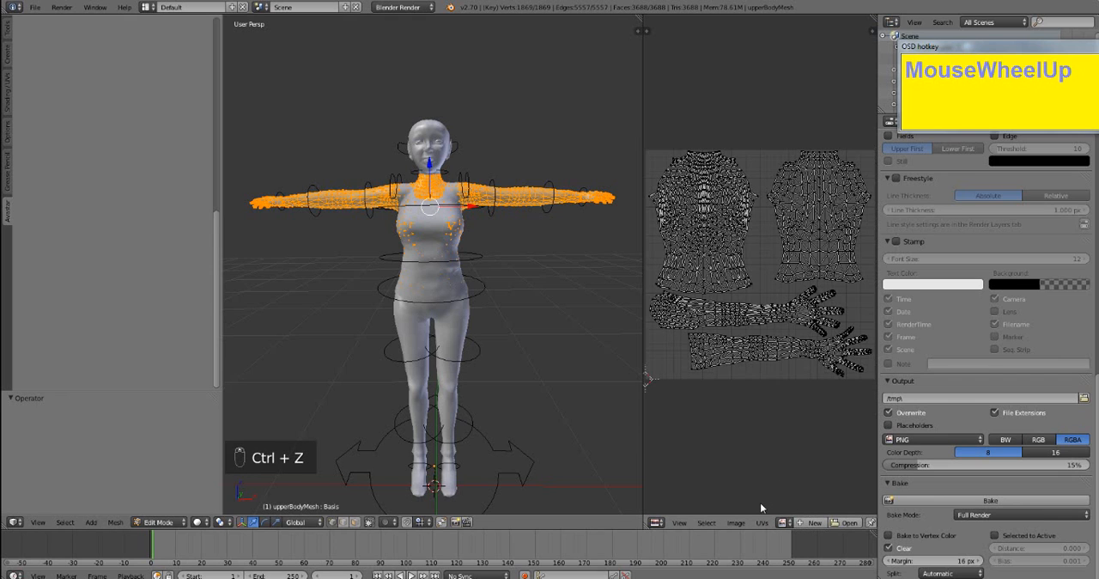
pyautogui.click(783, 522)
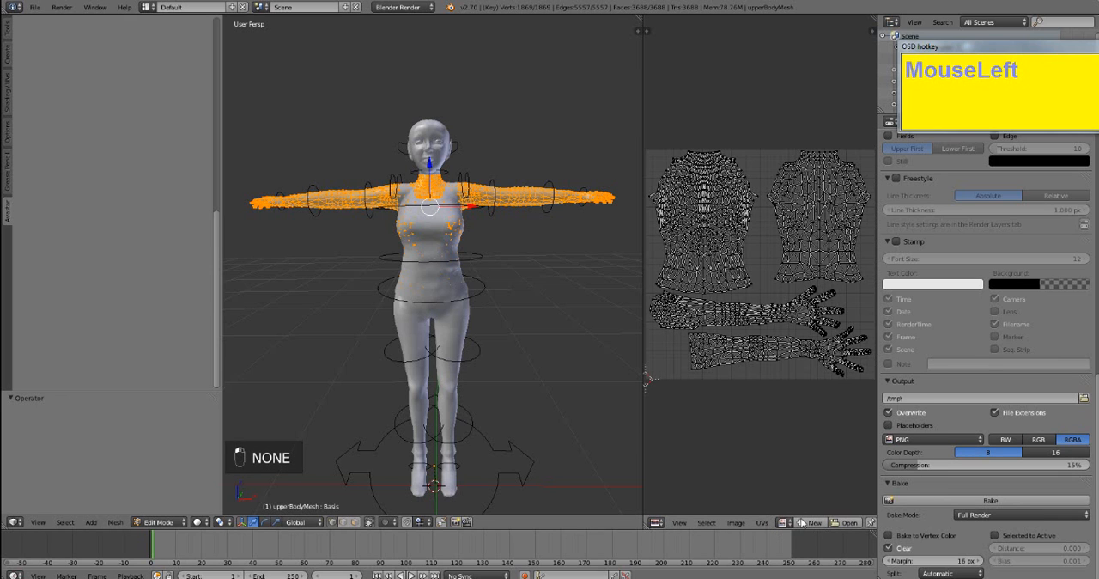
pyautogui.click(812, 522)
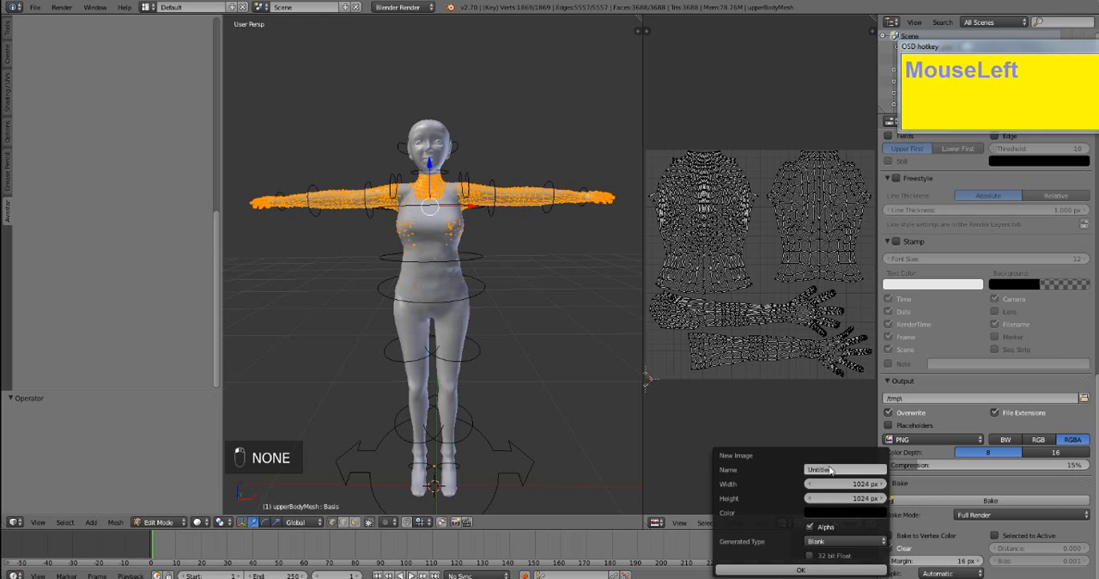
pyautogui.click(826, 513)
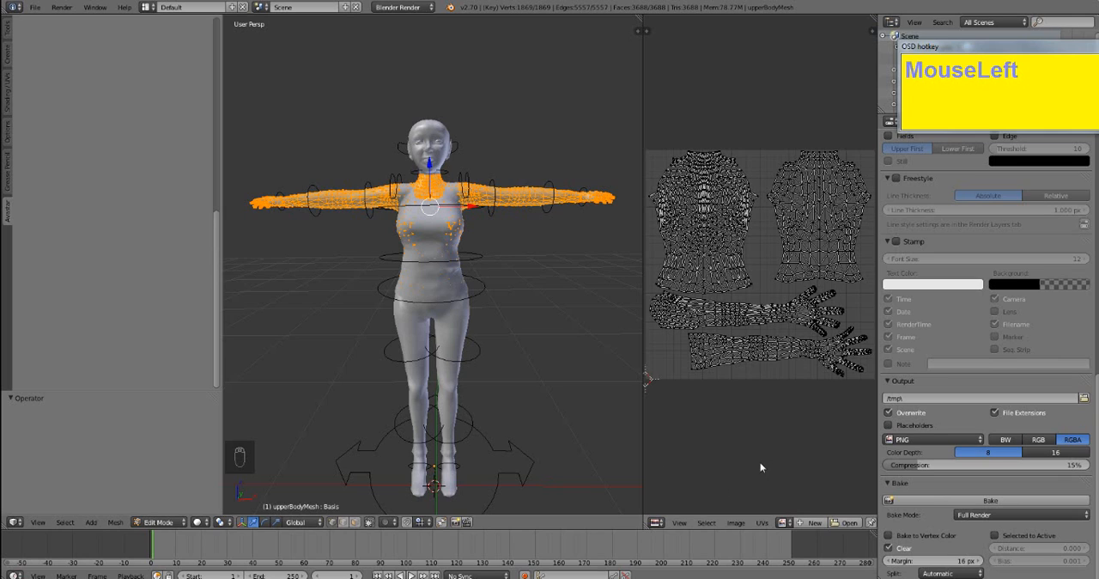
# - Create a 1024 × 1024 px image named map with the UV Grid pattern for the upper body's UV layout
pyautogui.click(814, 524)
pyautogui.click(814, 524)
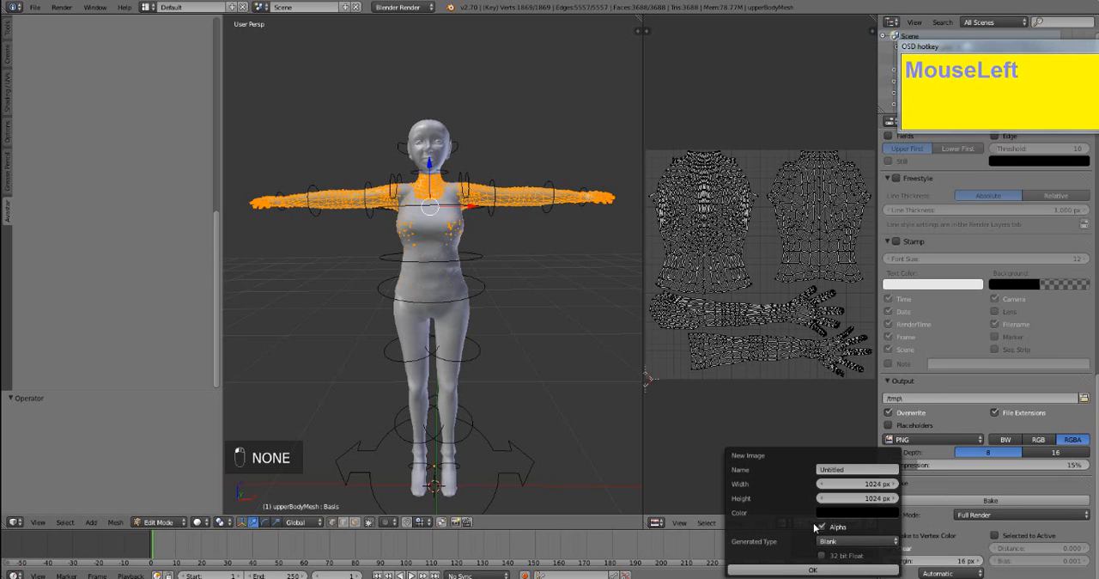
pyautogui.click(856, 470)
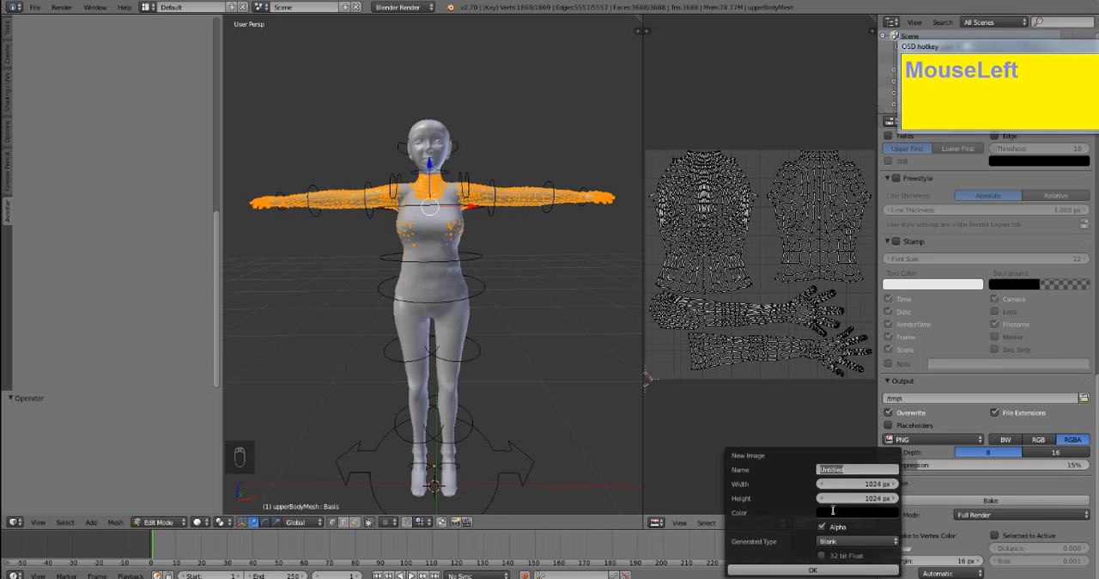
pyautogui.write('map')
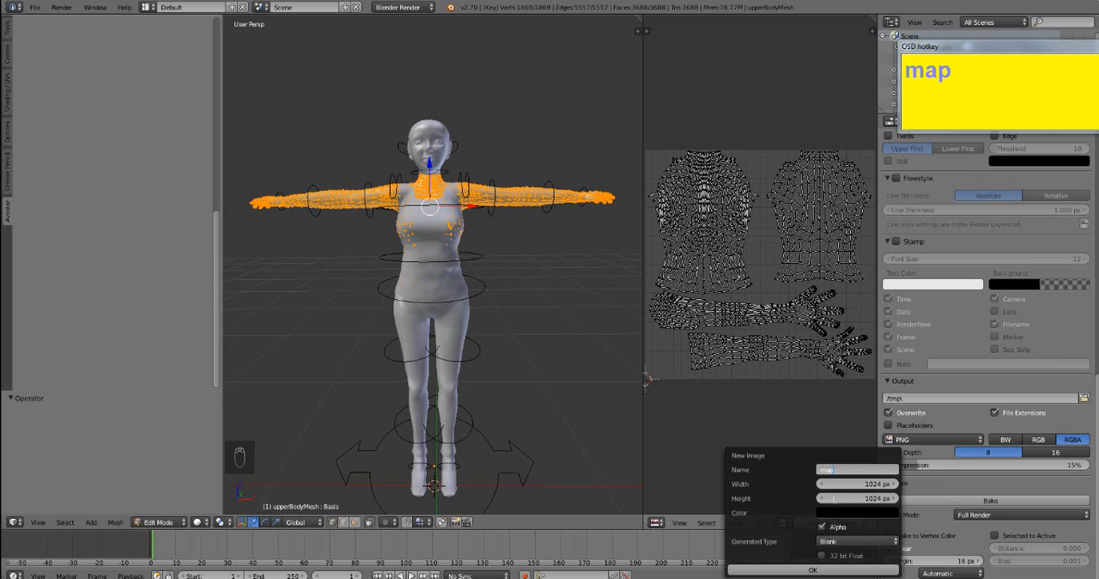
pyautogui.press('Return')
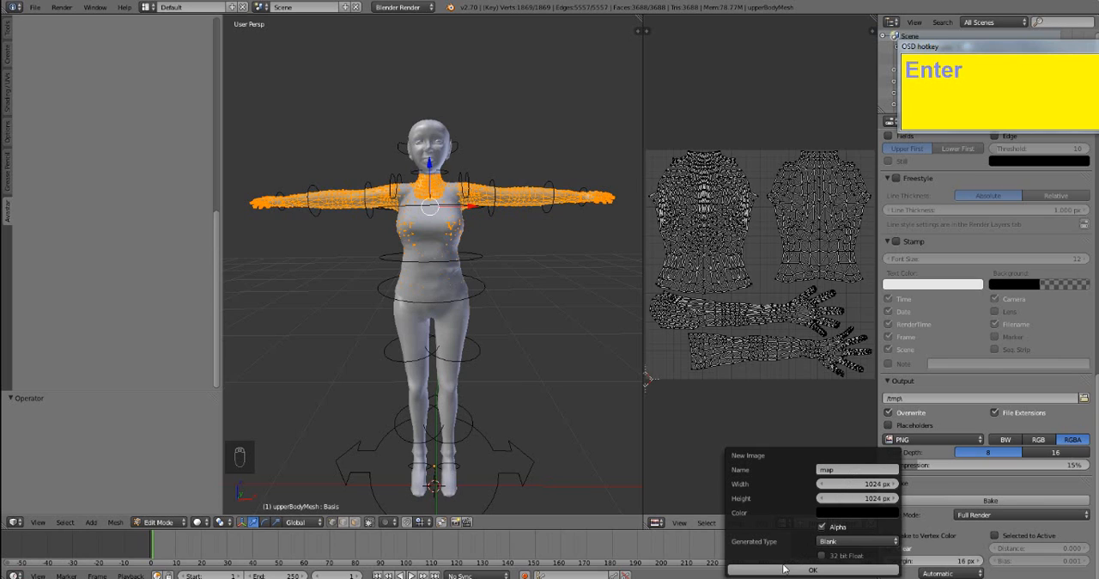
pyautogui.click(848, 542)
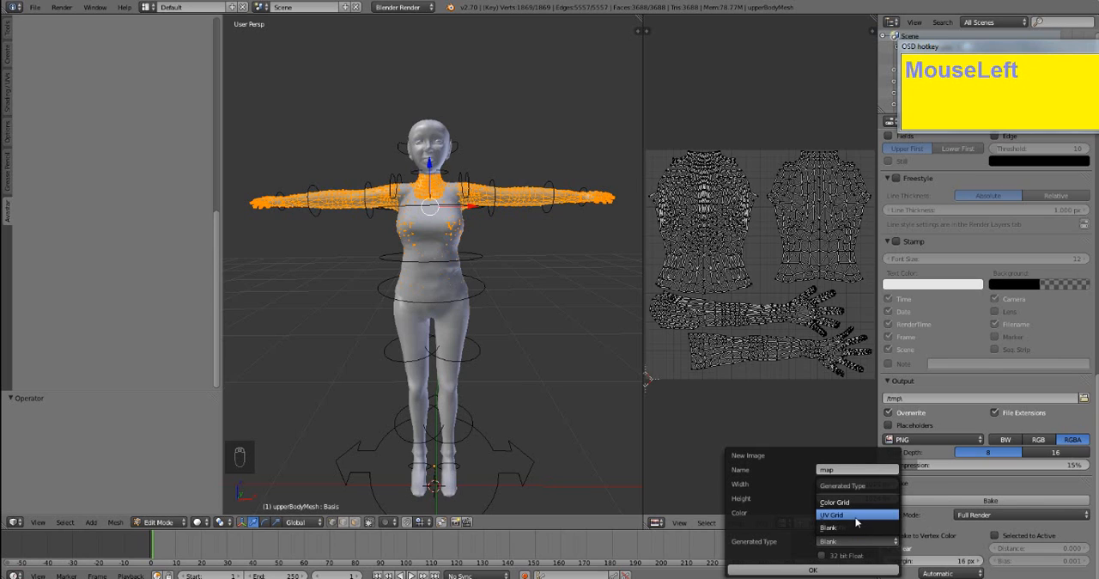
pyautogui.click(856, 515)
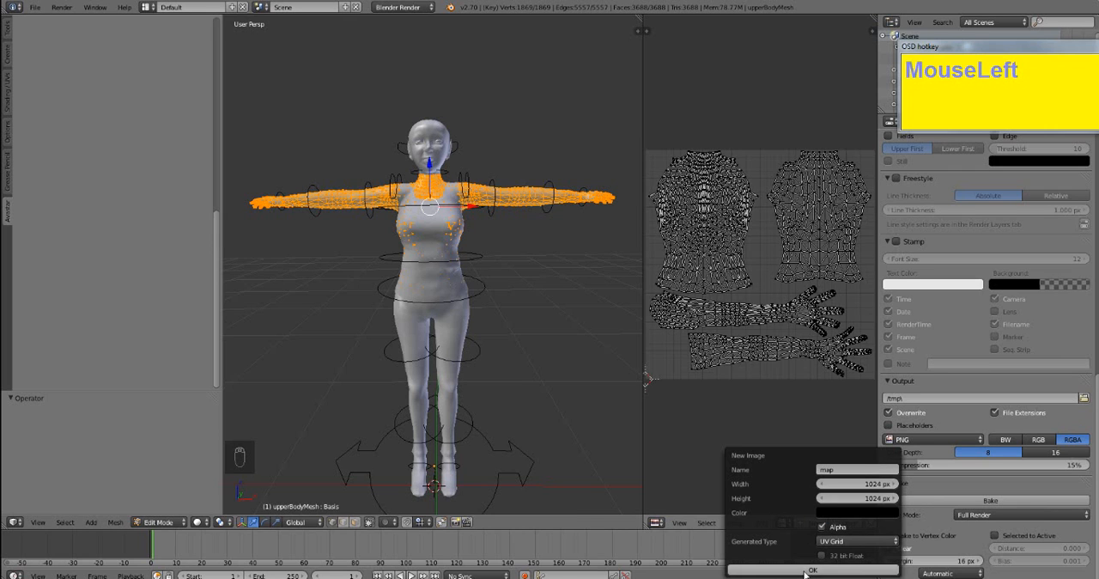
pyautogui.click(811, 569)
pyautogui.scroll(-2, 773, 406)
pyautogui.scroll(1, 772, 405)
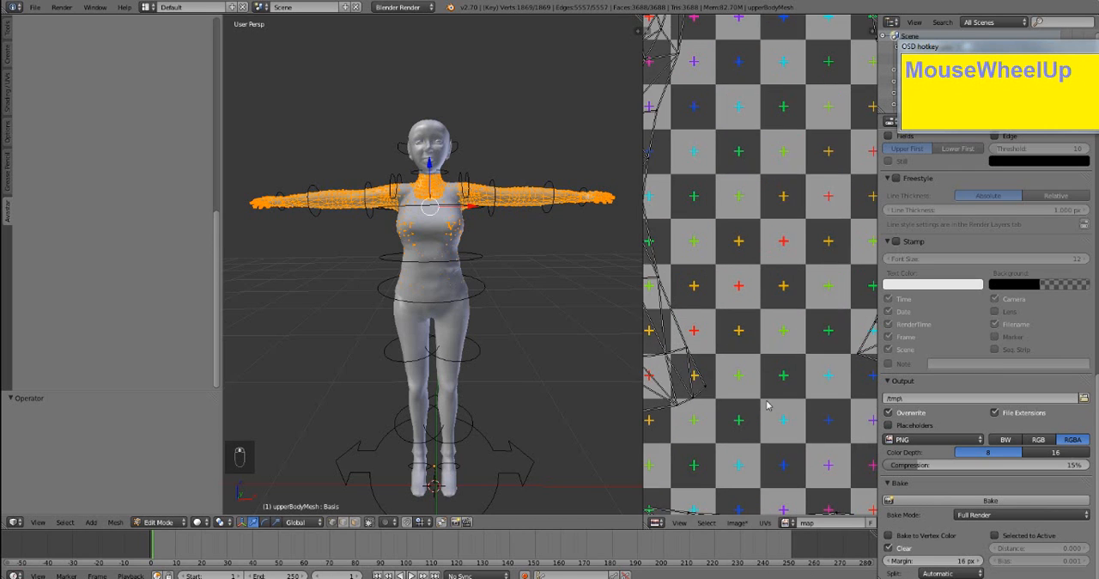
pyautogui.scroll(-3, 770, 405)
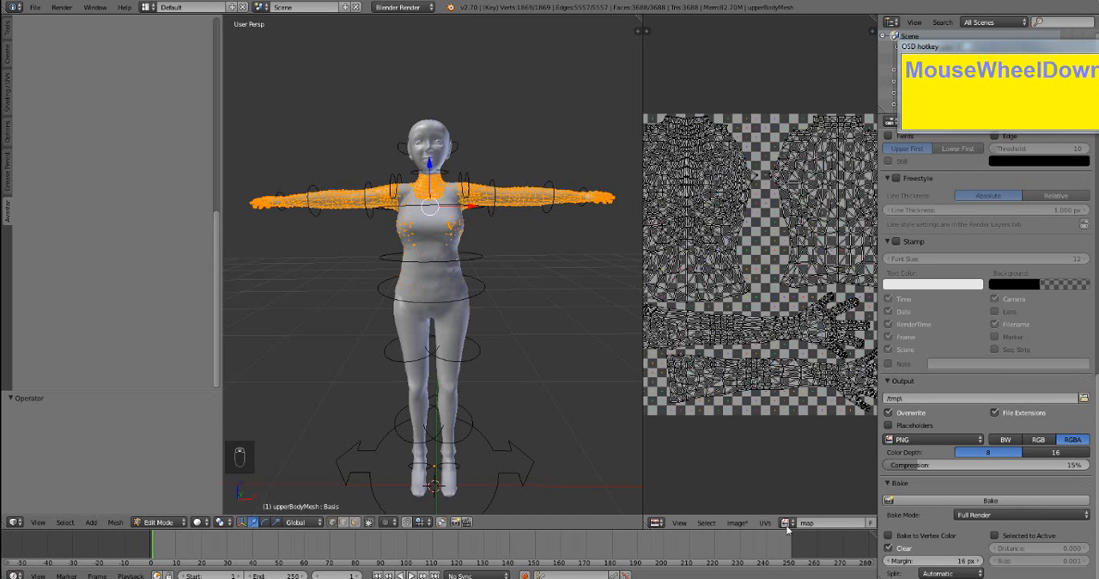
pyautogui.click(785, 523)
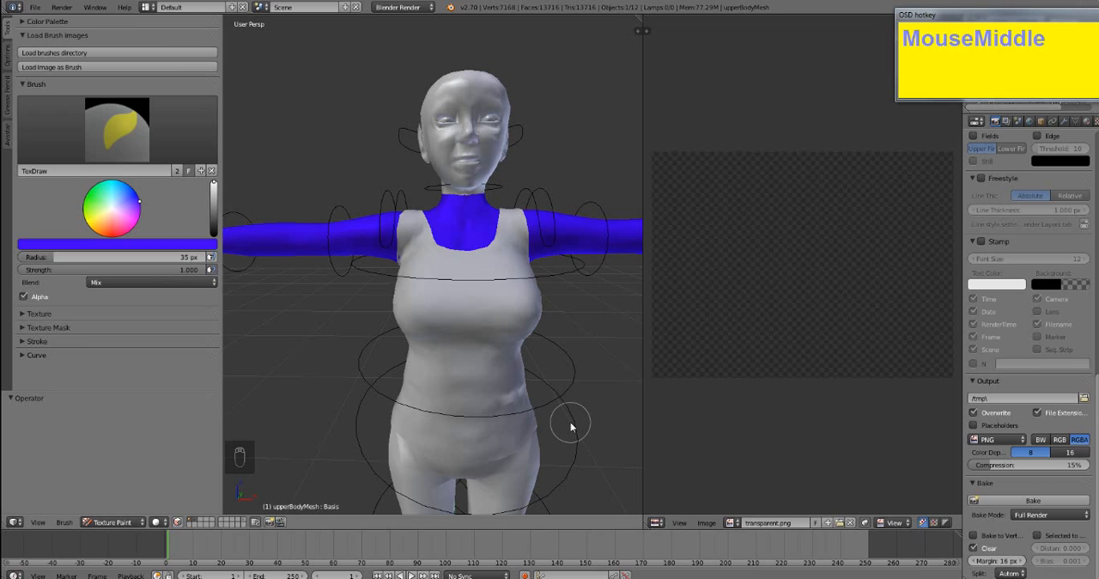
pyautogui.moveTo(552, 393); pyautogui.dragTo(524, 363, button='middle')
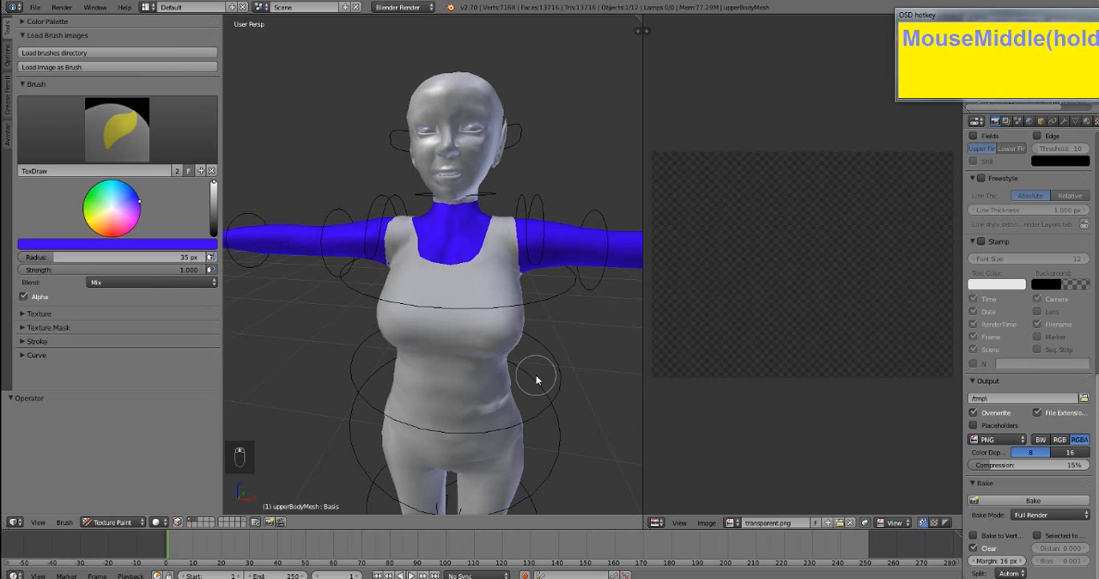
# - Enter Edit Mode on the upper body mesh with everything selected to show its UV layout over transparent.png
pyautogui.press('a')
pyautogui.press('a')
pyautogui.click(588, 353)
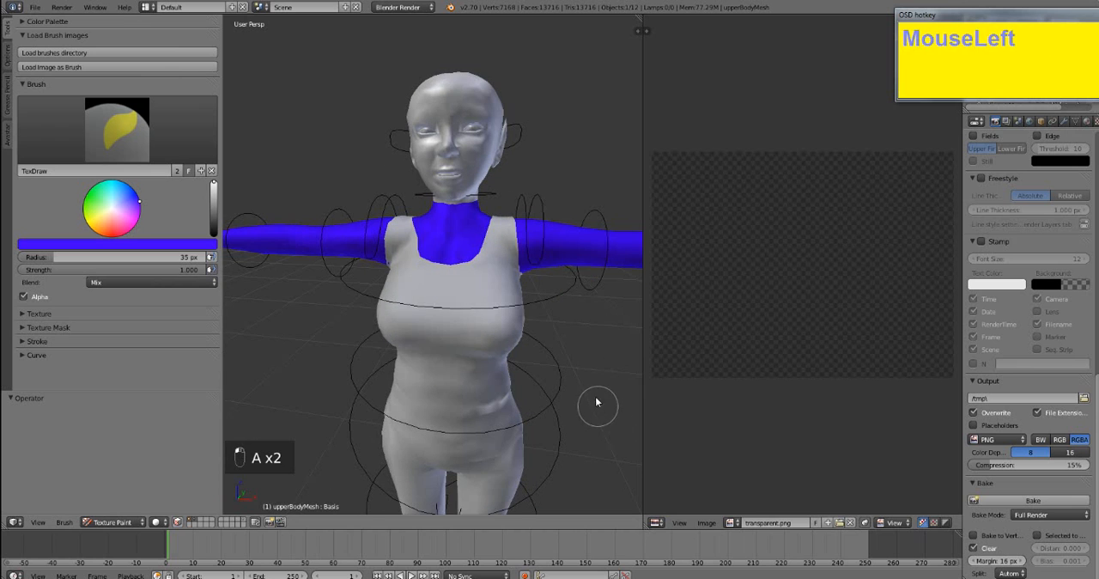
pyautogui.scroll(-2, 535, 372)
pyautogui.moveTo(535, 373); pyautogui.dragTo(550, 365, button='middle')
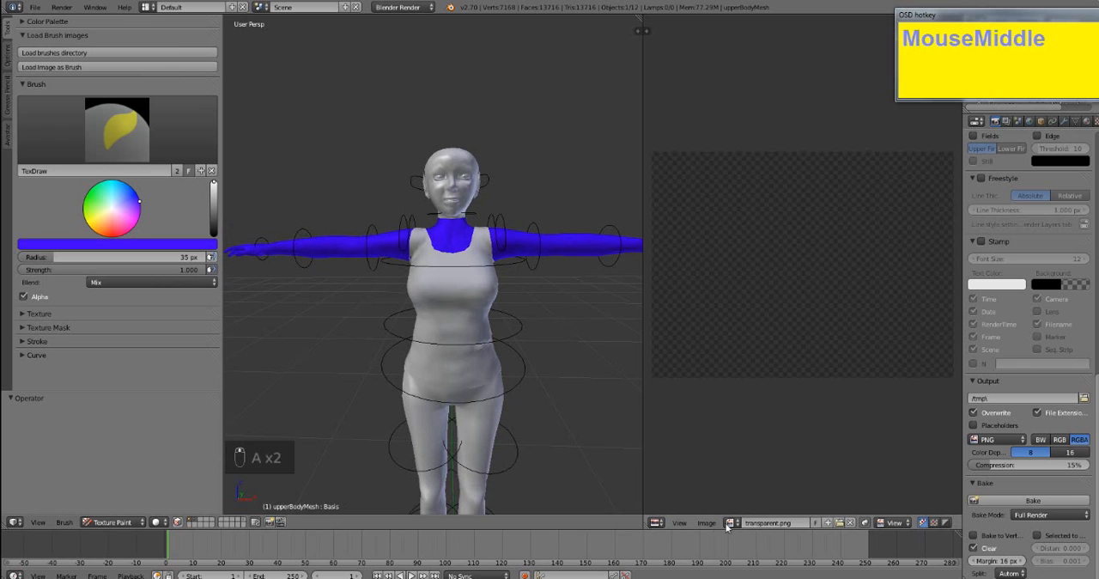
pyautogui.press('Tab')
pyautogui.press('a')
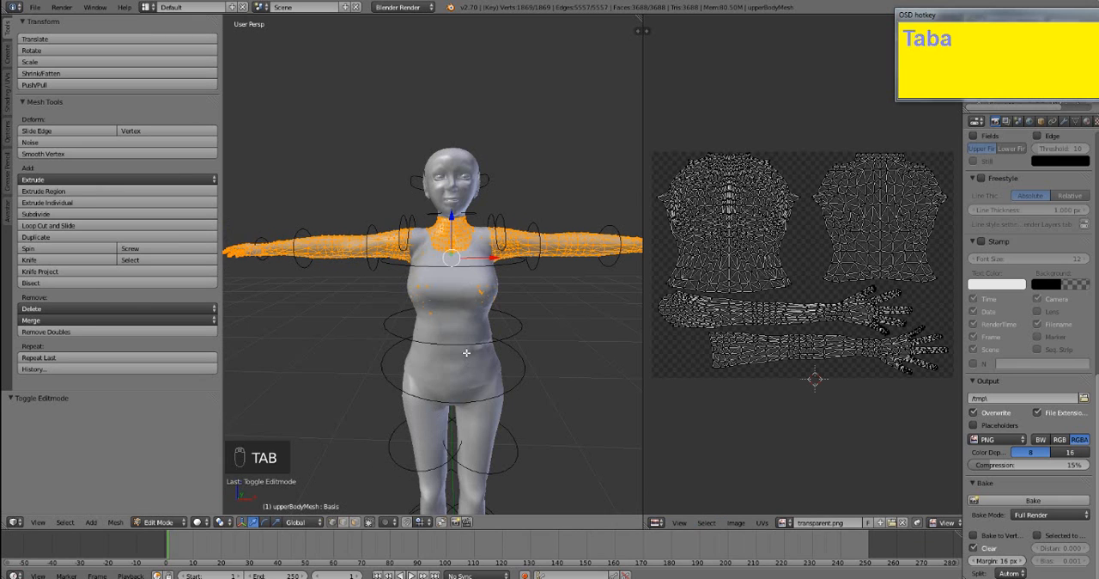
pyautogui.press('a')
pyautogui.press('a')
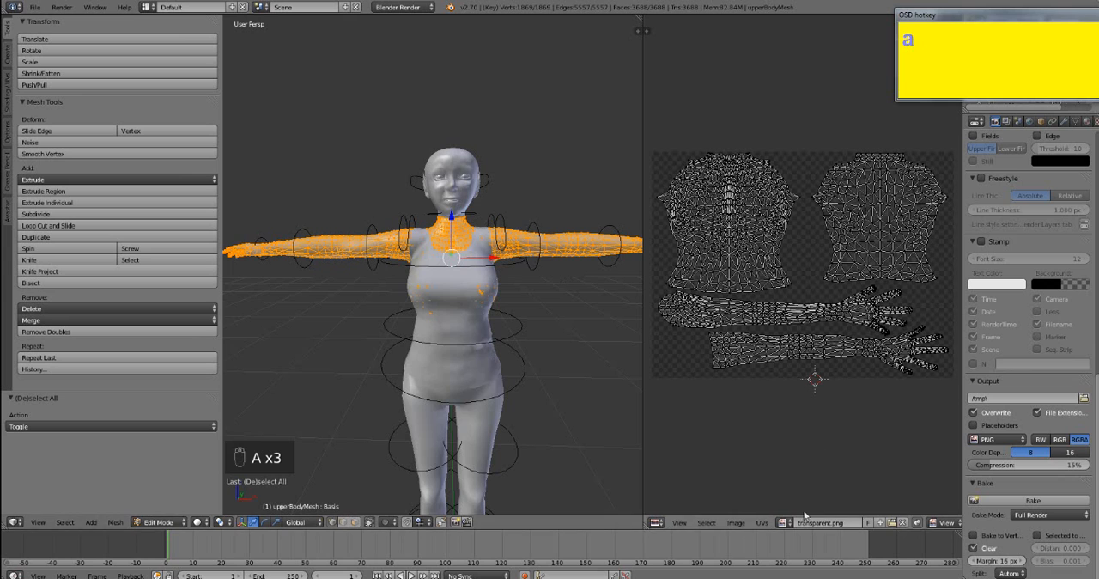
pyautogui.scroll(-1, 387, 264)
pyautogui.scroll(4, 388, 252)
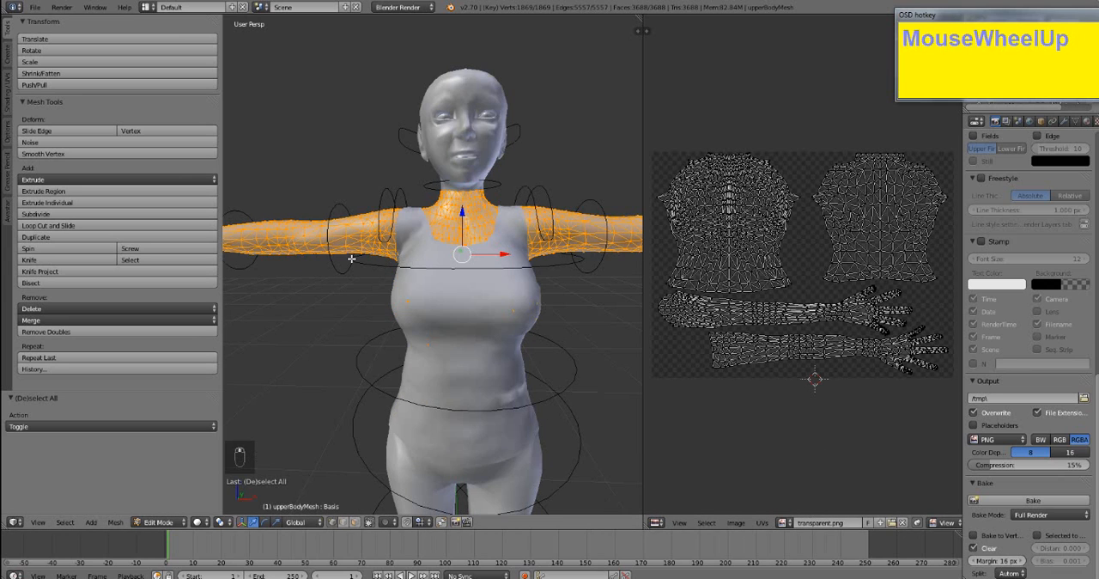
pyautogui.scroll(-2, 351, 259)
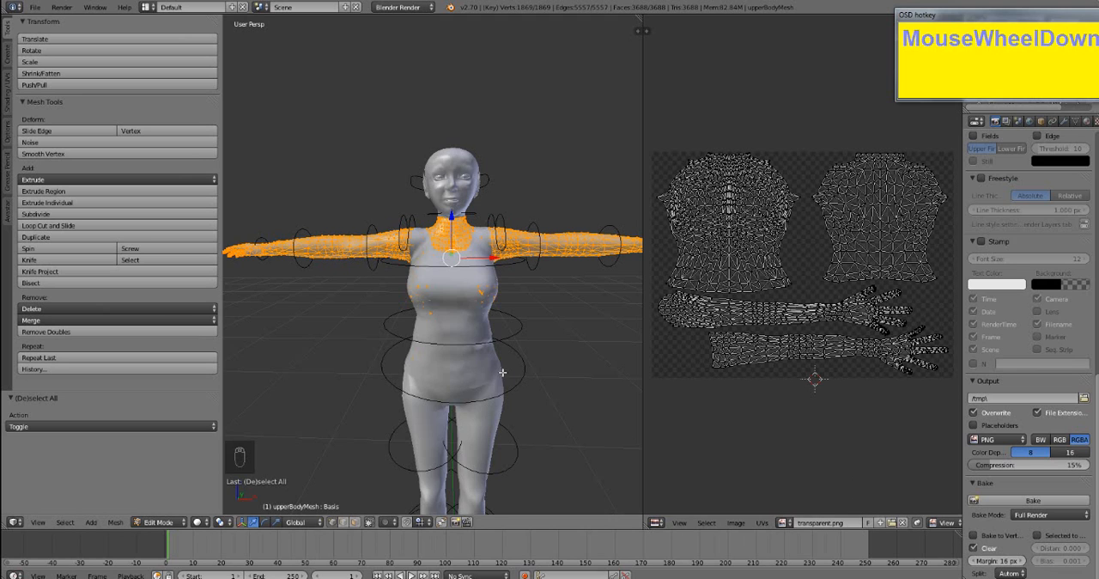
pyautogui.moveTo(503, 370); pyautogui.dragTo(506, 376, button='middle')
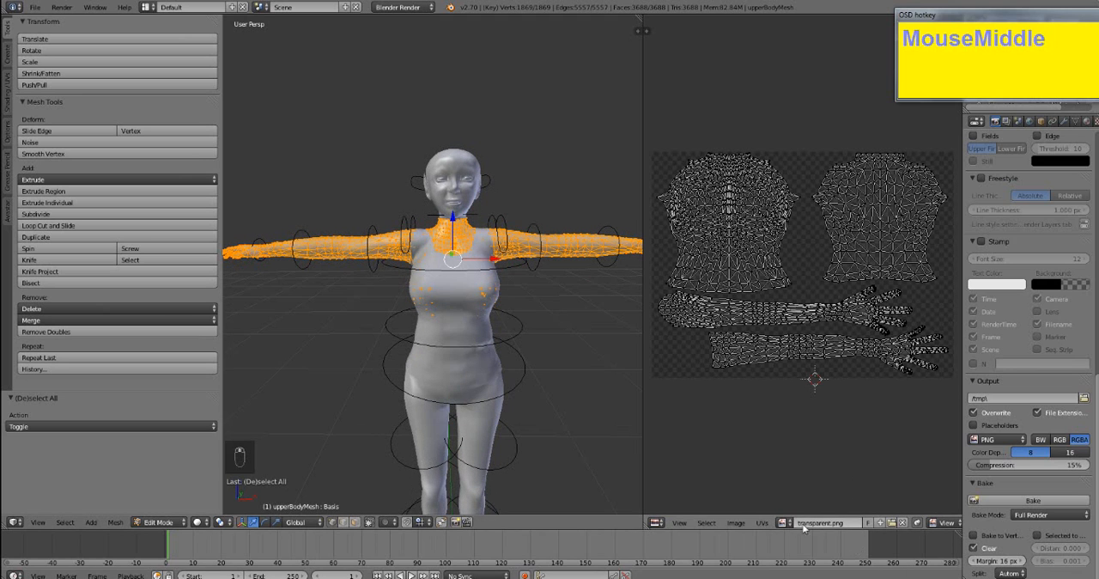
# - Create a blank white 1024 × 1024 px image with the default name Untitled for the upper body's UV layout
pyautogui.click(879, 523)
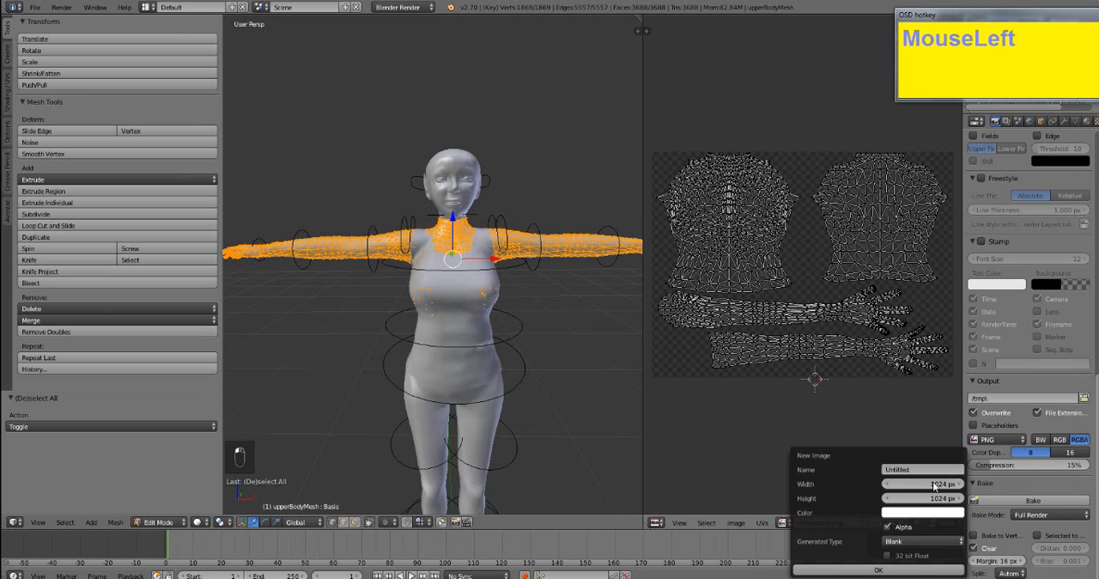
pyautogui.click(894, 568)
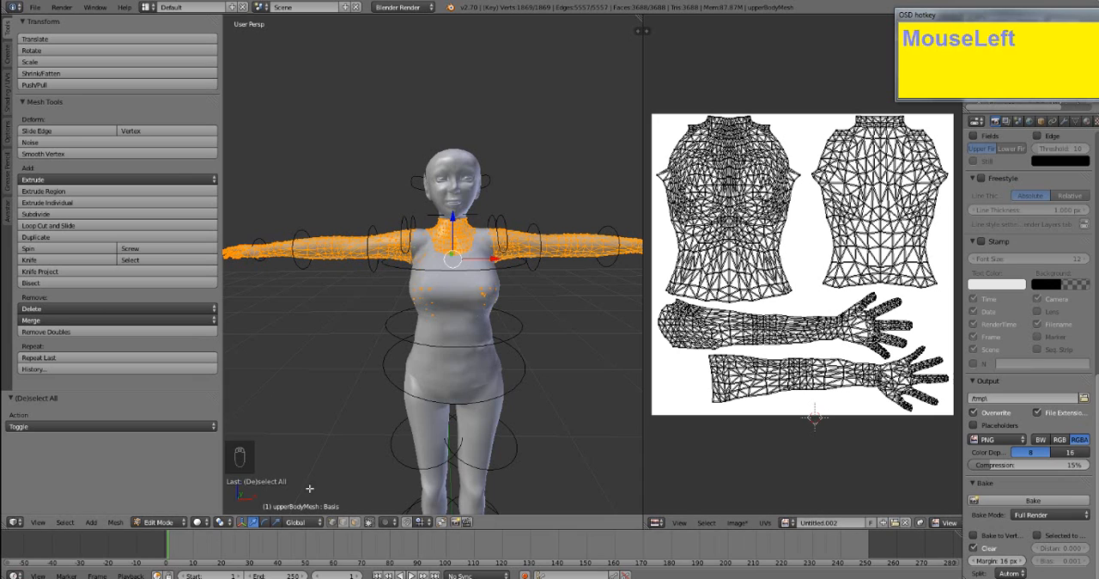
pyautogui.click(300, 438)
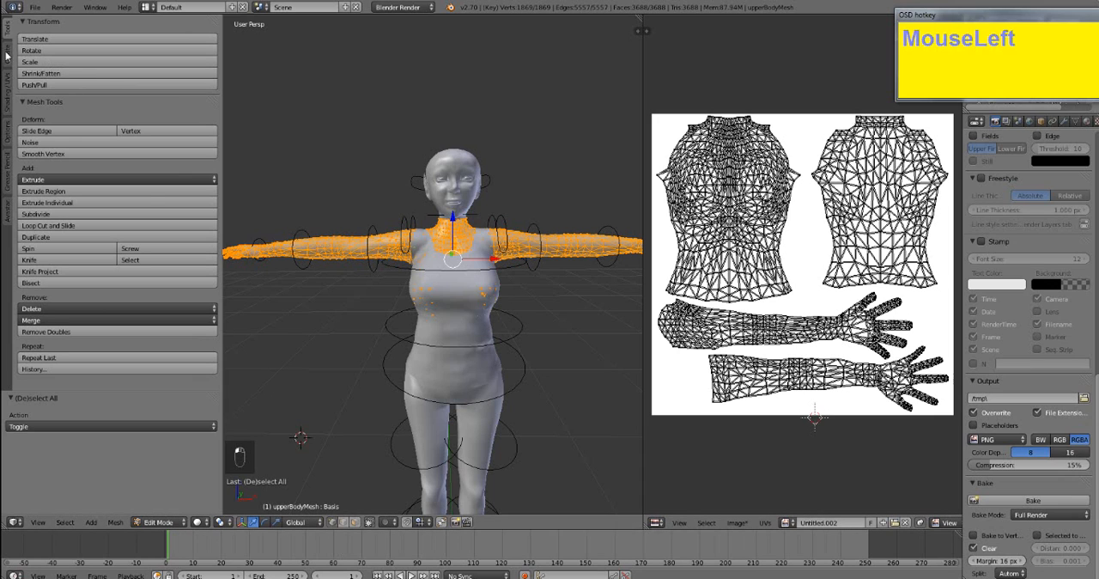
# - Switch to Texture Paint mode, set the brush colour to blue and paint the exposed front of the chest and arms
pyautogui.click(172, 523)
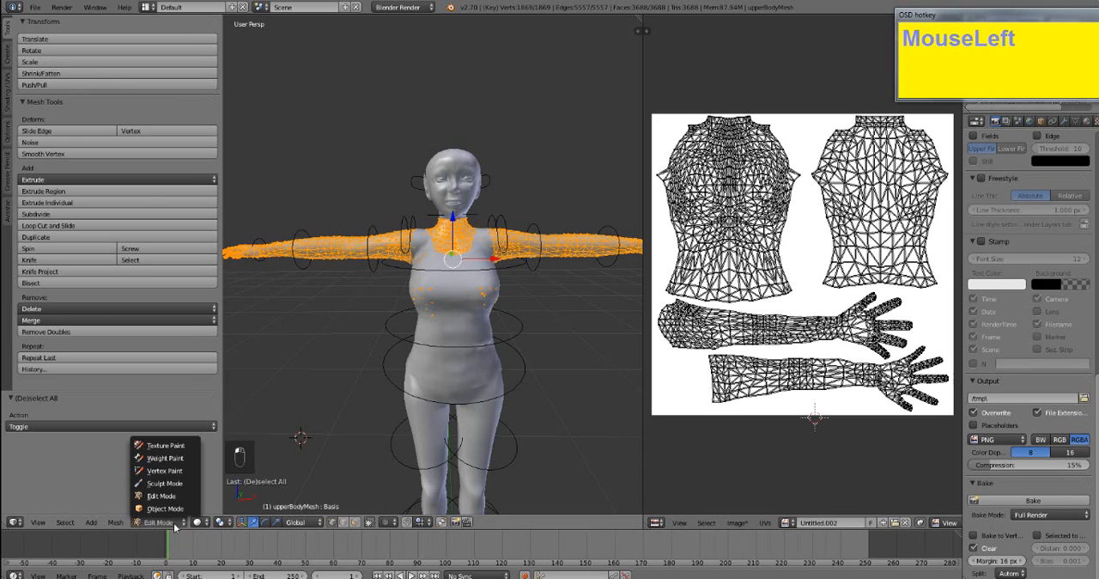
pyautogui.click(163, 445)
pyautogui.click(132, 194)
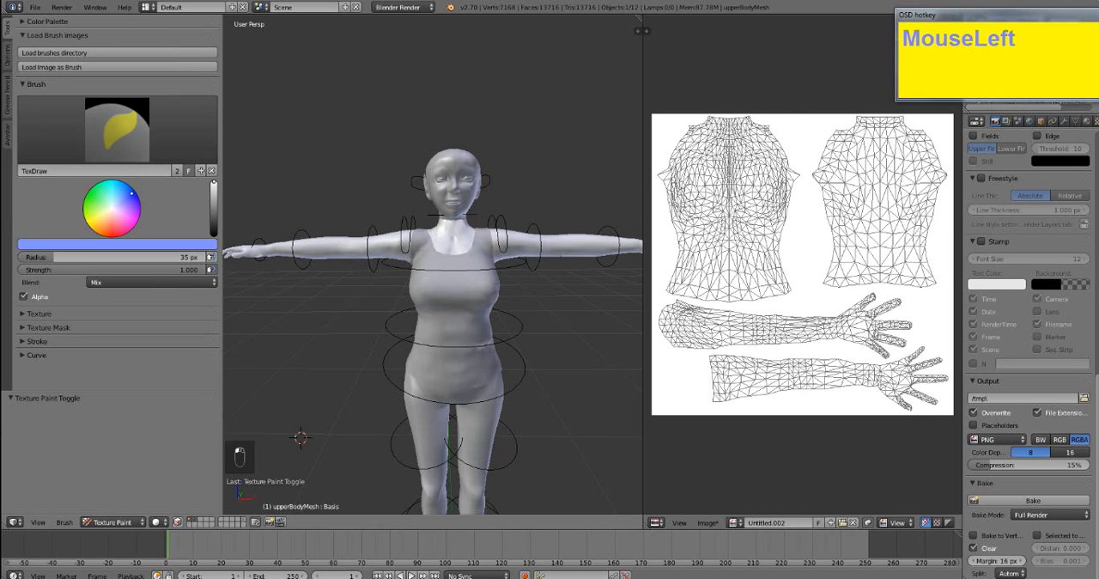
pyautogui.moveTo(131, 194); pyautogui.dragTo(164, 212)
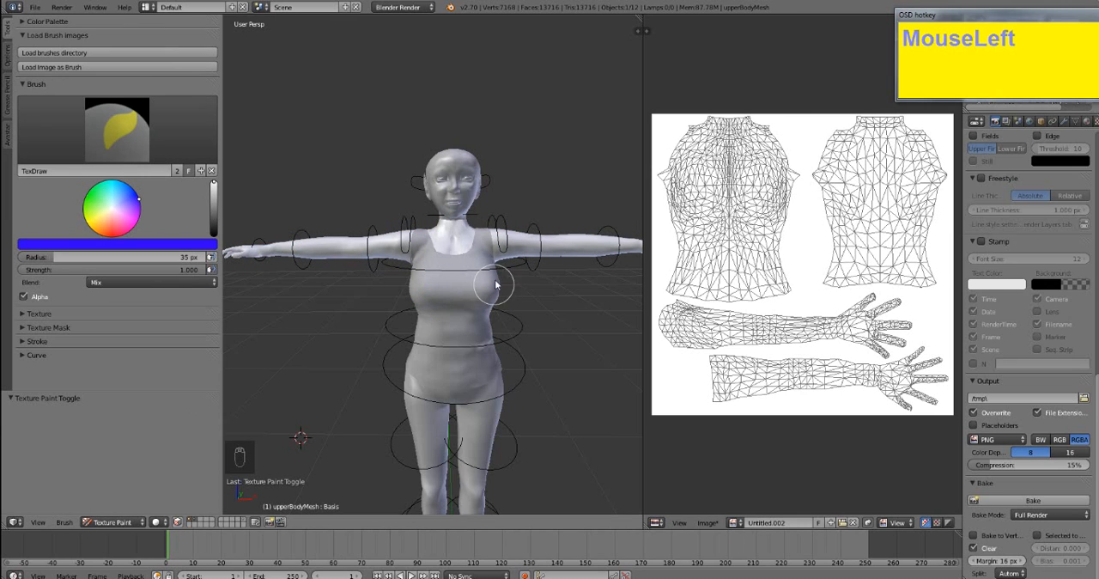
pyautogui.moveTo(495, 282)
pyautogui.mouseDown()
pyautogui.moveTo(430, 266)
pyautogui.moveTo(527, 232)
pyautogui.moveTo(546, 244)
pyautogui.moveTo(524, 244)
pyautogui.mouseUp()
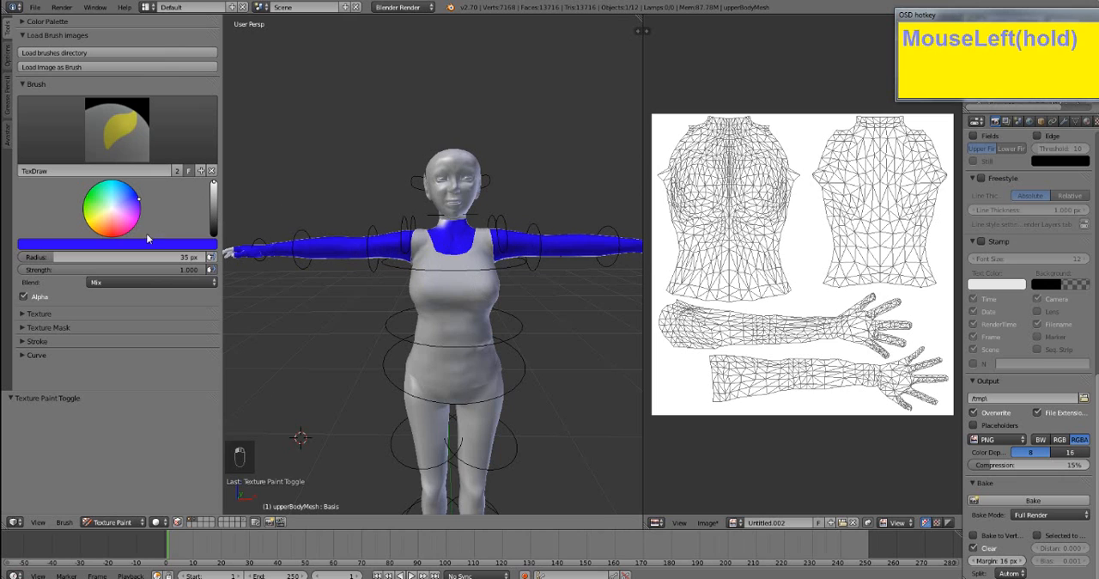
# - Set the brush colour to pink and paint the undersides of both arms and hands
pyautogui.click(133, 228)
pyautogui.moveTo(228, 261); pyautogui.dragTo(340, 270)
pyautogui.moveTo(336, 268)
pyautogui.mouseDown(button='middle')
pyautogui.moveTo(327, 260)
pyautogui.moveTo(358, 221)
pyautogui.mouseUp(button='middle')
pyautogui.moveTo(358, 222)
pyautogui.mouseDown()
pyautogui.moveTo(250, 192)
pyautogui.moveTo(413, 222)
pyautogui.moveTo(436, 214)
pyautogui.mouseUp()
# - Paint the backs of both arms, the shoulders and the exposed upper back pink on the white image
pyautogui.moveTo(471, 244)
pyautogui.mouseDown(button='middle')
pyautogui.moveTo(405, 300)
pyautogui.moveTo(510, 272)
pyautogui.mouseUp(button='middle')
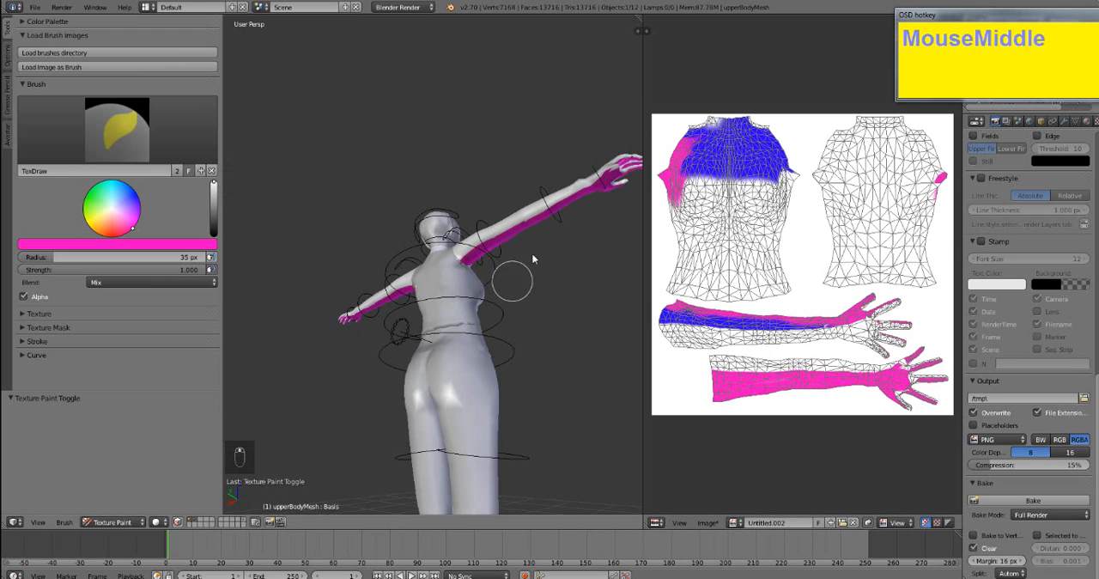
pyautogui.moveTo(589, 184)
pyautogui.mouseDown()
pyautogui.moveTo(606, 199)
pyautogui.moveTo(507, 214)
pyautogui.moveTo(447, 255)
pyautogui.mouseUp()
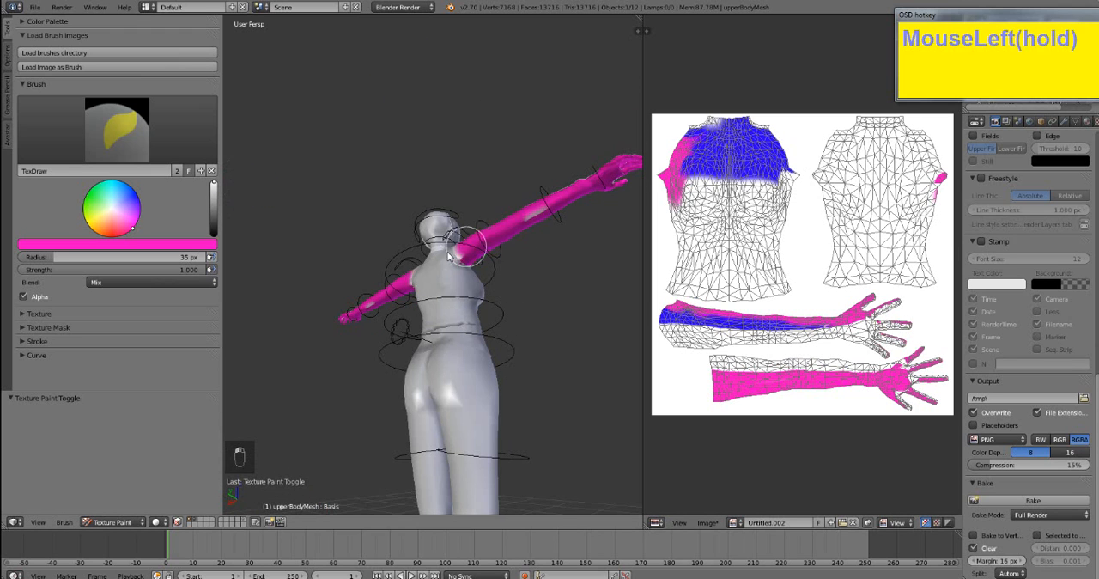
pyautogui.moveTo(471, 255)
pyautogui.mouseDown(button='middle')
pyautogui.moveTo(510, 270)
pyautogui.moveTo(520, 238)
pyautogui.mouseUp(button='middle')
pyautogui.moveTo(520, 238)
pyautogui.mouseDown()
pyautogui.moveTo(504, 263)
pyautogui.moveTo(470, 277)
pyautogui.mouseUp()
pyautogui.moveTo(470, 277)
pyautogui.mouseDown(button='middle')
pyautogui.moveTo(488, 326)
pyautogui.moveTo(484, 298)
pyautogui.mouseUp(button='middle')
pyautogui.moveTo(518, 235)
pyautogui.mouseDown()
pyautogui.moveTo(513, 214)
pyautogui.moveTo(468, 210)
pyautogui.moveTo(586, 200)
pyautogui.moveTo(351, 215)
pyautogui.moveTo(405, 240)
pyautogui.moveTo(311, 268)
pyautogui.mouseUp()
pyautogui.moveTo(318, 276)
pyautogui.mouseDown(button='middle')
pyautogui.moveTo(489, 292)
pyautogui.moveTo(524, 272)
pyautogui.mouseUp(button='middle')
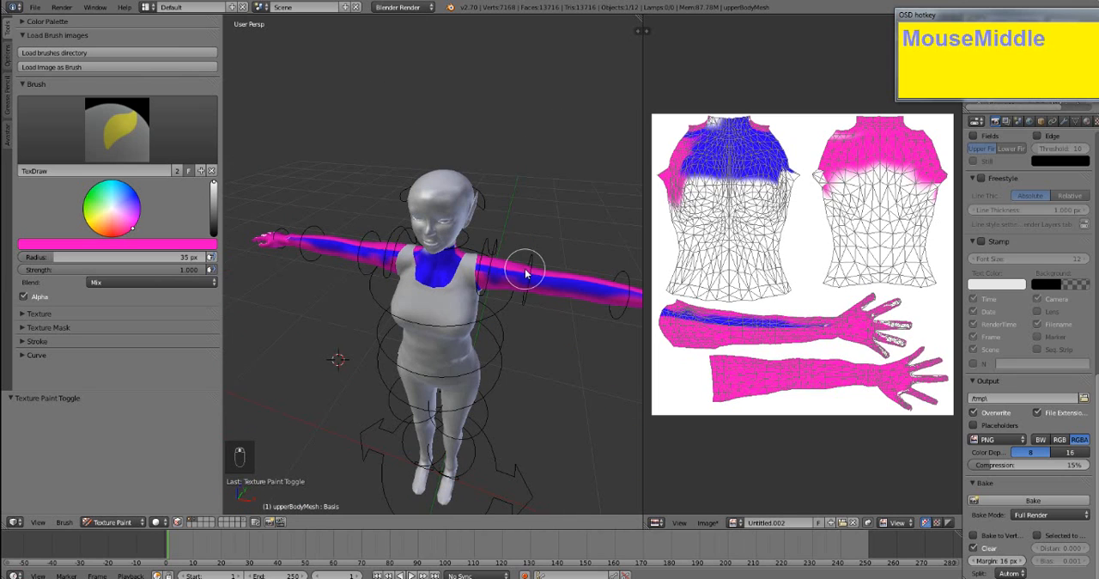
# - Paint pink over the blue areas on the front of the chest, neck and arms
pyautogui.moveTo(520, 273)
pyautogui.mouseDown()
pyautogui.moveTo(445, 290)
pyautogui.moveTo(502, 276)
pyautogui.moveTo(421, 275)
pyautogui.mouseUp()
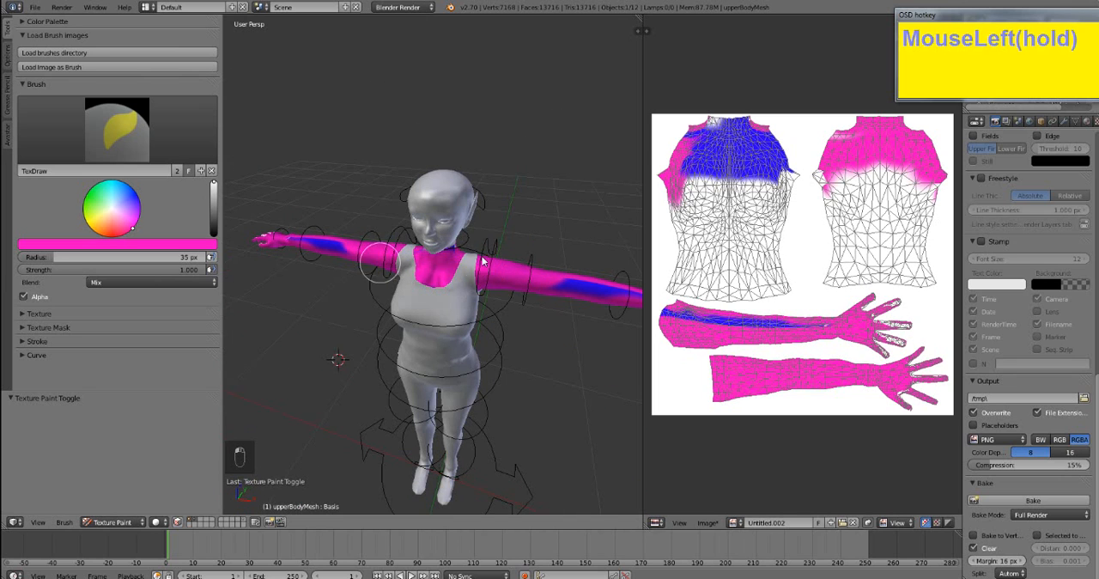
pyautogui.moveTo(336, 256); pyautogui.dragTo(345, 258)
pyautogui.moveTo(412, 276)
pyautogui.mouseDown(button='middle')
pyautogui.moveTo(479, 261)
pyautogui.moveTo(494, 234)
pyautogui.mouseUp(button='middle')
pyautogui.moveTo(611, 246); pyautogui.dragTo(615, 247)
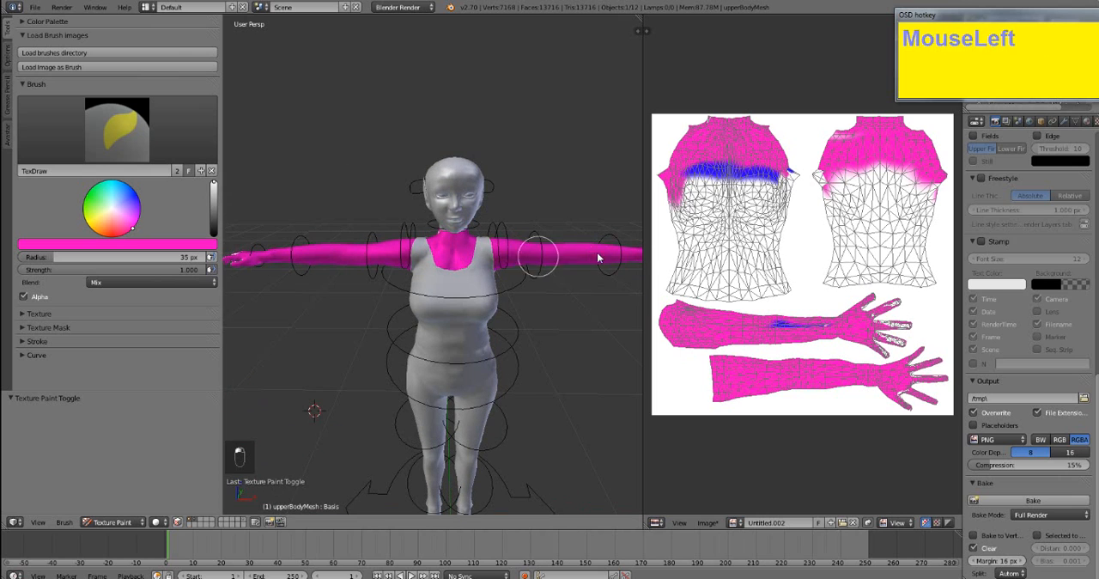
pyautogui.click(94, 269)
pyautogui.moveTo(250, 263); pyautogui.dragTo(256, 266)
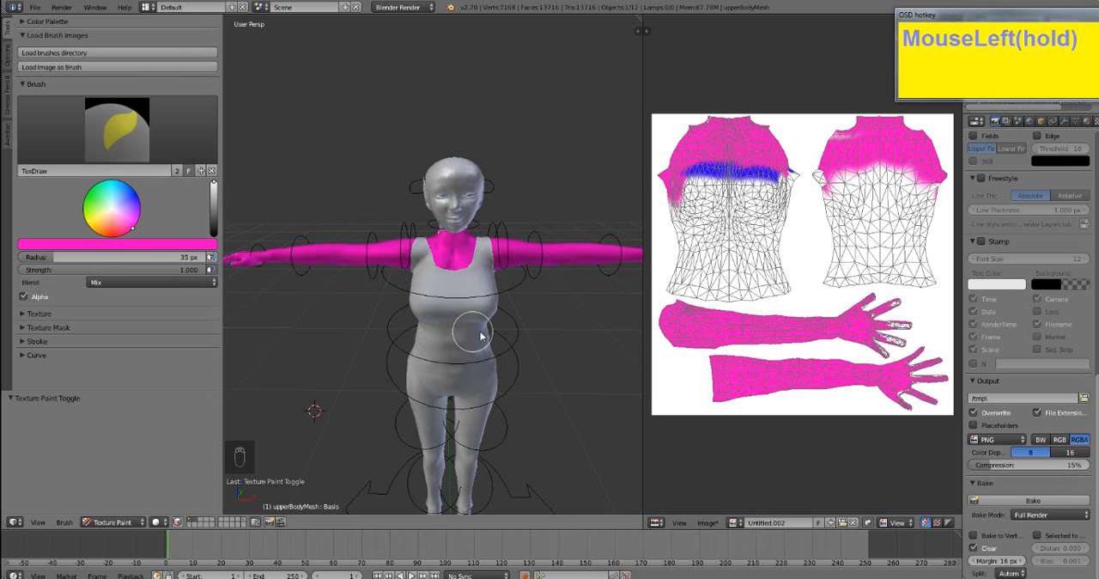
pyautogui.keyDown('shift'); pyautogui.moveTo(479, 331); pyautogui.dragTo(389, 313, button='middle'); pyautogui.keyUp('shift')
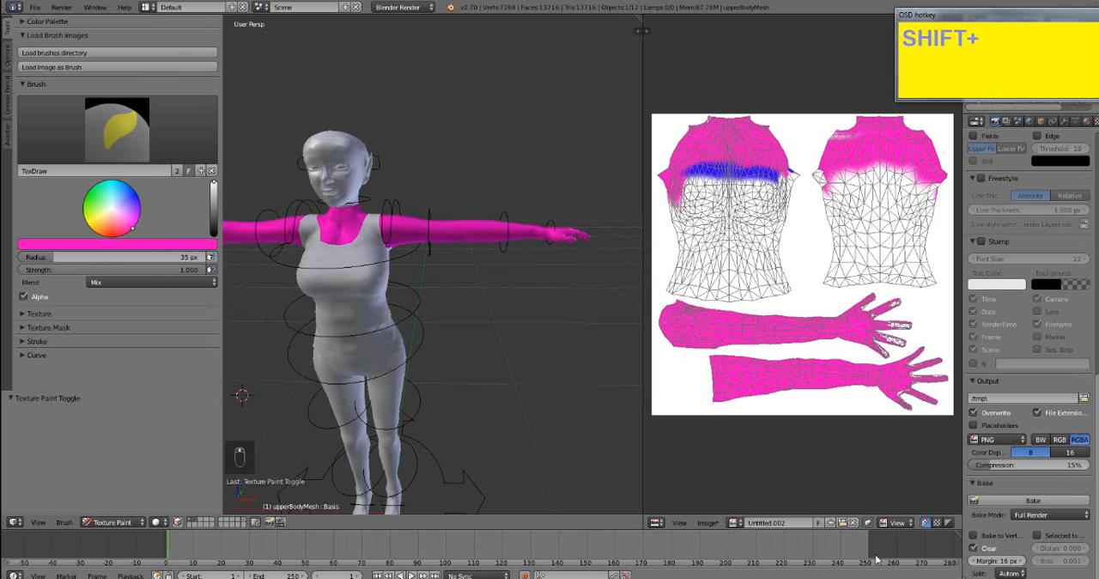
# - Return to Edit Mode with the whole upper body selected and open transparent.png from the Desktop as its image
pyautogui.press('Tab')
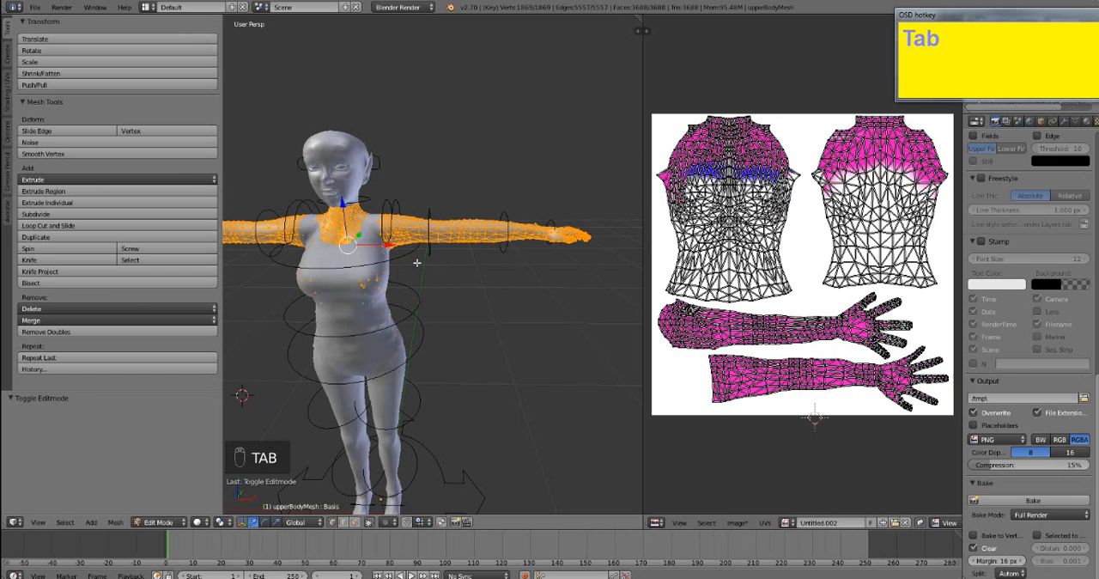
pyautogui.press('a')
pyautogui.press('a')
pyautogui.press('a')
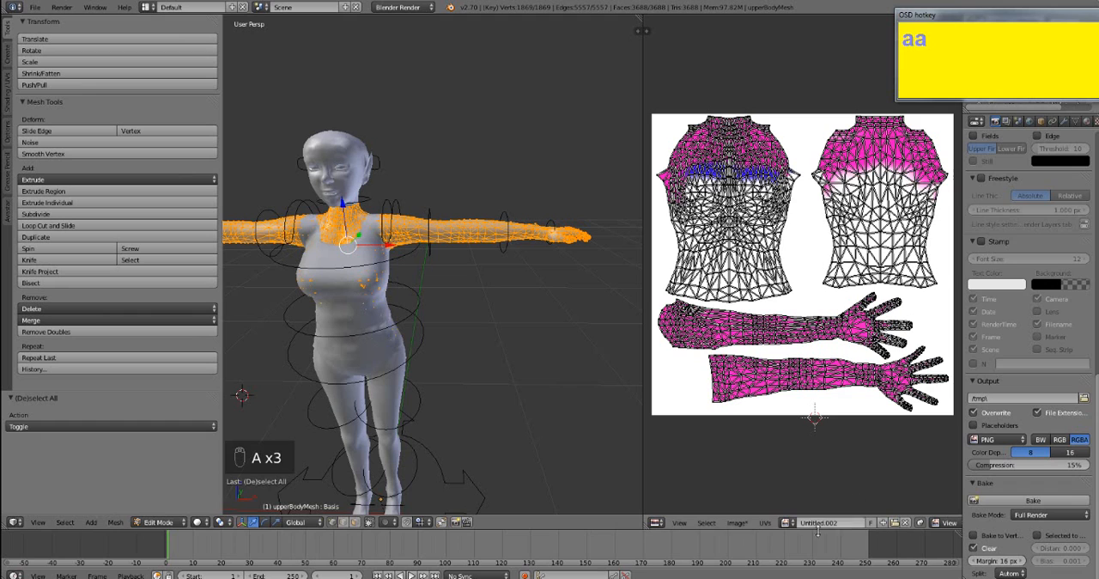
pyautogui.click(894, 523)
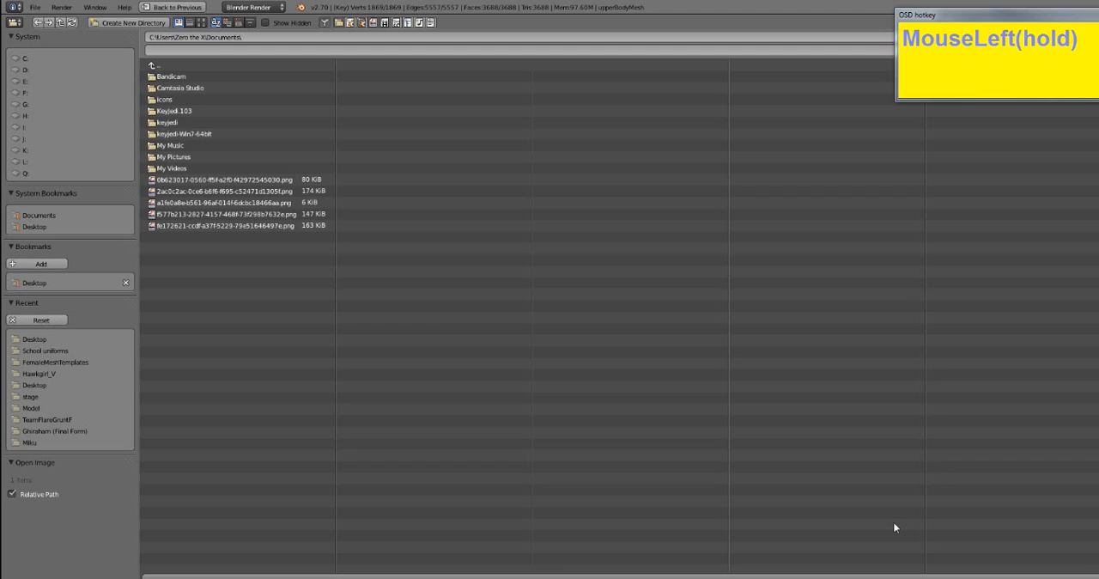
pyautogui.click(26, 227)
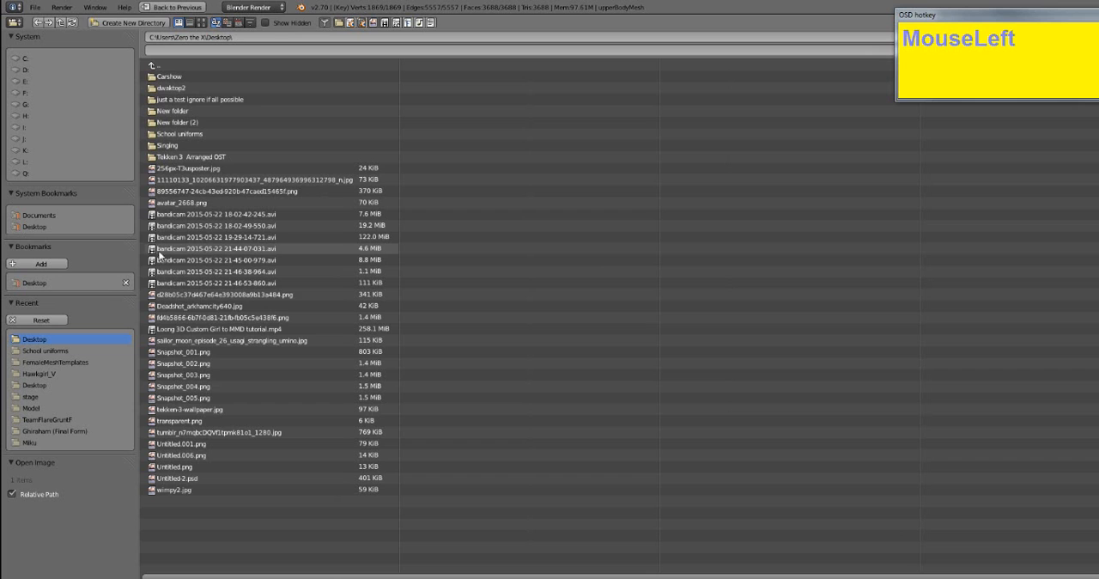
pyautogui.doubleClick(206, 420)
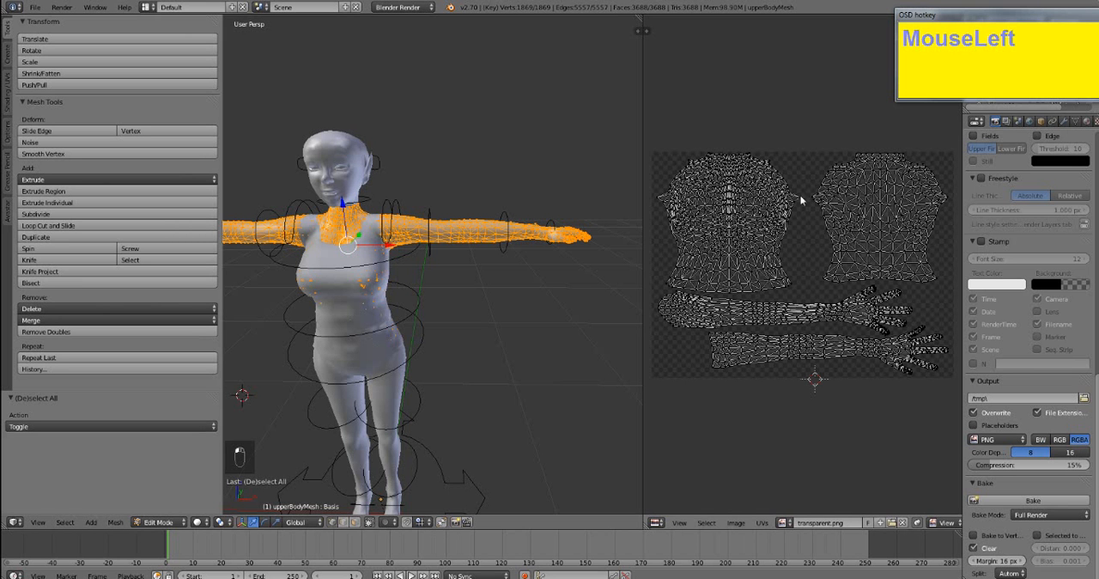
# - Switch back to Texture Paint mode and paint the front of the neck, upper chest and arms pink on transparent.png
pyautogui.scroll(1, 773, 419)
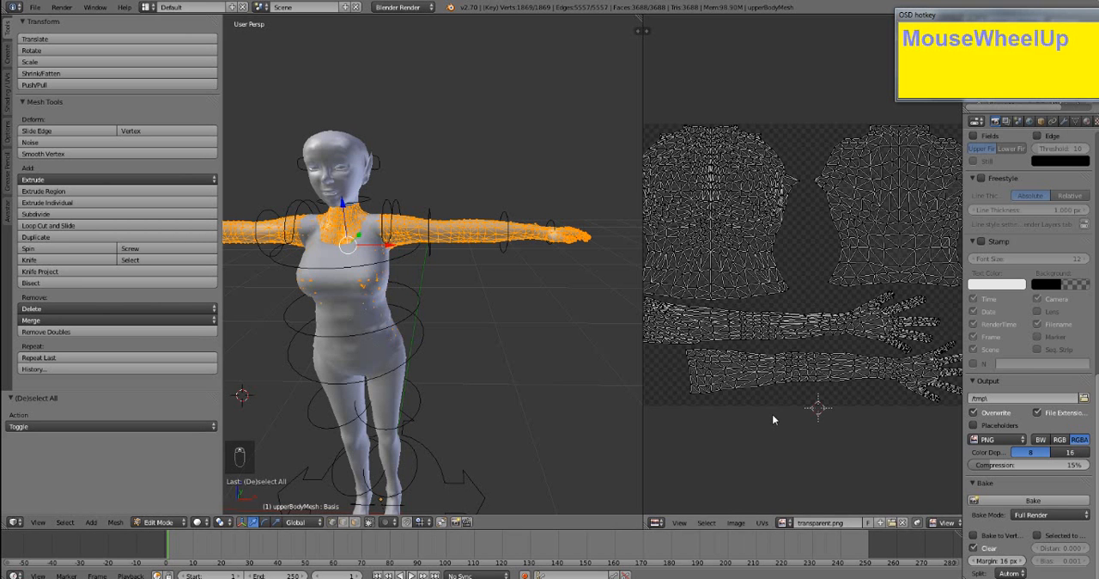
pyautogui.scroll(-1, 770, 416)
pyautogui.keyDown('shift'); pyautogui.moveTo(516, 361); pyautogui.dragTo(585, 353, button='middle'); pyautogui.keyUp('shift')
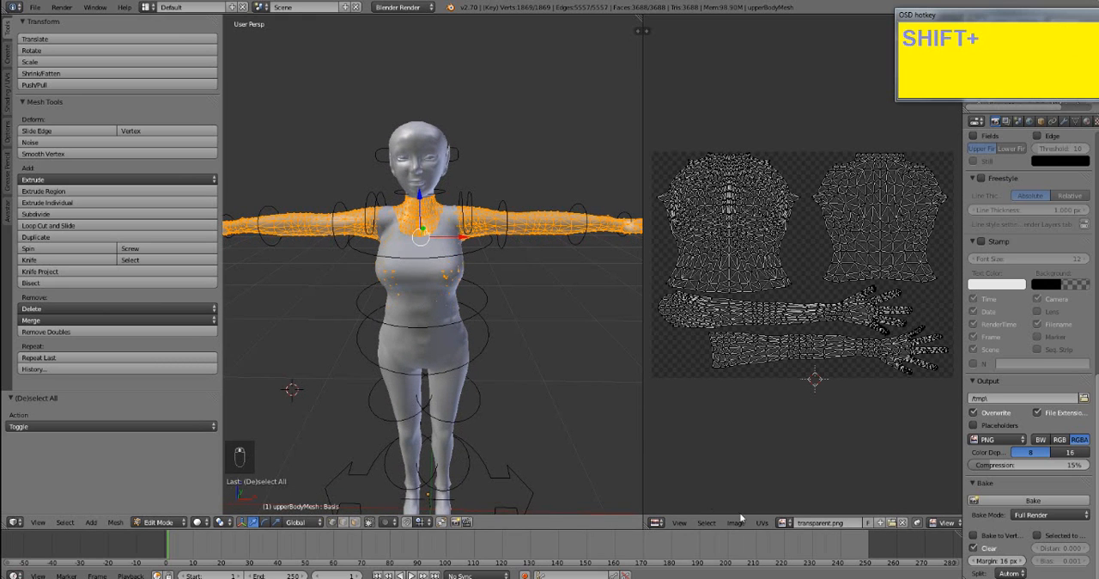
pyautogui.press('Tab')
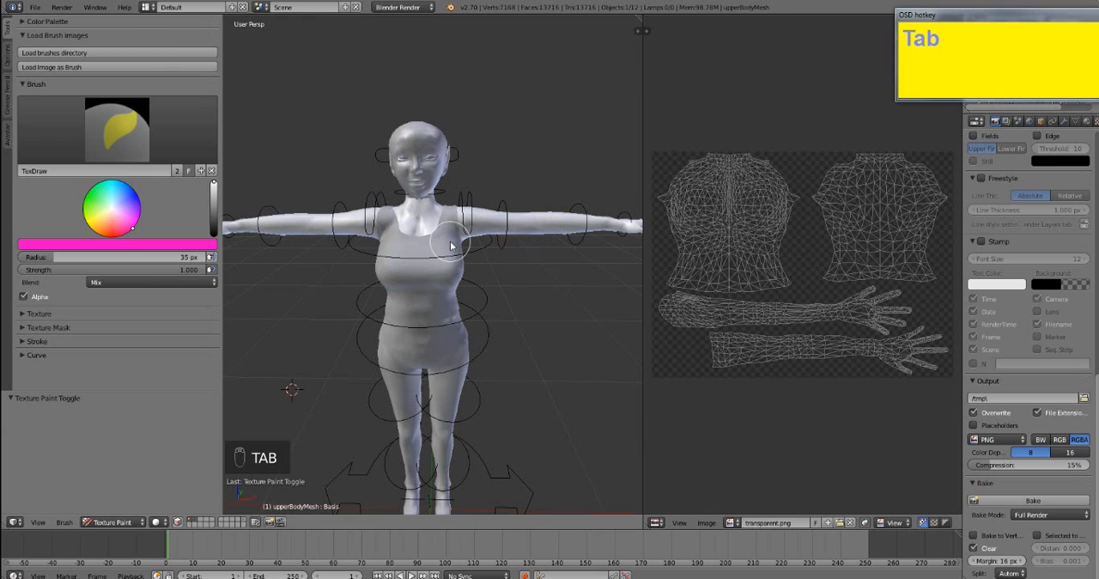
pyautogui.click(488, 238)
pyautogui.moveTo(635, 226)
pyautogui.mouseDown()
pyautogui.moveTo(481, 228)
pyautogui.moveTo(489, 238)
pyautogui.moveTo(395, 217)
pyautogui.moveTo(484, 213)
pyautogui.mouseUp()
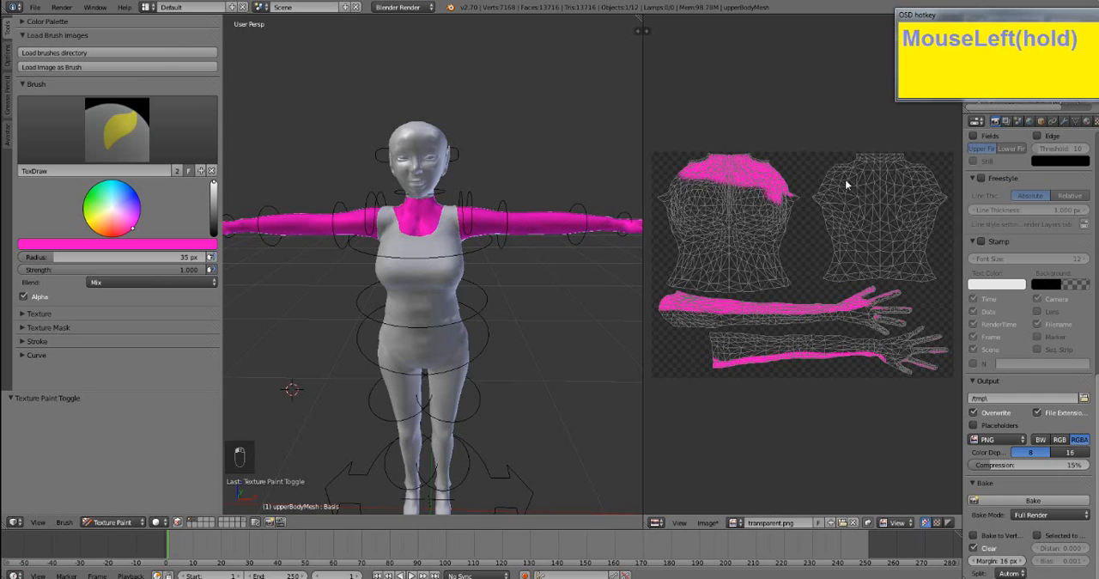
# - Paint the exposed upper back and the backs of the upper arms pink from behind the avatar
pyautogui.moveTo(495, 283)
pyautogui.mouseDown(button='middle')
pyautogui.moveTo(484, 298)
pyautogui.moveTo(562, 248)
pyautogui.mouseUp(button='middle')
pyautogui.moveTo(561, 248)
pyautogui.mouseDown()
pyautogui.moveTo(484, 201)
pyautogui.moveTo(380, 203)
pyautogui.moveTo(524, 199)
pyautogui.mouseUp()
pyautogui.moveTo(430, 216); pyautogui.dragTo(510, 223, button='middle')
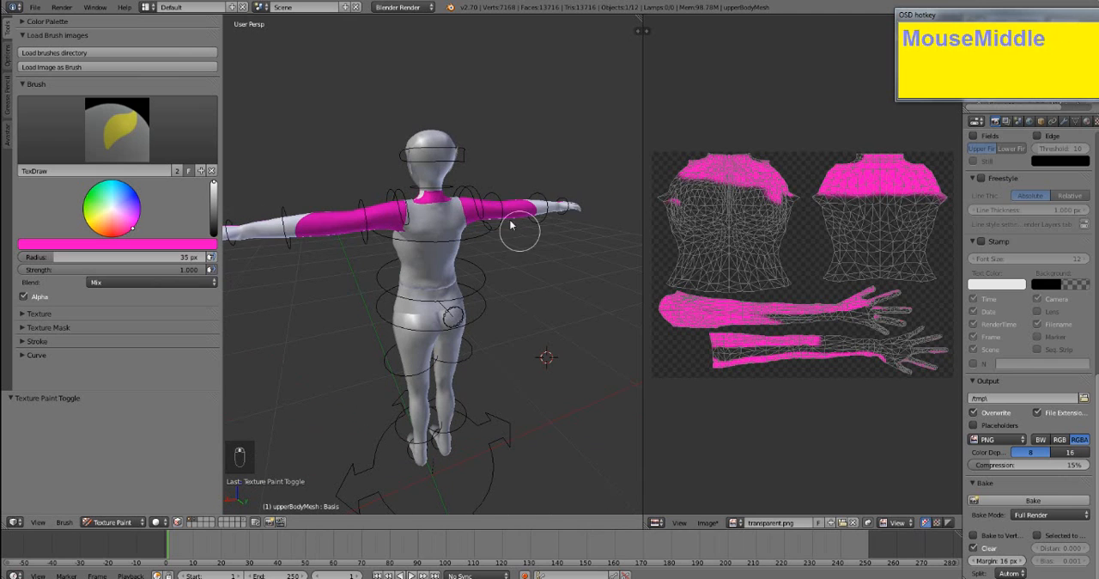
# - Paint the forearms and hands pink, covering the backs of the arms down to the fingers
pyautogui.moveTo(519, 211)
pyautogui.mouseDown()
pyautogui.moveTo(589, 204)
pyautogui.moveTo(445, 223)
pyautogui.moveTo(425, 213)
pyautogui.moveTo(421, 227)
pyautogui.mouseUp()
pyautogui.moveTo(421, 227)
pyautogui.mouseDown(button='middle')
pyautogui.moveTo(455, 206)
pyautogui.moveTo(434, 220)
pyautogui.mouseUp(button='middle')
pyautogui.moveTo(434, 220)
pyautogui.mouseDown()
pyautogui.moveTo(421, 222)
pyautogui.moveTo(372, 53)
pyautogui.moveTo(352, 26)
pyautogui.mouseUp()
pyautogui.moveTo(406, 133); pyautogui.dragTo(419, 193, button='middle')
pyautogui.moveTo(403, 21)
pyautogui.mouseDown()
pyautogui.moveTo(387, 42)
pyautogui.moveTo(402, 89)
pyautogui.mouseUp()
pyautogui.moveTo(402, 89); pyautogui.dragTo(455, 277, button='middle')
pyautogui.moveTo(387, 343)
pyautogui.mouseDown()
pyautogui.moveTo(392, 387)
pyautogui.moveTo(346, 492)
pyautogui.moveTo(327, 438)
pyautogui.mouseUp()
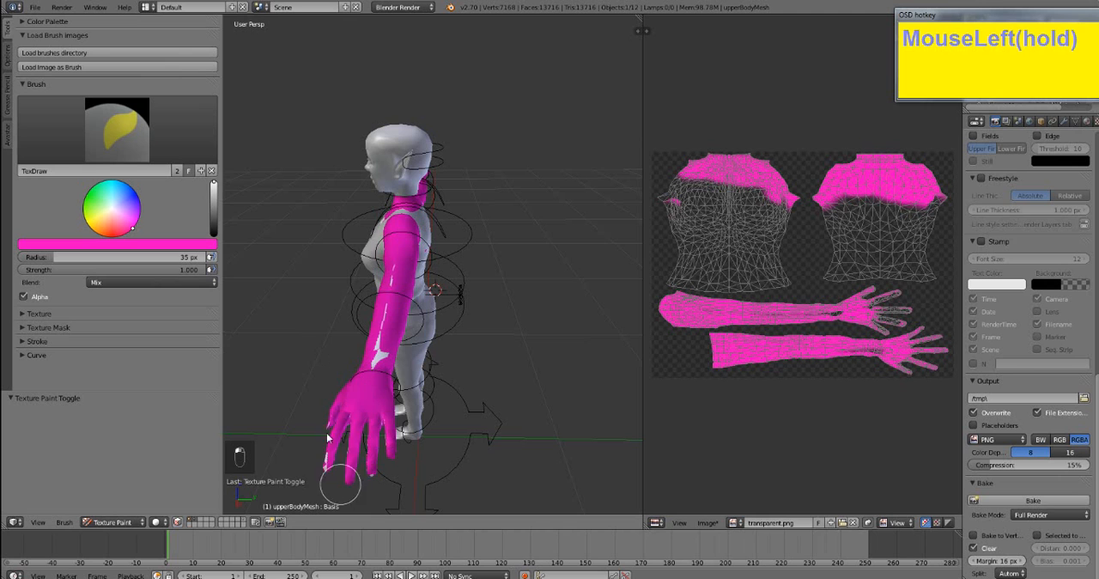
# - Fill the unpainted gaps along the side and underside of the arm and on the hand with pink
pyautogui.moveTo(396, 254); pyautogui.dragTo(404, 319)
pyautogui.moveTo(405, 318); pyautogui.dragTo(315, 304, button='middle')
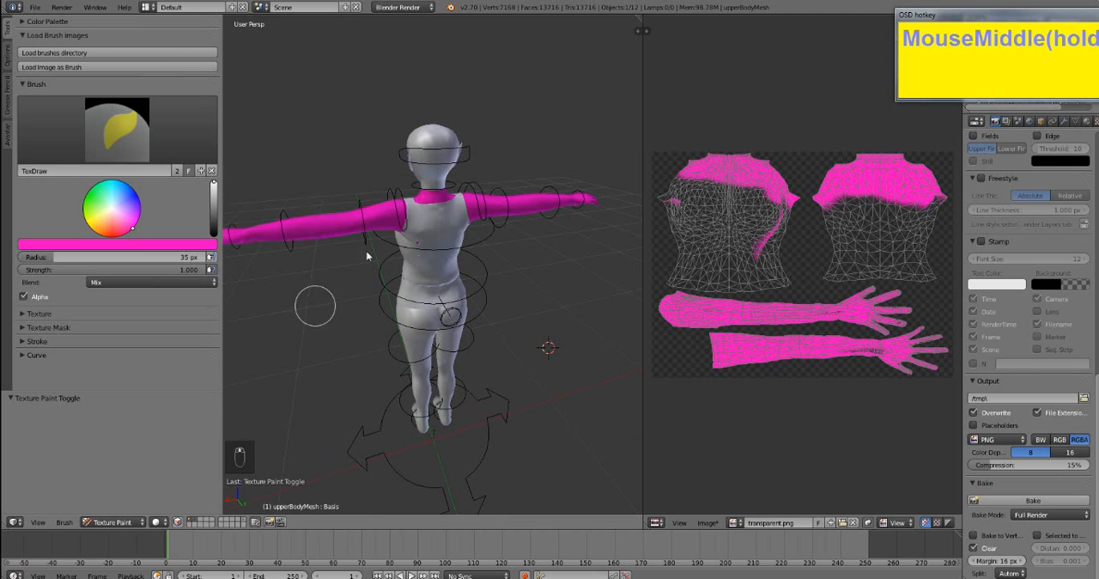
pyautogui.moveTo(388, 206); pyautogui.dragTo(391, 254)
pyautogui.moveTo(346, 284)
pyautogui.mouseDown(button='middle')
pyautogui.moveTo(447, 192)
pyautogui.moveTo(487, 233)
pyautogui.mouseUp(button='middle')
pyautogui.click(416, 221)
pyautogui.click(611, 65)
pyautogui.moveTo(573, 70); pyautogui.dragTo(574, 65)
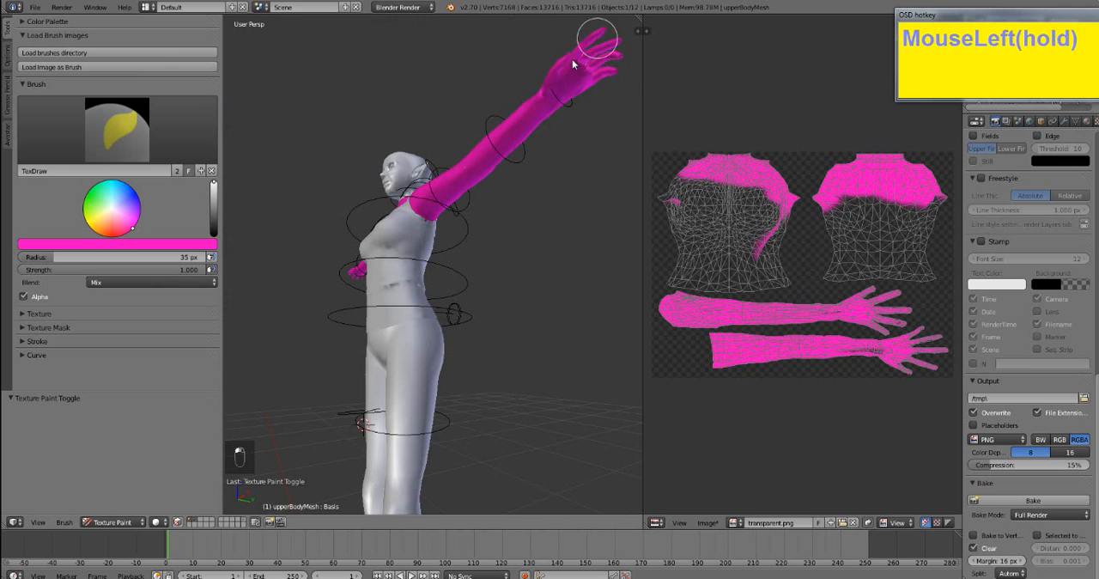
# - Paint the remaining unpainted spots between the fingers, on the fingertips and under the hand pink
pyautogui.moveTo(574, 88); pyautogui.dragTo(526, 199, button='middle')
pyautogui.scroll(4, 523, 179)
pyautogui.scroll(-2, 518, 203)
pyautogui.scroll(-2, 498, 247)
pyautogui.moveTo(499, 261); pyautogui.dragTo(486, 310, button='middle')
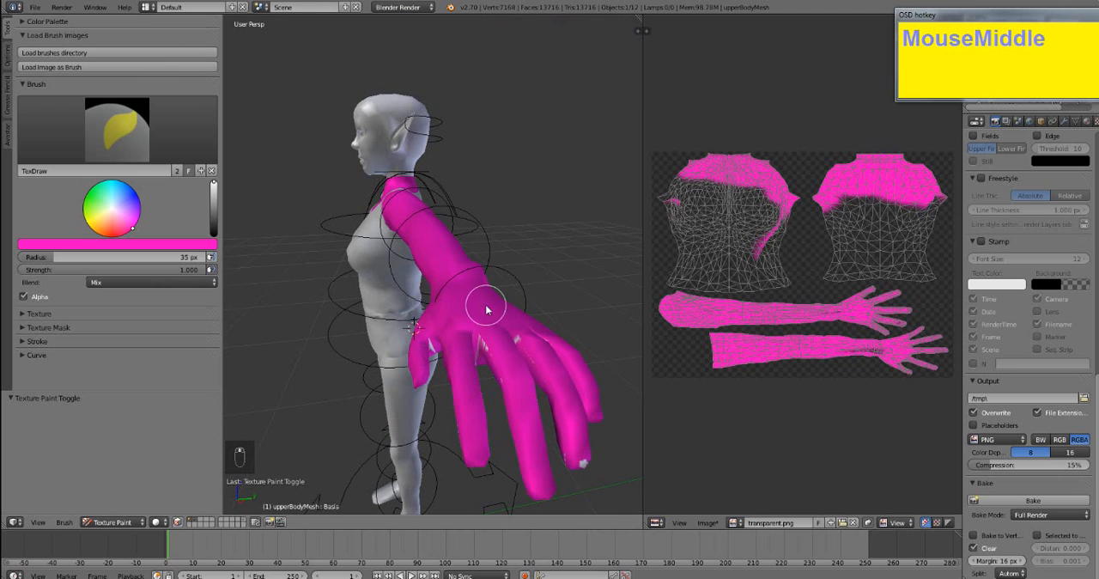
pyautogui.moveTo(470, 373); pyautogui.dragTo(500, 345)
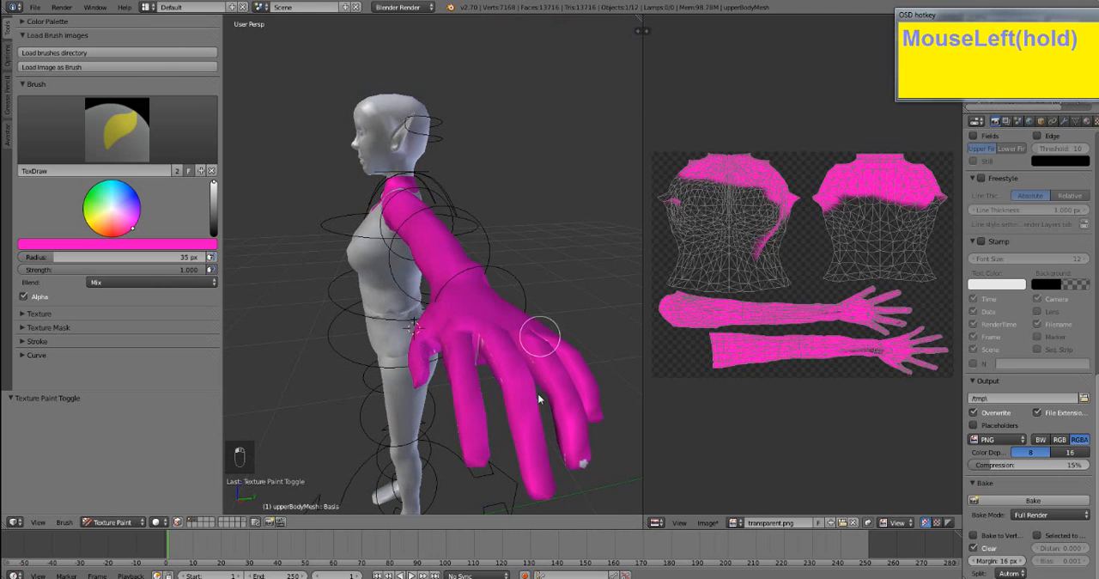
pyautogui.moveTo(583, 462); pyautogui.dragTo(493, 351, button='middle')
pyautogui.moveTo(562, 146); pyautogui.dragTo(567, 142)
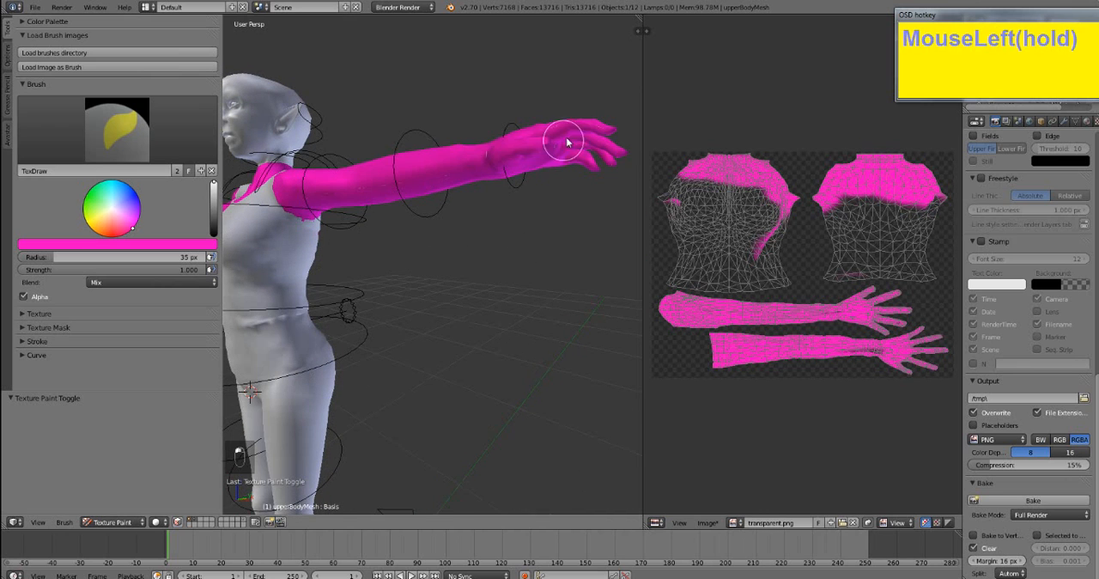
pyautogui.moveTo(530, 209); pyautogui.dragTo(510, 265, button='middle')
pyautogui.keyDown('shift'); pyautogui.moveTo(365, 251); pyautogui.dragTo(489, 193, button='middle'); pyautogui.keyUp('shift')
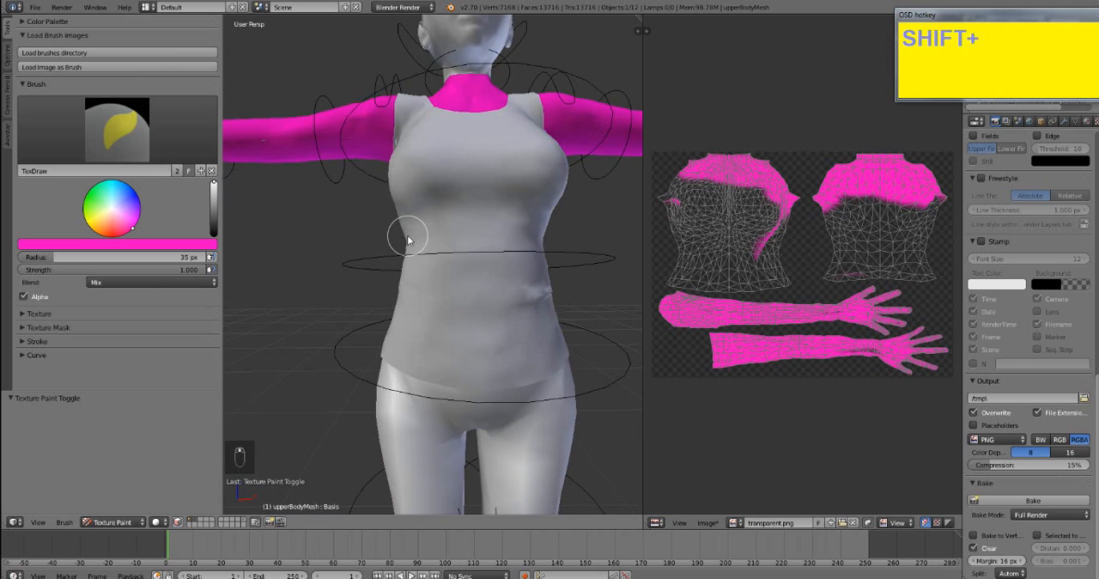
# - Extend the pink paint around the top's armholes and farther down across the upper back
pyautogui.moveTo(408, 238); pyautogui.dragTo(460, 227, button='middle')
pyautogui.moveTo(428, 168)
pyautogui.mouseDown()
pyautogui.moveTo(439, 133)
pyautogui.moveTo(456, 142)
pyautogui.moveTo(417, 155)
pyautogui.mouseUp()
pyautogui.scroll(-4, 404, 270)
pyautogui.moveTo(404, 269)
pyautogui.mouseDown(button='middle')
pyautogui.moveTo(424, 245)
pyautogui.moveTo(544, 286)
pyautogui.moveTo(584, 228)
pyautogui.mouseUp(button='middle')
pyautogui.scroll(4, 543, 259)
pyautogui.moveTo(561, 141); pyautogui.dragTo(386, 166)
pyautogui.scroll(1, 546, 164)
pyautogui.moveTo(527, 170); pyautogui.dragTo(613, 160)
pyautogui.moveTo(469, 207); pyautogui.dragTo(506, 200, button='middle')
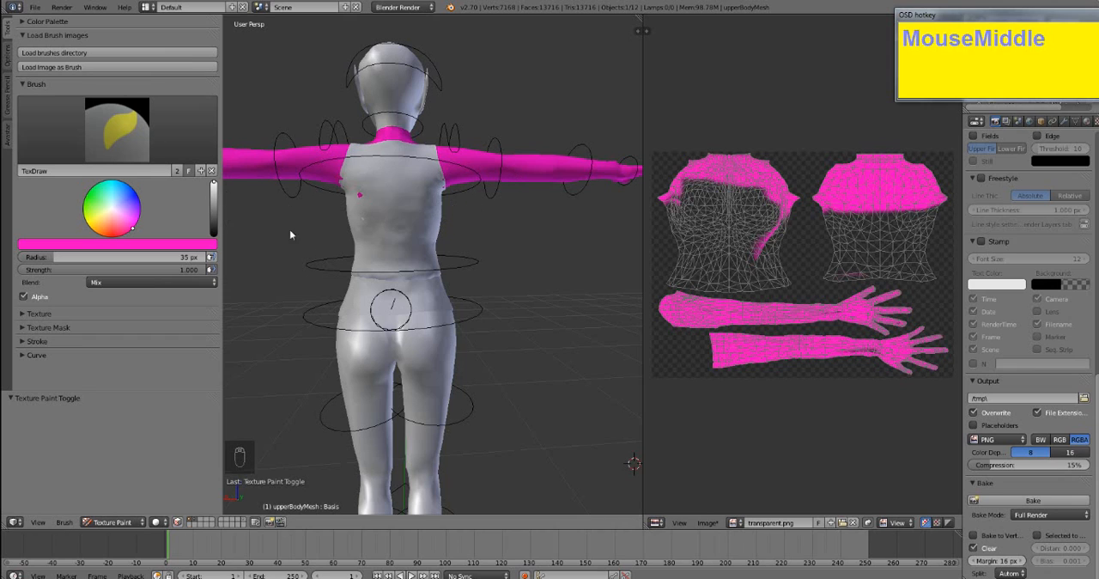
pyautogui.scroll(1, 62, 246)
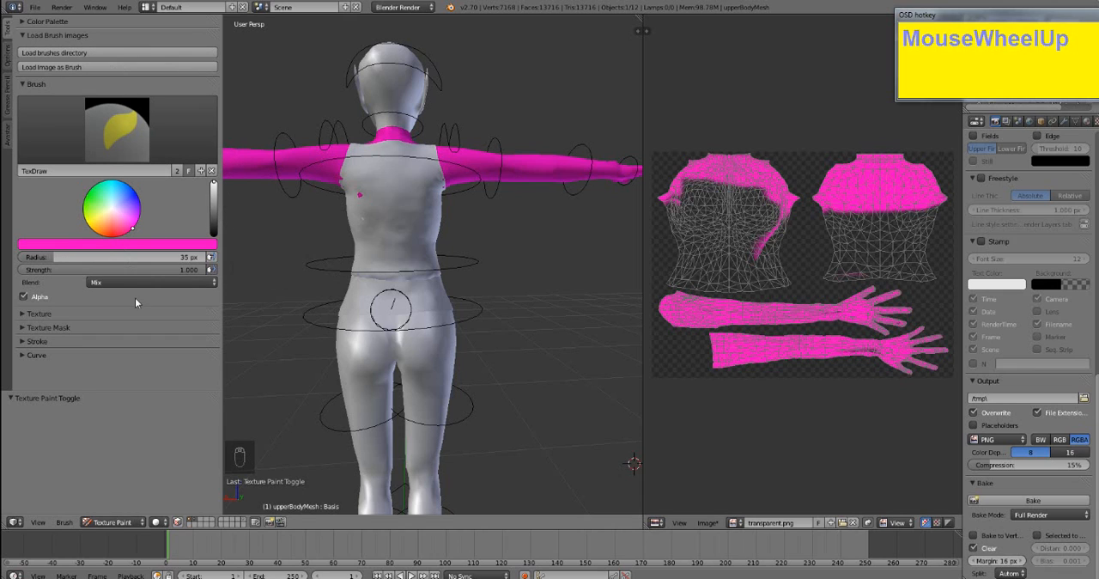
pyautogui.click(79, 312)
pyautogui.click(79, 312)
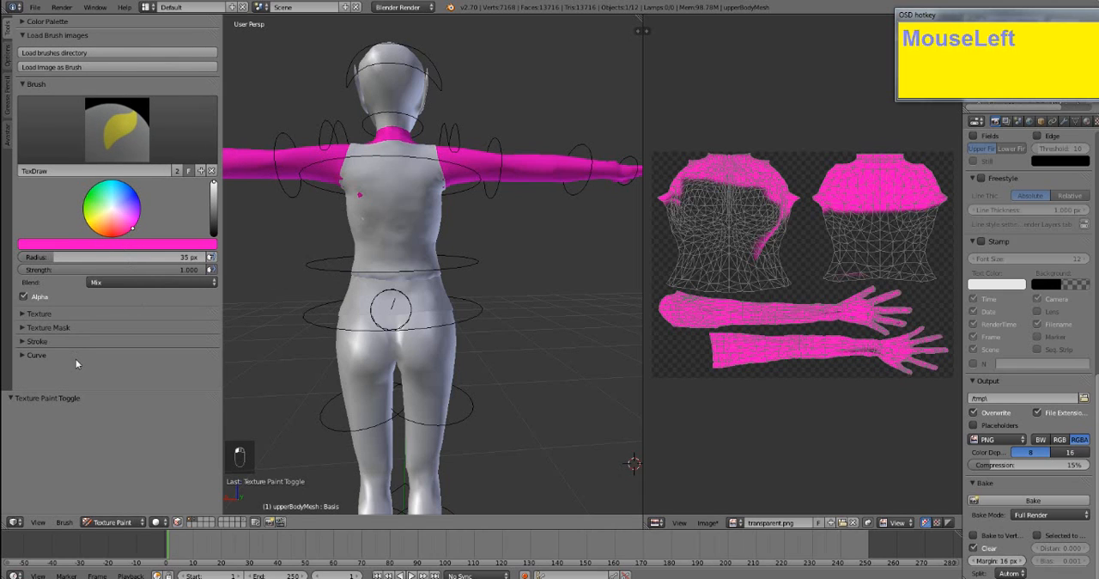
pyautogui.scroll(1, 31, 126)
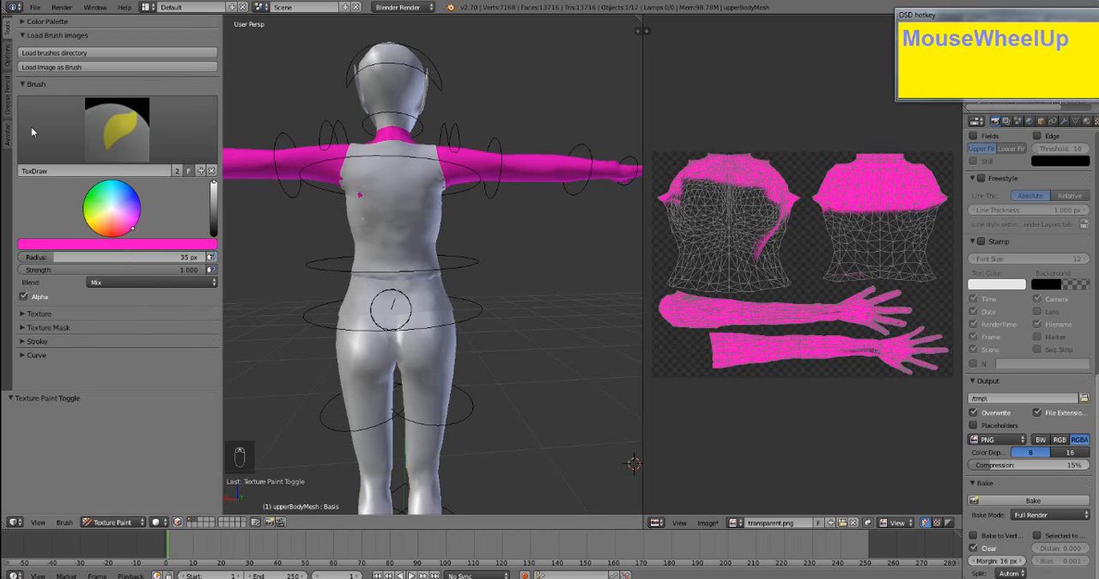
pyautogui.scroll(-1, 49, 143)
pyautogui.click(144, 153)
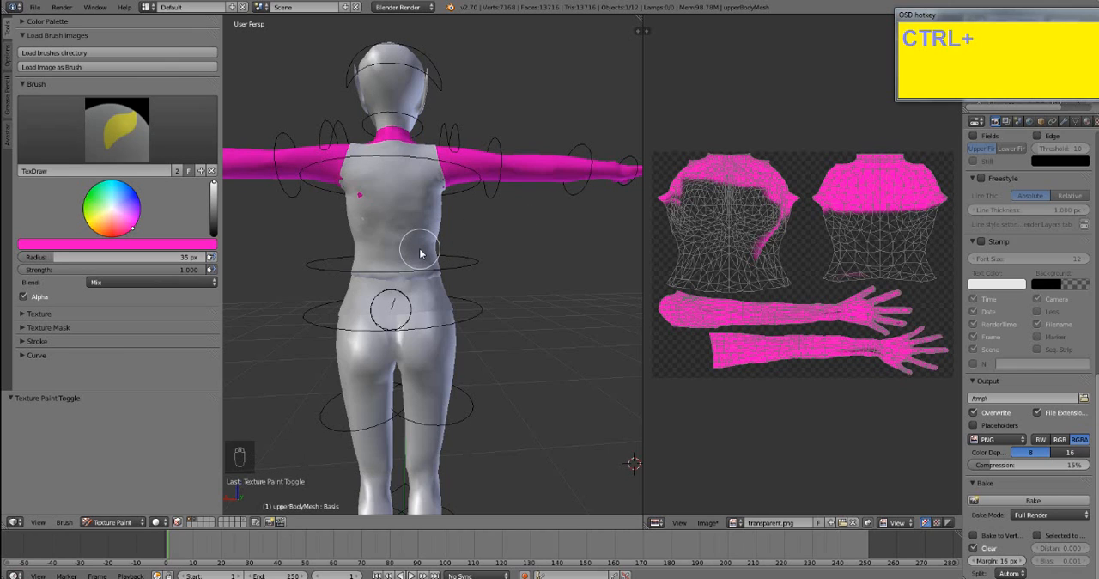
# - Undo all the pink paint strokes on transparent.png
pyautogui.hotkey('ctrl', 'z')
pyautogui.hotkey('ctrl', 'z')
pyautogui.hotkey('ctrl', 'z')
pyautogui.hotkey('ctrl', 'z')
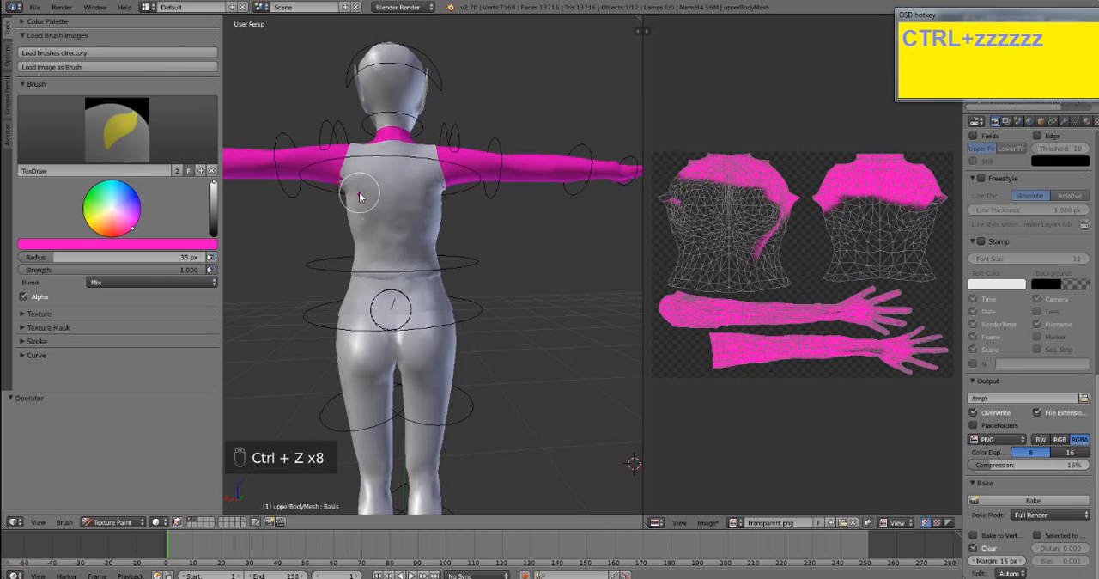
pyautogui.moveTo(358, 200); pyautogui.dragTo(357, 195, button='right')
pyautogui.hotkey('ctrl', 'z')
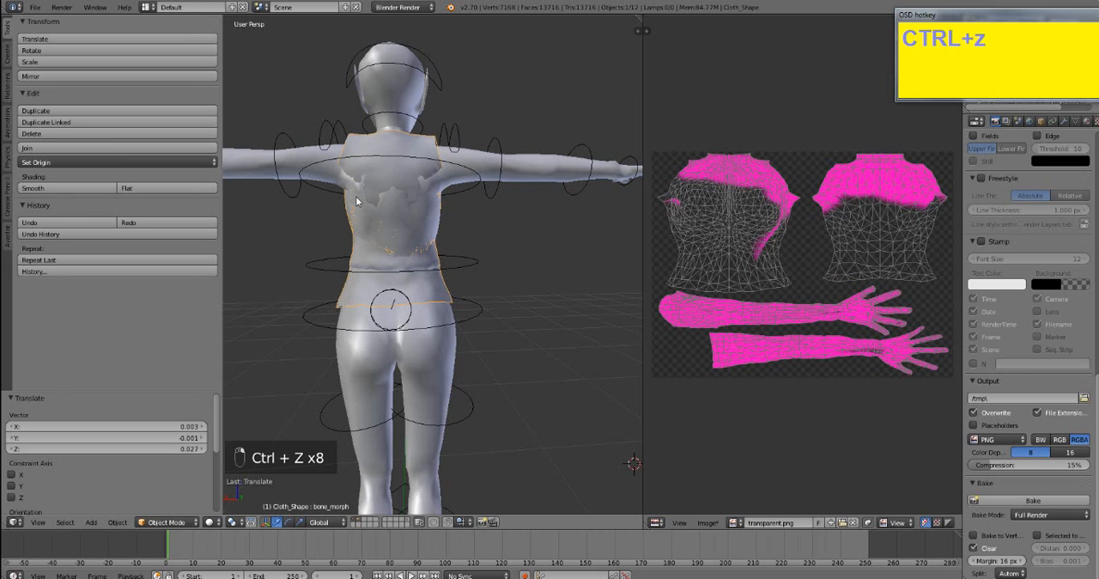
pyautogui.hotkey('ctrl', 'z')
pyautogui.rightClick(489, 168)
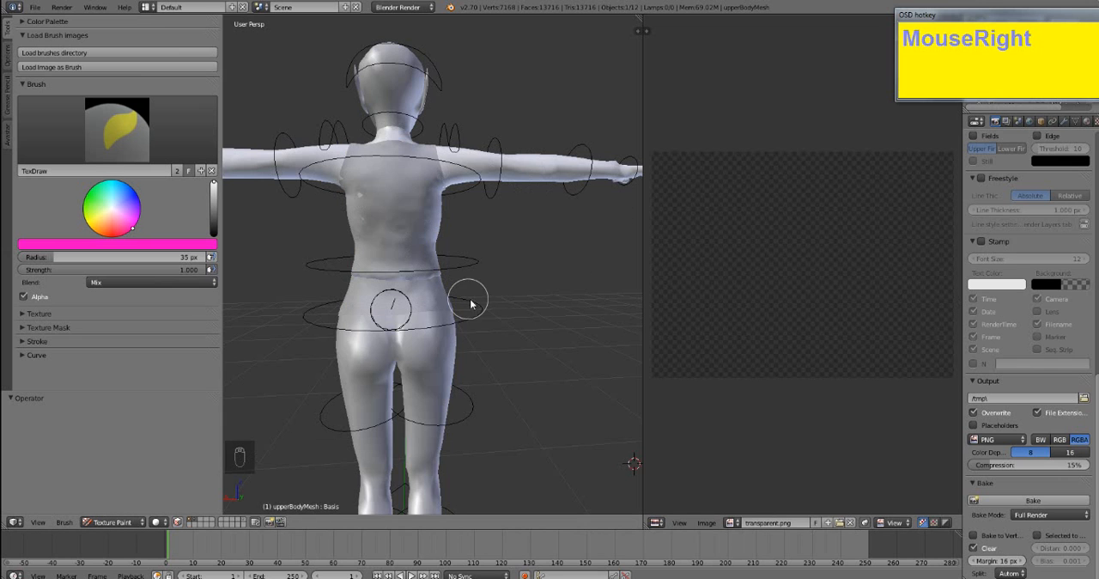
# - Set transparent.png as the displayed image in the image editor while the upper body is in Texture Paint mode
pyautogui.moveTo(484, 296); pyautogui.dragTo(406, 297, button='middle')
pyautogui.scroll(-2, 381, 275)
pyautogui.scroll(-4, 370, 294)
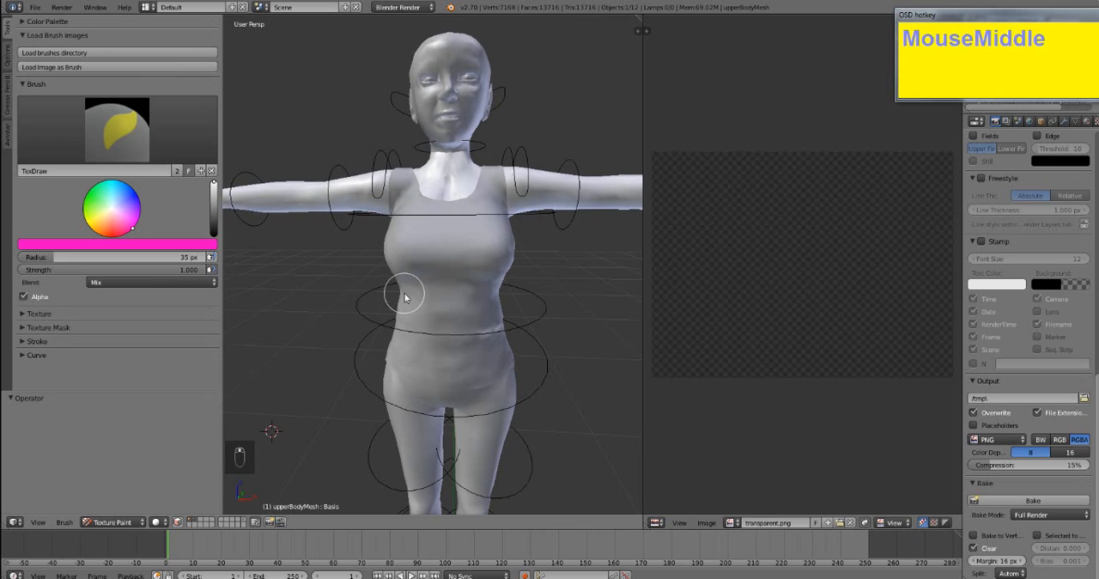
pyautogui.click(733, 523)
pyautogui.click(759, 424)
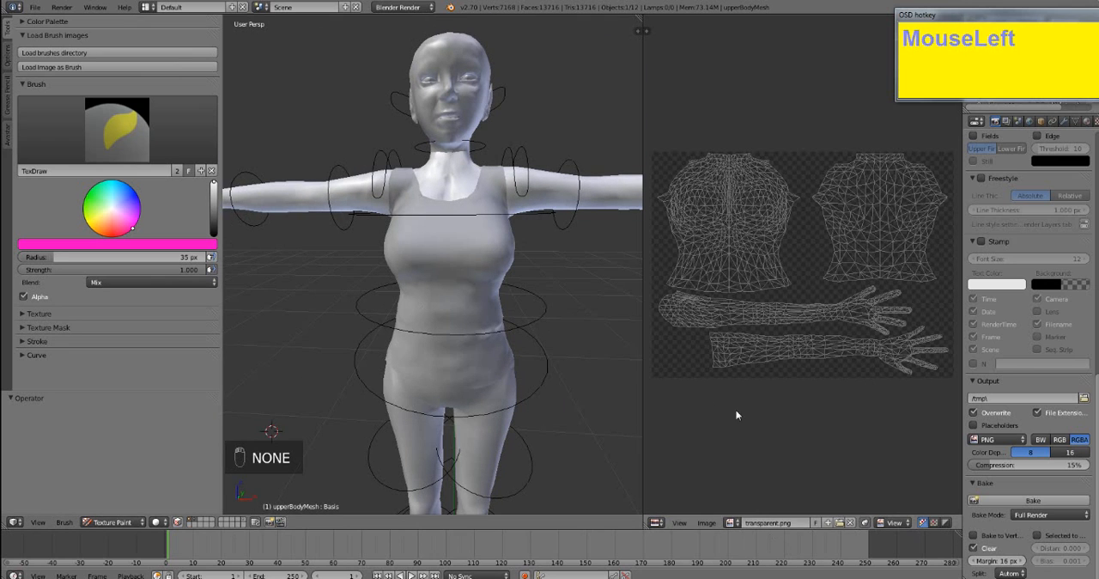
pyautogui.press('Tab')
pyautogui.press('Tab')
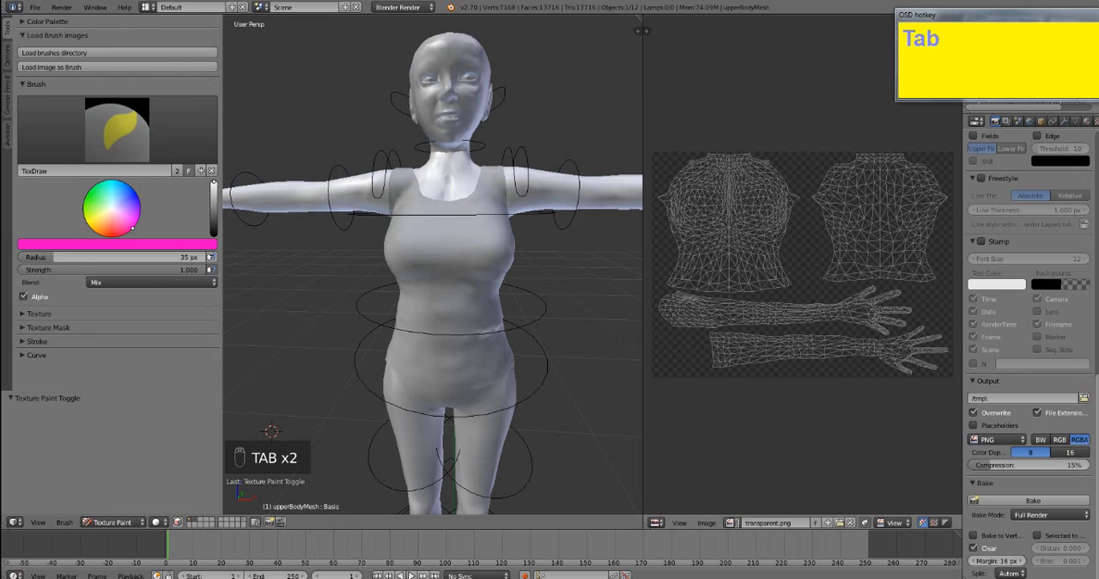
pyautogui.click(732, 522)
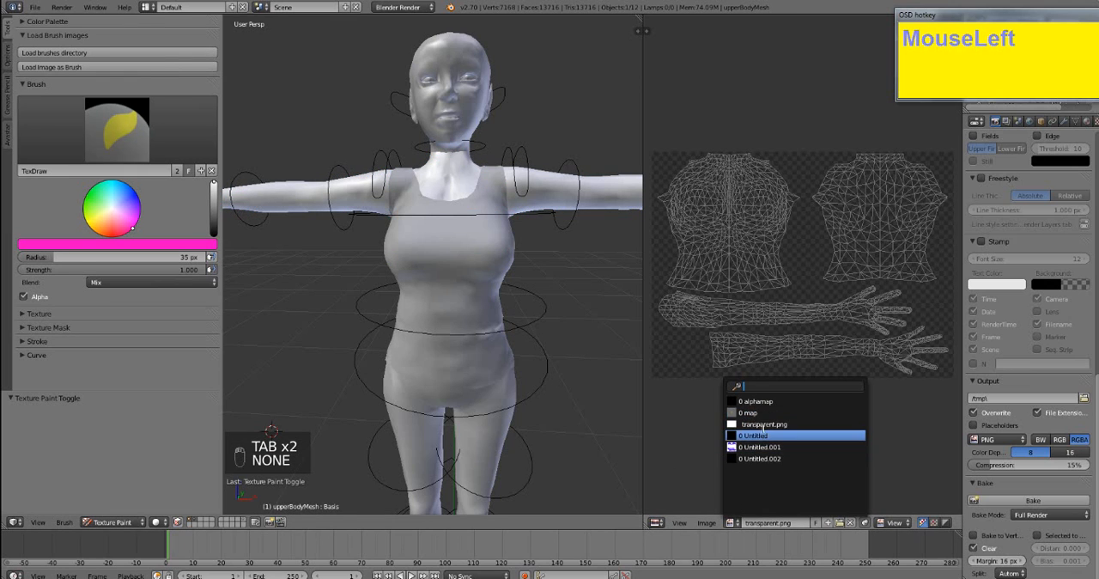
pyautogui.click(762, 424)
# - Assign transparent.png to the fully selected upper body in Edit Mode, and return to Texture Paint mode
pyautogui.press('Tab')
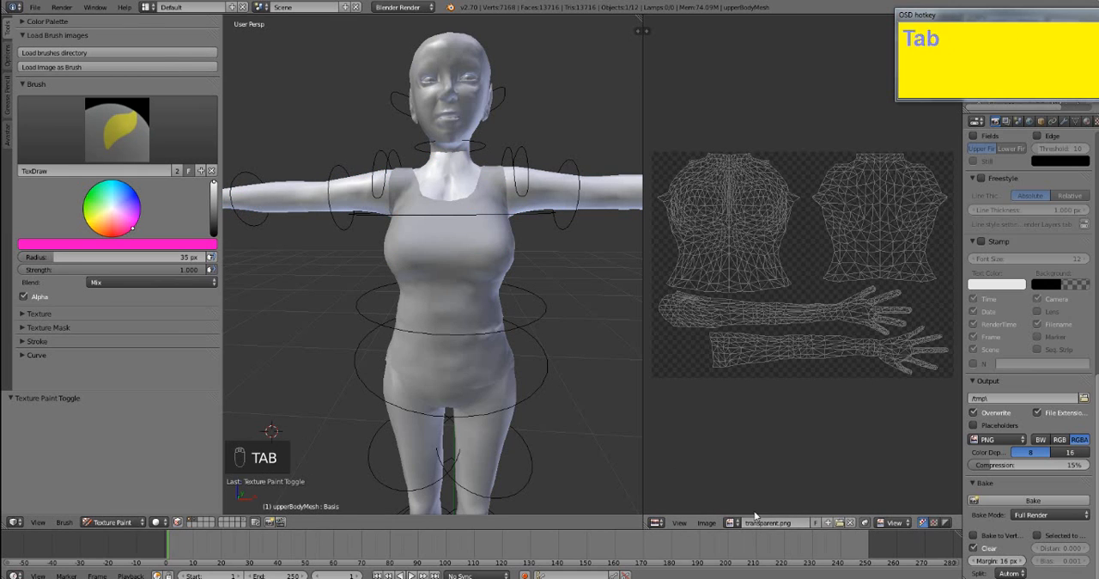
pyautogui.press('Tab')
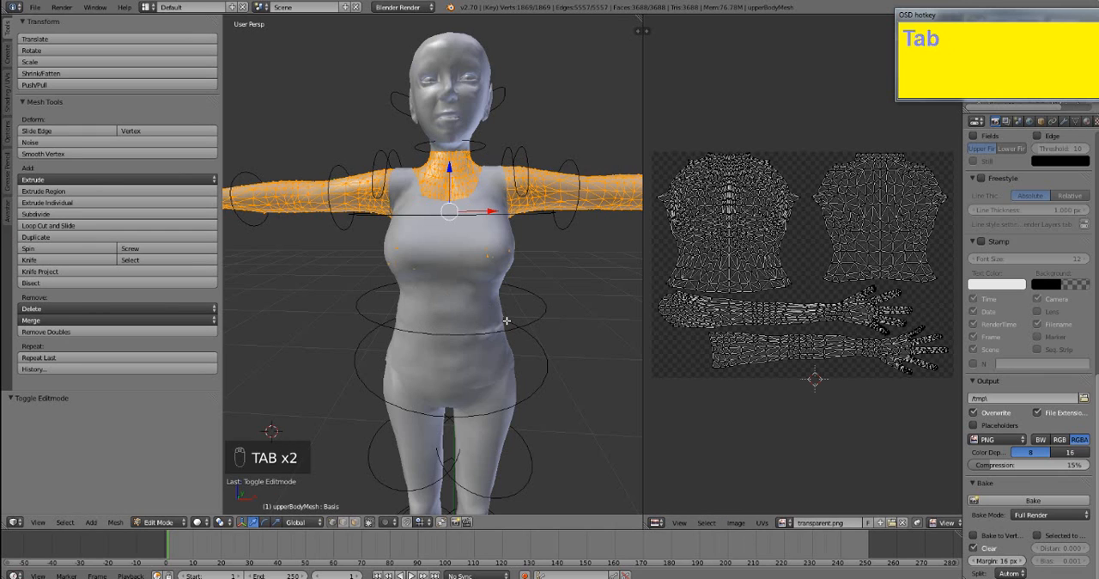
pyautogui.click(784, 529)
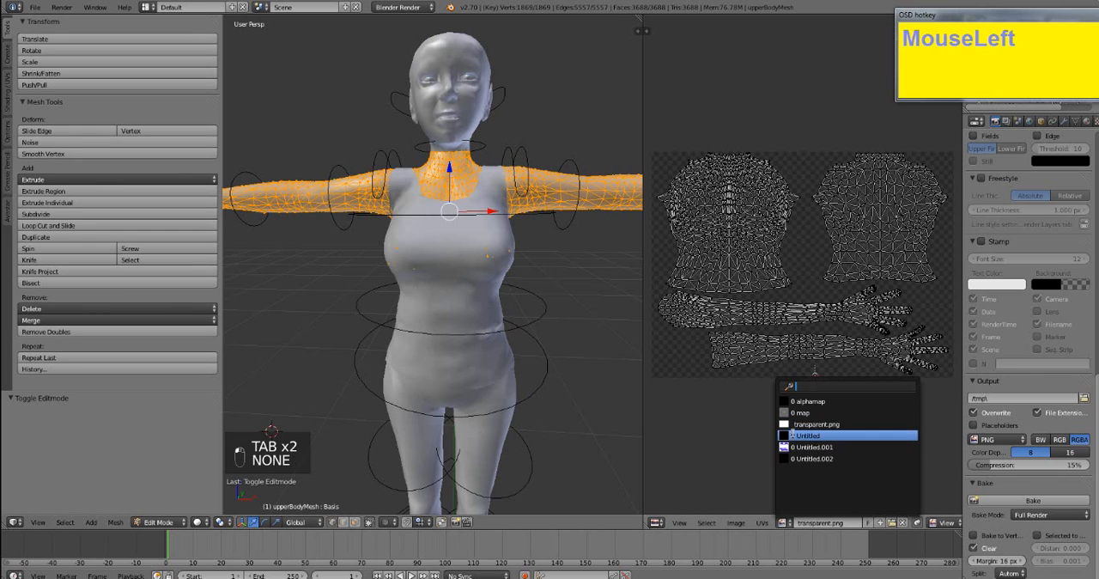
pyautogui.click(794, 424)
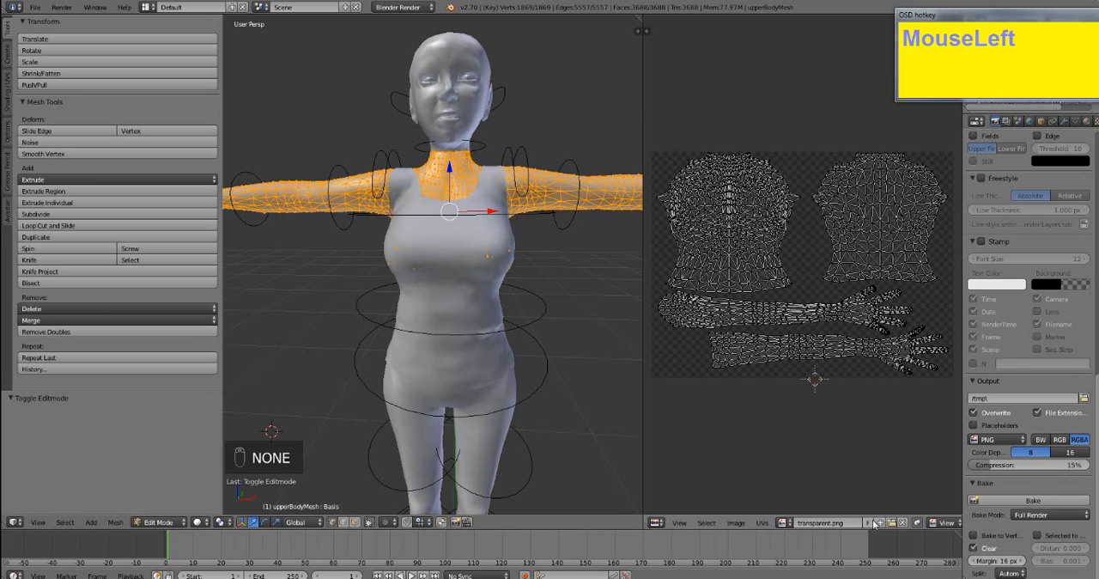
pyautogui.press('a')
pyautogui.press('a')
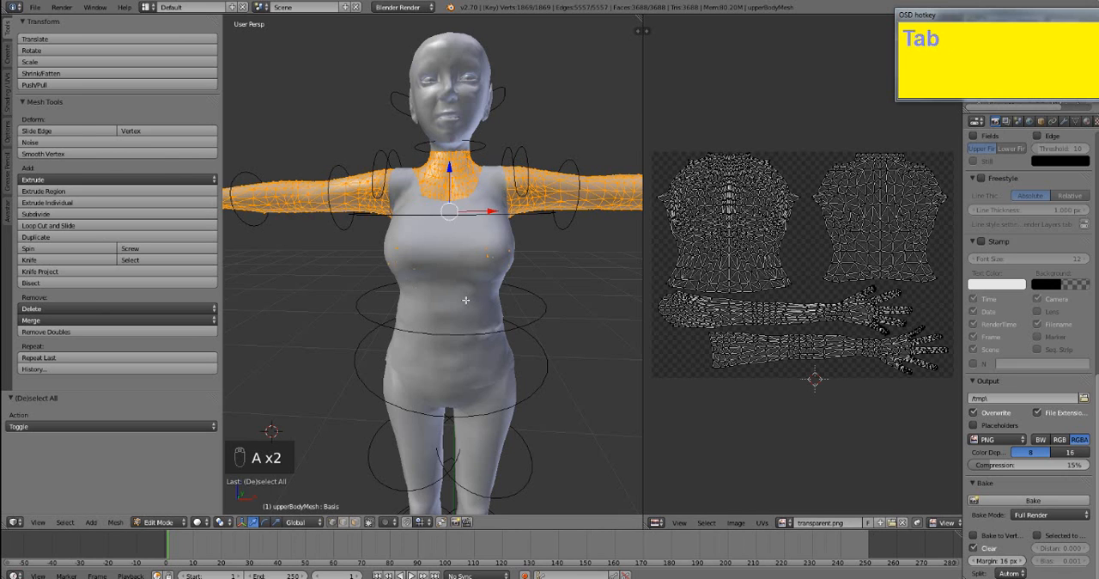
pyautogui.press('Tab')
# - Try painting the arms, neck and upper chest pink from the front, and undo those strokes
pyautogui.moveTo(521, 202)
pyautogui.mouseDown()
pyautogui.moveTo(559, 206)
pyautogui.moveTo(524, 219)
pyautogui.moveTo(542, 201)
pyautogui.mouseUp()
pyautogui.keyDown('shift'); pyautogui.moveTo(581, 363); pyautogui.dragTo(477, 412, button='middle'); pyautogui.keyUp('shift')
pyautogui.moveTo(394, 269)
pyautogui.mouseDown()
pyautogui.moveTo(603, 275)
pyautogui.moveTo(462, 252)
pyautogui.mouseUp()
pyautogui.moveTo(370, 237); pyautogui.dragTo(367, 255)
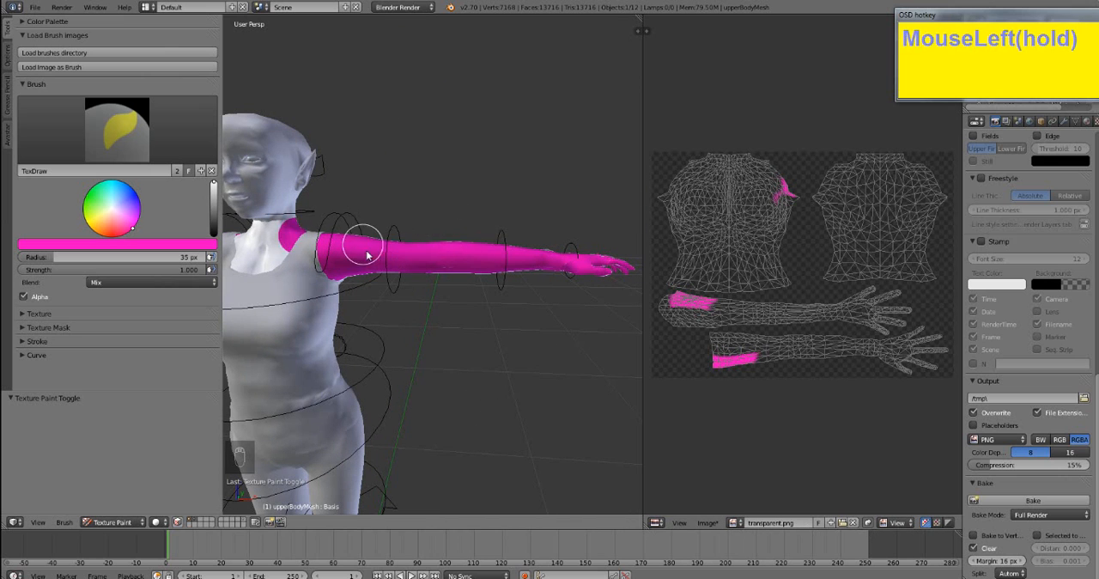
pyautogui.moveTo(522, 270); pyautogui.dragTo(464, 275)
pyautogui.moveTo(385, 276); pyautogui.dragTo(418, 277, button='middle')
pyautogui.keyDown('shift'); pyautogui.moveTo(418, 277); pyautogui.dragTo(496, 254, button='middle'); pyautogui.keyUp('shift')
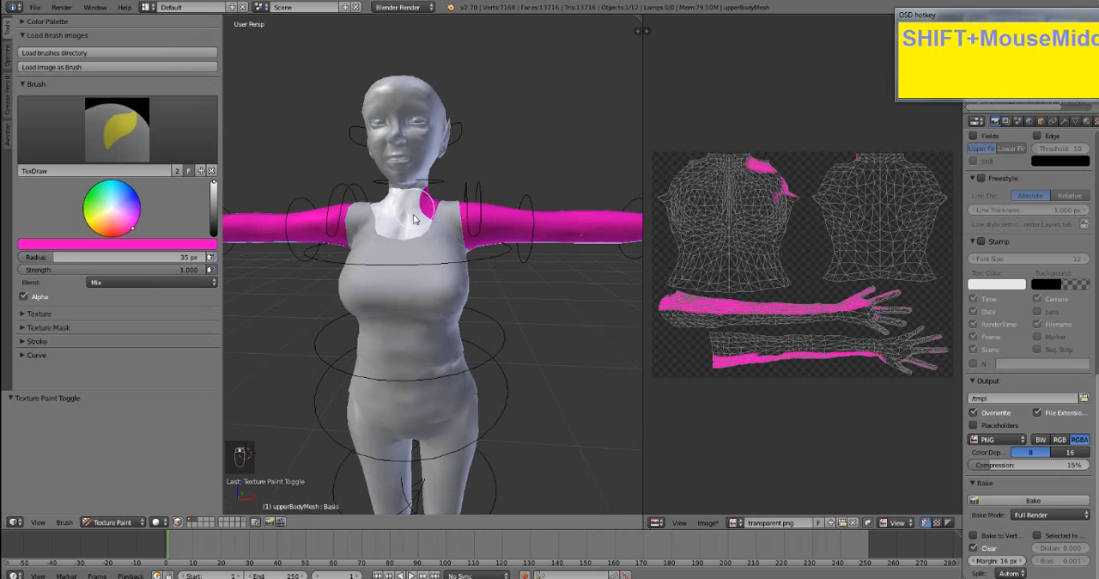
pyautogui.moveTo(414, 206)
pyautogui.mouseDown()
pyautogui.moveTo(405, 209)
pyautogui.moveTo(429, 223)
pyautogui.mouseUp()
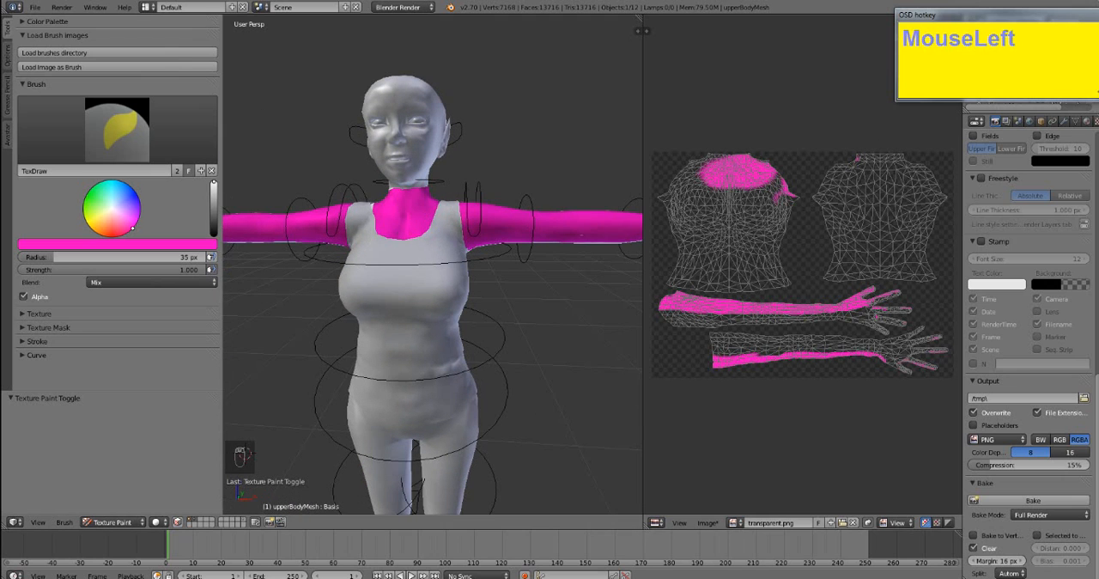
pyautogui.hotkey('ctrl', 'z')
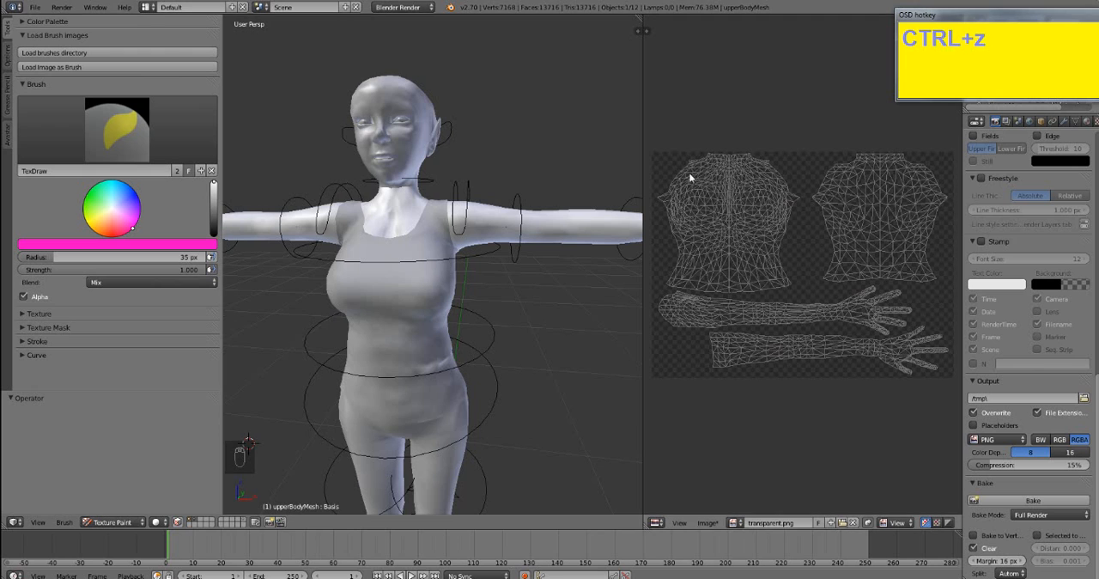
# - Paint the fronts of both arms pink from the shoulders to the hands, undoing the stray last stroke
pyautogui.moveTo(564, 336); pyautogui.dragTo(538, 329, button='middle')
pyautogui.moveTo(428, 182)
pyautogui.mouseDown()
pyautogui.moveTo(432, 216)
pyautogui.moveTo(473, 223)
pyautogui.moveTo(670, 217)
pyautogui.moveTo(436, 196)
pyautogui.mouseUp()
pyautogui.moveTo(435, 196); pyautogui.dragTo(447, 229, button='middle')
pyautogui.moveTo(447, 260)
pyautogui.mouseDown()
pyautogui.moveTo(443, 251)
pyautogui.moveTo(601, 250)
pyautogui.moveTo(601, 265)
pyautogui.mouseUp()
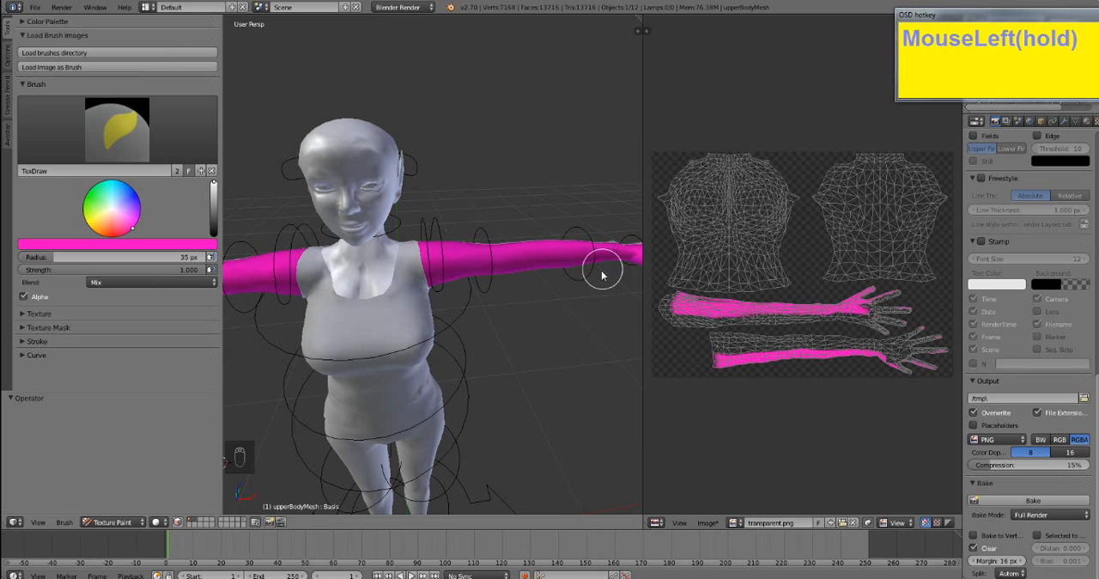
pyautogui.moveTo(601, 264)
pyautogui.mouseDown(button='middle')
pyautogui.moveTo(466, 286)
pyautogui.moveTo(389, 252)
pyautogui.mouseUp(button='middle')
pyautogui.moveTo(421, 239); pyautogui.dragTo(515, 233)
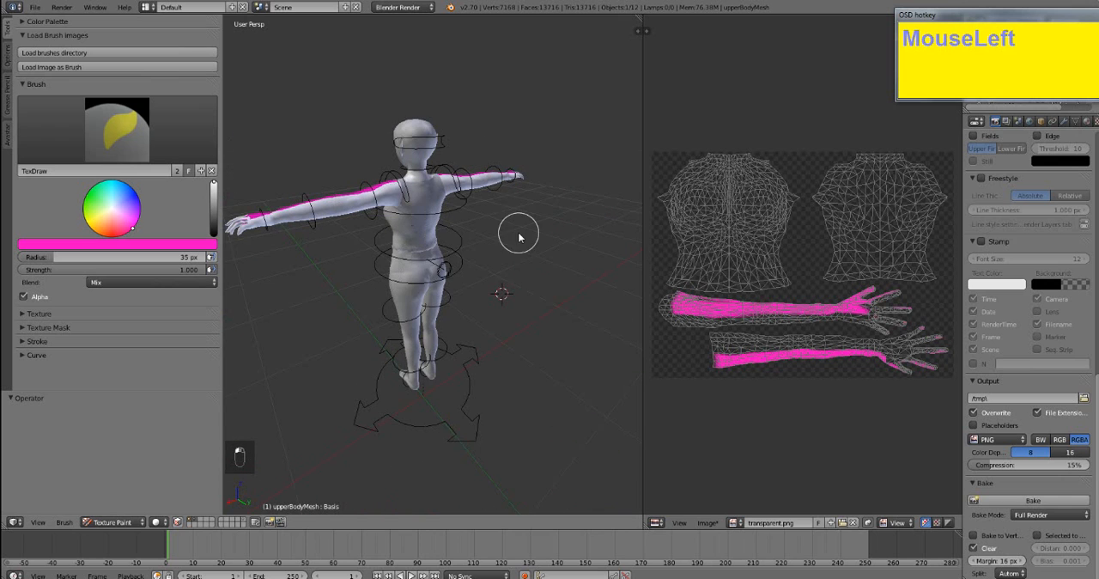
pyautogui.hotkey('ctrl', 'z')
# - Paint the backs of both arms pink from behind the avatar, up to the edges of the top
pyautogui.moveTo(368, 282); pyautogui.dragTo(461, 309, button='middle')
pyautogui.scroll(3, 508, 316)
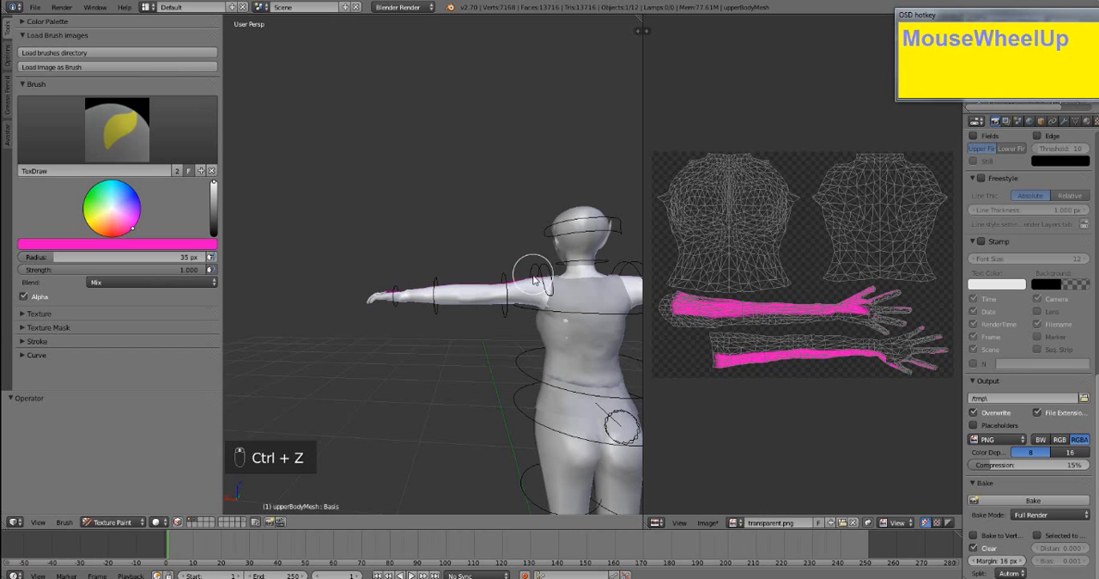
pyautogui.moveTo(533, 280)
pyautogui.mouseDown()
pyautogui.moveTo(530, 301)
pyautogui.moveTo(346, 302)
pyautogui.moveTo(504, 301)
pyautogui.mouseUp()
pyautogui.keyDown('shift'); pyautogui.moveTo(503, 301); pyautogui.dragTo(449, 321, button='middle'); pyautogui.keyUp('shift')
pyautogui.click(560, 284)
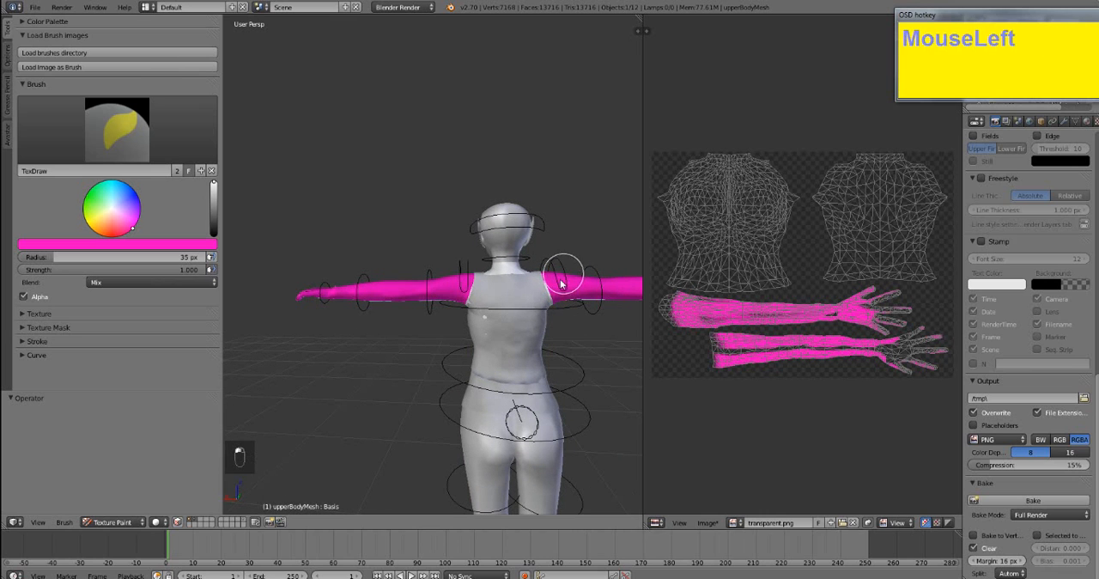
pyautogui.moveTo(562, 295); pyautogui.dragTo(626, 299)
pyautogui.scroll(3, 417, 321)
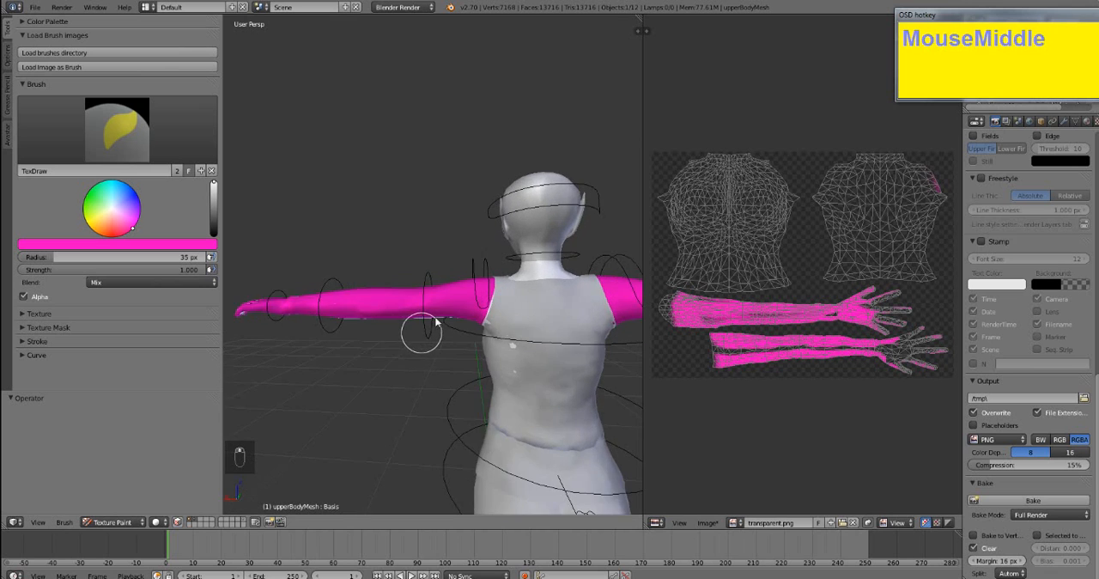
# - Paint the unpainted strip along the underside of the arm and the palm pink
pyautogui.moveTo(422, 329); pyautogui.dragTo(467, 279, button='middle')
pyautogui.moveTo(344, 449); pyautogui.dragTo(120, 223, button='middle')
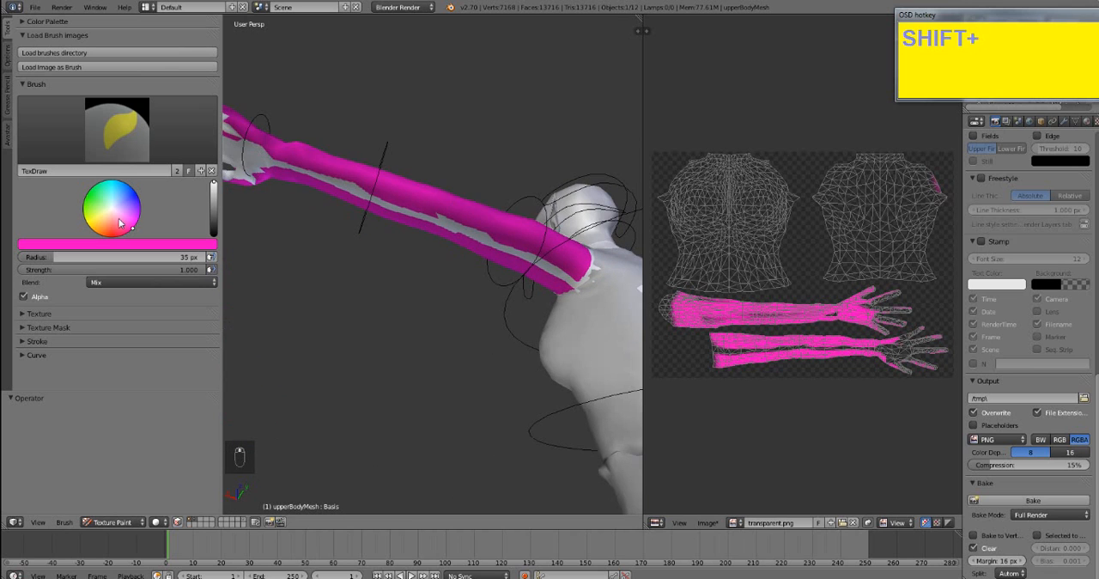
pyautogui.moveTo(553, 271)
pyautogui.mouseDown()
pyautogui.moveTo(563, 277)
pyautogui.moveTo(274, 189)
pyautogui.moveTo(392, 197)
pyautogui.moveTo(295, 189)
pyautogui.mouseUp()
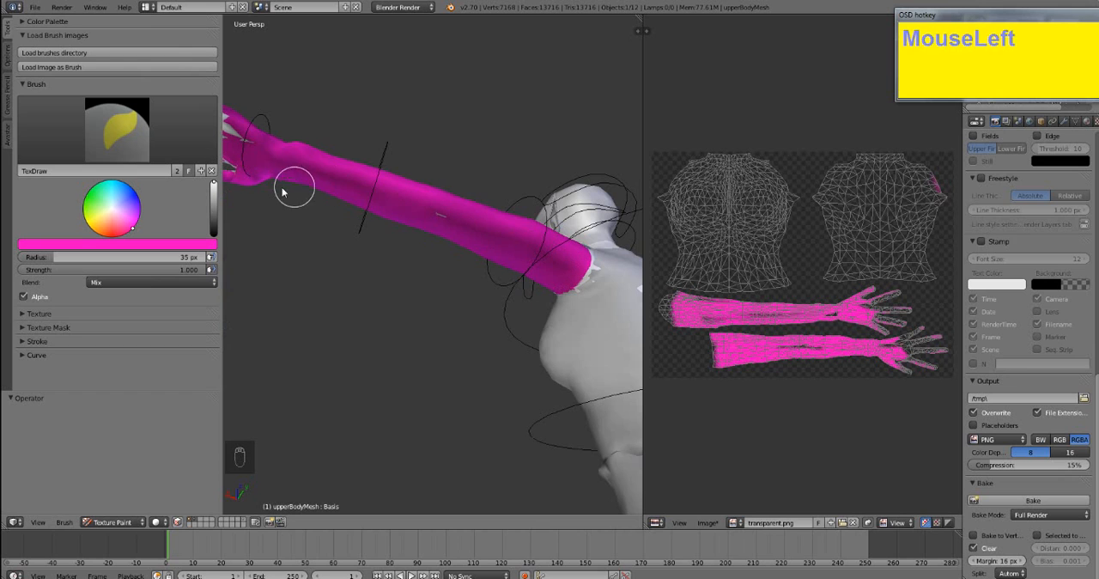
pyautogui.keyDown('shift'); pyautogui.moveTo(295, 189); pyautogui.dragTo(407, 208, button='middle'); pyautogui.keyUp('shift')
pyautogui.moveTo(407, 208)
pyautogui.mouseDown()
pyautogui.moveTo(372, 167)
pyautogui.moveTo(302, 139)
pyautogui.moveTo(255, 171)
pyautogui.mouseUp()
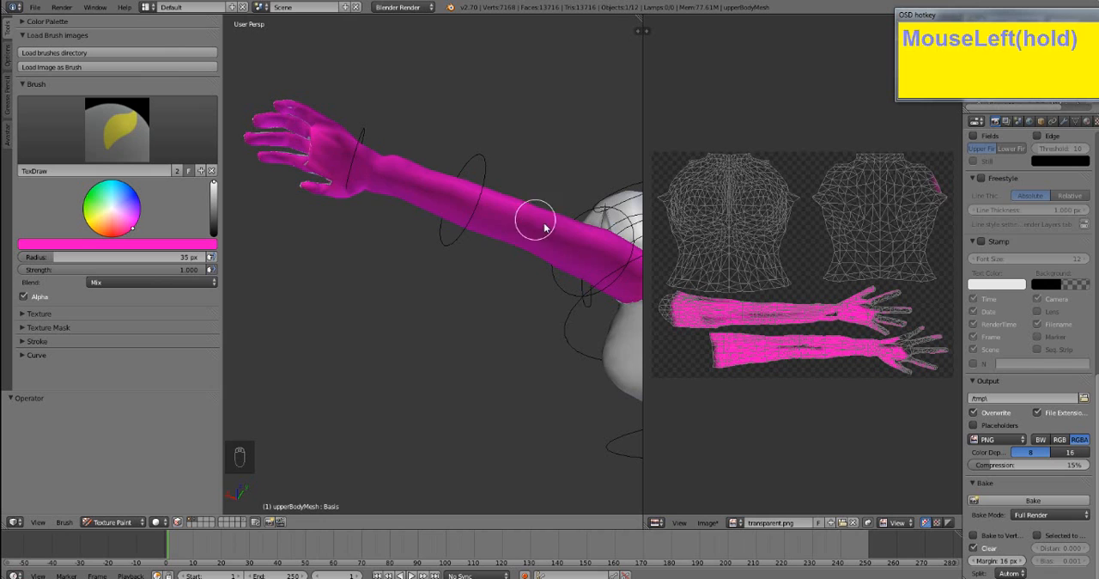
# - Paint the remaining grey gaps on the palm side of the hand and fingers pink
pyautogui.moveTo(544, 227); pyautogui.dragTo(456, 228)
pyautogui.moveTo(456, 229)
pyautogui.mouseDown(button='middle')
pyautogui.moveTo(601, 265)
pyautogui.moveTo(518, 184)
pyautogui.mouseUp(button='middle')
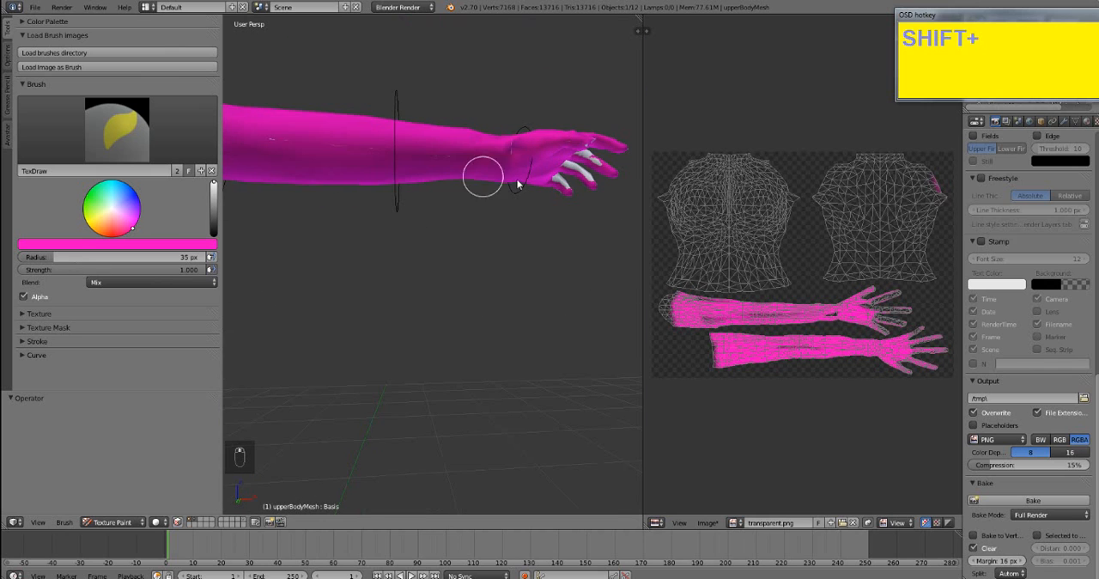
pyautogui.moveTo(518, 184)
pyautogui.mouseDown()
pyautogui.moveTo(596, 162)
pyautogui.moveTo(550, 148)
pyautogui.mouseUp()
pyautogui.moveTo(550, 148); pyautogui.dragTo(492, 127)
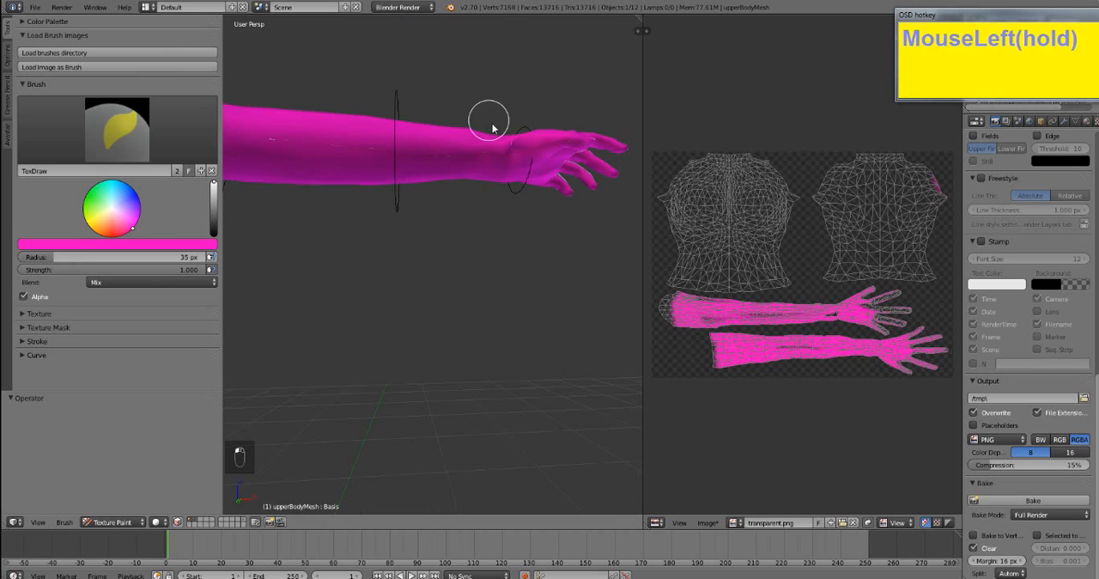
# - Paint the neck, upper chest and nape pink up to the neckline of the top
pyautogui.keyDown('shift'); pyautogui.moveTo(368, 160); pyautogui.dragTo(356, 206, button='middle'); pyautogui.keyUp('shift')
pyautogui.scroll(-2, 378, 177)
pyautogui.moveTo(282, 184)
pyautogui.mouseDown()
pyautogui.moveTo(286, 168)
pyautogui.moveTo(245, 176)
pyautogui.moveTo(290, 186)
pyautogui.moveTo(309, 168)
pyautogui.moveTo(306, 201)
pyautogui.mouseUp()
pyautogui.moveTo(306, 201)
pyautogui.mouseDown(button='middle')
pyautogui.moveTo(444, 216)
pyautogui.moveTo(401, 214)
pyautogui.moveTo(498, 189)
pyautogui.mouseUp(button='middle')
pyautogui.moveTo(498, 189)
pyautogui.mouseDown()
pyautogui.moveTo(400, 179)
pyautogui.moveTo(490, 182)
pyautogui.mouseUp()
pyautogui.moveTo(429, 197)
pyautogui.mouseDown()
pyautogui.moveTo(402, 196)
pyautogui.moveTo(498, 196)
pyautogui.moveTo(432, 201)
pyautogui.mouseUp()
pyautogui.moveTo(432, 201)
pyautogui.mouseDown(button='middle')
pyautogui.moveTo(442, 216)
pyautogui.moveTo(599, 196)
pyautogui.mouseUp(button='middle')
pyautogui.moveTo(603, 180)
pyautogui.mouseDown()
pyautogui.moveTo(556, 178)
pyautogui.moveTo(559, 201)
pyautogui.mouseUp()
pyautogui.moveTo(559, 201)
pyautogui.mouseDown(button='middle')
pyautogui.moveTo(302, 226)
pyautogui.moveTo(518, 249)
pyautogui.moveTo(296, 238)
pyautogui.moveTo(301, 191)
pyautogui.mouseUp(button='middle')
pyautogui.moveTo(301, 191)
pyautogui.mouseDown()
pyautogui.moveTo(304, 235)
pyautogui.moveTo(285, 254)
pyautogui.mouseUp()
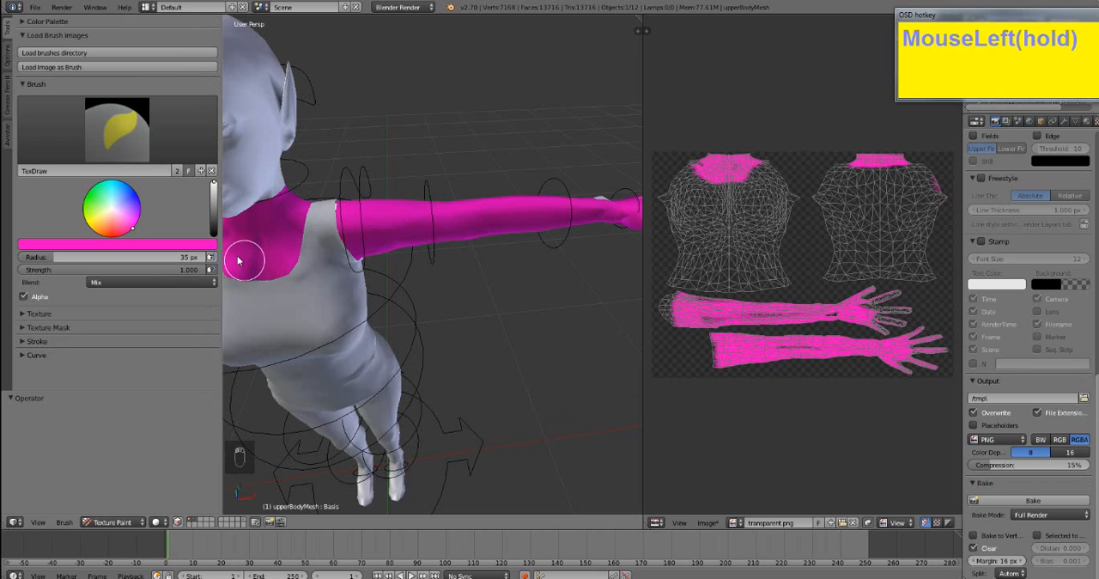
pyautogui.moveTo(297, 227)
pyautogui.mouseDown()
pyautogui.moveTo(307, 189)
pyautogui.moveTo(345, 219)
pyautogui.mouseUp()
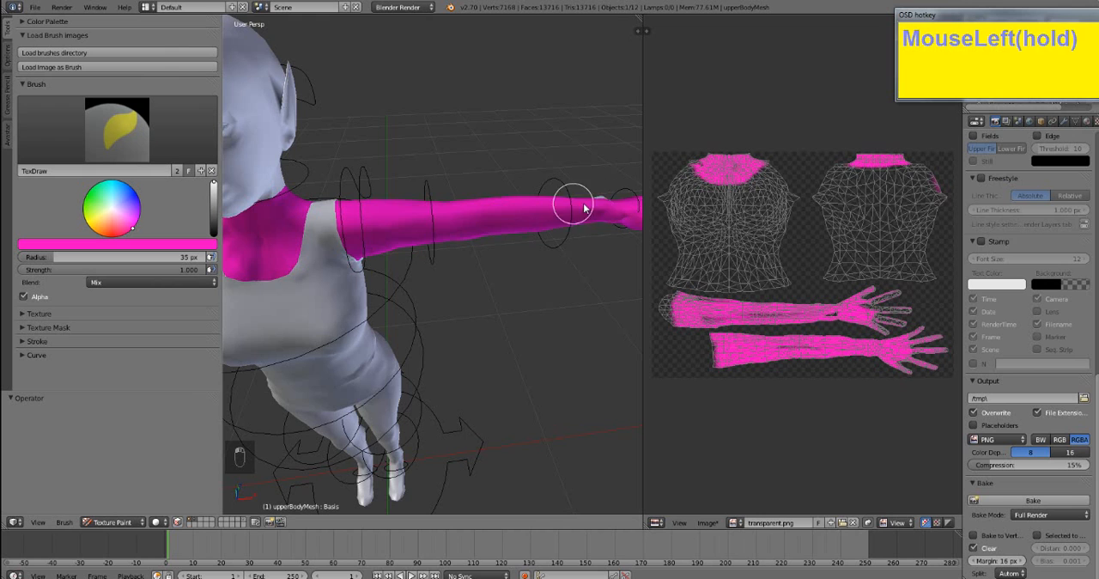
# - Paint the unpainted patch at the wrist and the grey gaps between the fingers pink
pyautogui.moveTo(524, 242); pyautogui.dragTo(483, 284, button='middle')
pyautogui.keyDown('shift'); pyautogui.moveTo(573, 326); pyautogui.dragTo(528, 318, button='middle'); pyautogui.keyUp('shift')
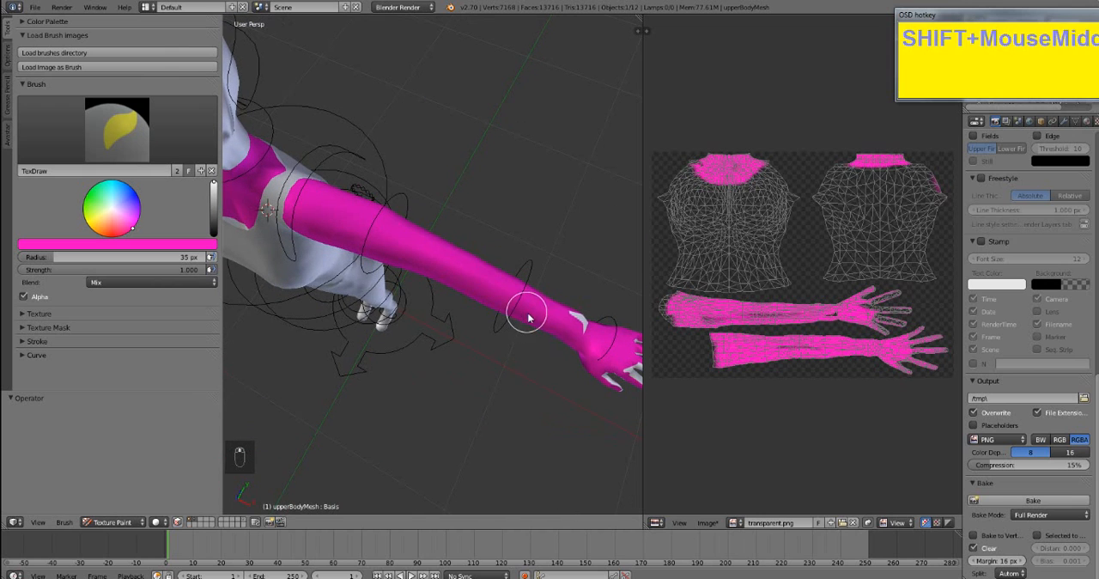
pyautogui.moveTo(528, 317)
pyautogui.mouseDown()
pyautogui.moveTo(585, 316)
pyautogui.moveTo(593, 389)
pyautogui.mouseUp()
pyautogui.keyDown('shift'); pyautogui.moveTo(528, 373); pyautogui.dragTo(470, 349, button='middle'); pyautogui.keyUp('shift')
pyautogui.moveTo(558, 323)
pyautogui.mouseDown()
pyautogui.moveTo(626, 348)
pyautogui.moveTo(601, 341)
pyautogui.moveTo(576, 356)
pyautogui.mouseUp()
pyautogui.moveTo(577, 355)
pyautogui.mouseDown(button='middle')
pyautogui.moveTo(507, 319)
pyautogui.moveTo(485, 348)
pyautogui.moveTo(424, 322)
pyautogui.mouseUp(button='middle')
pyautogui.click(485, 347)
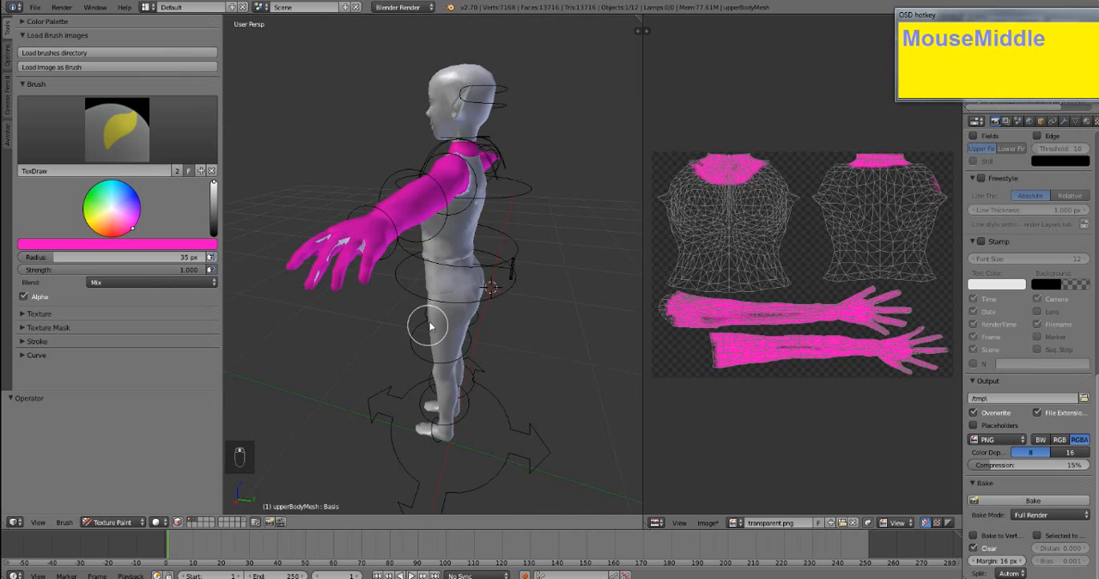
pyautogui.scroll(-1, 364, 247)
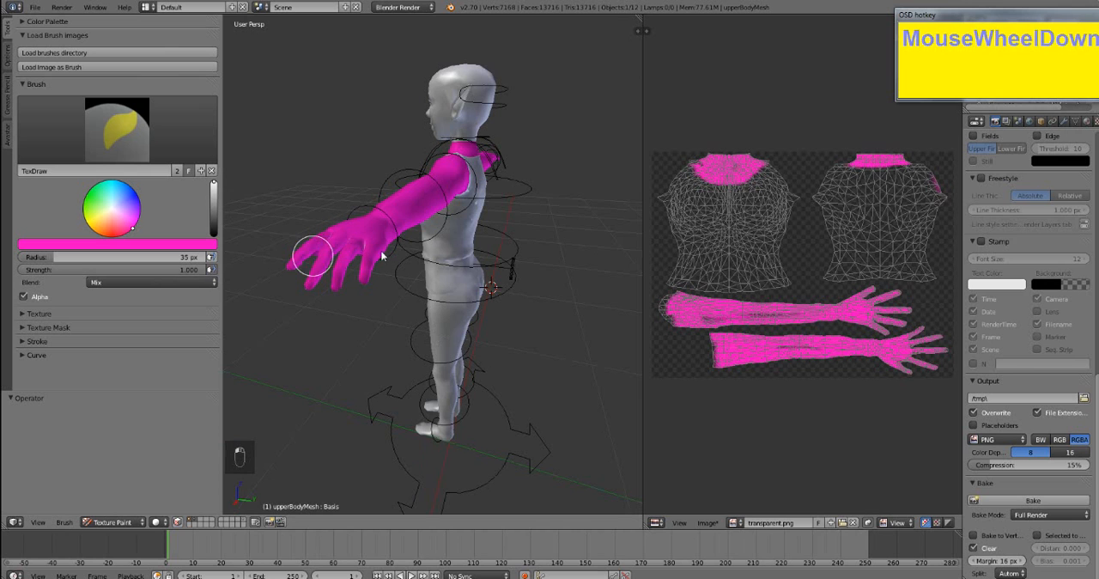
pyautogui.moveTo(382, 277); pyautogui.dragTo(565, 260, button='middle')
pyautogui.moveTo(278, 241)
pyautogui.keyDown('shift'); pyautogui.mouseDown(button='middle')
pyautogui.moveTo(535, 245)
pyautogui.moveTo(498, 288)
pyautogui.moveTo(436, 228)
pyautogui.mouseUp(button='middle'); pyautogui.keyUp('shift')
# - Fill in the pink on the upper chest along the front neckline of the top
pyautogui.moveTo(417, 196); pyautogui.dragTo(410, 209)
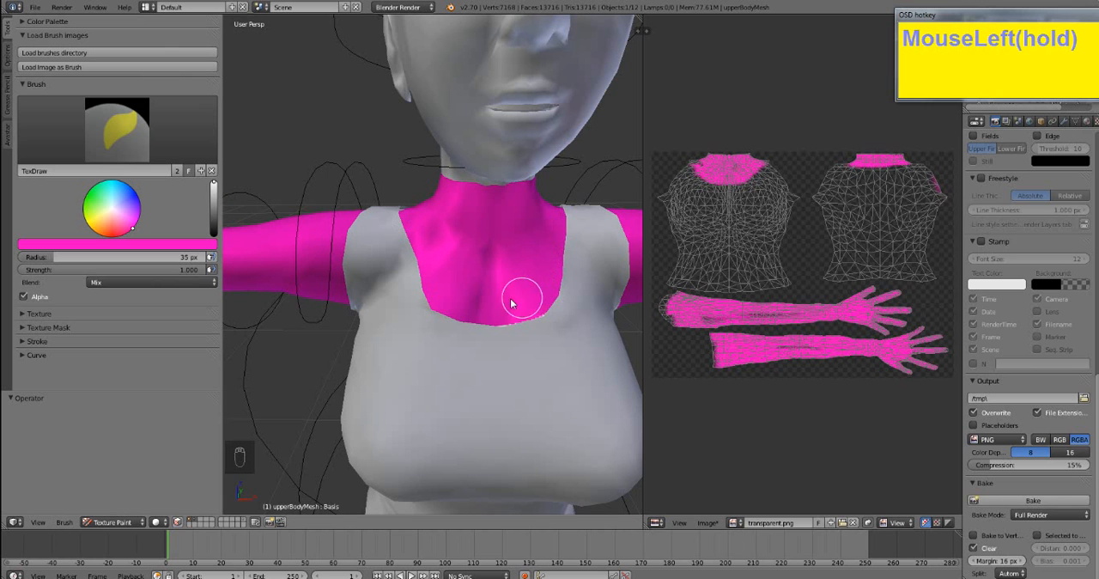
pyautogui.moveTo(511, 303); pyautogui.dragTo(466, 270)
pyautogui.moveTo(466, 270)
pyautogui.mouseDown(button='middle')
pyautogui.moveTo(572, 270)
pyautogui.moveTo(247, 255)
pyautogui.mouseUp(button='middle')
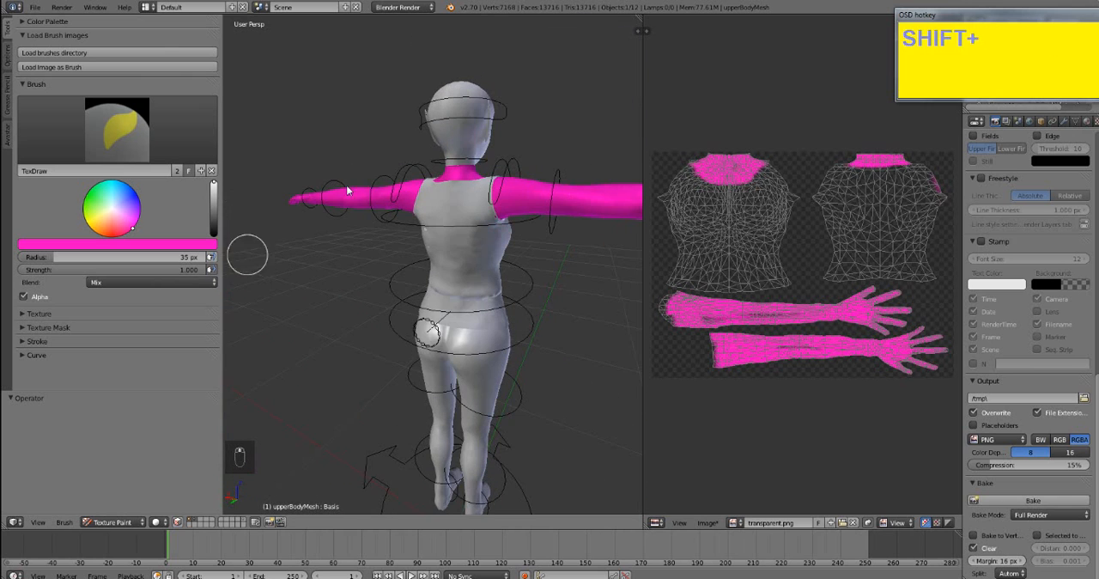
# - Extend the pink paint on the nape outward toward the shoulders along the back neckline of the top
pyautogui.moveTo(523, 192)
pyautogui.keyDown('shift'); pyautogui.mouseDown(button='middle')
pyautogui.moveTo(479, 258)
pyautogui.moveTo(506, 253)
pyautogui.moveTo(381, 152)
pyautogui.mouseUp(button='middle'); pyautogui.keyUp('shift')
pyautogui.scroll(5, 456, 253)
pyautogui.moveTo(338, 140); pyautogui.dragTo(320, 163)
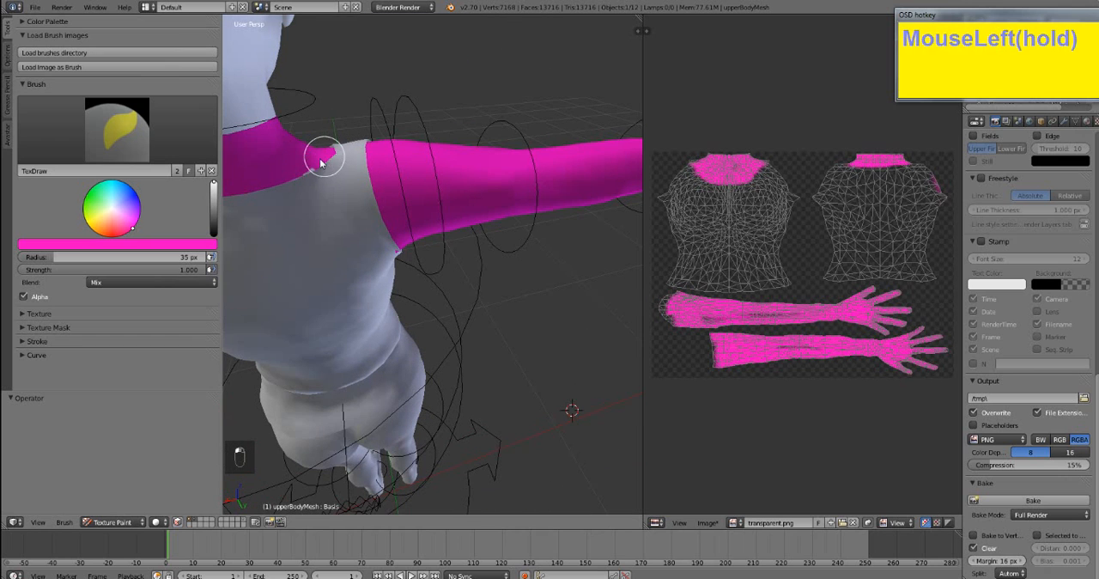
pyautogui.moveTo(232, 180); pyautogui.dragTo(258, 164)
pyautogui.keyDown('shift'); pyautogui.moveTo(258, 164); pyautogui.dragTo(490, 160, button='middle'); pyautogui.keyUp('shift')
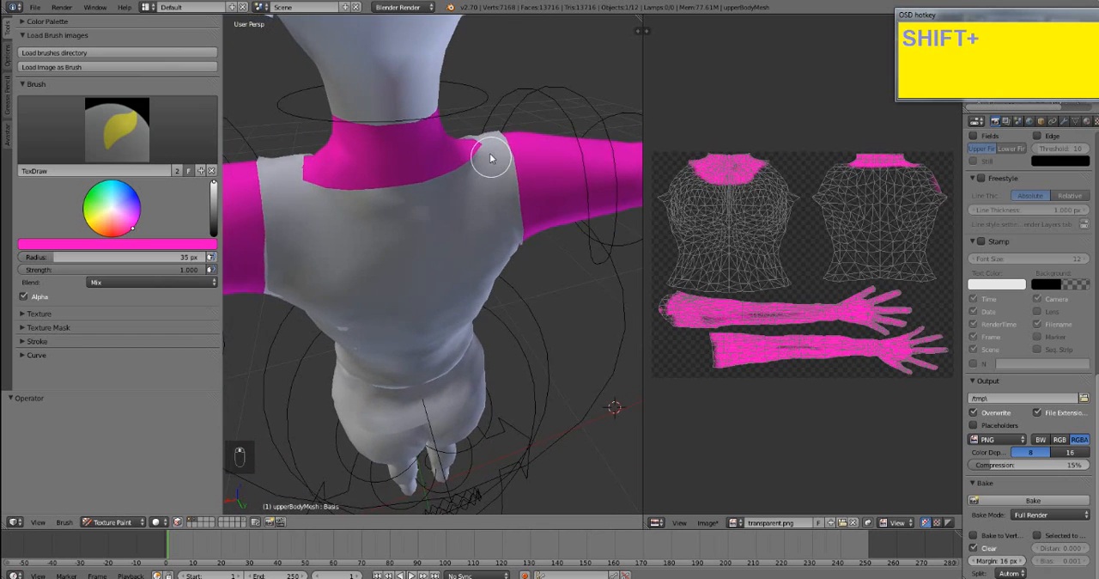
pyautogui.click(432, 157)
pyautogui.moveTo(432, 156); pyautogui.dragTo(331, 167)
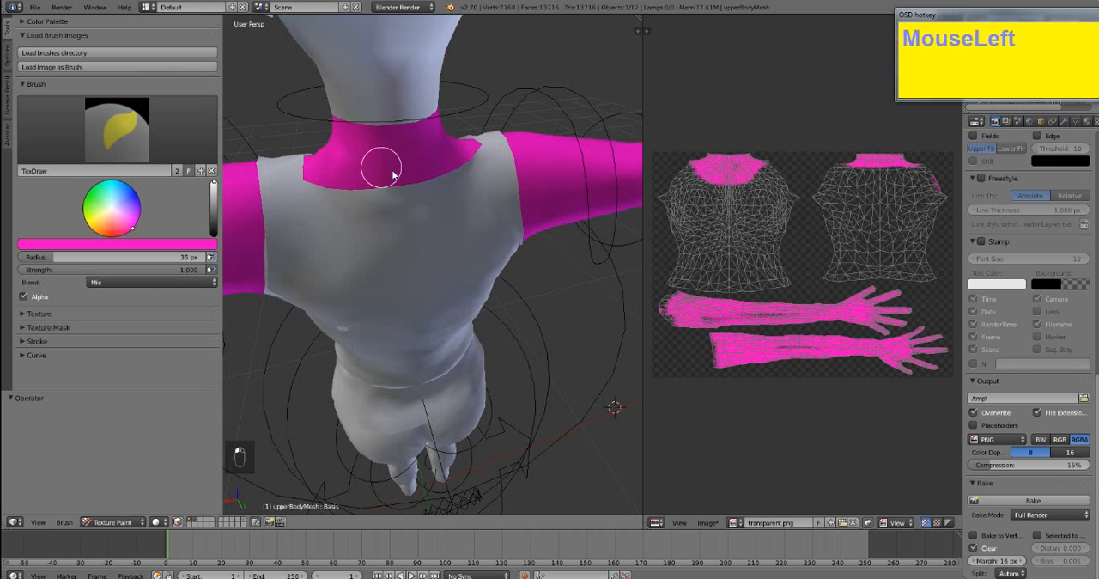
pyautogui.scroll(-4, 484, 246)
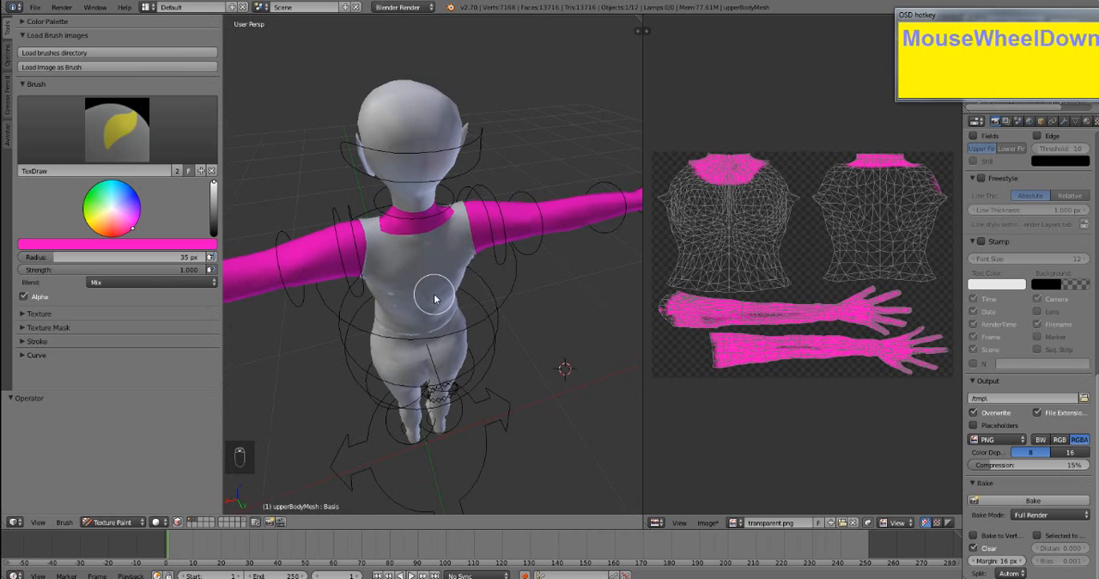
pyautogui.moveTo(434, 295); pyautogui.dragTo(616, 266, button='middle')
pyautogui.scroll(-2, 524, 260)
pyautogui.moveTo(524, 260); pyautogui.dragTo(545, 255, button='middle')
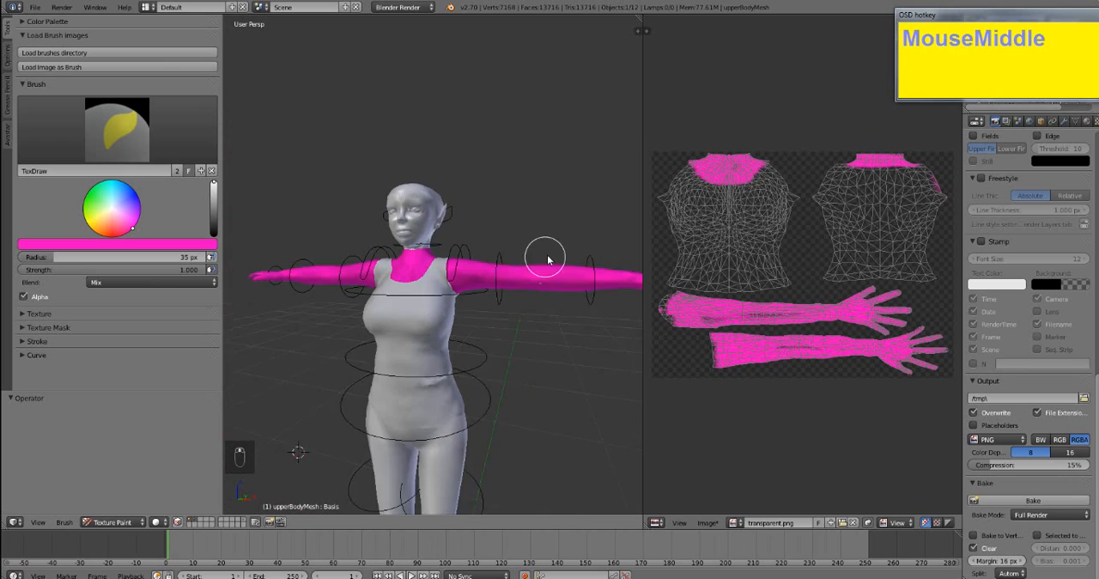
# - Save the painted texture to the Desktop as a new PNG image named transparent2.png
pyautogui.click(707, 522)
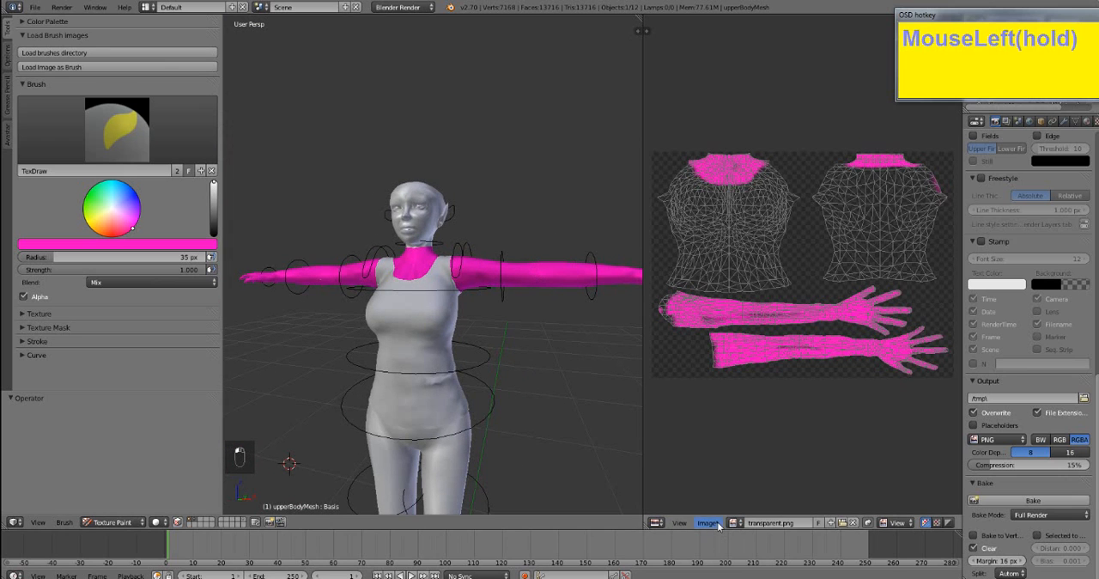
pyautogui.click(745, 451)
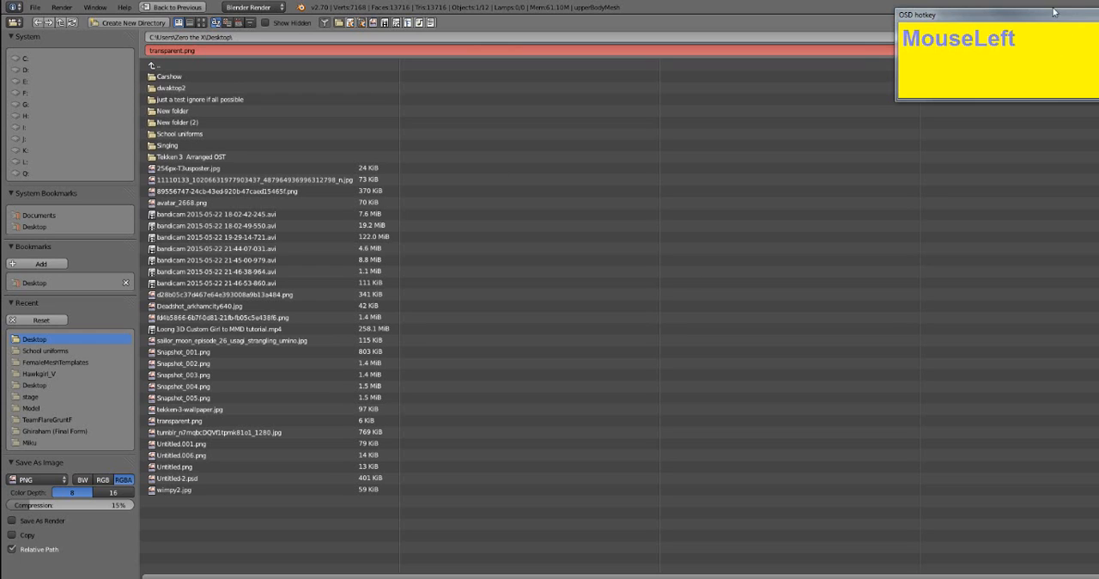
pyautogui.click(183, 50)
pyautogui.press('Left')
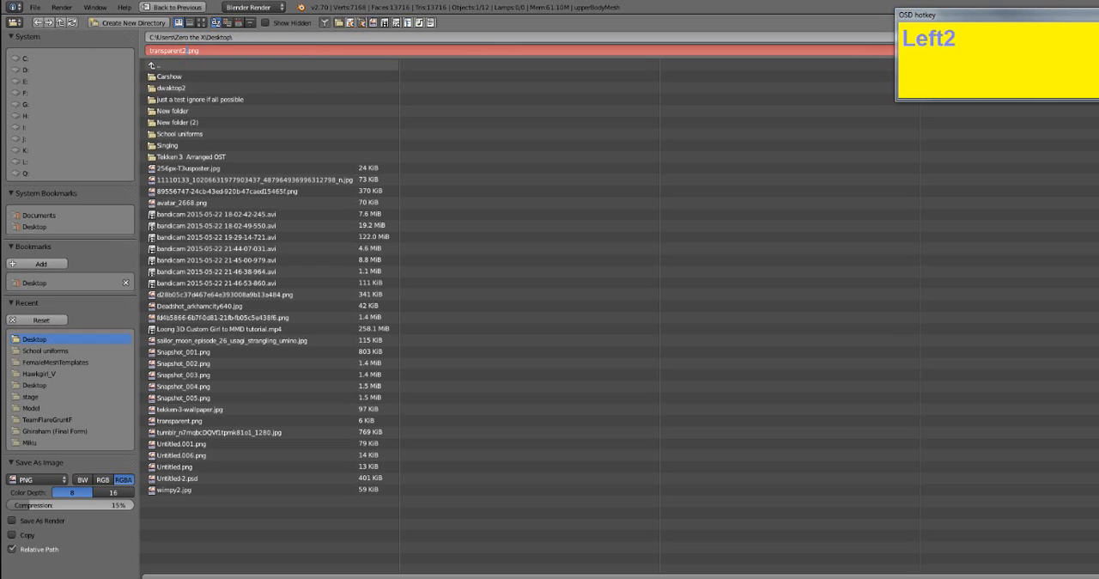
pyautogui.press('Return')
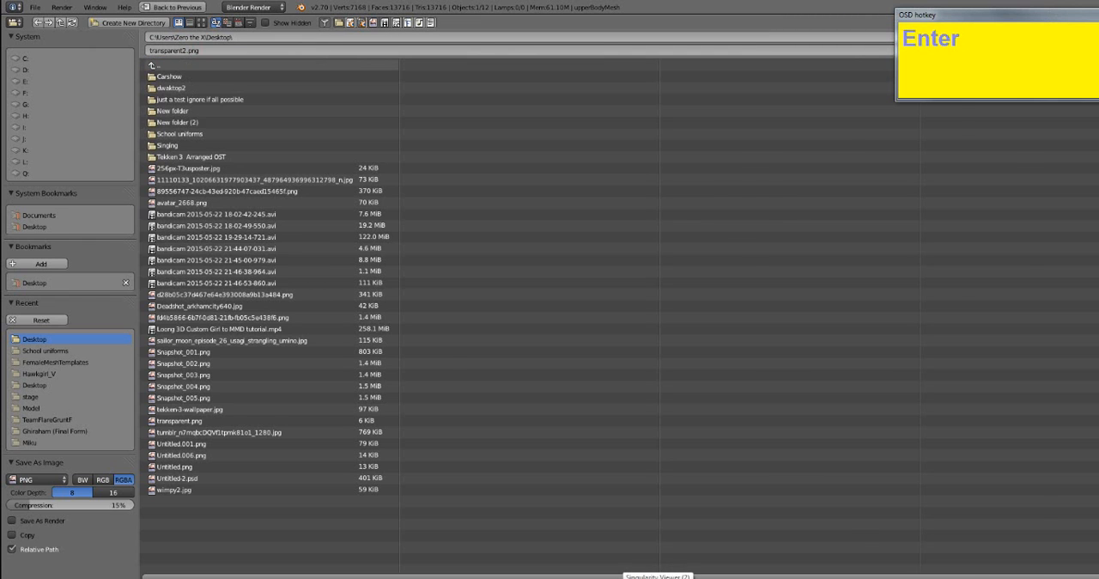
pyautogui.press('Return')
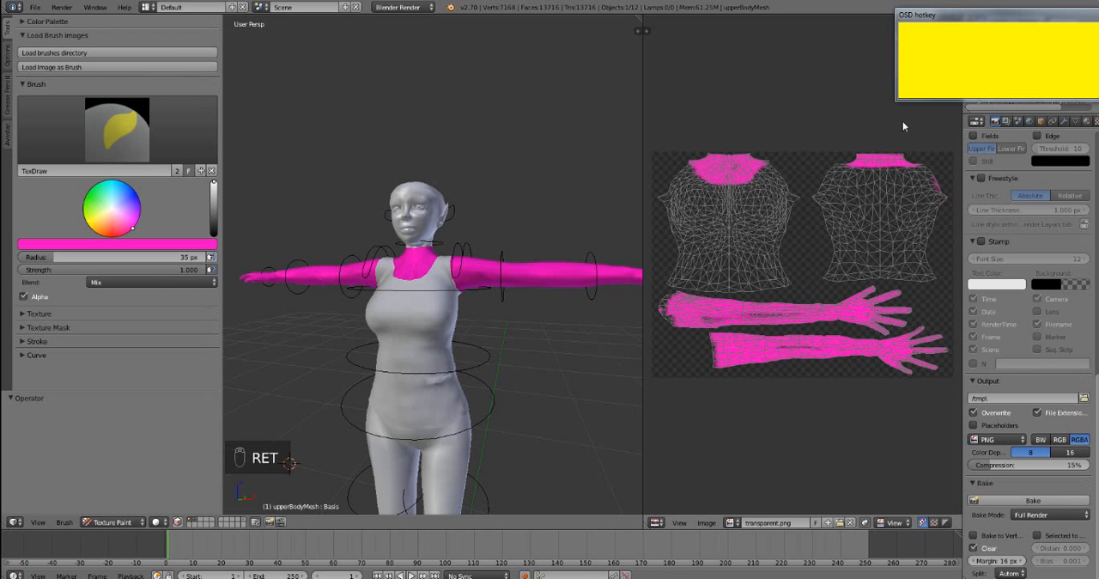
# - Switch the upper body mesh from Texture Paint to Object Mode
pyautogui.moveTo(414, 340); pyautogui.dragTo(450, 325, button='middle')
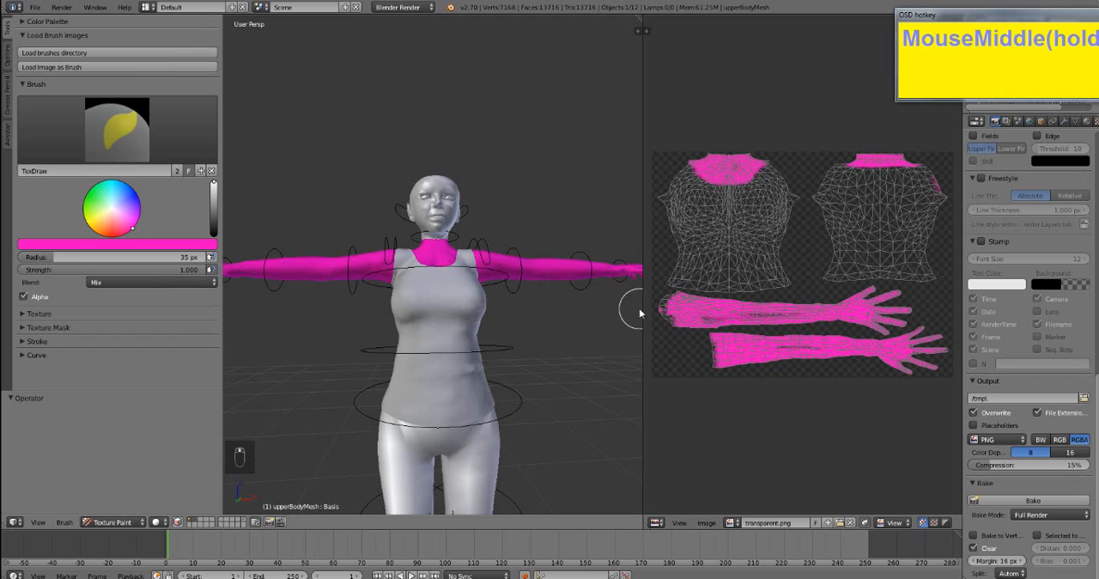
pyautogui.moveTo(639, 314); pyautogui.dragTo(568, 260, button='middle')
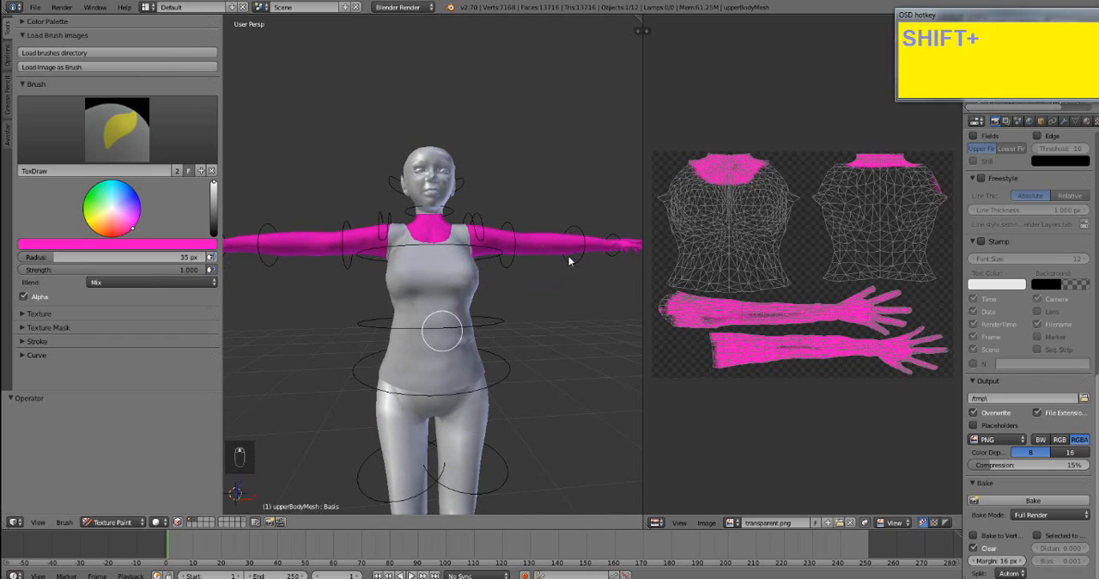
pyautogui.click(123, 522)
pyautogui.click(121, 510)
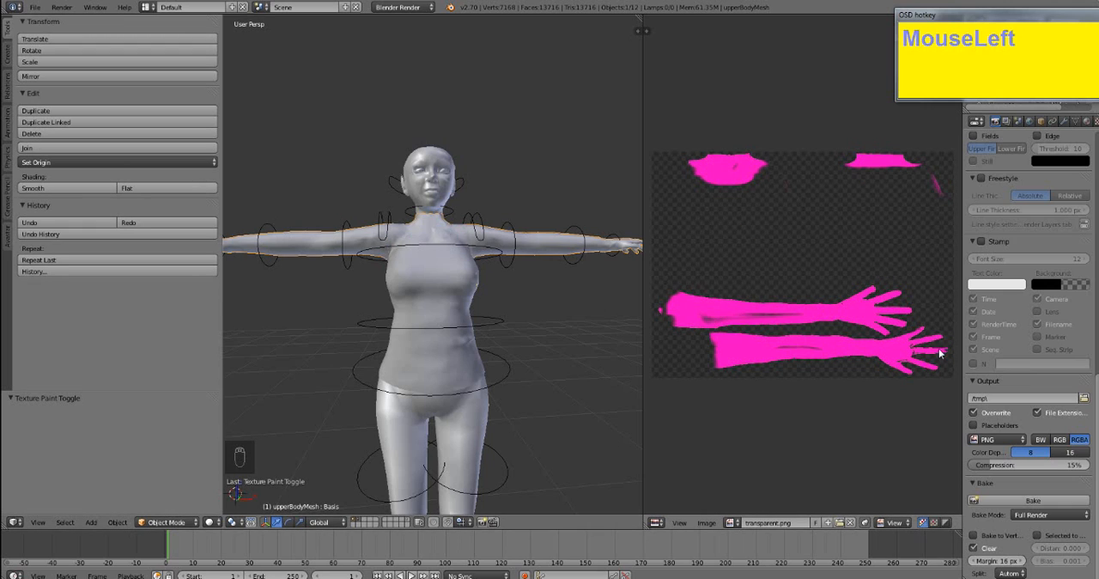
# - Save another copy of the painted texture to the Desktop as transparent2a.png
pyautogui.click(705, 523)
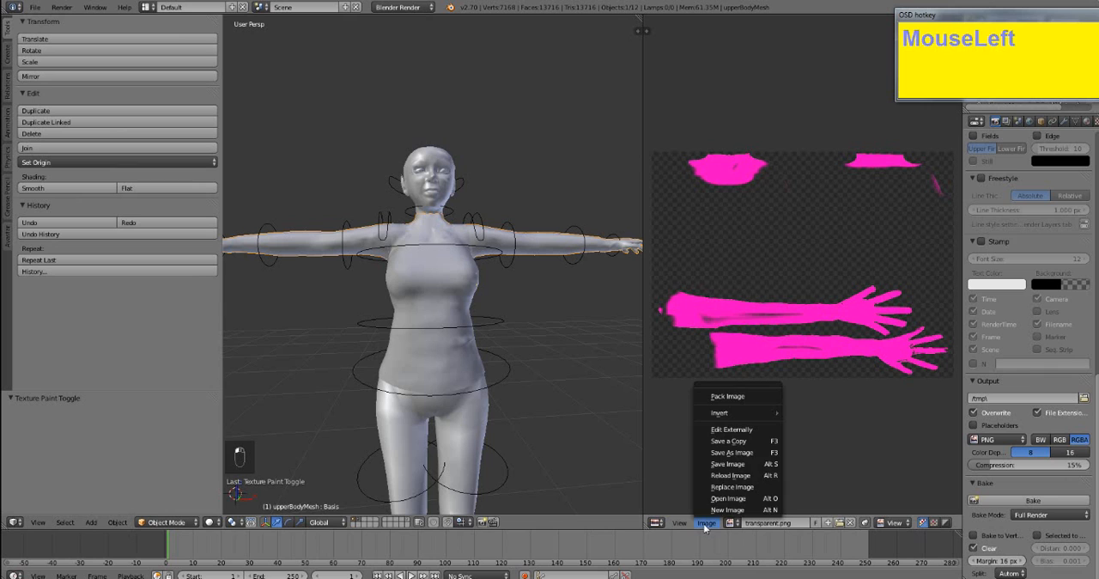
pyautogui.click(737, 454)
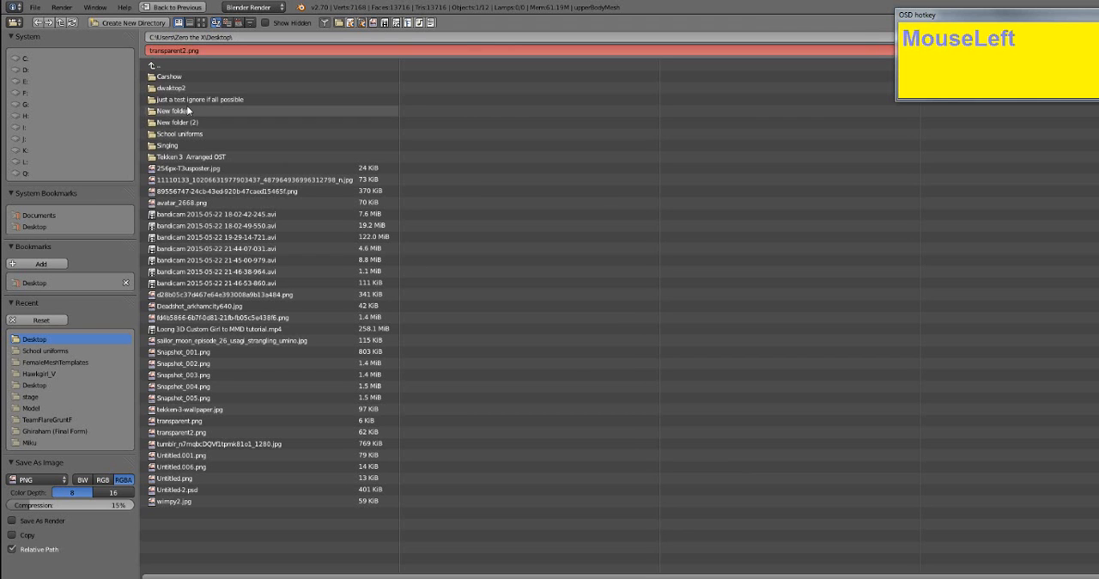
pyautogui.click(176, 51)
pyautogui.write('a')
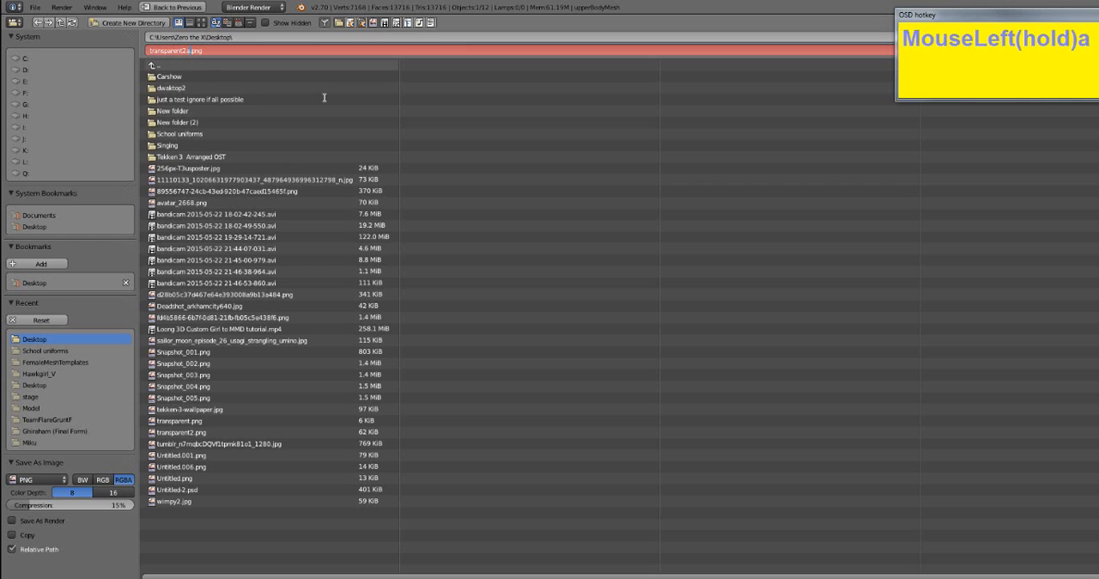
pyautogui.moveTo(1028, 16); pyautogui.dragTo(1048, 186)
pyautogui.click(1074, 48)
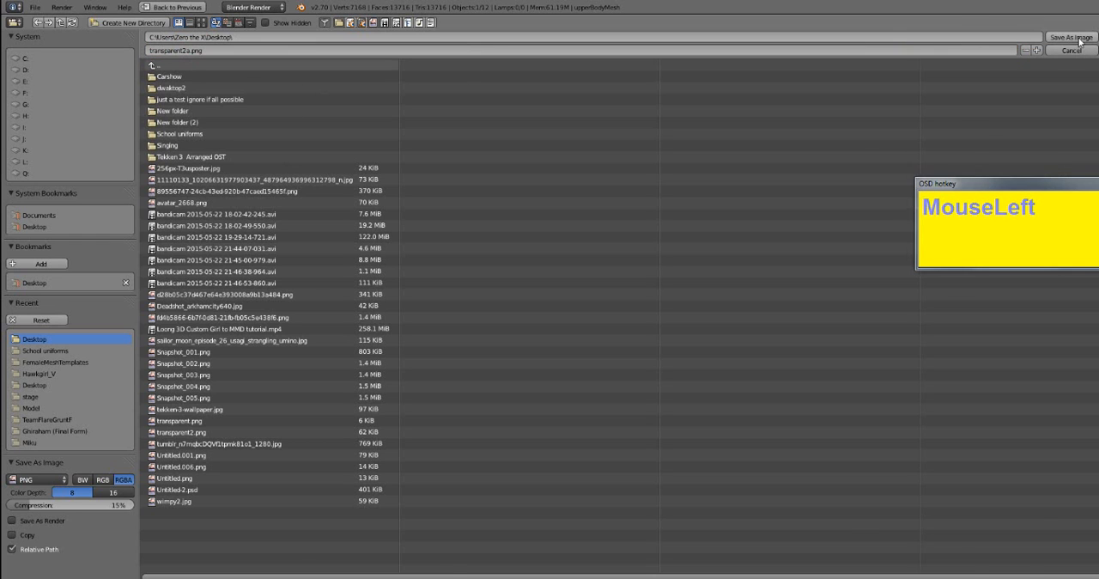
pyautogui.click(1078, 39)
# - Select the top and export it with the Avastar Collada exporter to the Desktop as tutorialtop.dae
pyautogui.rightClick(429, 288)
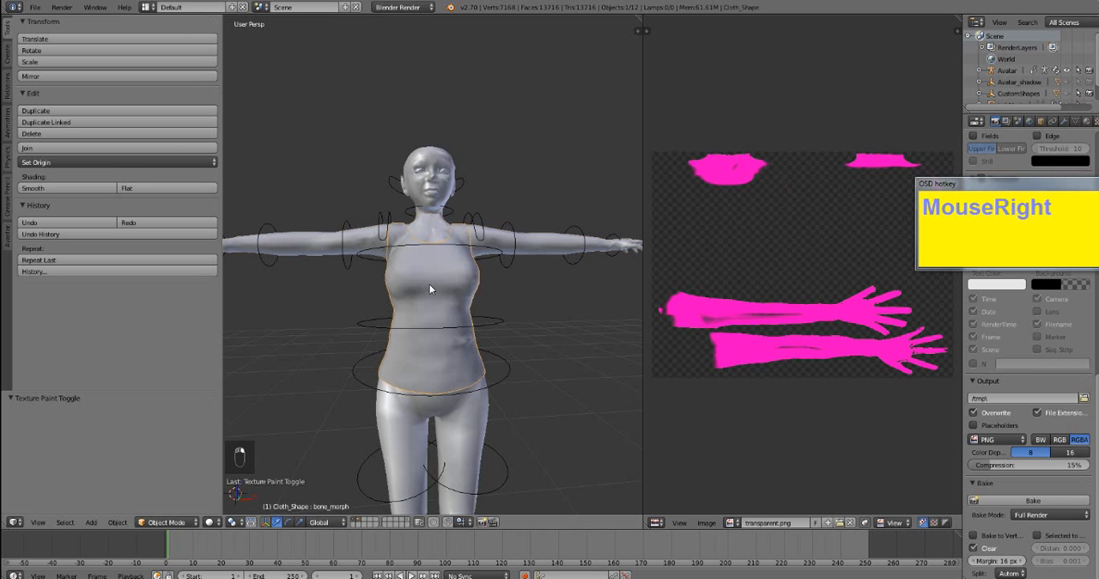
pyautogui.click(33, 8)
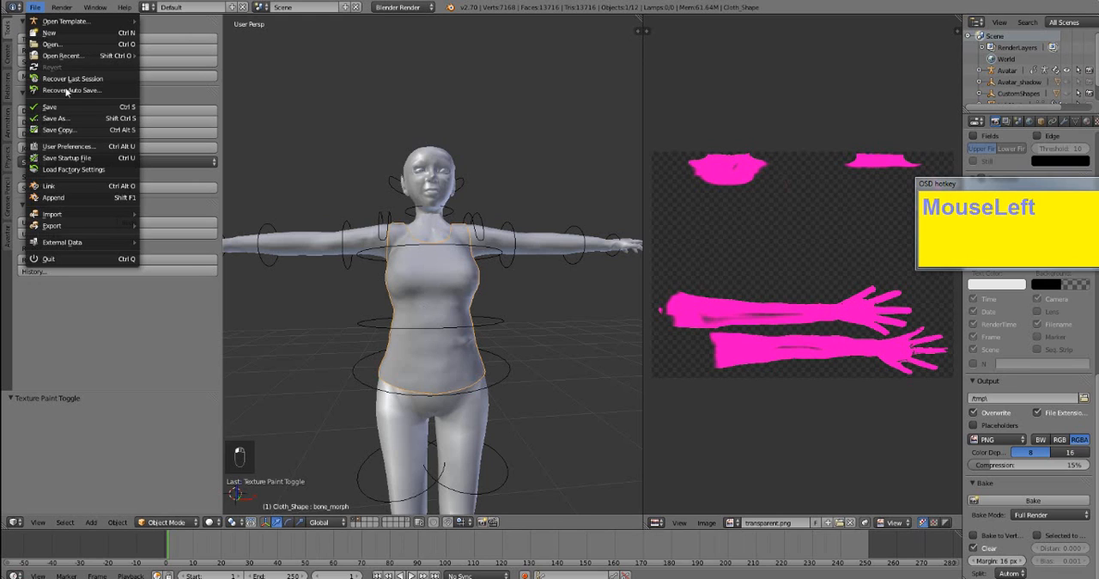
pyautogui.moveTo(107, 228)
pyautogui.click(220, 226)
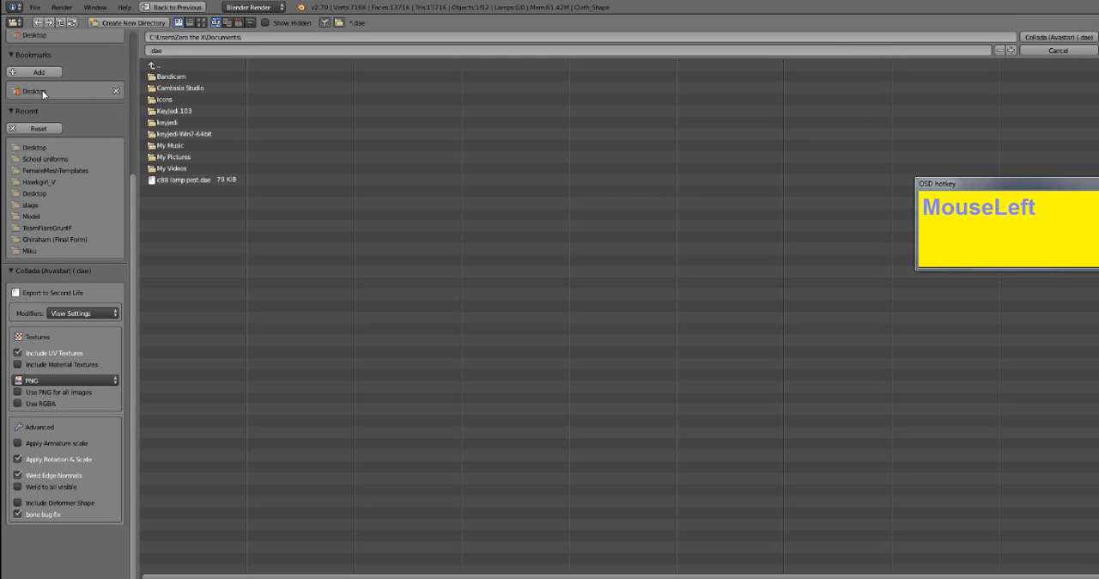
pyautogui.click(36, 147)
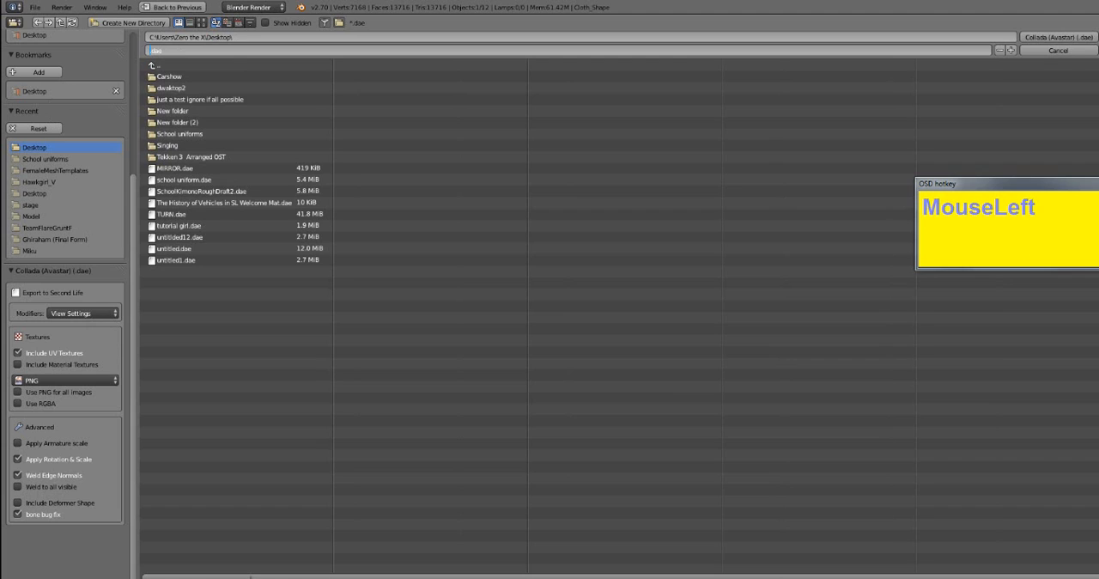
pyautogui.write('tutr')
pyautogui.press('BackSpace')
pyautogui.write('orial')
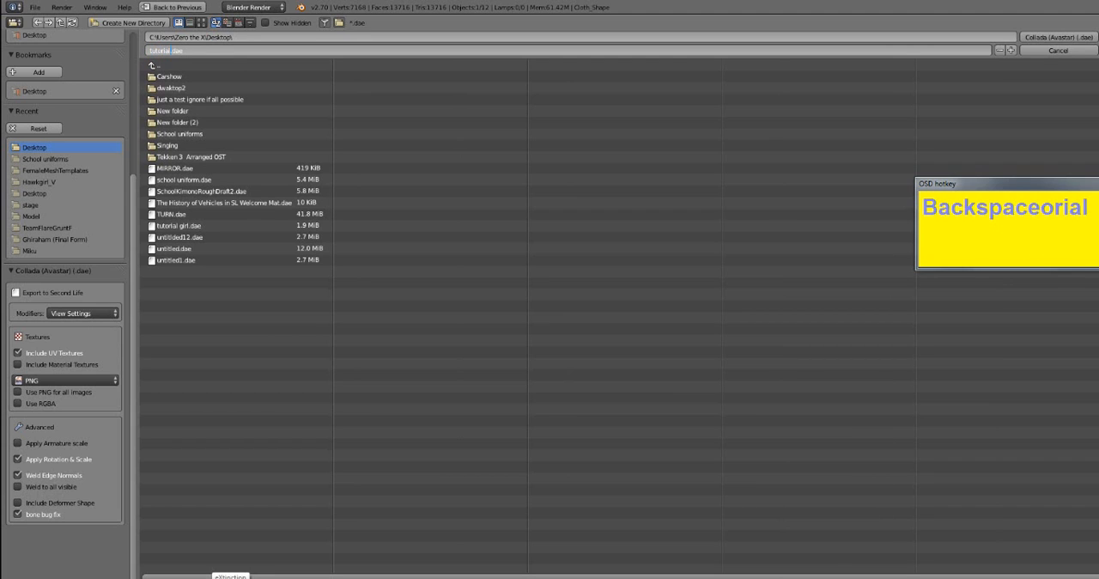
pyautogui.write('top')
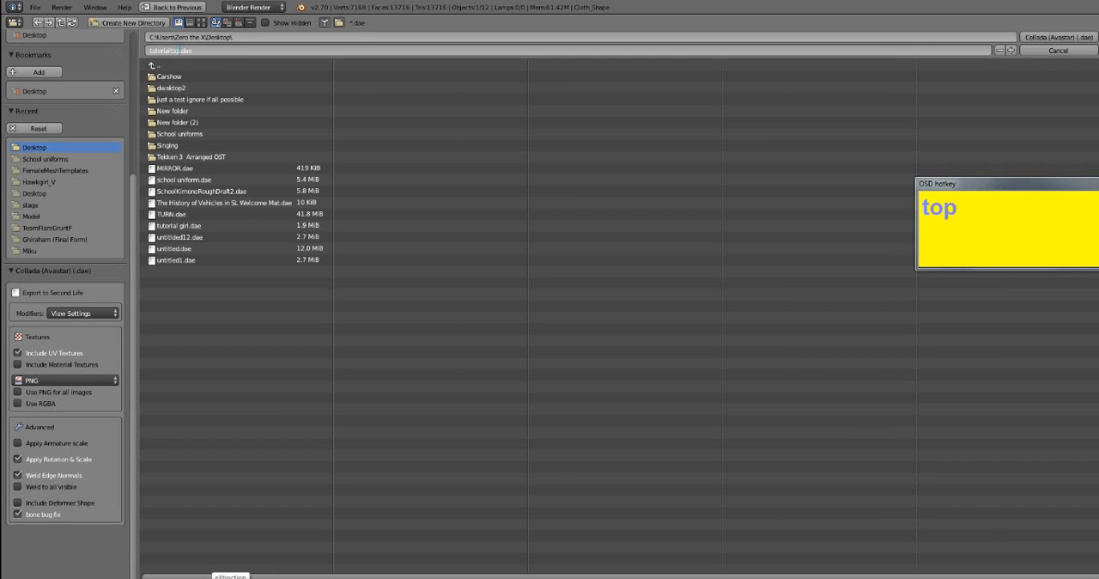
pyautogui.press('Return')
pyautogui.click(1079, 36)
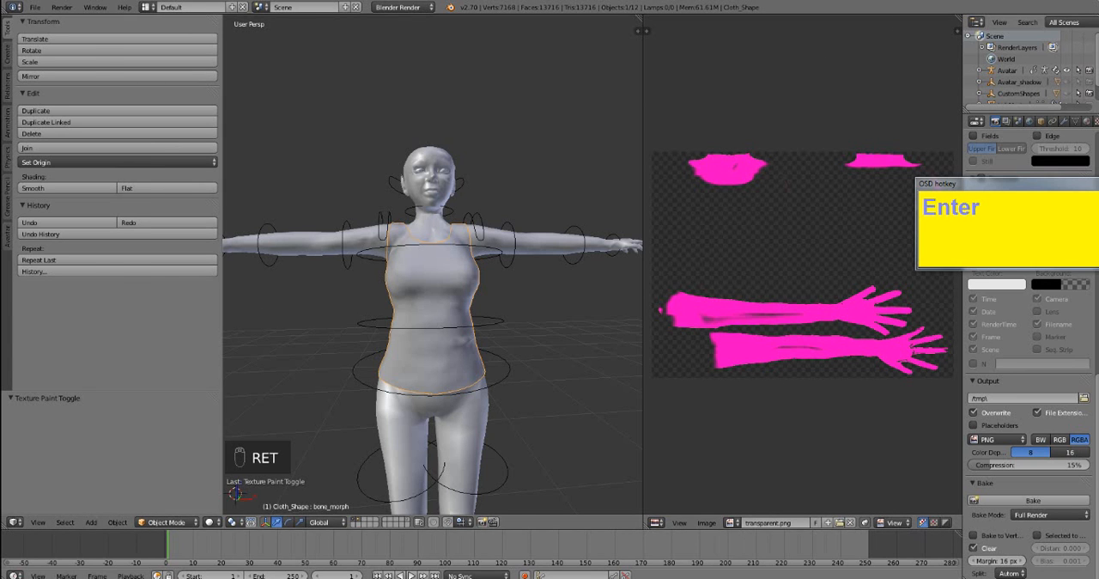
# - Switch to Singularity and load tutorialtop.dae from the Desktop into the mesh uploader as the high level of detail
pyautogui.click(371, 73)
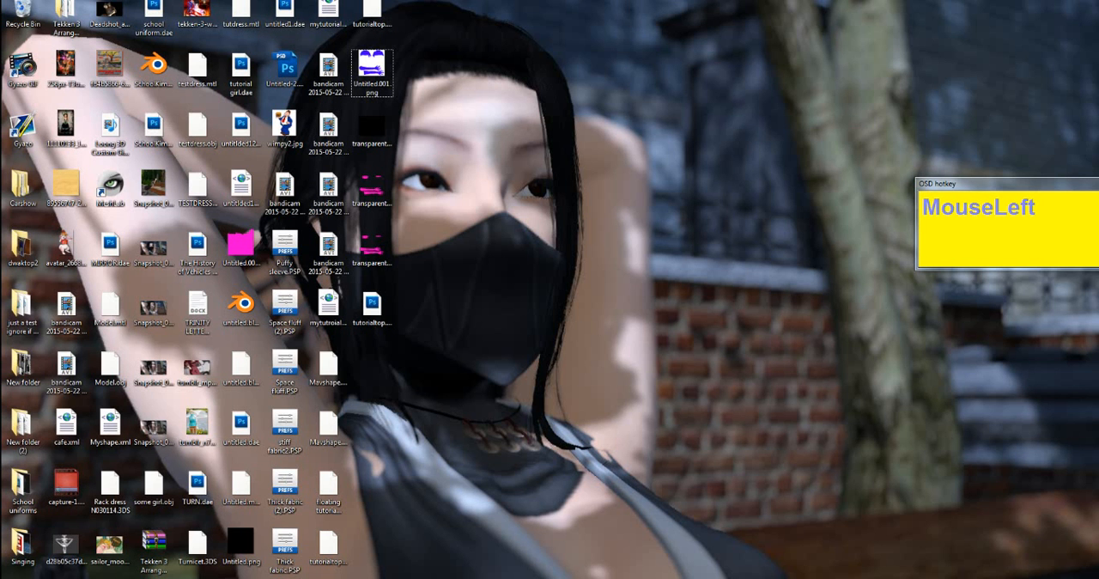
pyautogui.hotkey('alt', 'Tab')
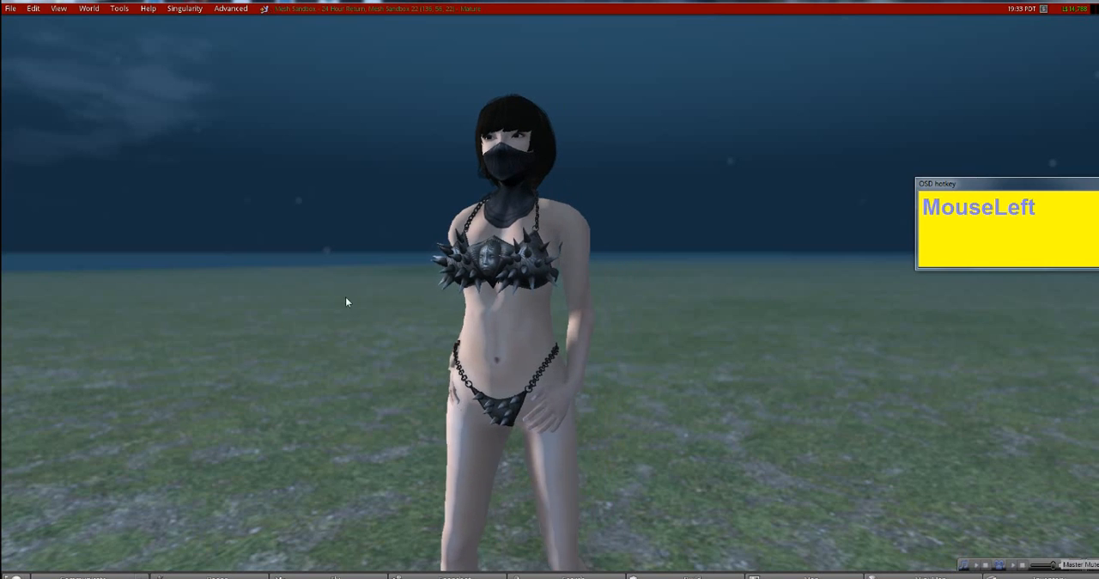
pyautogui.click(10, 9)
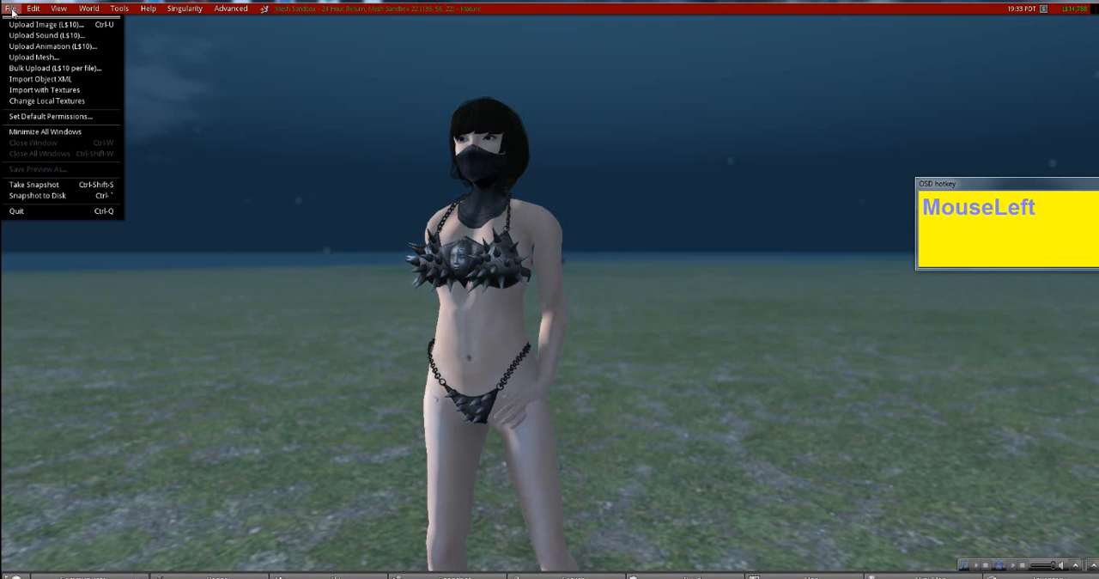
pyautogui.click(41, 58)
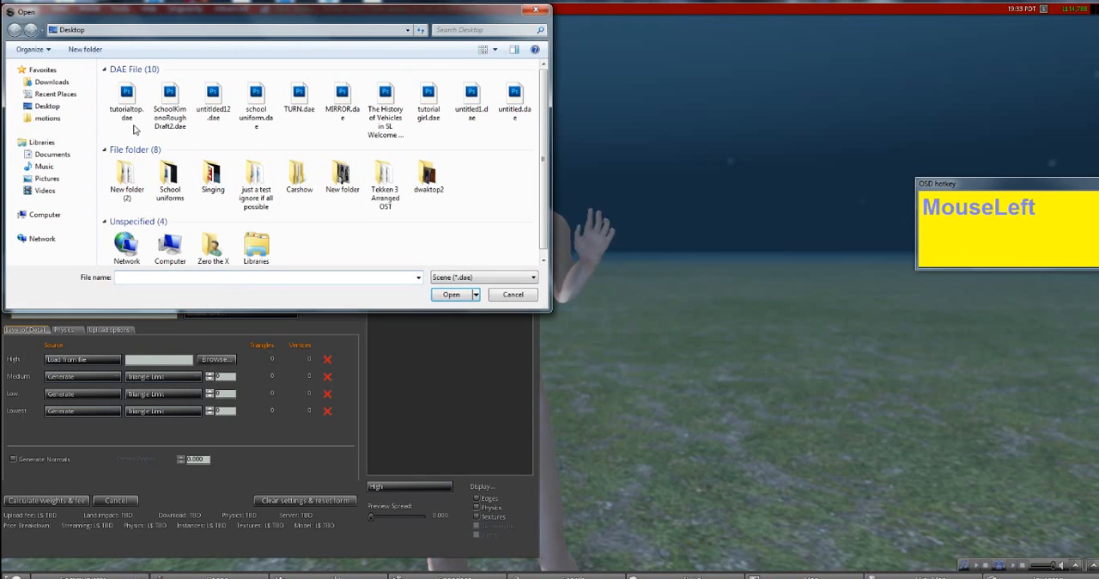
pyautogui.click(129, 104)
pyautogui.doubleClick(132, 113)
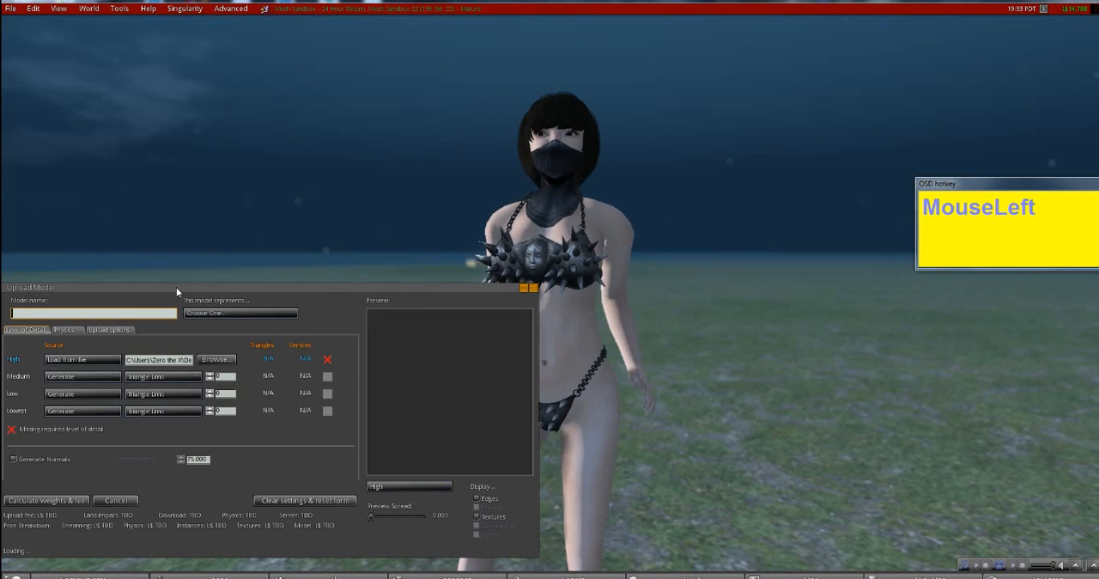
pyautogui.moveTo(176, 289); pyautogui.dragTo(244, 121)
pyautogui.moveTo(523, 226); pyautogui.dragTo(547, 193)
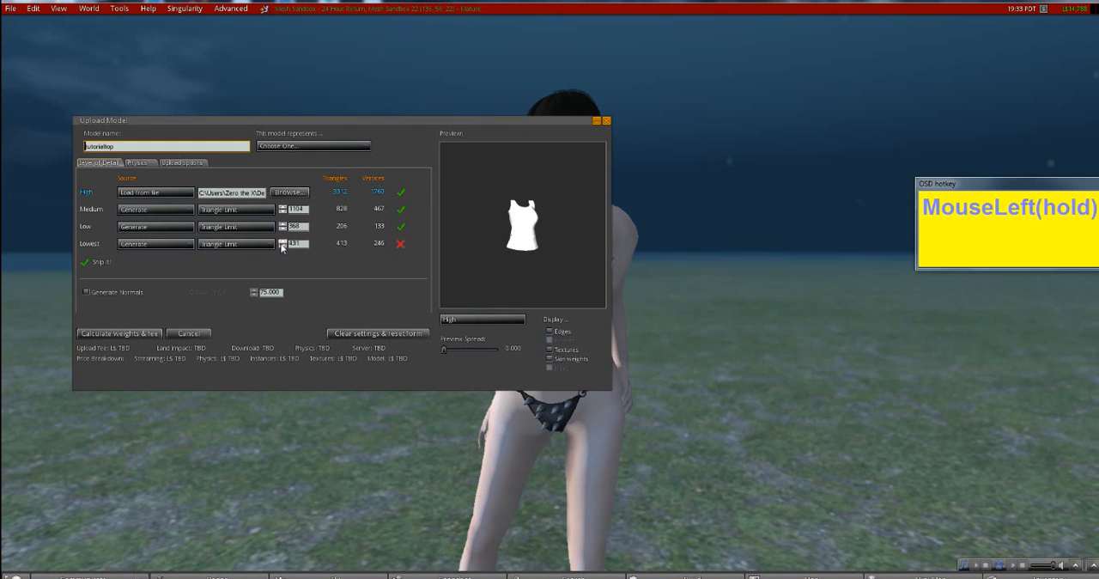
# - Set the triangle limits of the Lowest and Low levels of detail to 0
pyautogui.moveTo(282, 247); pyautogui.dragTo(3, 235)
pyautogui.write('0')
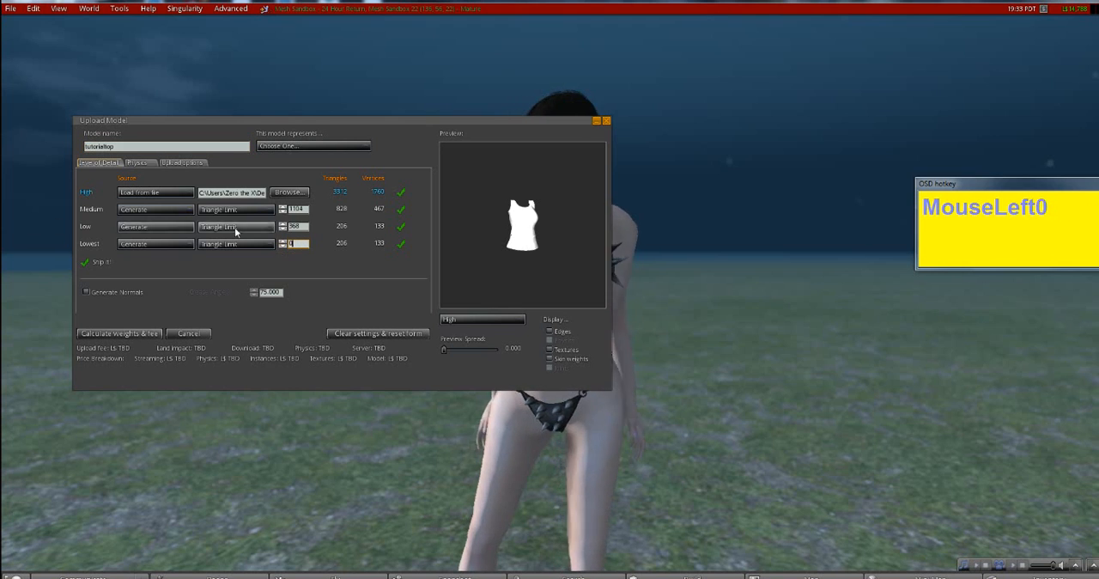
pyautogui.moveTo(301, 227); pyautogui.dragTo(245, 225)
pyautogui.write('0')
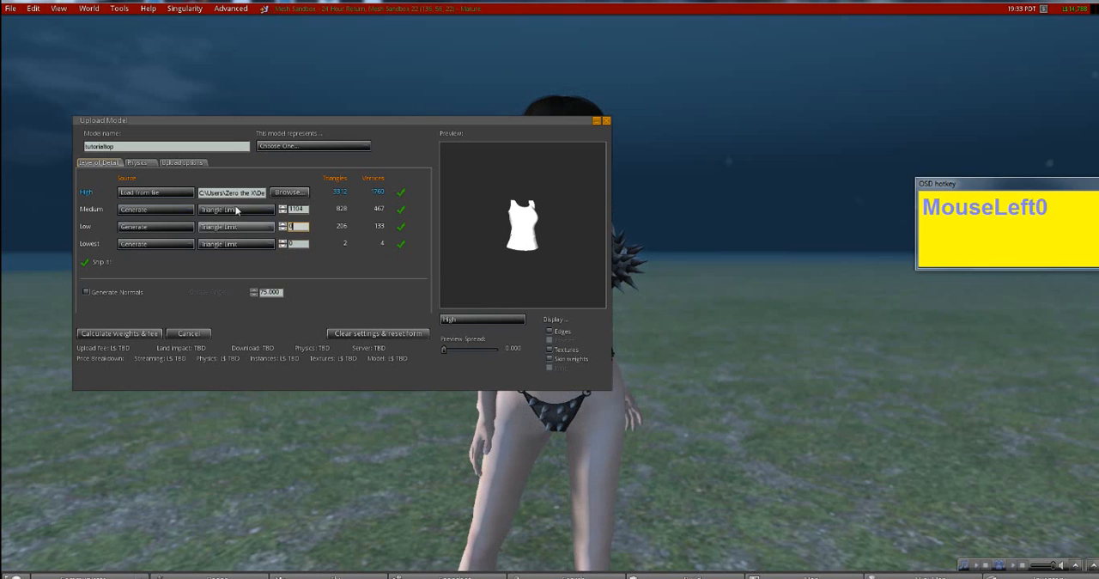
# - Include skin weight, calculate the model's weights and fee, and upload the tutorialtop mesh
pyautogui.click(197, 164)
pyautogui.click(139, 233)
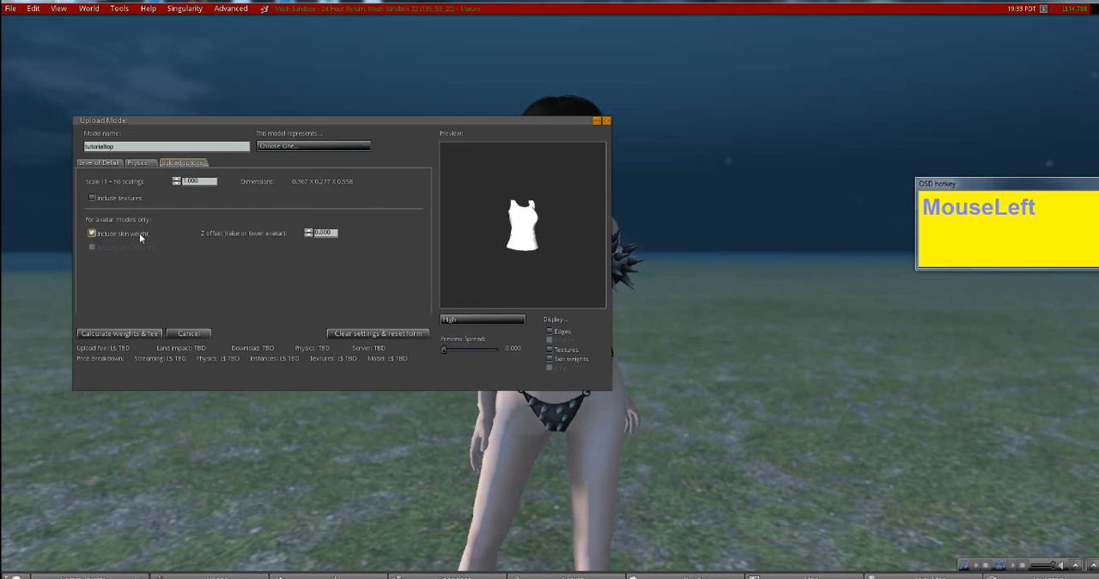
pyautogui.click(117, 334)
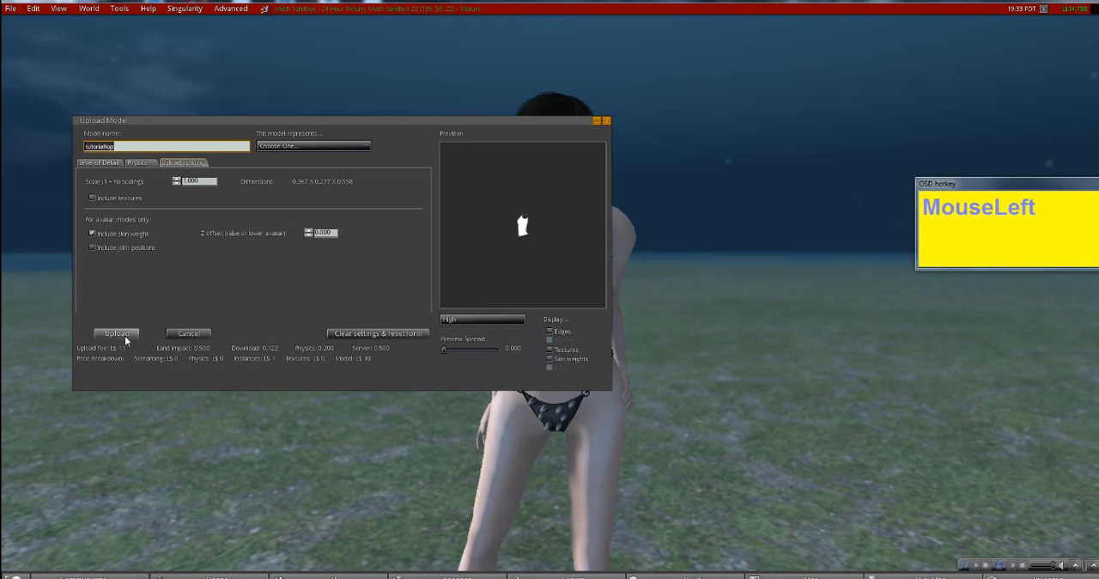
pyautogui.click(114, 334)
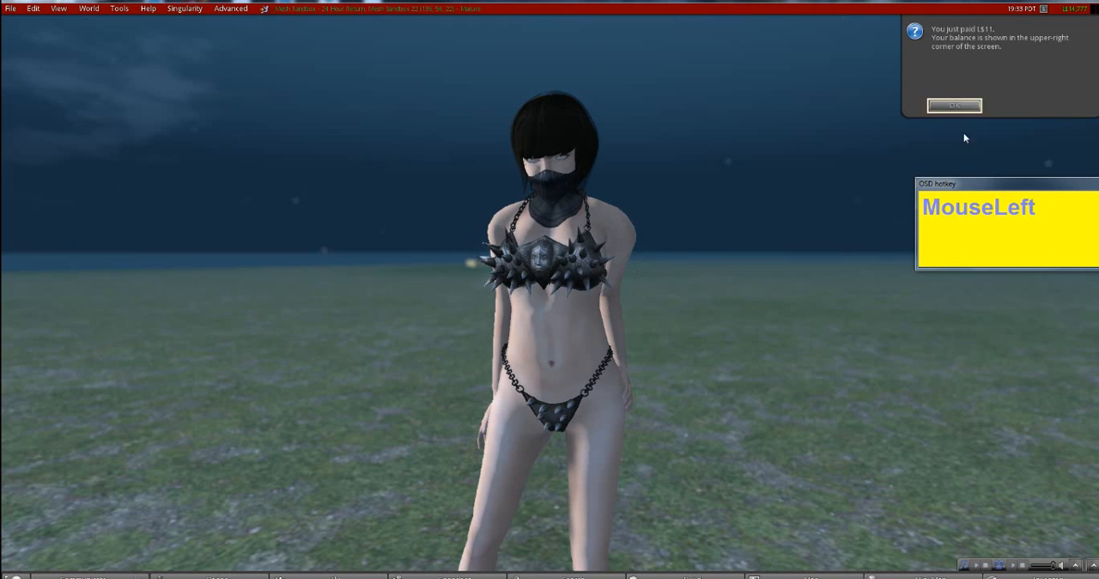
pyautogui.click(955, 106)
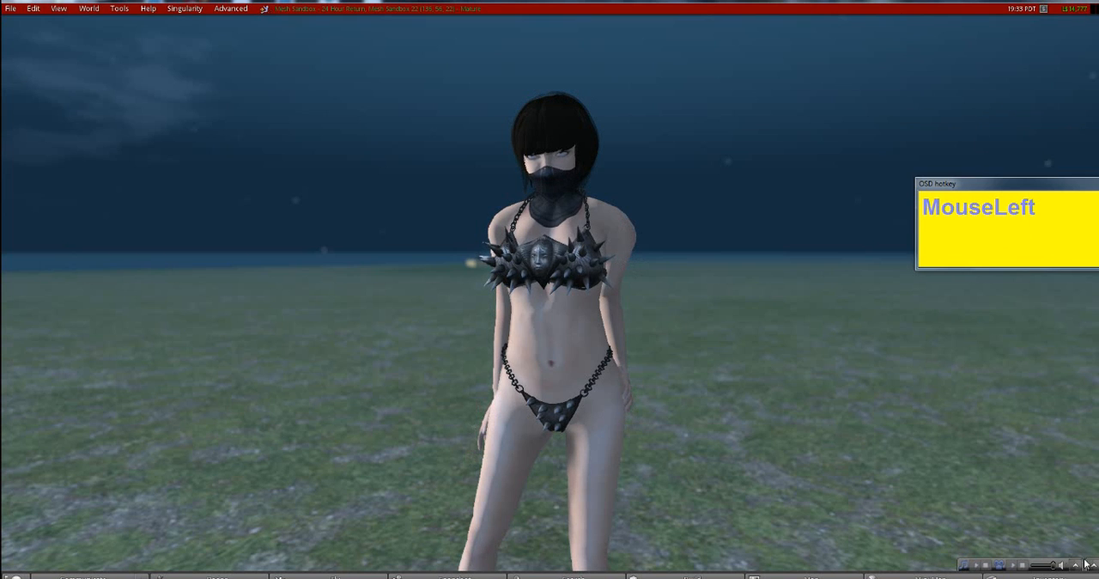
# - Find tutorialtop in the Objects folder of the recent inventory items and wear it on the avatar
pyautogui.click(1056, 575)
pyautogui.click(909, 109)
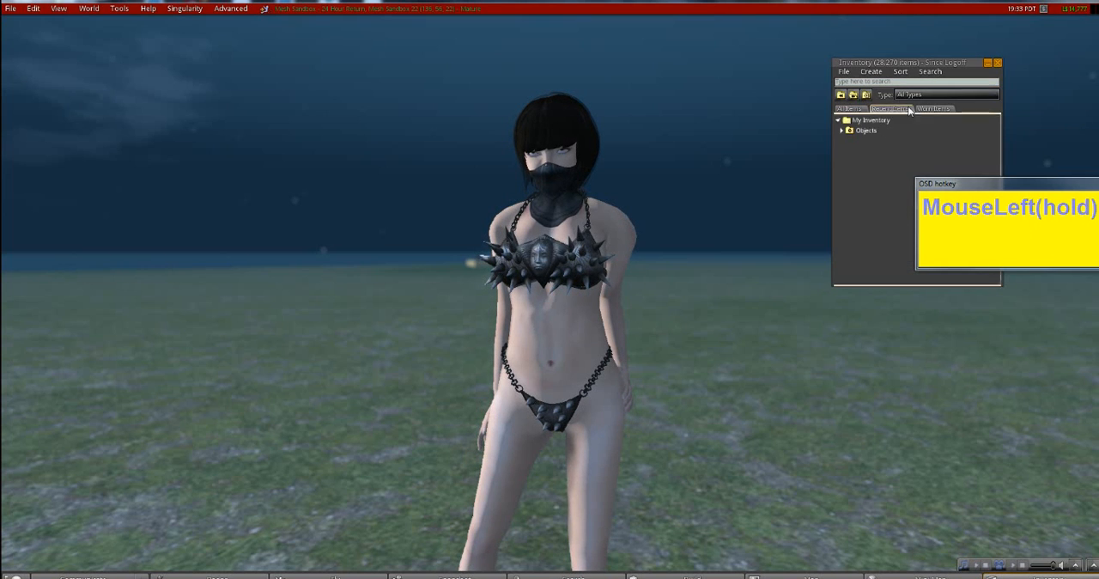
pyautogui.click(846, 141)
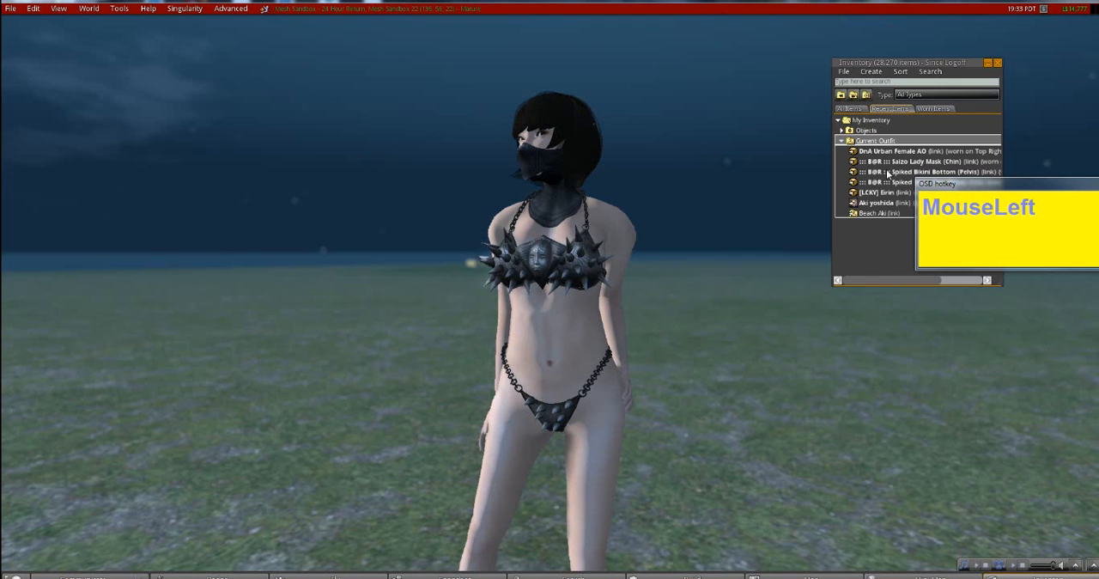
pyautogui.click(841, 139)
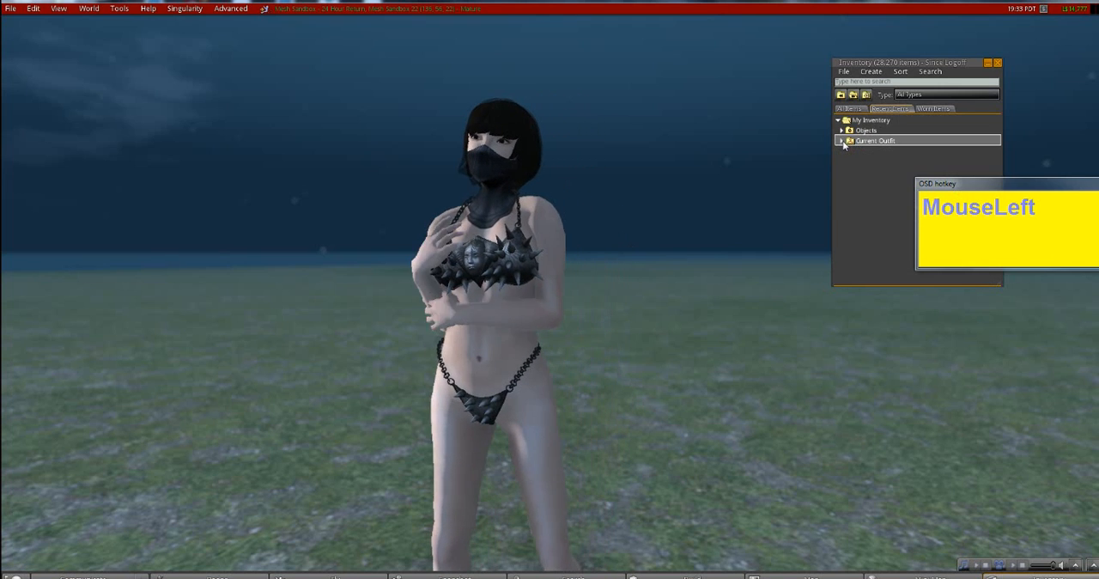
pyautogui.click(841, 132)
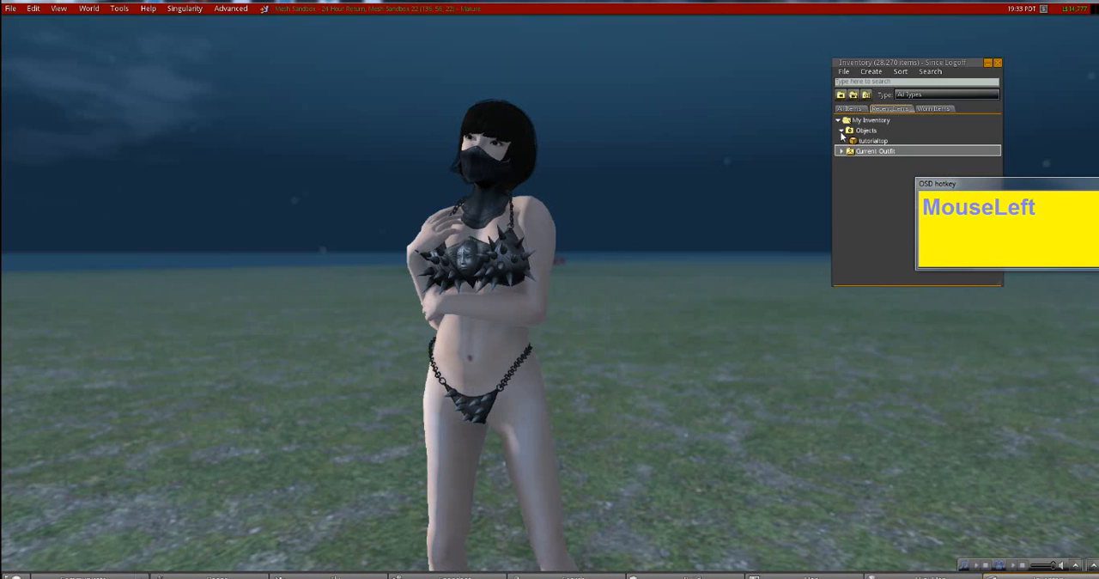
pyautogui.click(807, 152)
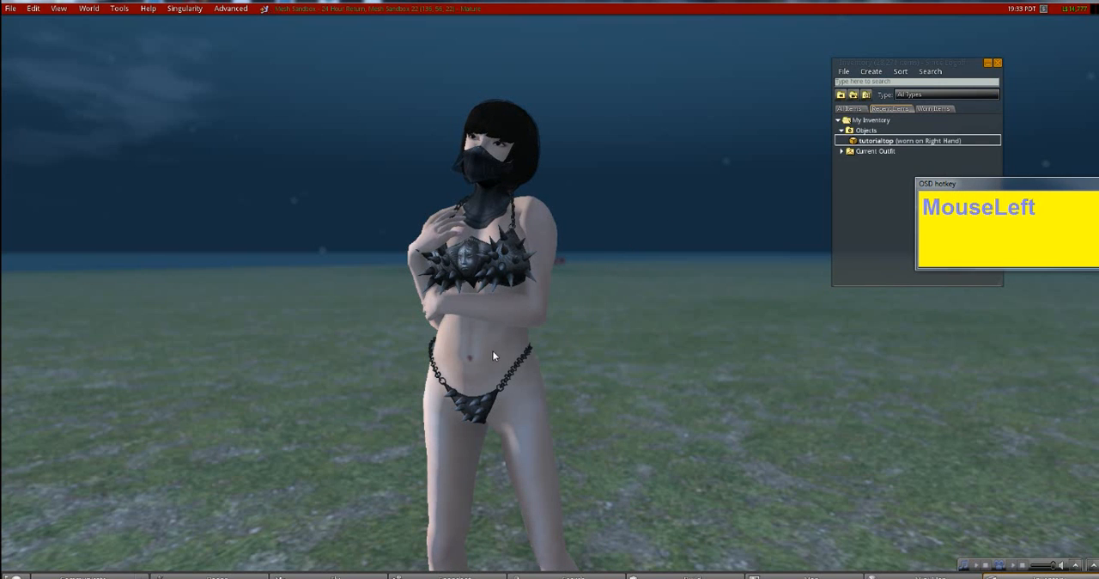
# - Detach the spiked bikini top from the avatar
pyautogui.rightClick(498, 260)
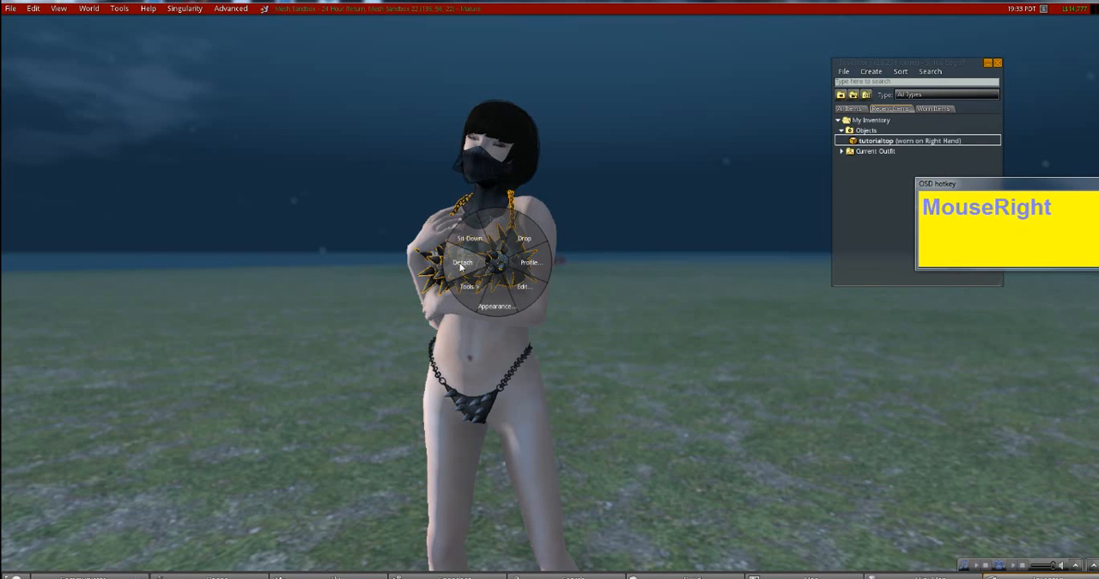
pyautogui.click(463, 262)
pyautogui.keyDown('alt'); pyautogui.moveTo(486, 270); pyautogui.dragTo(563, 304); pyautogui.keyUp('alt')
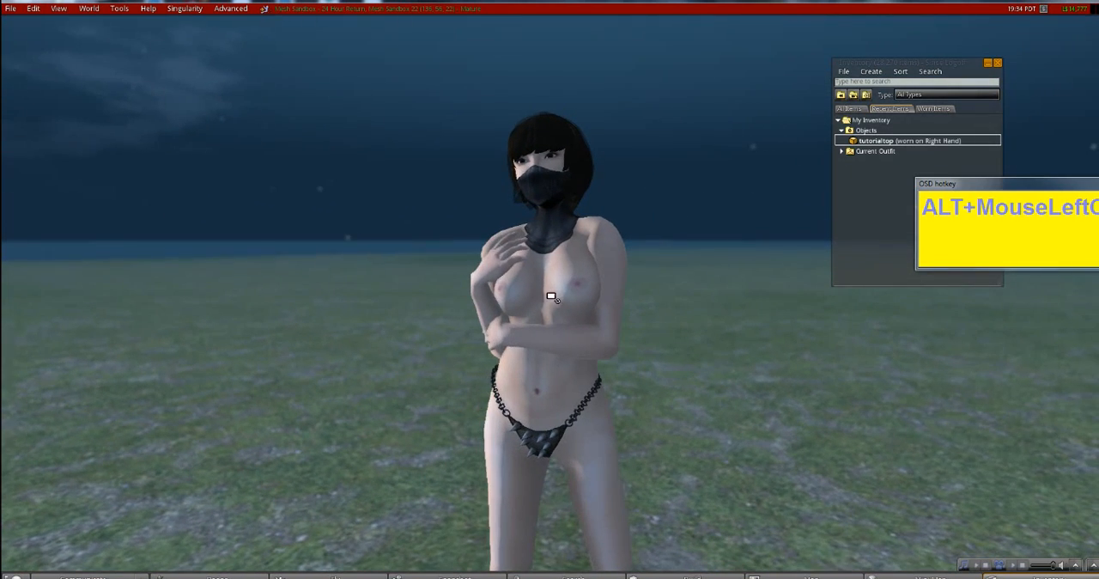
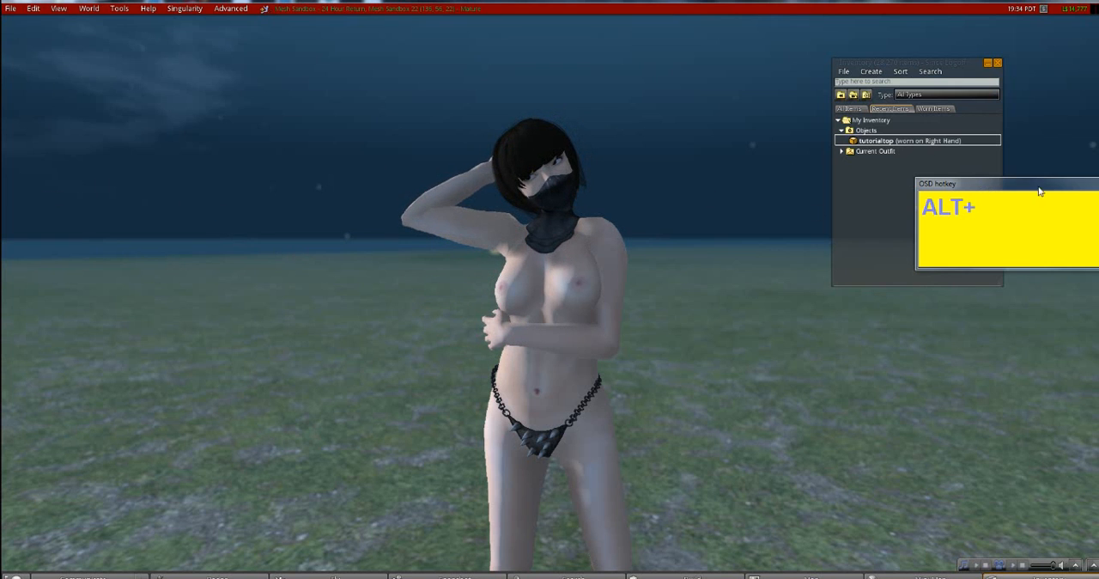
# - Walk the avatar forward and examine the fit of the worn tutorialtop from the front and side
pyautogui.moveTo(1022, 185); pyautogui.dragTo(551, 255)
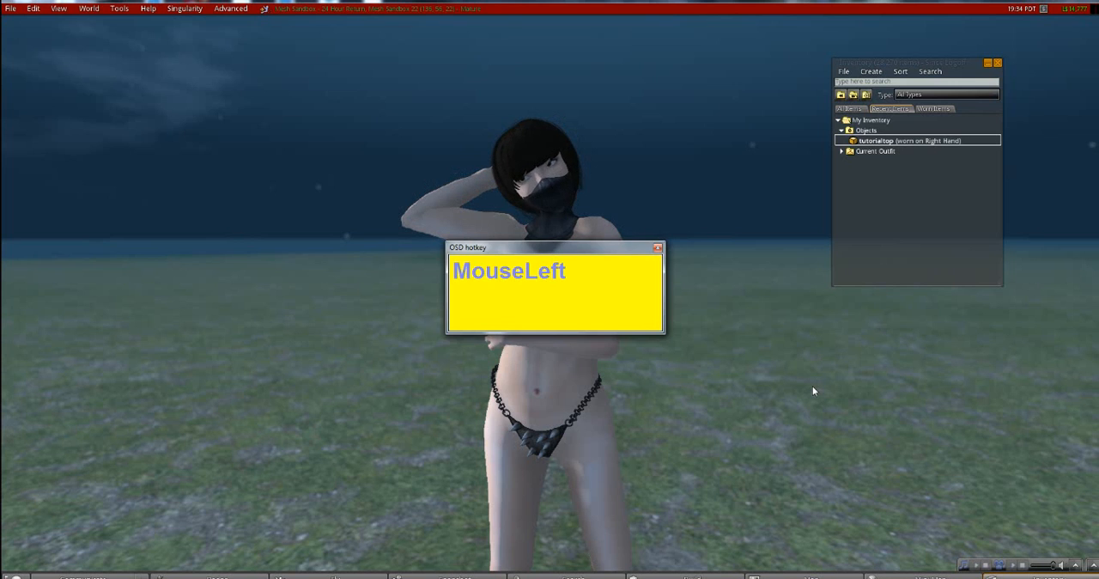
pyautogui.click(711, 402)
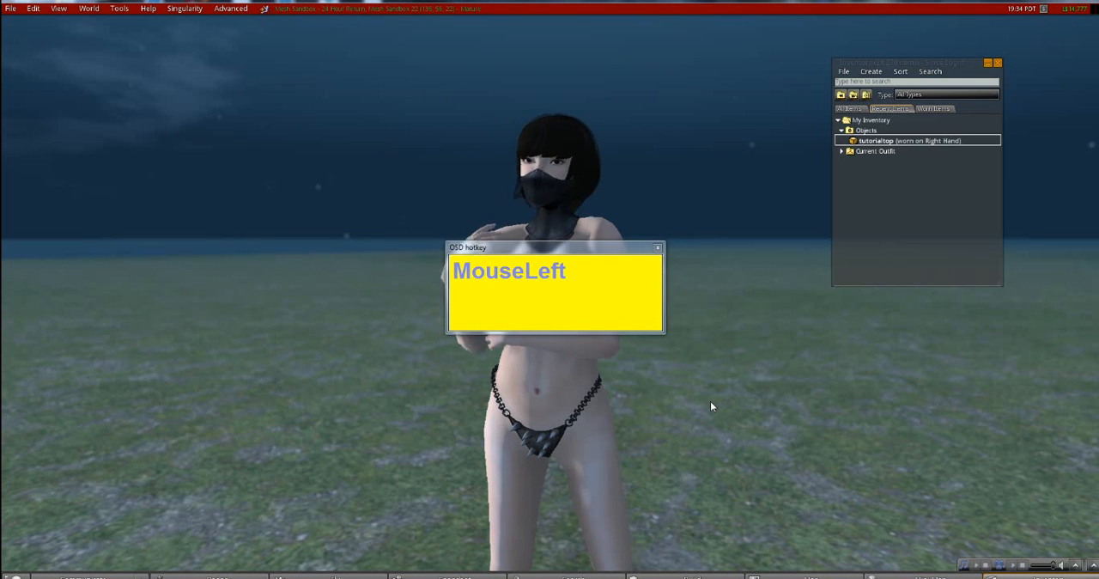
pyautogui.press('Up')
pyautogui.press('Up')
pyautogui.press('Up')
pyautogui.press('Up')
pyautogui.press('Up')
pyautogui.press('Up')
pyautogui.press('Up')
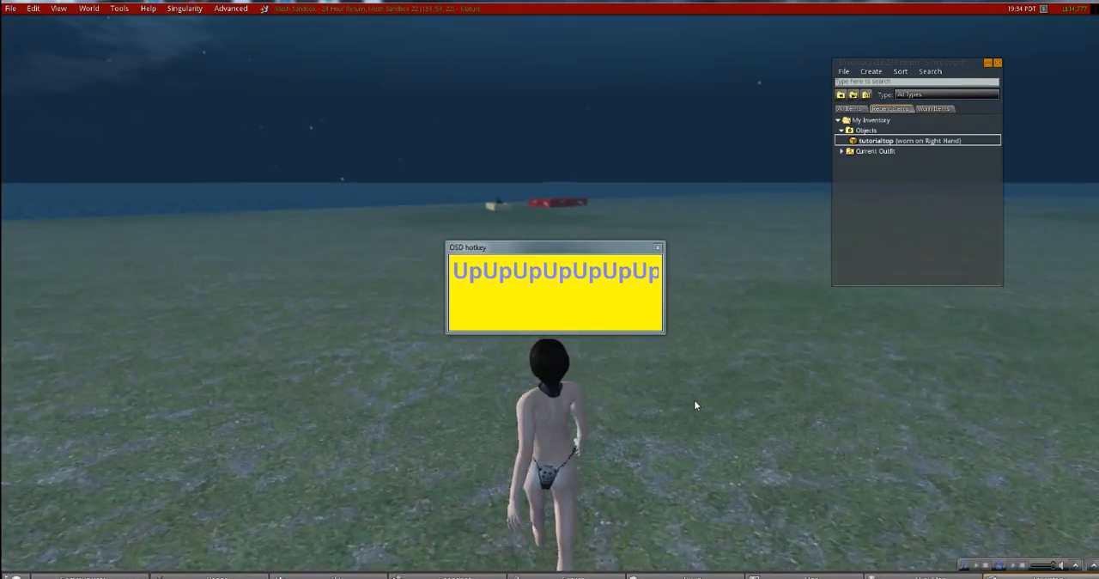
pyautogui.press('Up')
pyautogui.press('Up')
pyautogui.press('Up')
pyautogui.press('Up')
pyautogui.press('Up')
pyautogui.press('Up')
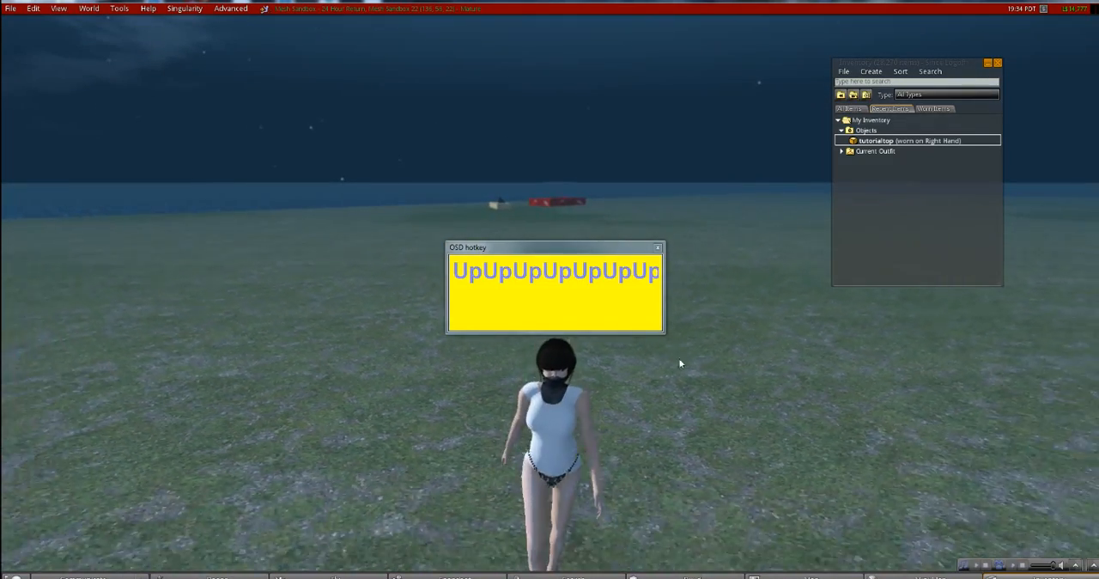
pyautogui.click(658, 247)
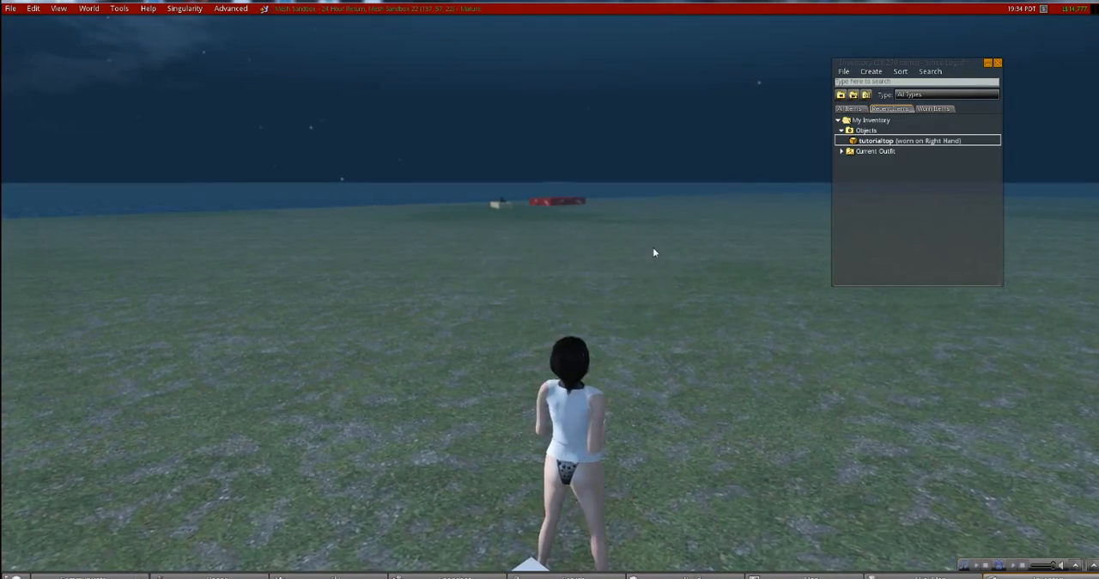
pyautogui.keyDown('alt'); pyautogui.moveTo(600, 422); pyautogui.dragTo(352, 284); pyautogui.keyUp('alt')
pyautogui.keyDown('alt'); pyautogui.moveTo(515, 232); pyautogui.dragTo(538, 300); pyautogui.keyUp('alt')
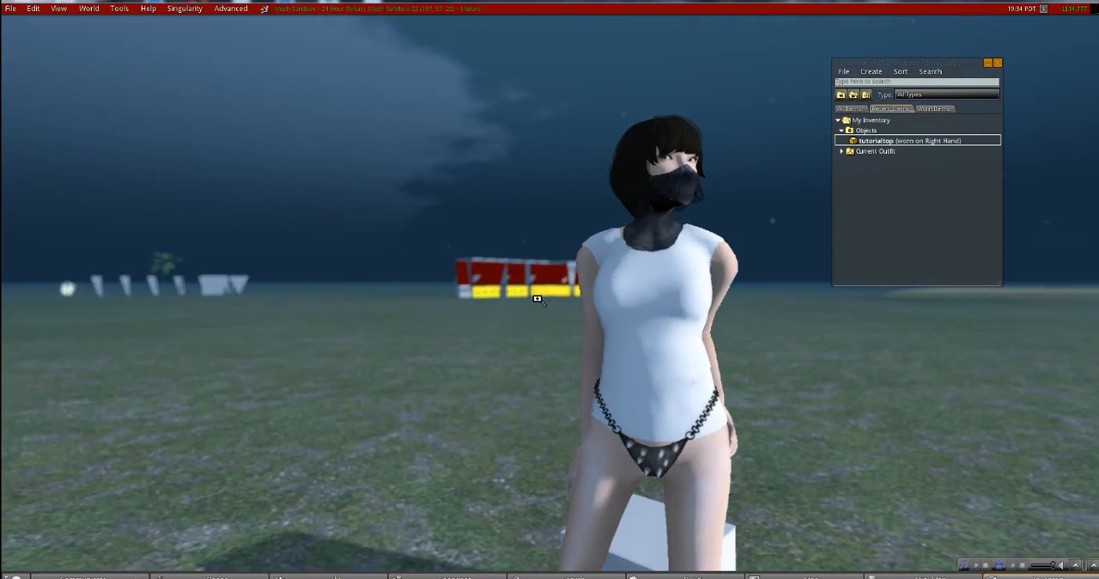
pyautogui.keyDown('alt'); pyautogui.moveTo(691, 359); pyautogui.dragTo(550, 295); pyautogui.keyUp('alt')
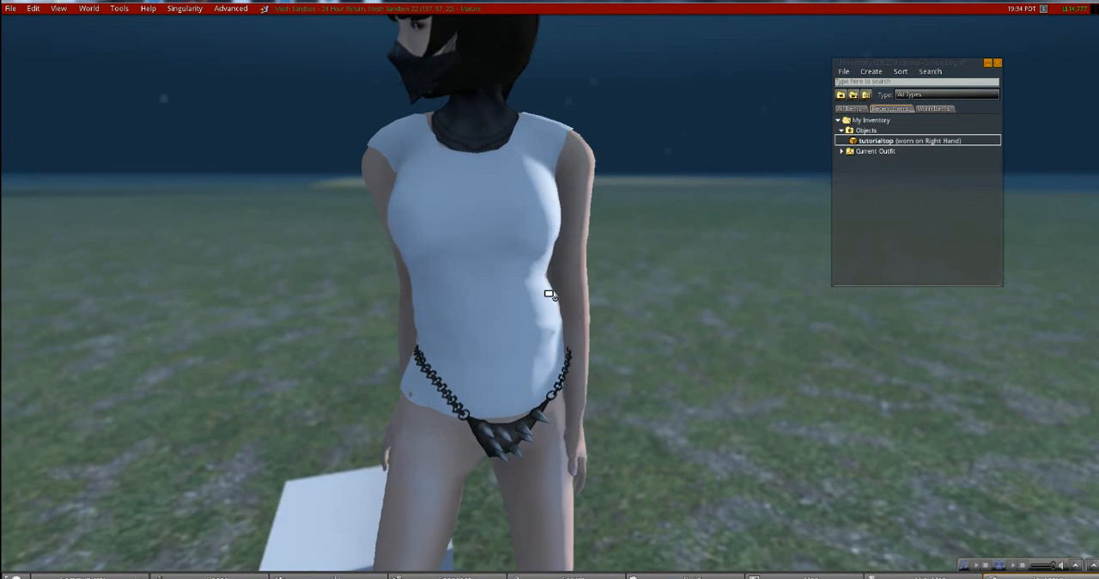
# - Upload the image transparent2a.png as a texture for L$10
pyautogui.click(11, 10)
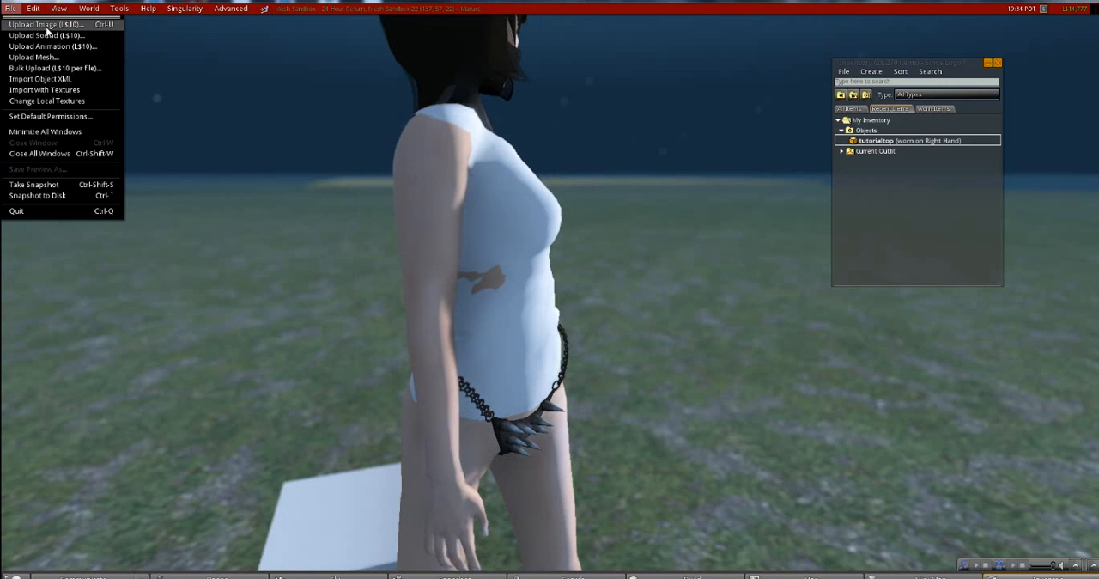
pyautogui.click(47, 26)
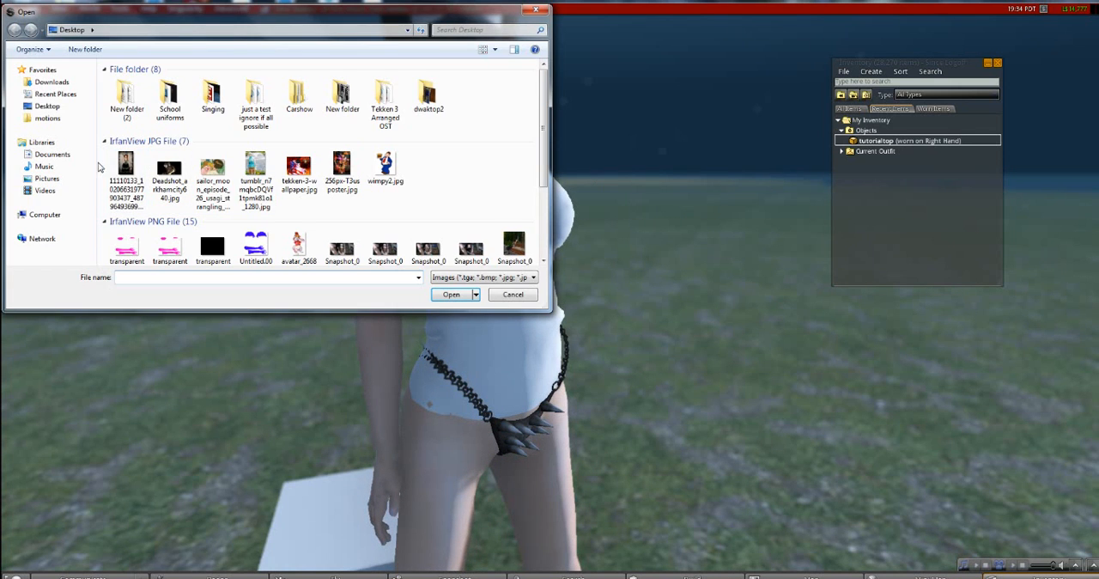
pyautogui.doubleClick(126, 250)
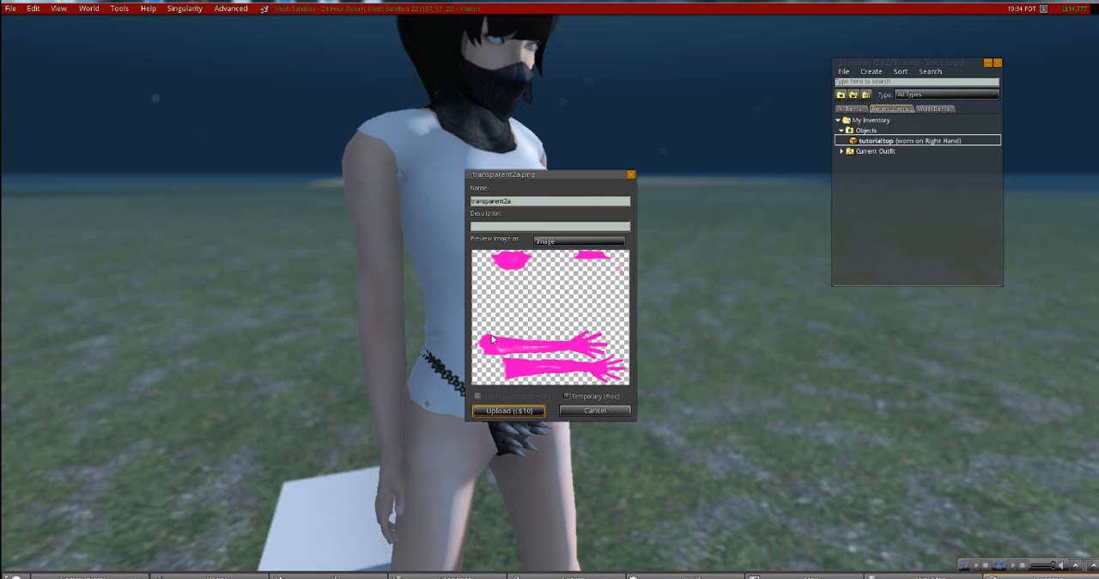
# - Open the avatar's appearance editor and create a New Alpha clothing item in the inventory
pyautogui.rightClick(500, 200)
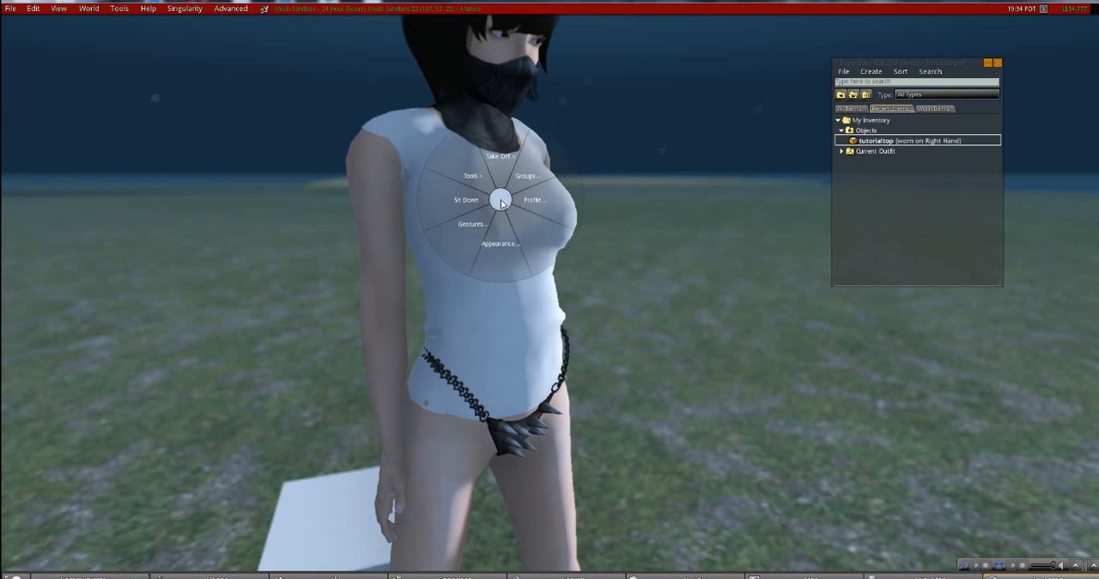
pyautogui.click(504, 243)
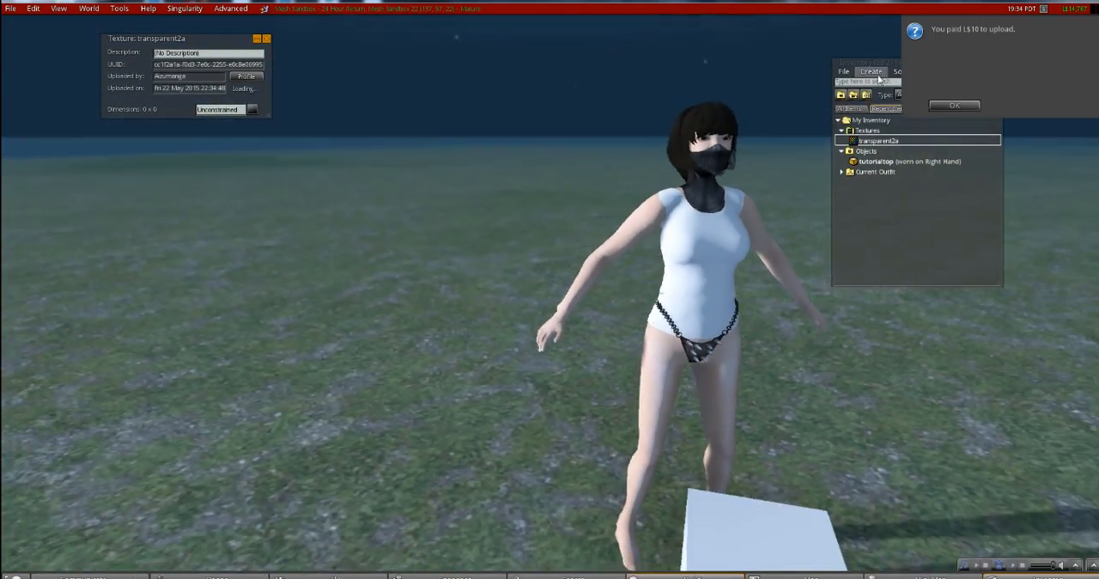
pyautogui.click(874, 73)
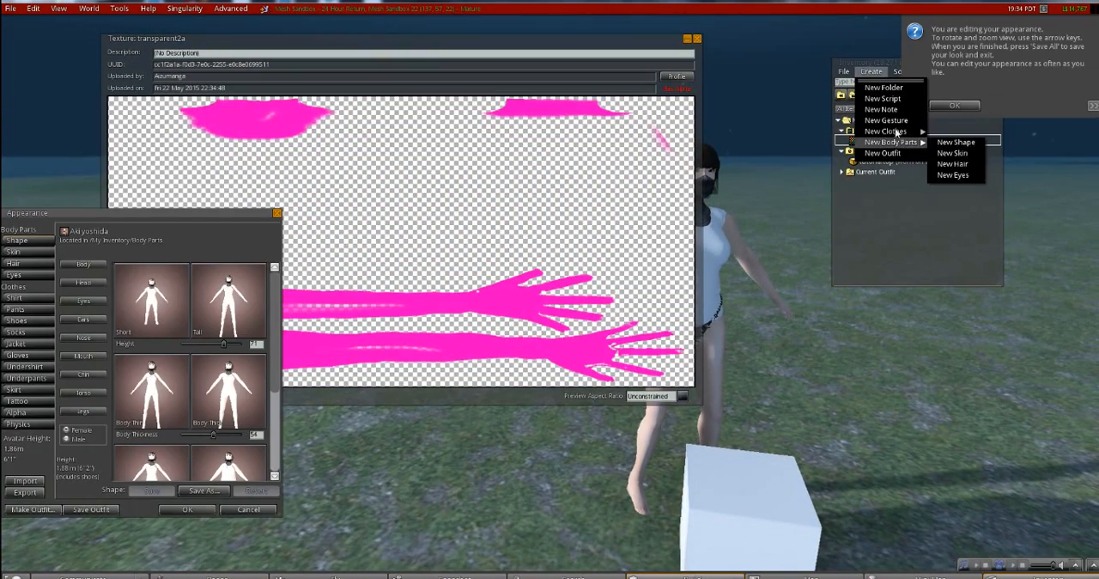
pyautogui.moveTo(898, 132)
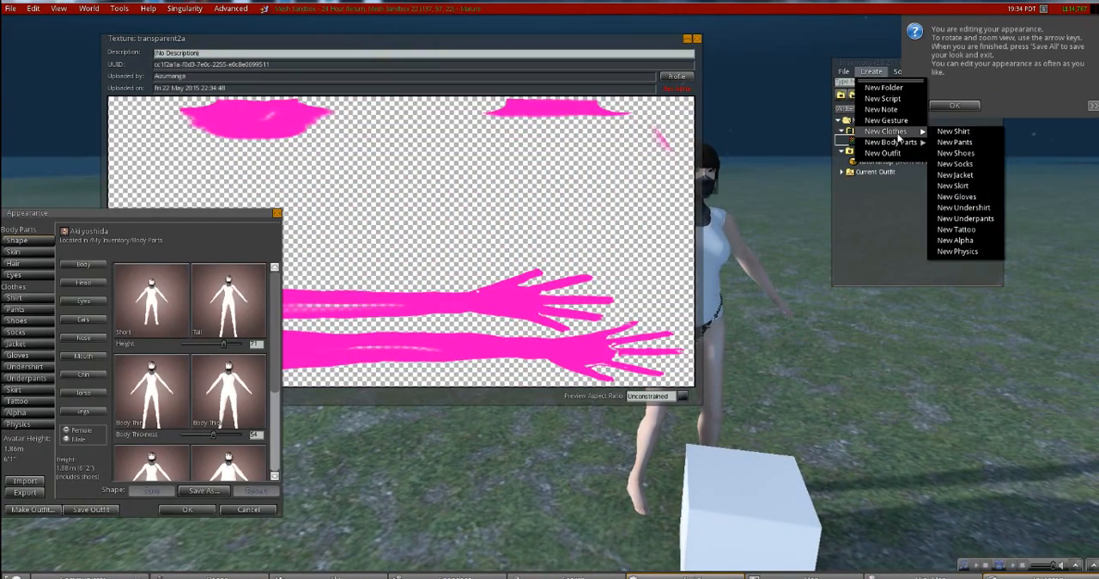
pyautogui.click(960, 241)
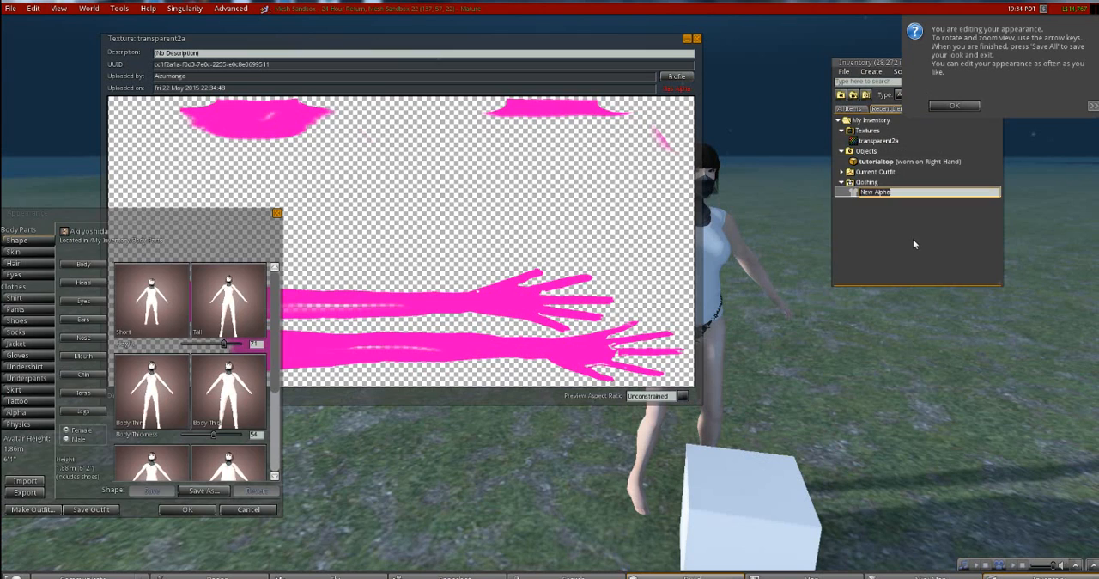
# - Create and wear a new alpha mask from the appearance editor's Alpha section
pyautogui.click(142, 228)
pyautogui.click(19, 414)
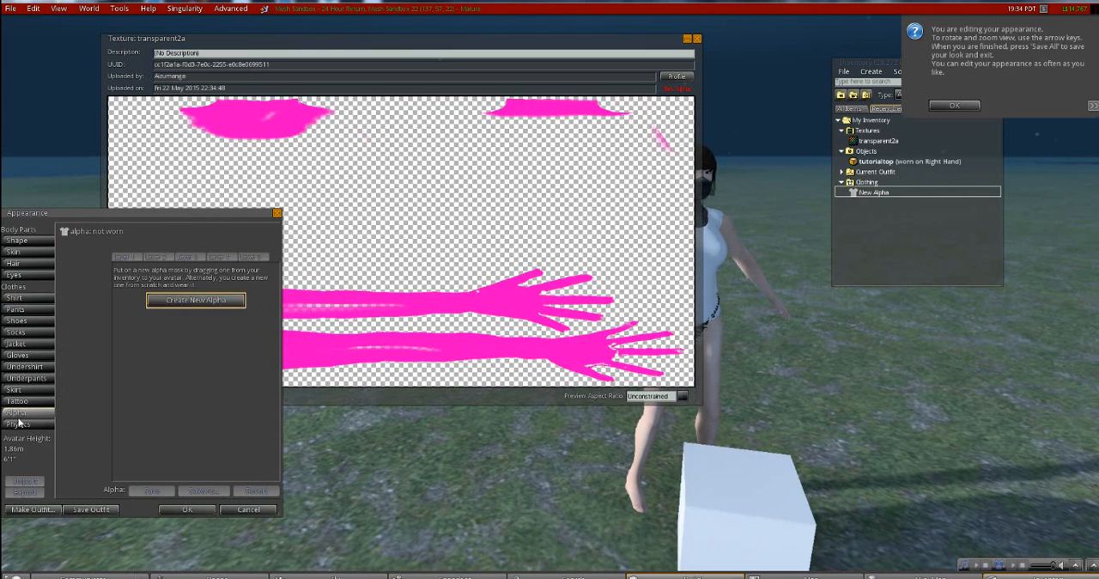
pyautogui.click(199, 299)
pyautogui.click(531, 310)
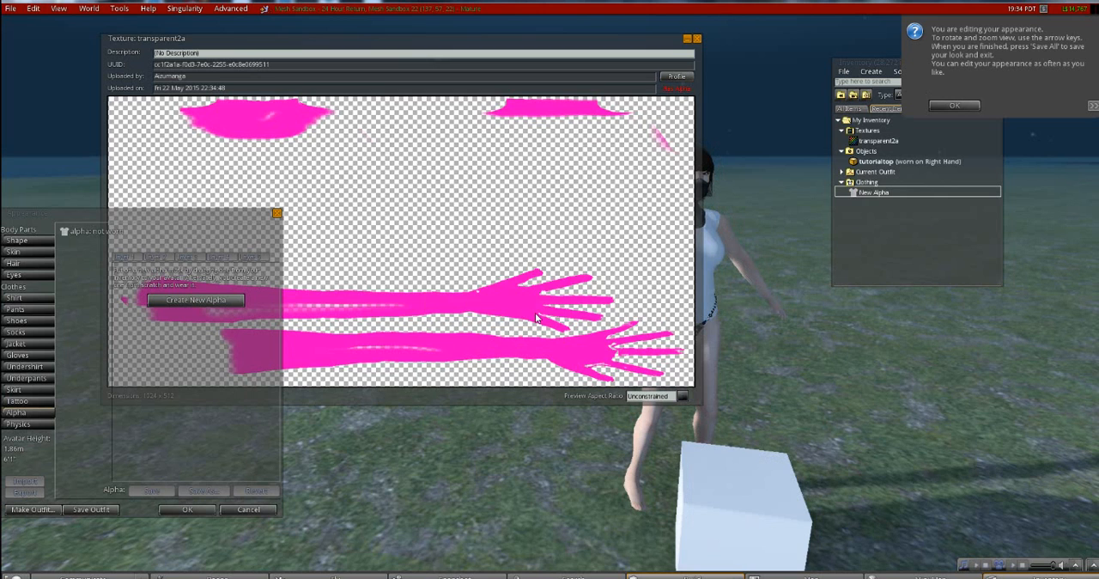
pyautogui.click(499, 253)
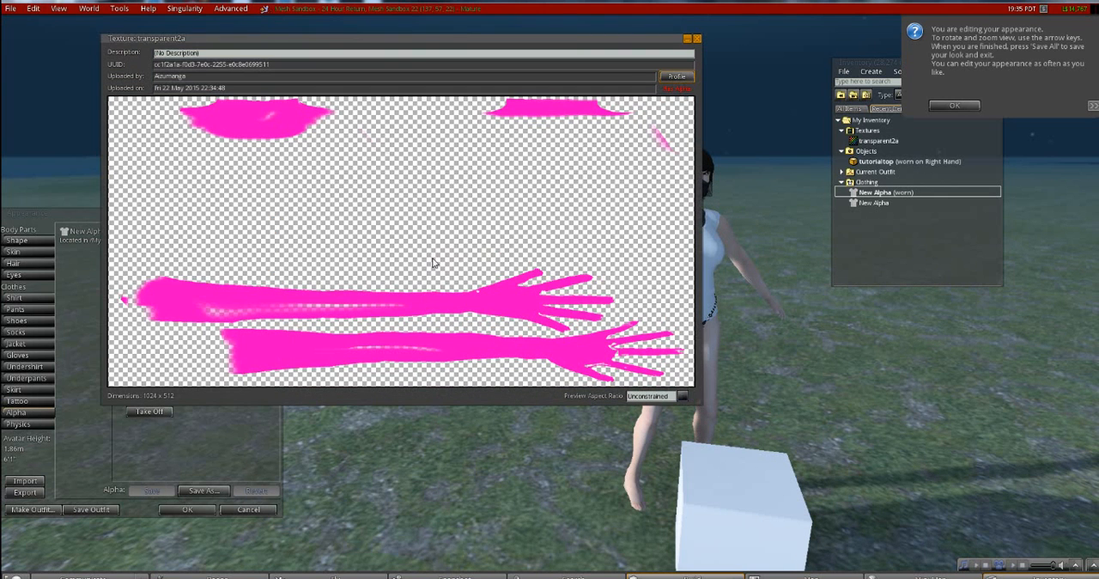
# - Search the textures for transparent, set transparent2a as the Upper Alpha, and accept the appearance changes
pyautogui.moveTo(395, 46); pyautogui.dragTo(667, 114)
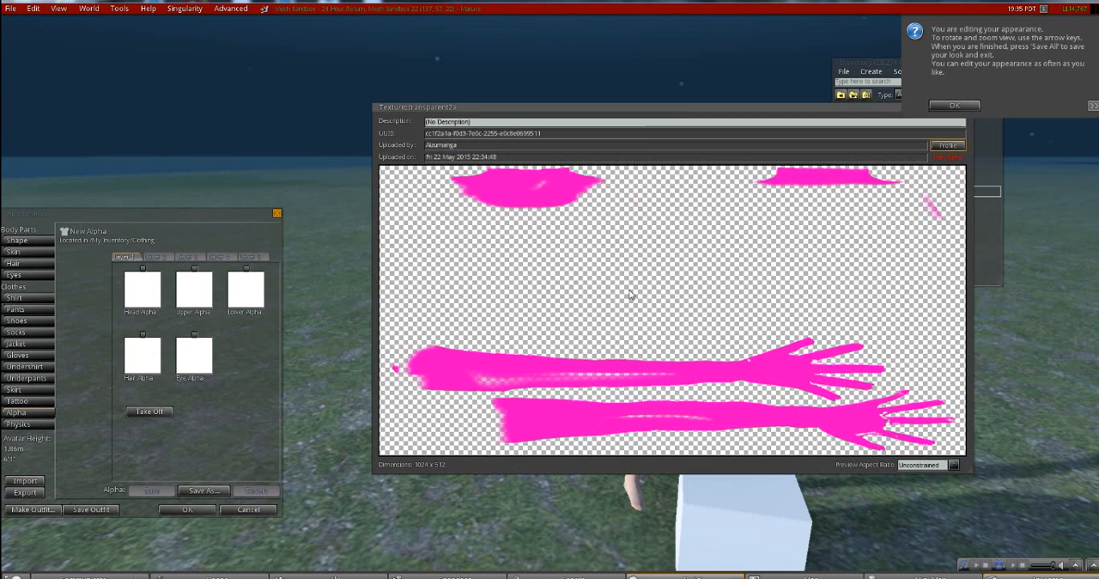
pyautogui.click(196, 296)
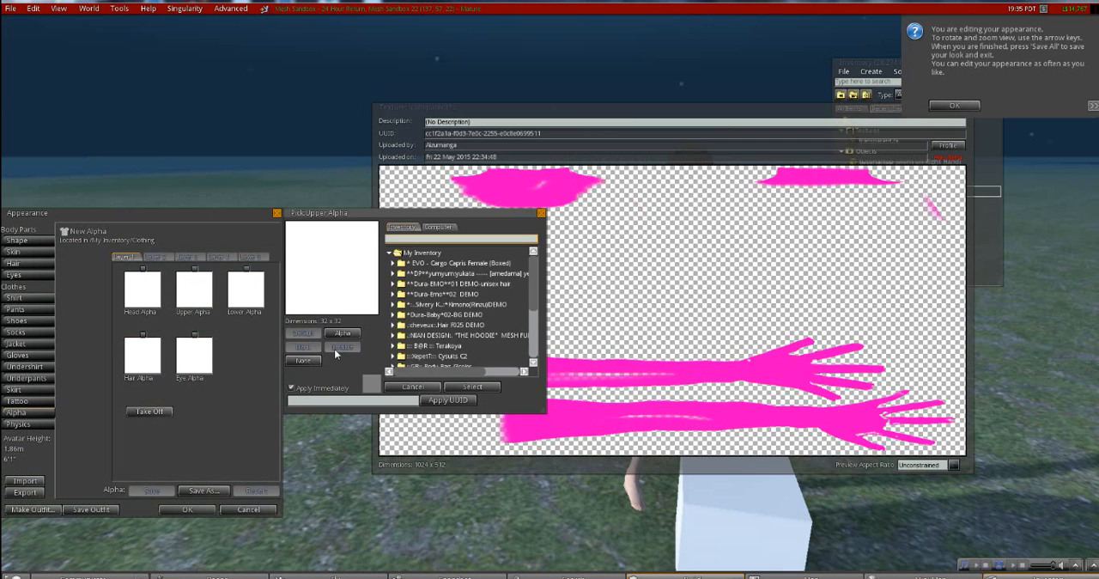
pyautogui.moveTo(728, 339); pyautogui.dragTo(404, 306)
pyautogui.moveTo(336, 272); pyautogui.dragTo(338, 277)
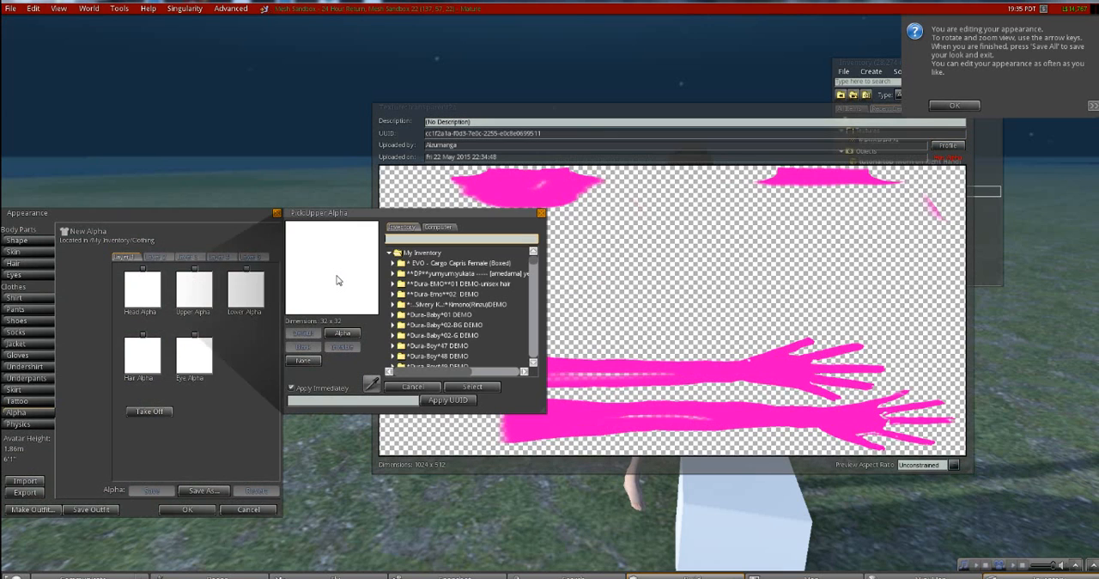
pyautogui.write('t')
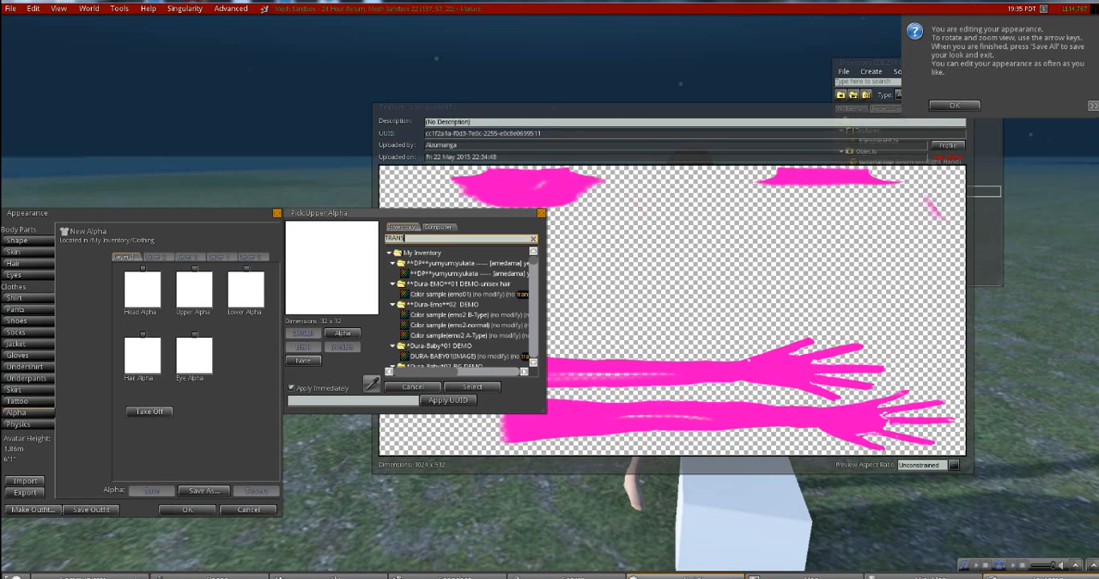
pyautogui.write('ranspa')
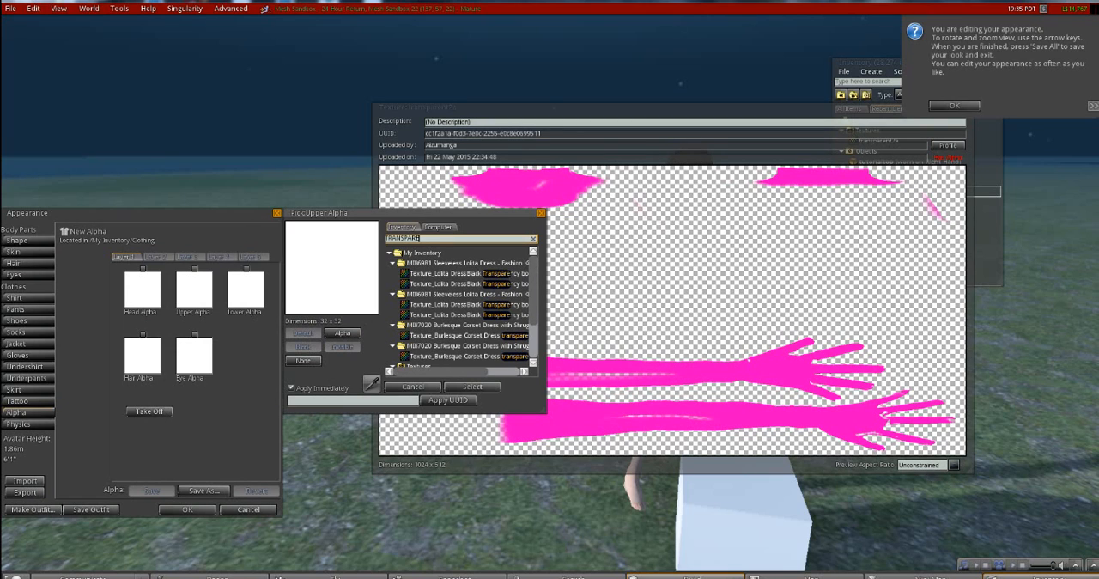
pyautogui.write('rent')
pyautogui.click(424, 315)
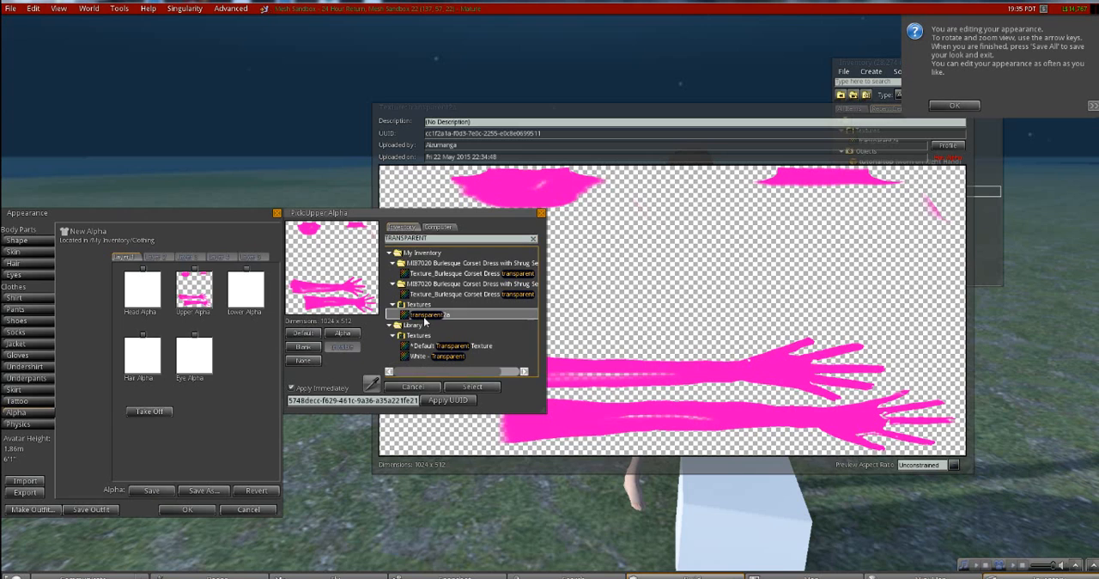
pyautogui.click(472, 388)
pyautogui.click(185, 509)
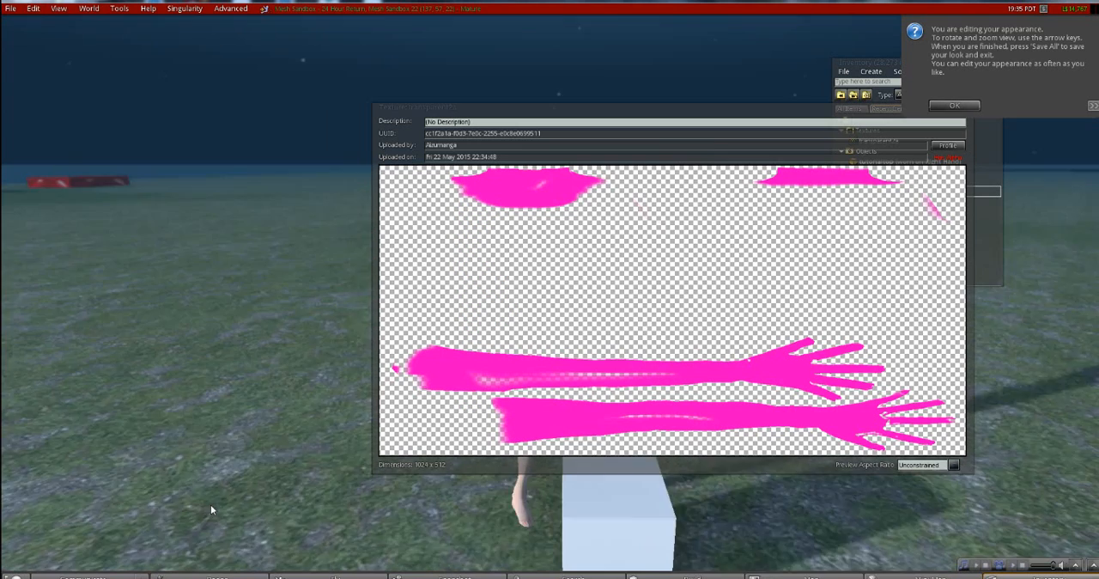
# - Close the transparent2a texture preview and examine the top with its alpha from the back and front
pyautogui.moveTo(963, 106); pyautogui.dragTo(749, 115)
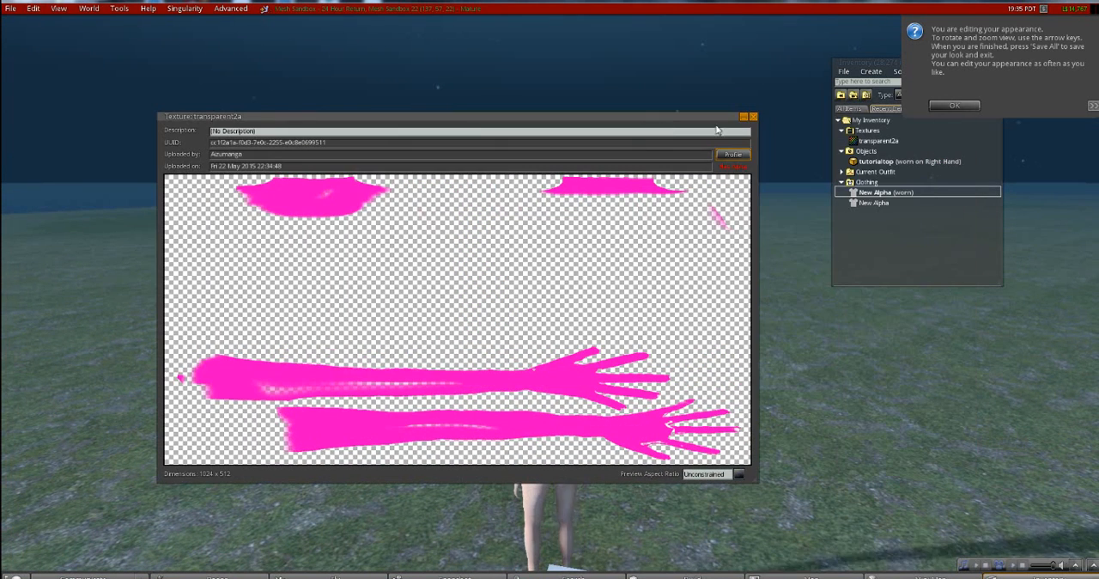
pyautogui.click(752, 117)
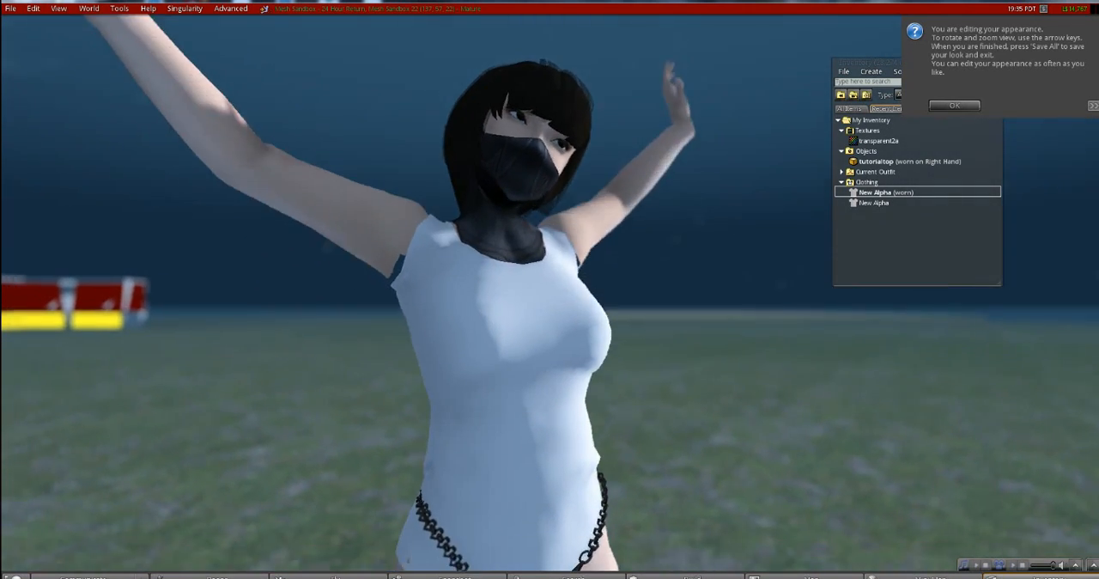
pyautogui.press('Left')
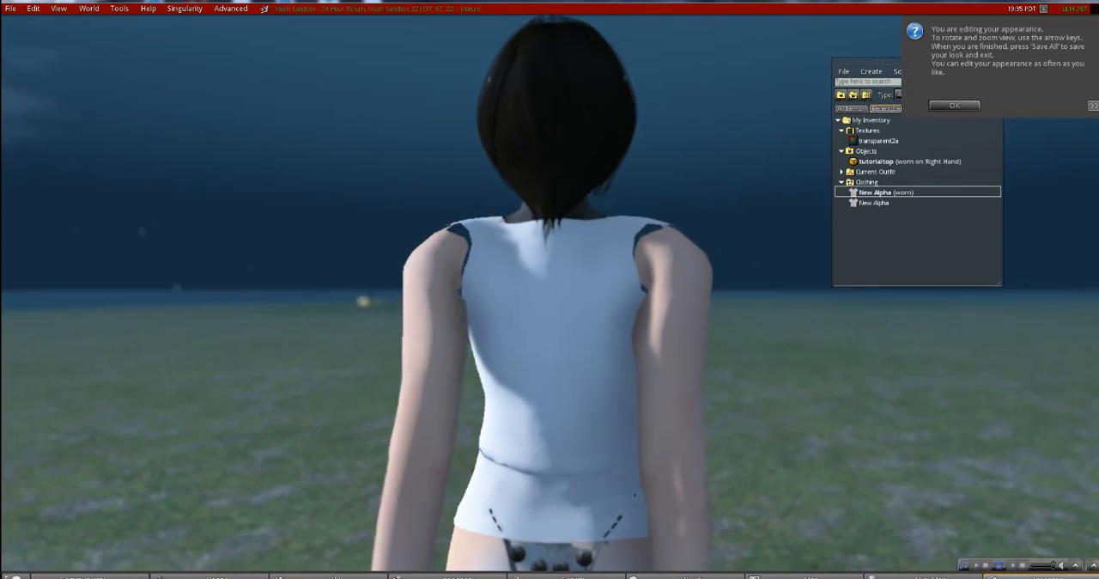
pyautogui.press('Left')
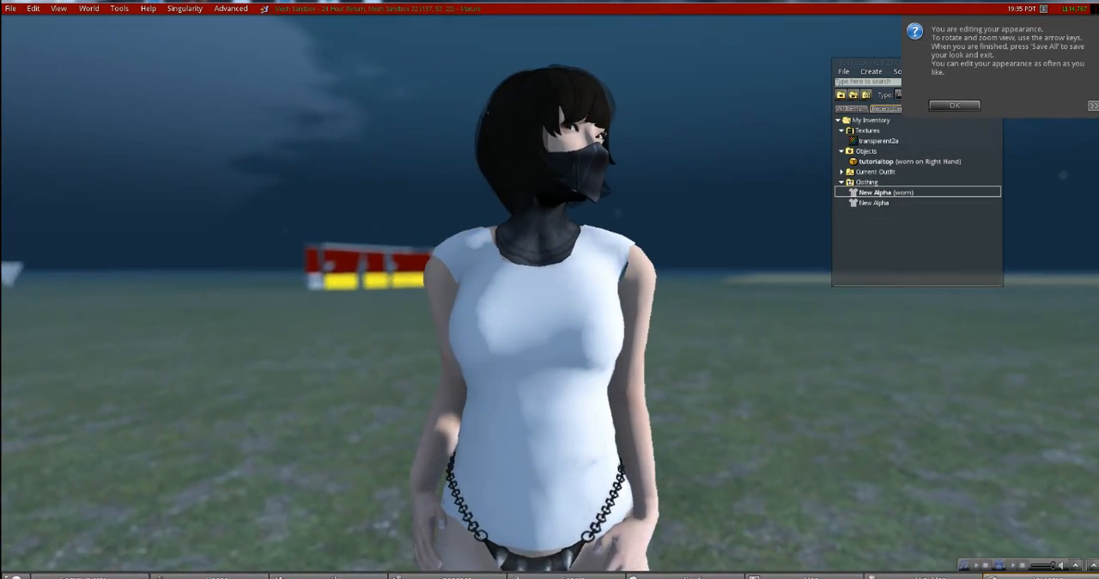
pyautogui.moveTo(560, 322)
pyautogui.keyDown('ctrl'); pyautogui.keyDown('alt'); pyautogui.mouseDown()
pyautogui.moveTo(586, 292)
pyautogui.moveTo(589, 360)
pyautogui.moveTo(603, 301)
pyautogui.moveTo(729, 286)
pyautogui.moveTo(550, 316)
pyautogui.mouseUp(); pyautogui.keyUp('alt'); pyautogui.keyUp('ctrl')
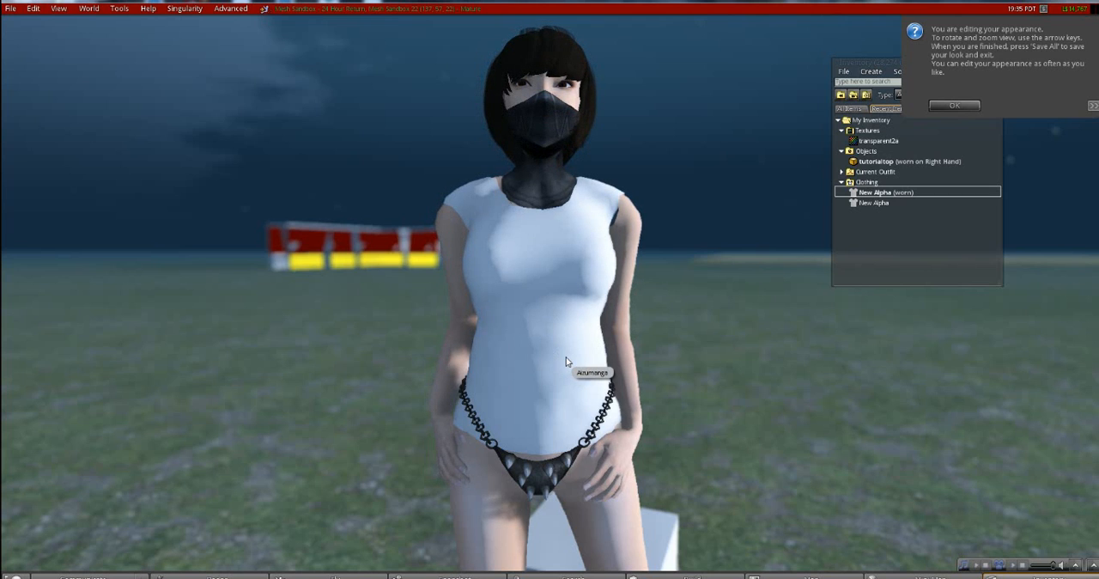
pyautogui.keyDown('alt'); pyautogui.moveTo(570, 259); pyautogui.dragTo(597, 299); pyautogui.keyUp('alt')
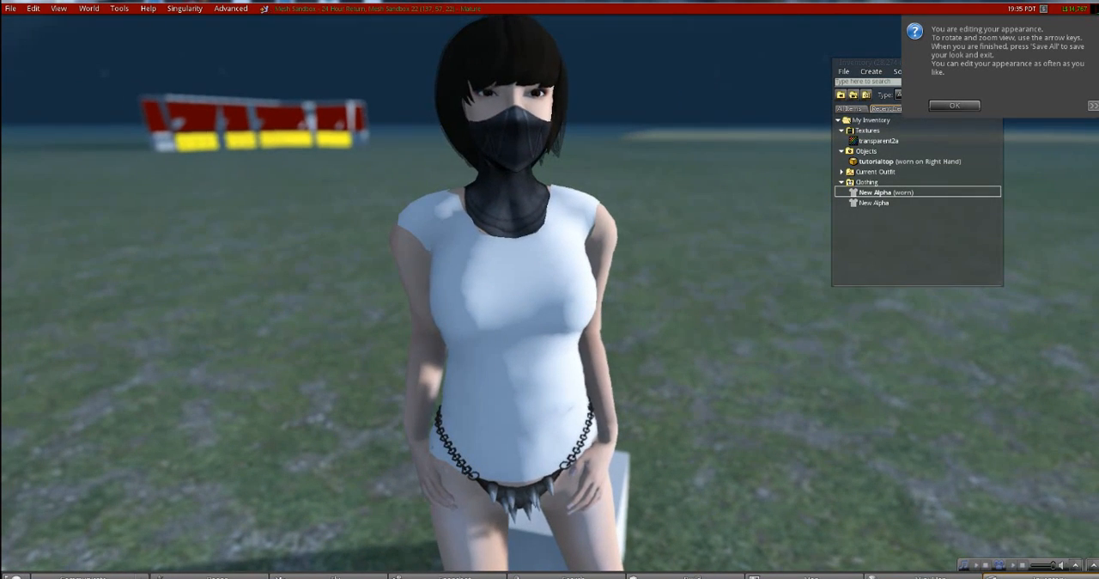